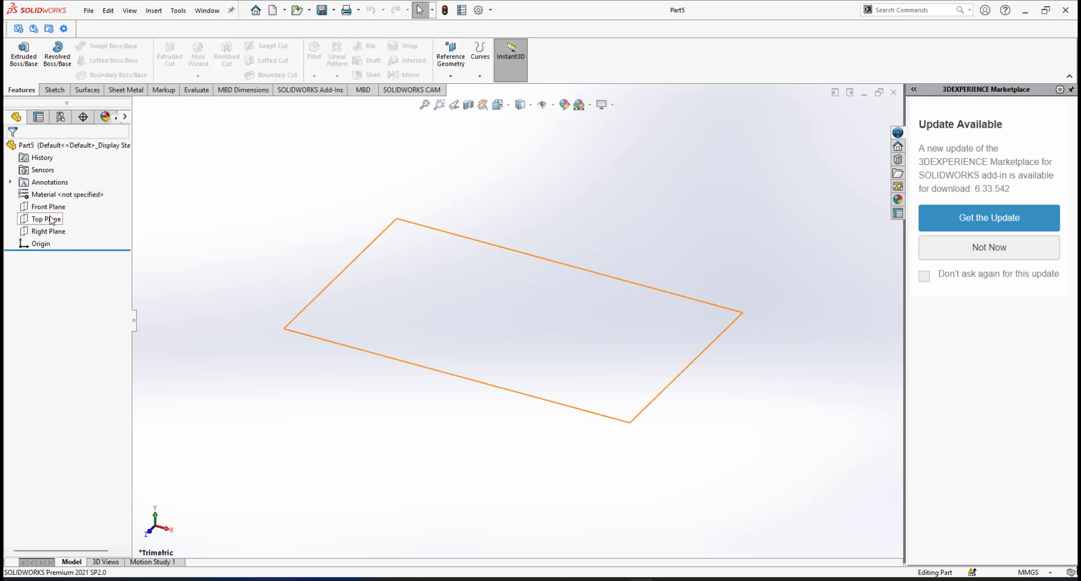
Sketch a circle about 50 mm across, centred on the origin, on the Top Plane.
left_click(48, 219)
left_click(59, 199)
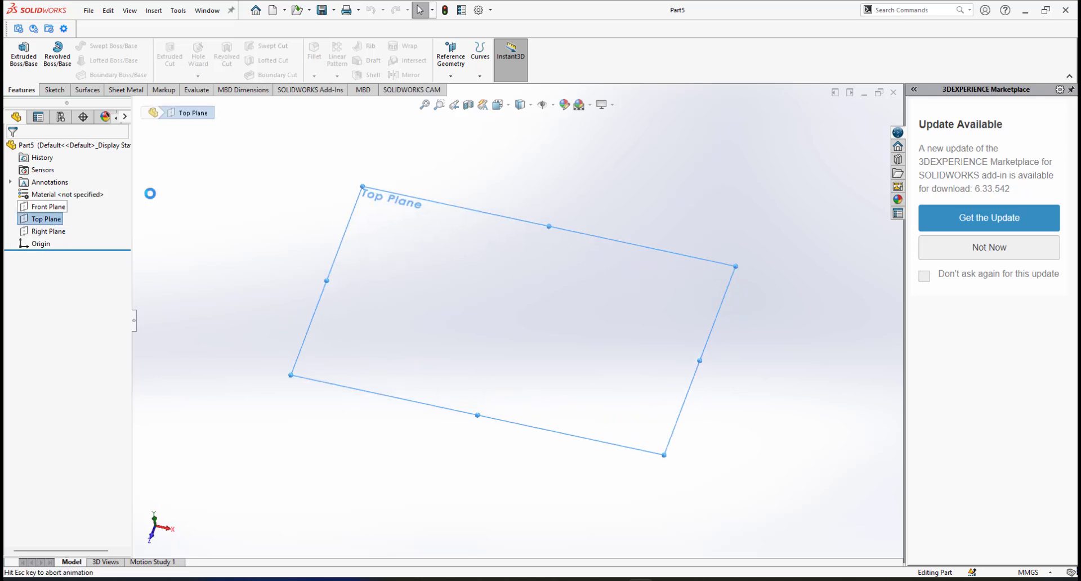
left_click(99, 45)
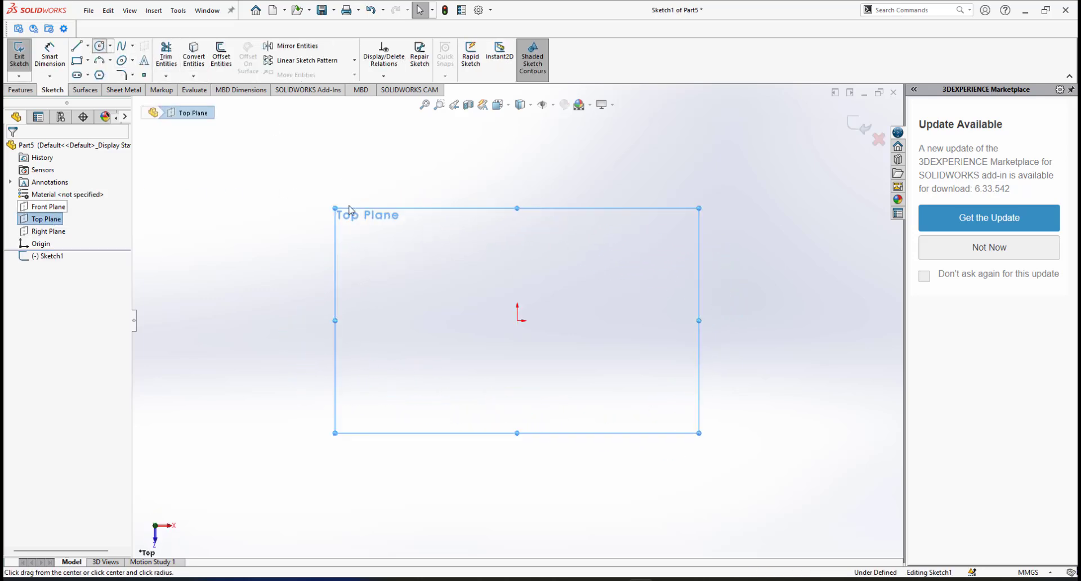
left_click(517, 320)
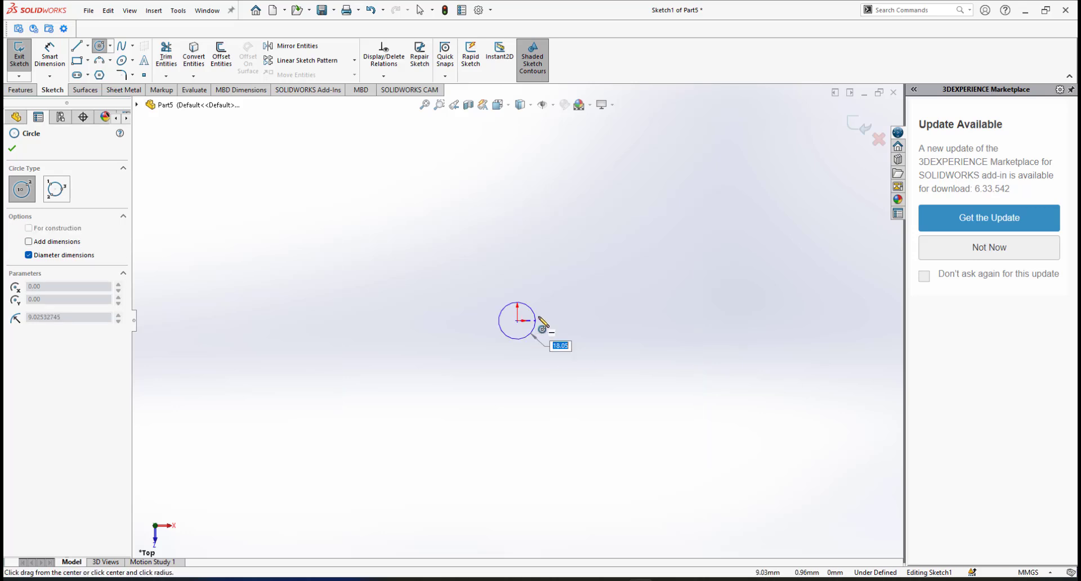
left_click(567, 313)
right_click(627, 264)
left_click(665, 267)
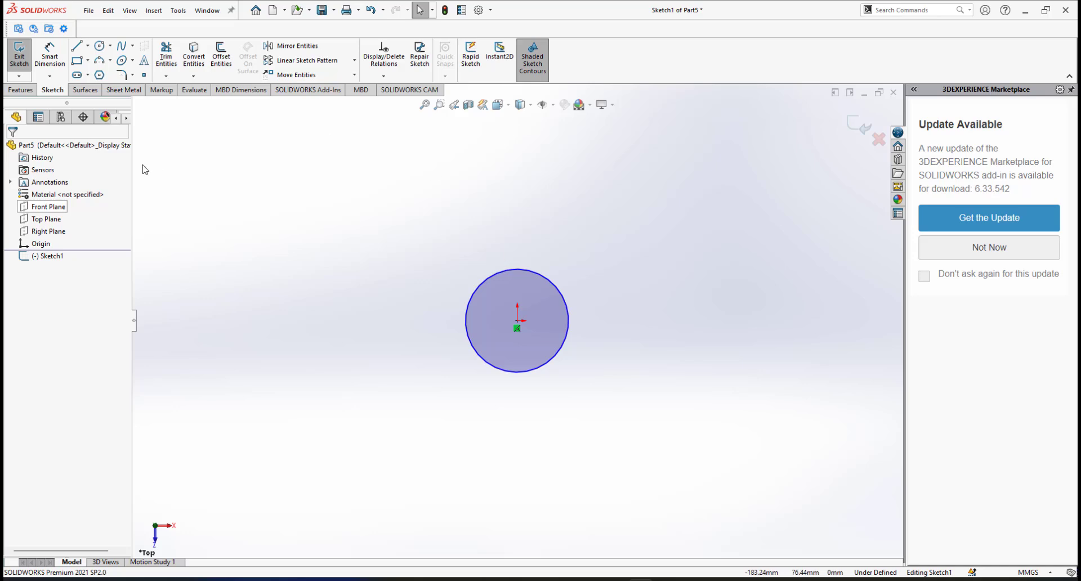
mouse_move(574, 333)
middle_mouse_down()
mouse_move(560, 229)
mouse_move(490, 189)
mouse_move(555, 193)
middle_mouse_up()
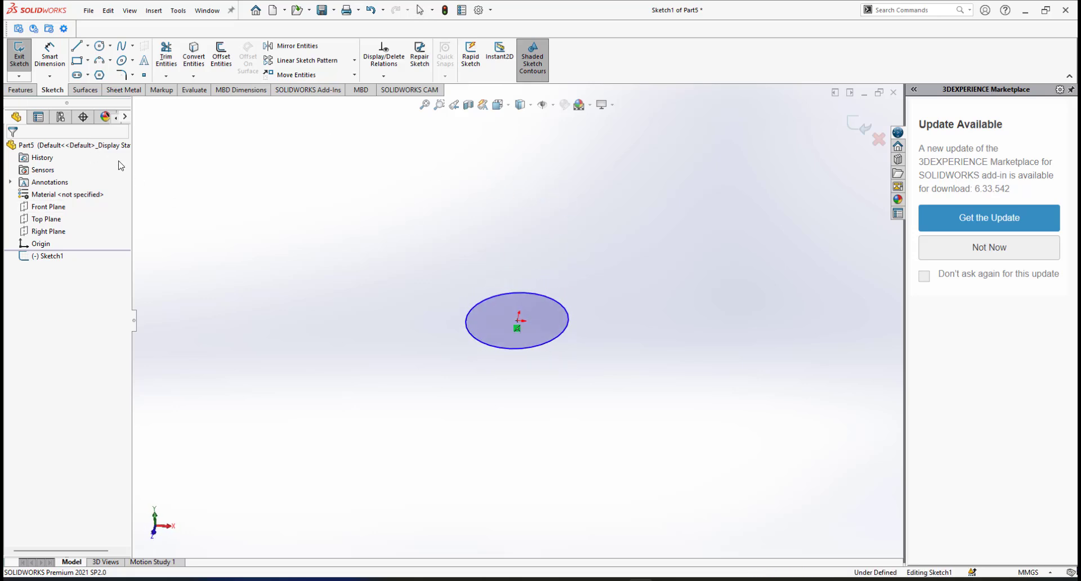
left_click(21, 91)
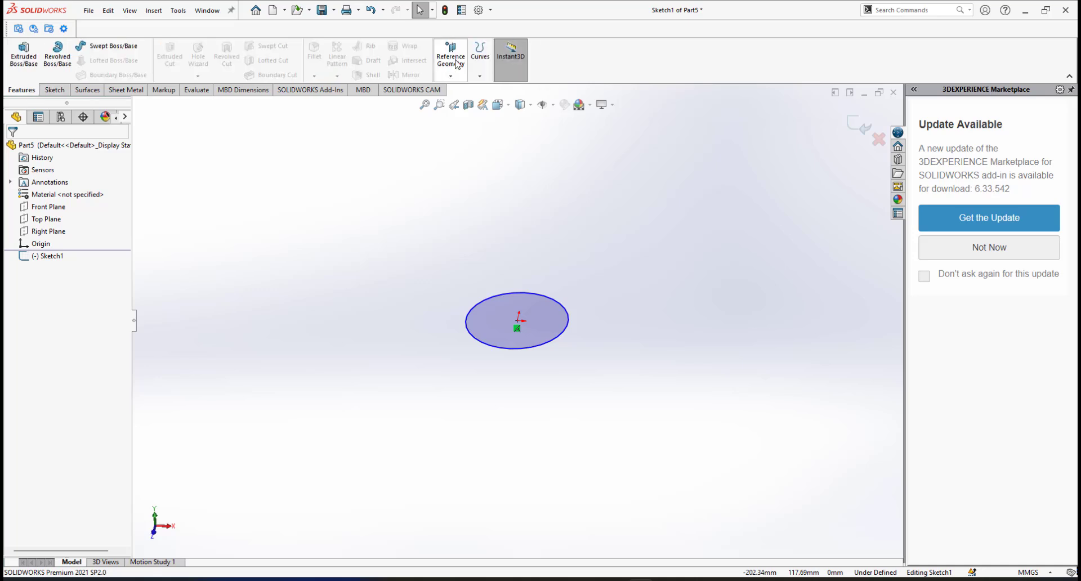
Start a helix on the circle, defined by pitch and revolution.
left_click(480, 77)
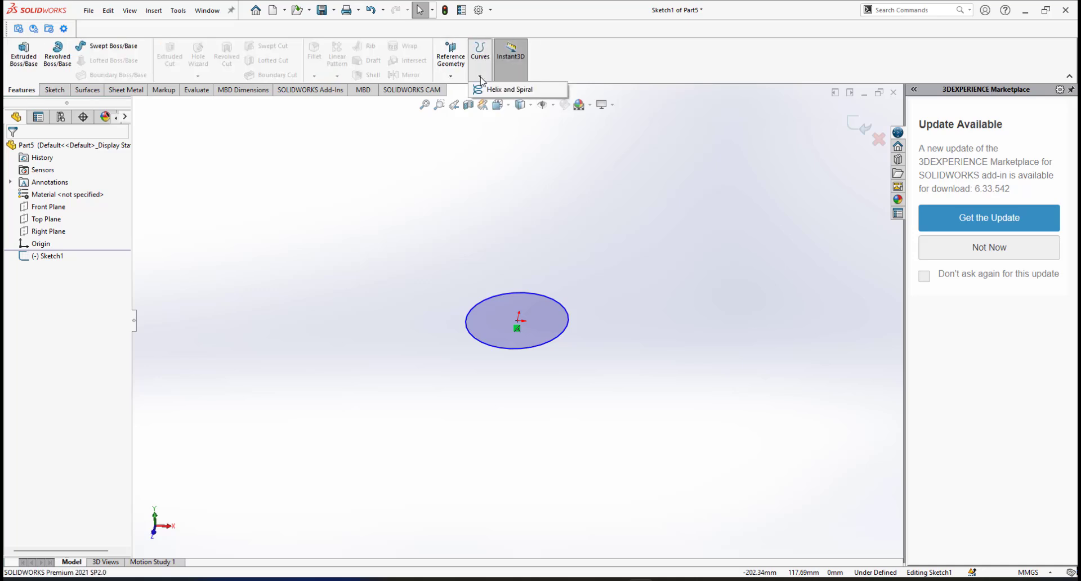
left_click(507, 90)
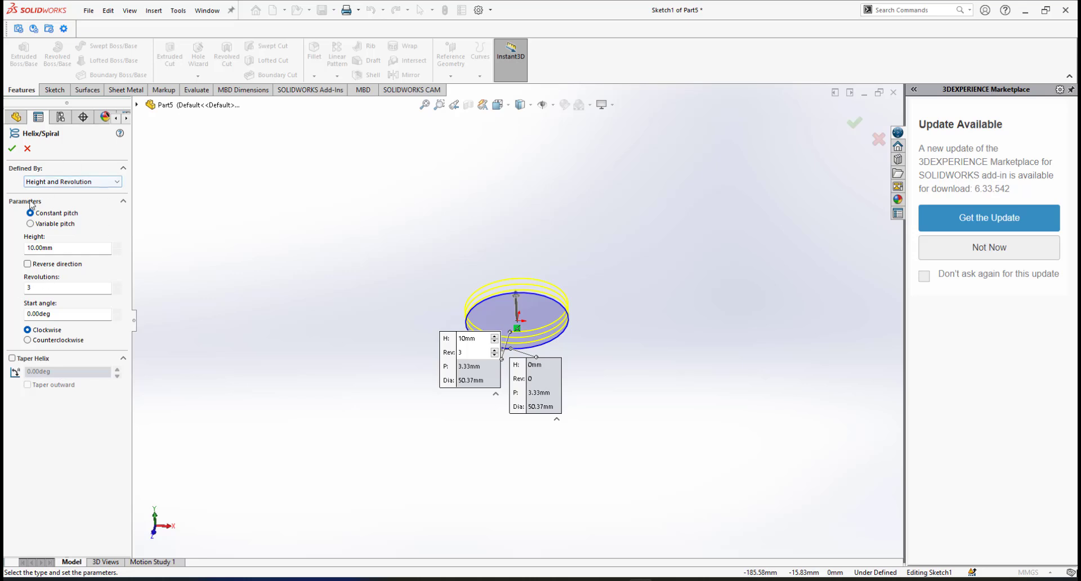
left_click(71, 181)
left_click(61, 192)
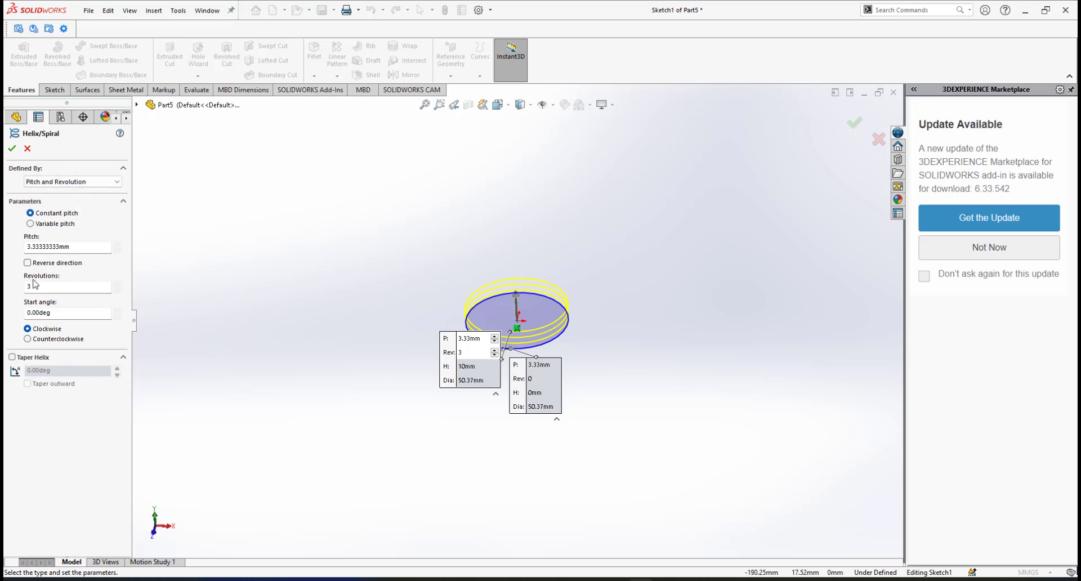
Toggle the helix direction and restore it so the 3.33 mm-pitch, 3-turn helix rises upward.
left_click(27, 262)
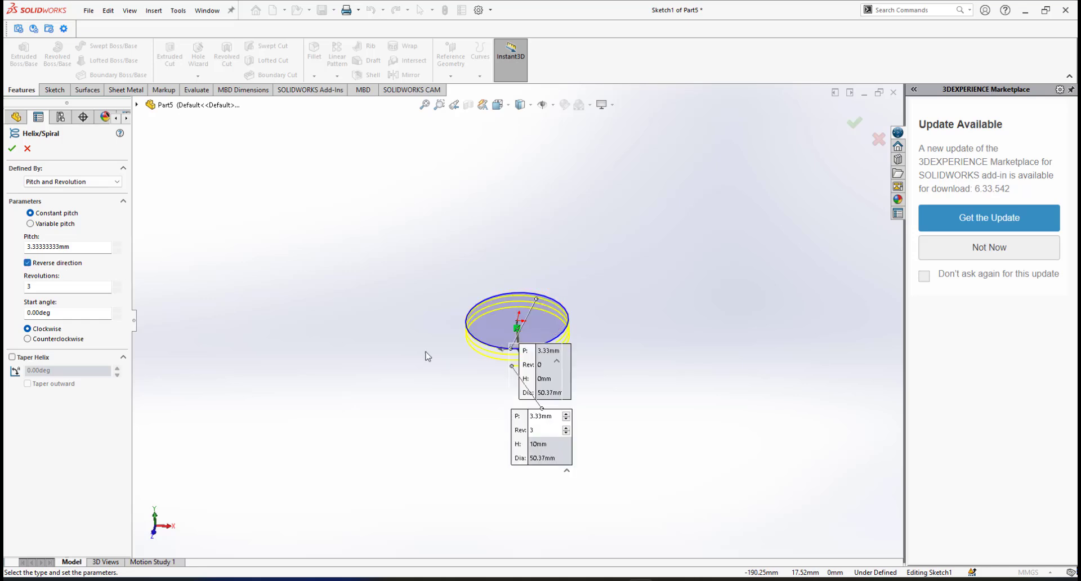
middle_click_drag(483, 313, 526, 355)
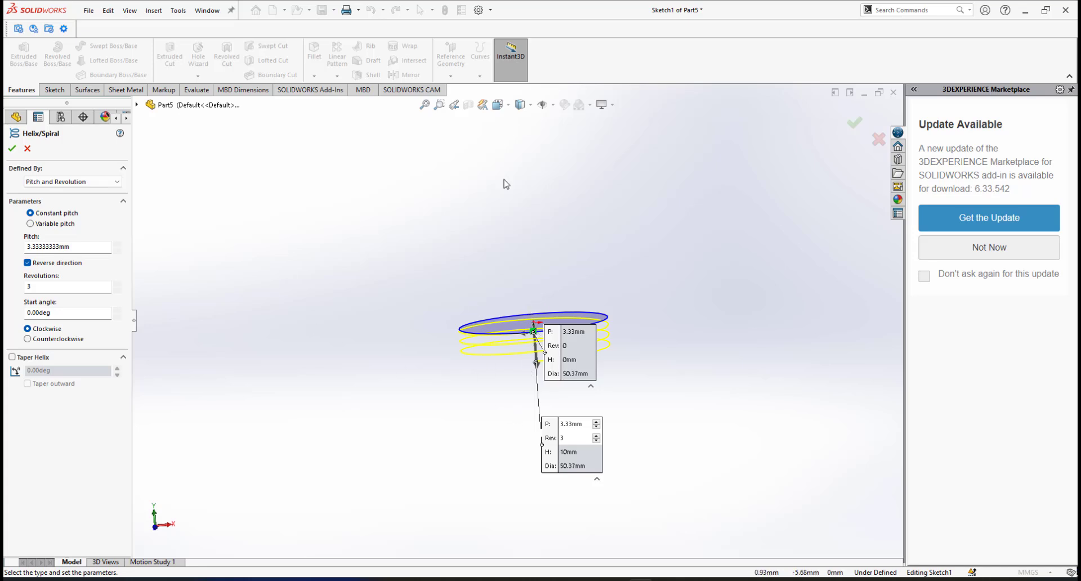
left_click(27, 263)
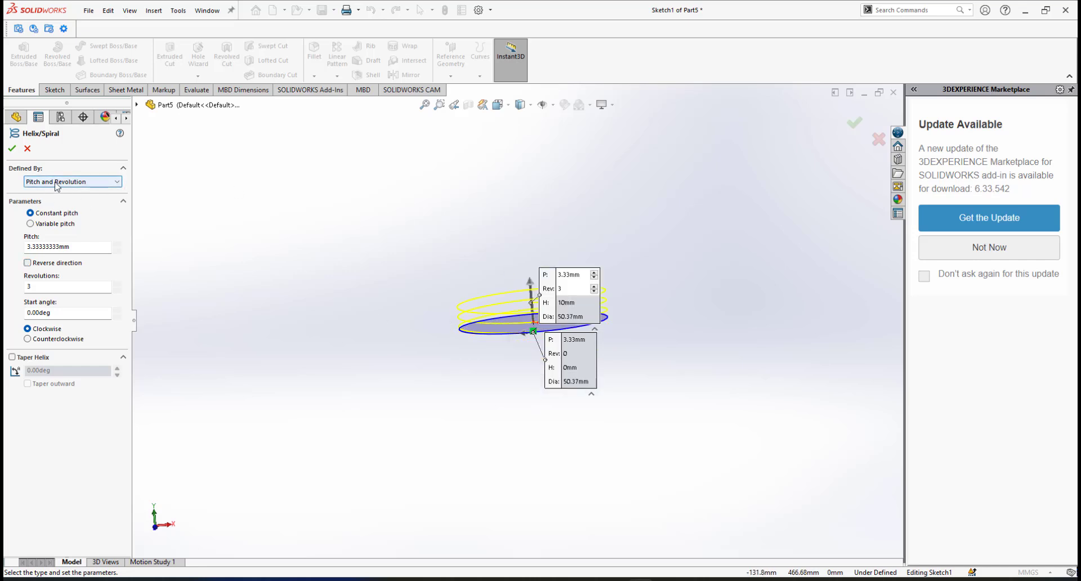
Set the helix pitch to 5 mm and revolutions to 10, making it 50 mm tall.
scroll(495, 301, "down", 4)
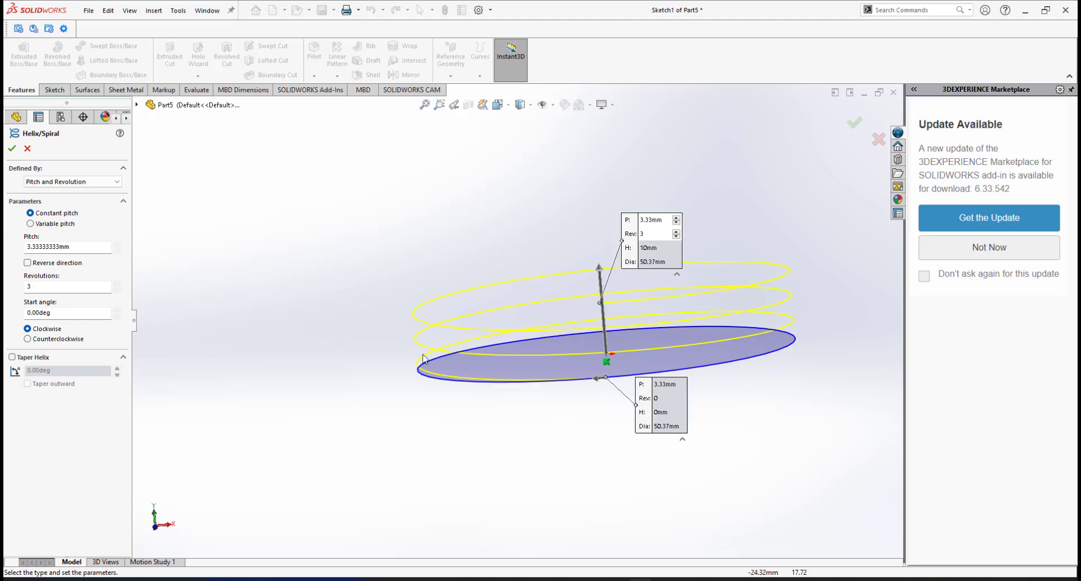
scroll(423, 347, "down", 1)
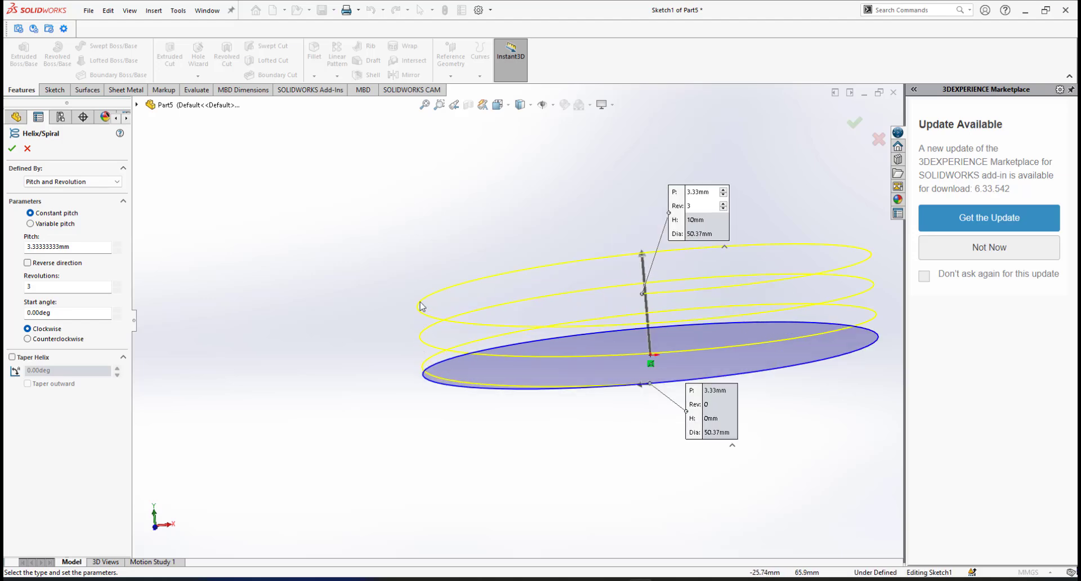
scroll(559, 334, "up", 1)
scroll(559, 335, "up", 1)
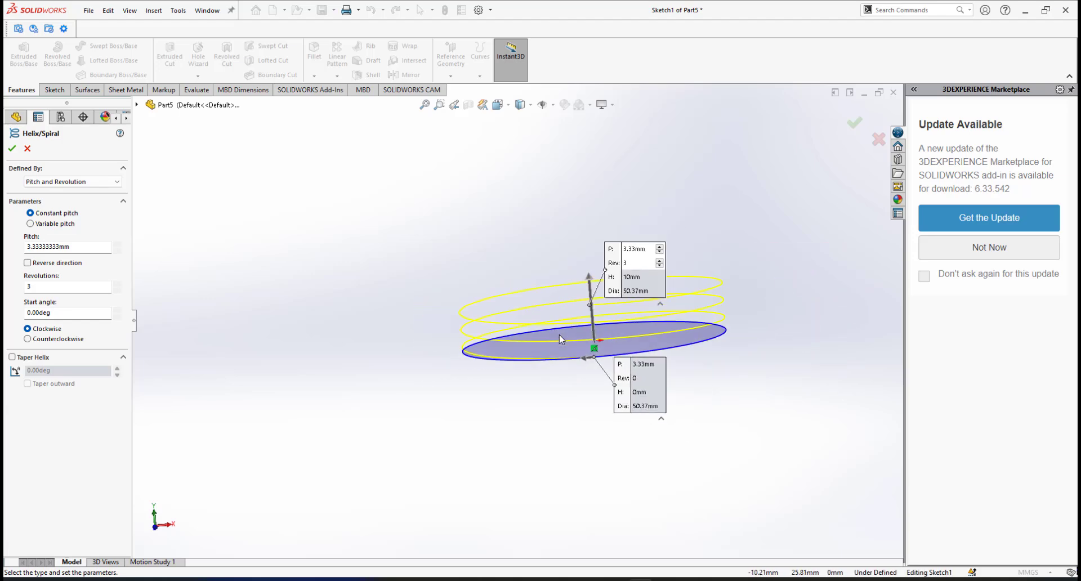
scroll(559, 334, "down", 1)
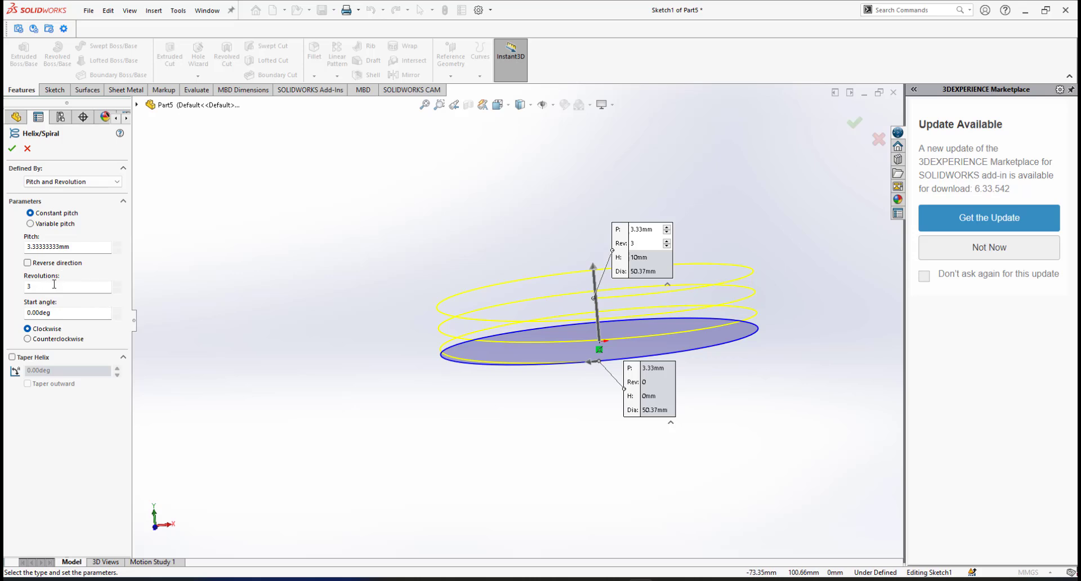
double_click(68, 246)
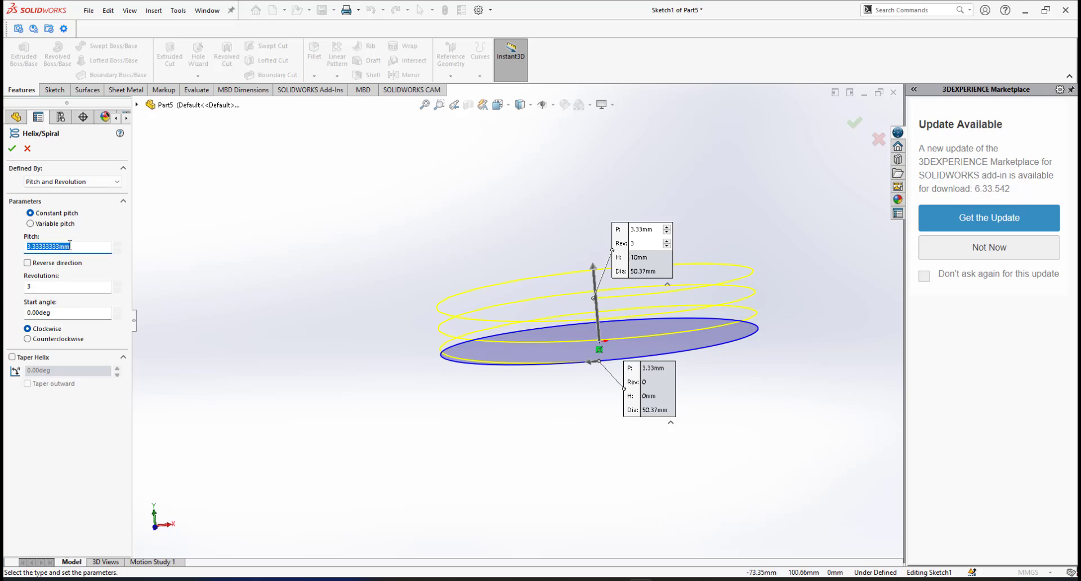
type("5.00mm")
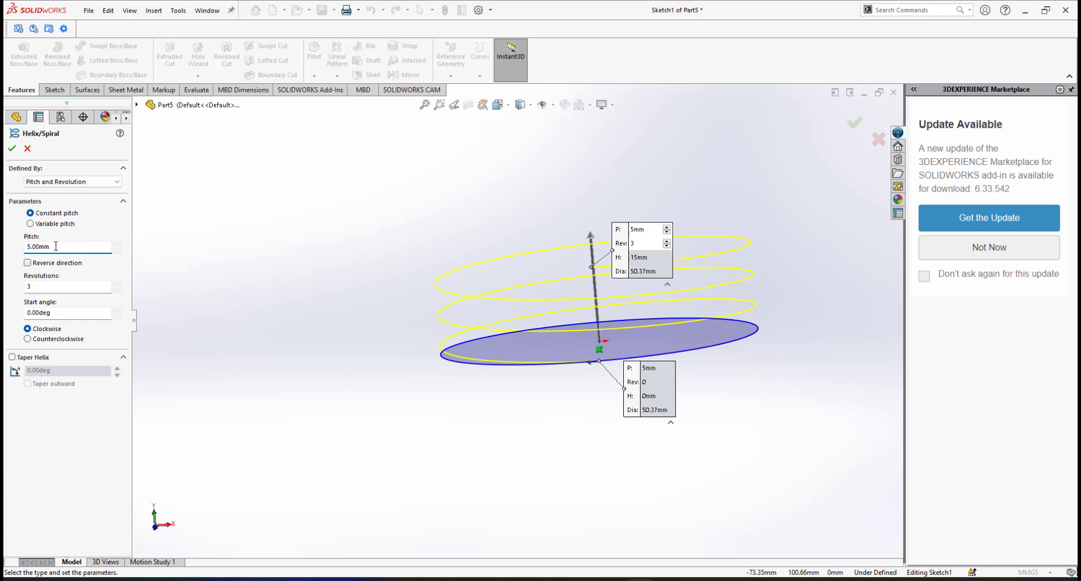
double_click(36, 286)
scroll(488, 230, "up", 3)
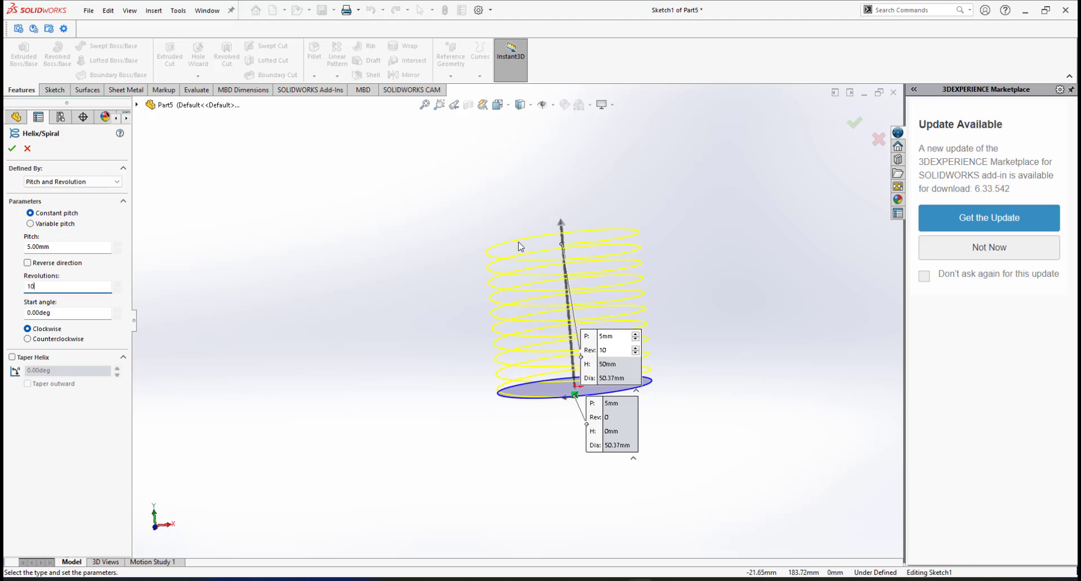
scroll(490, 270, "down", 1)
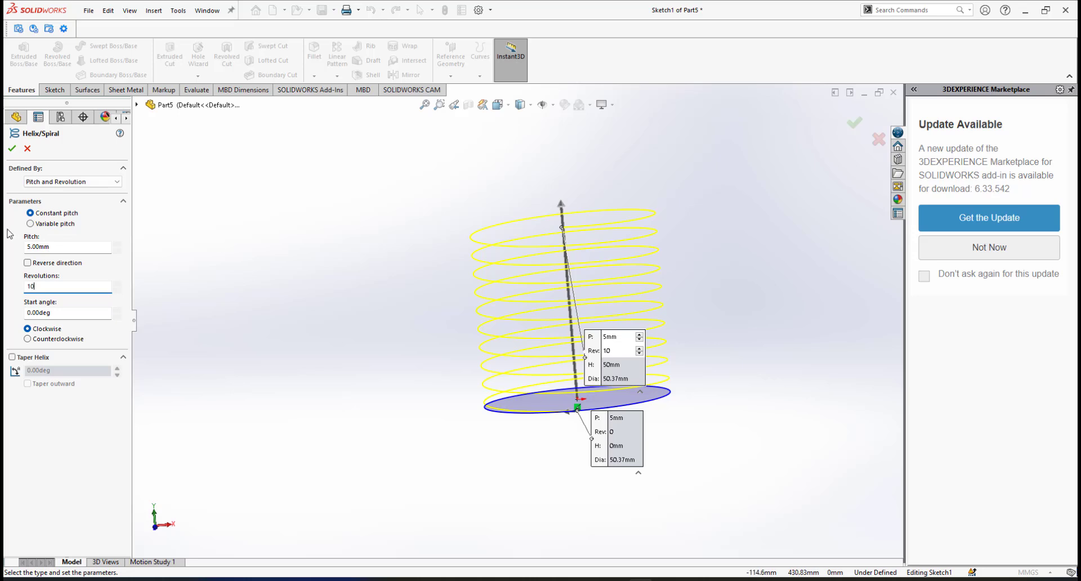
Define the helix by height and revolution with a 10 mm height.
left_click(69, 183)
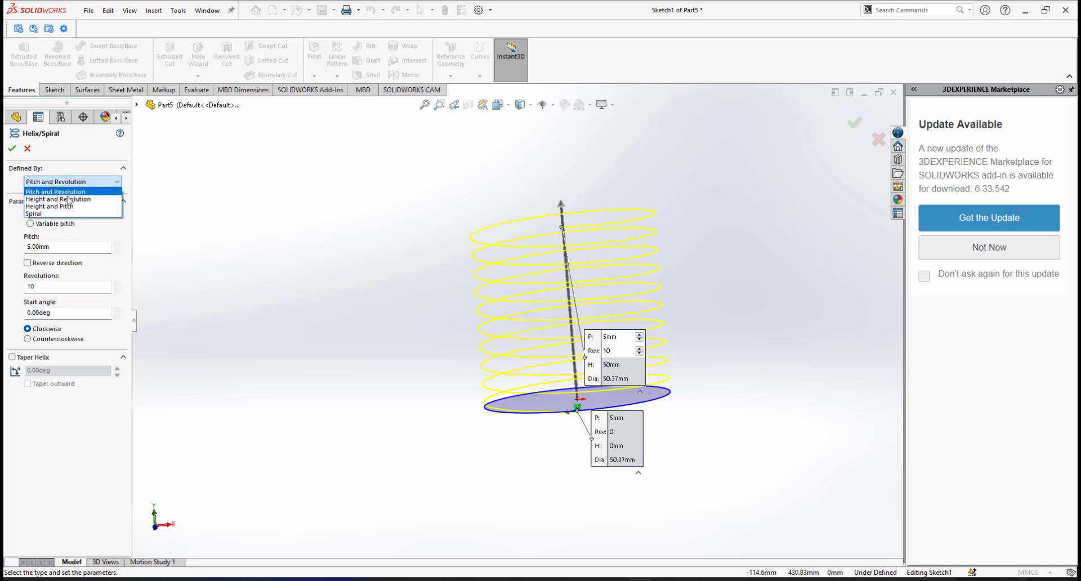
left_click(55, 200)
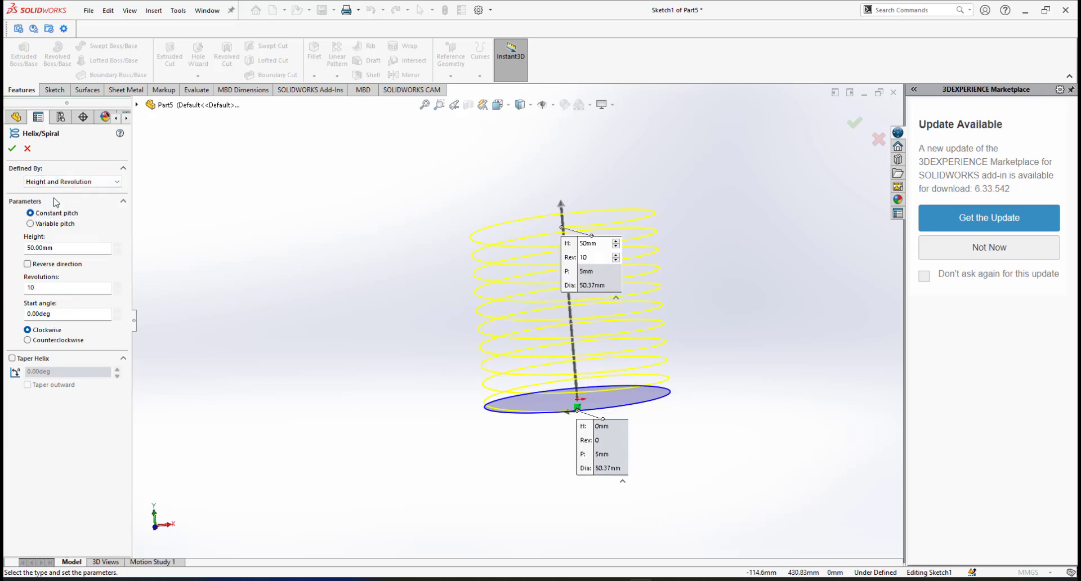
scroll(601, 306, "up", 1)
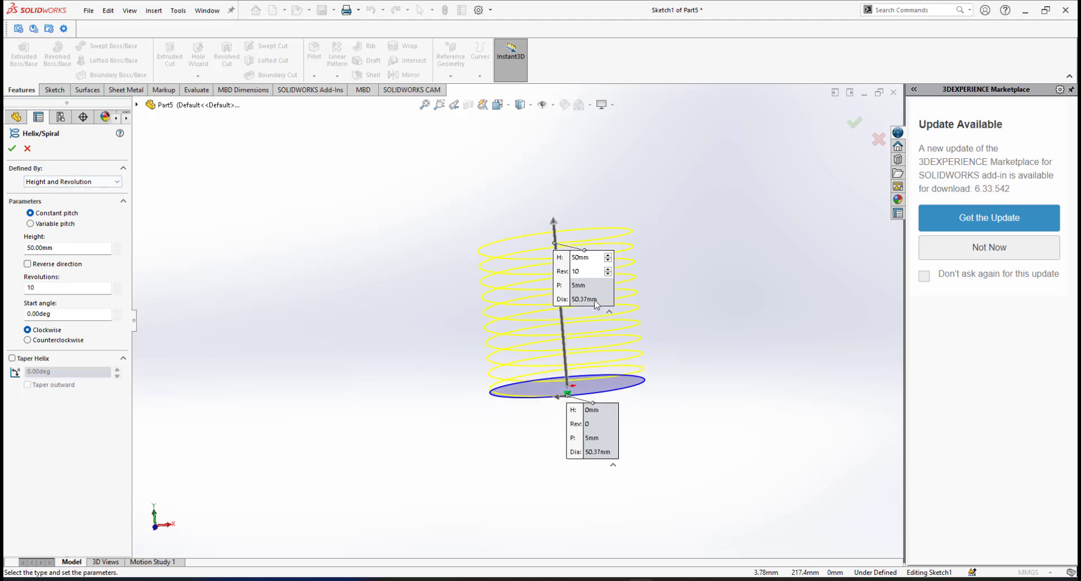
scroll(597, 305, "down", 1)
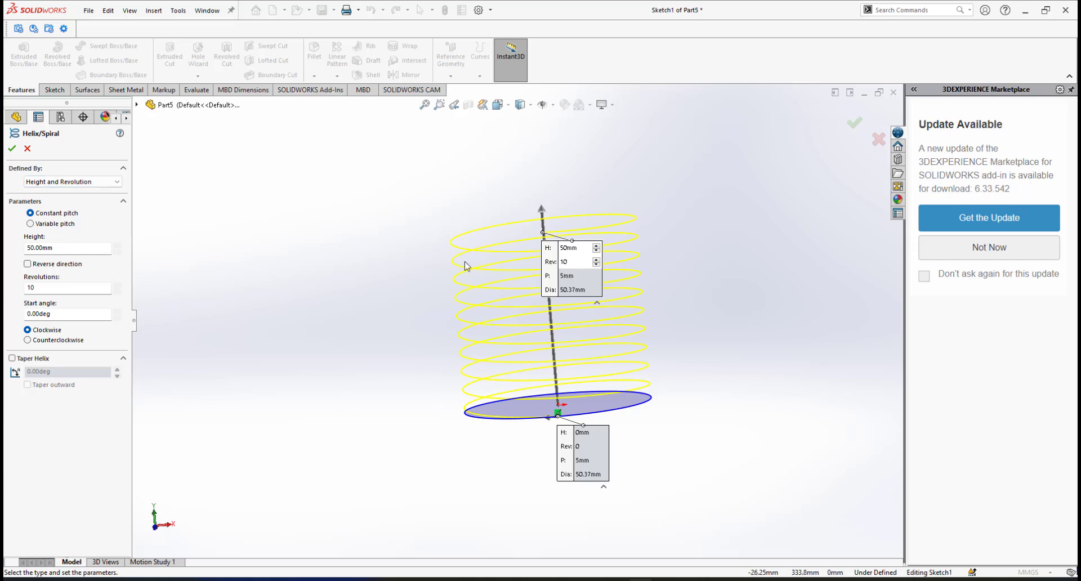
double_click(69, 250)
type("10")
key("Return")
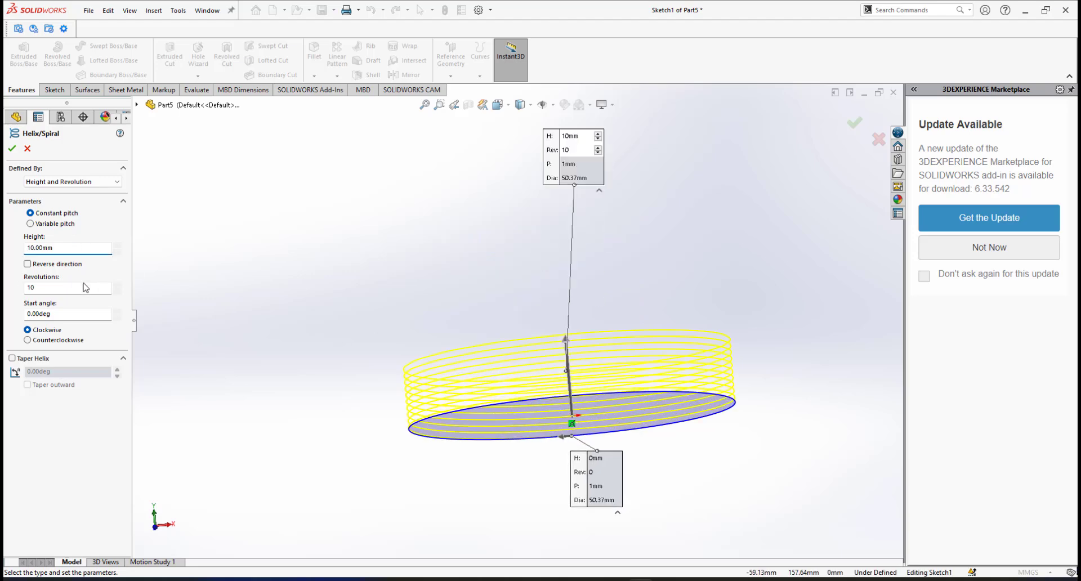
Set the helix to 10 revolutions and accept it as Helix/Spiral1.
double_click(40, 288)
type("5")
key("Return")
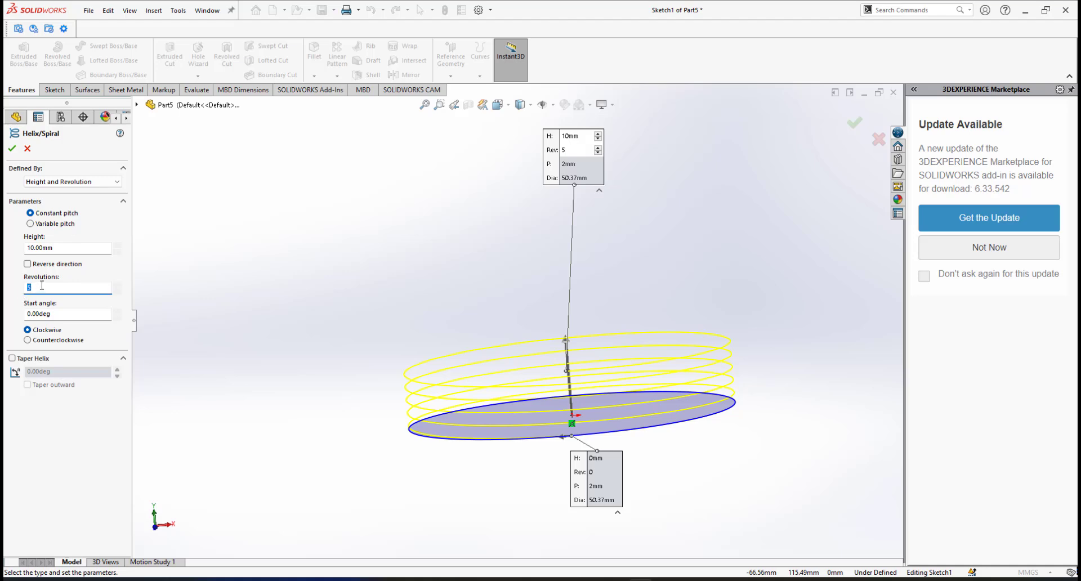
type("10")
key("Return")
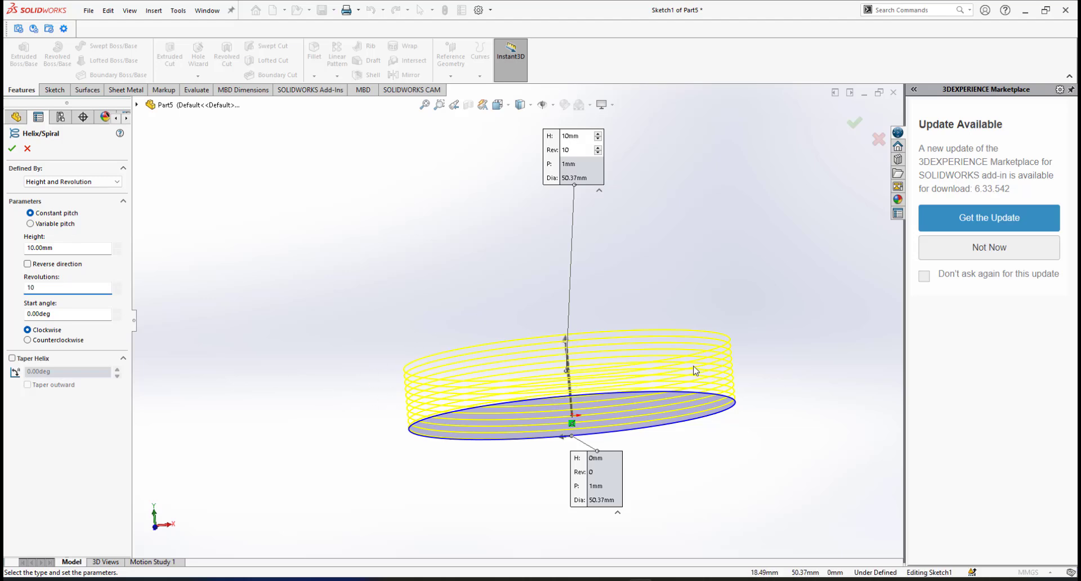
left_click(11, 150)
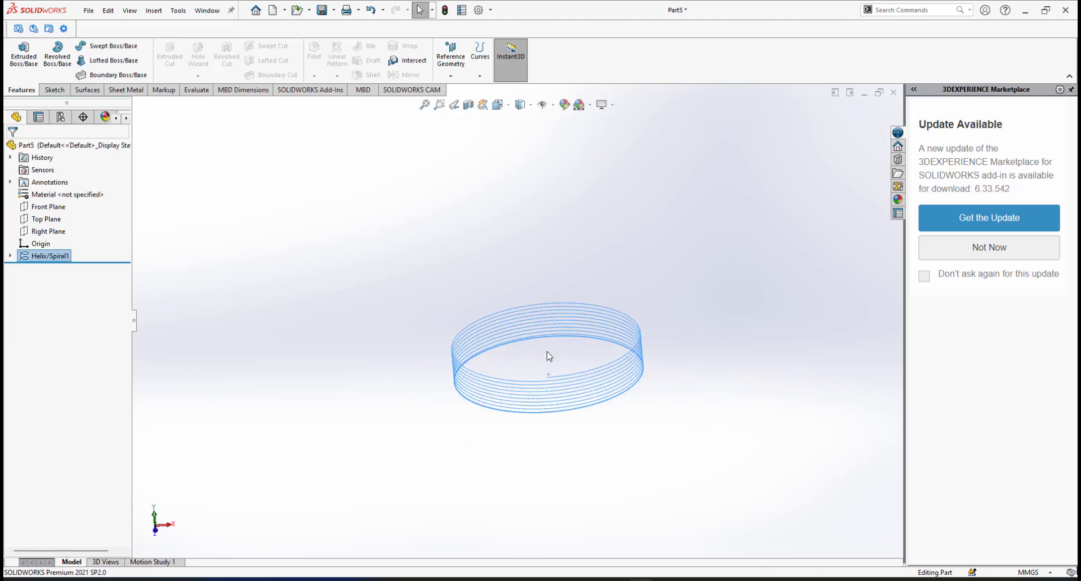
Inspect the finished helix, then close Part5 without saving.
mouse_move(548, 354)
middle_mouse_down()
mouse_move(531, 272)
mouse_move(541, 377)
mouse_move(542, 363)
middle_mouse_up()
left_click(430, 201)
middle_click_drag(499, 315, 483, 283)
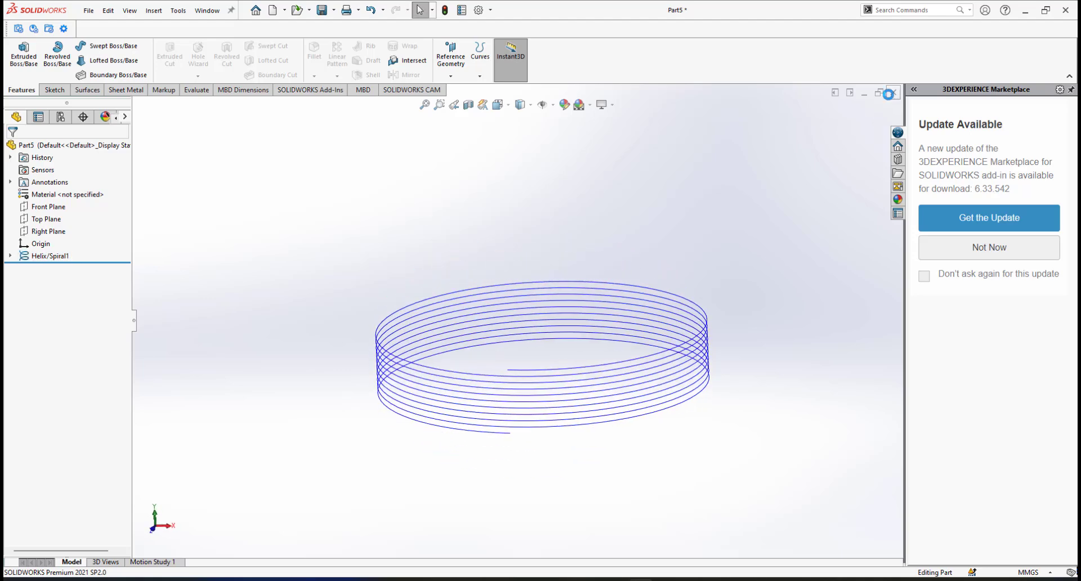
left_click(523, 300)
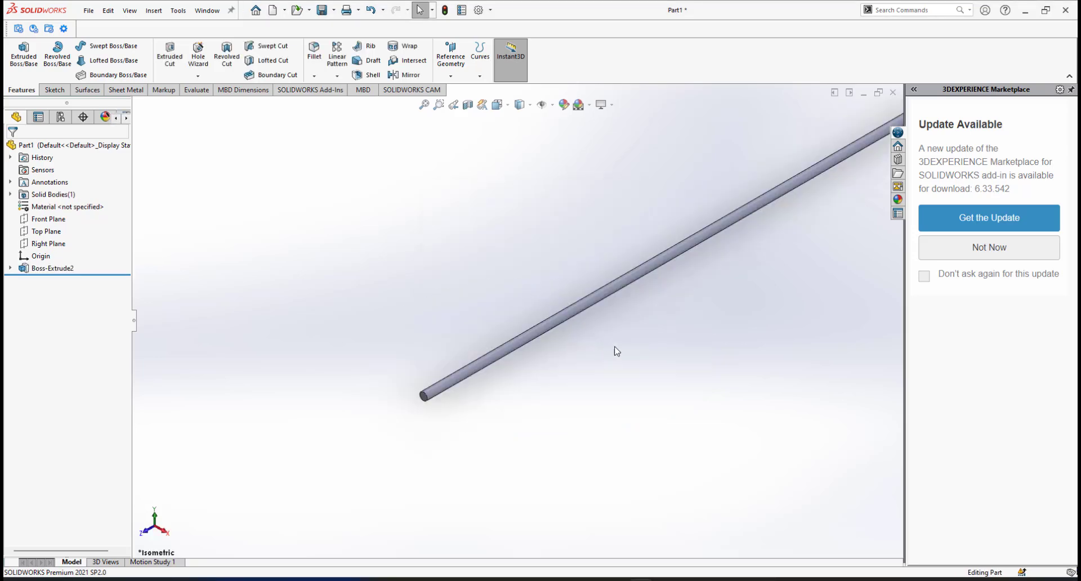
scroll(614, 347, "up", 3)
scroll(622, 273, "down", 2)
scroll(458, 389, "up", 1)
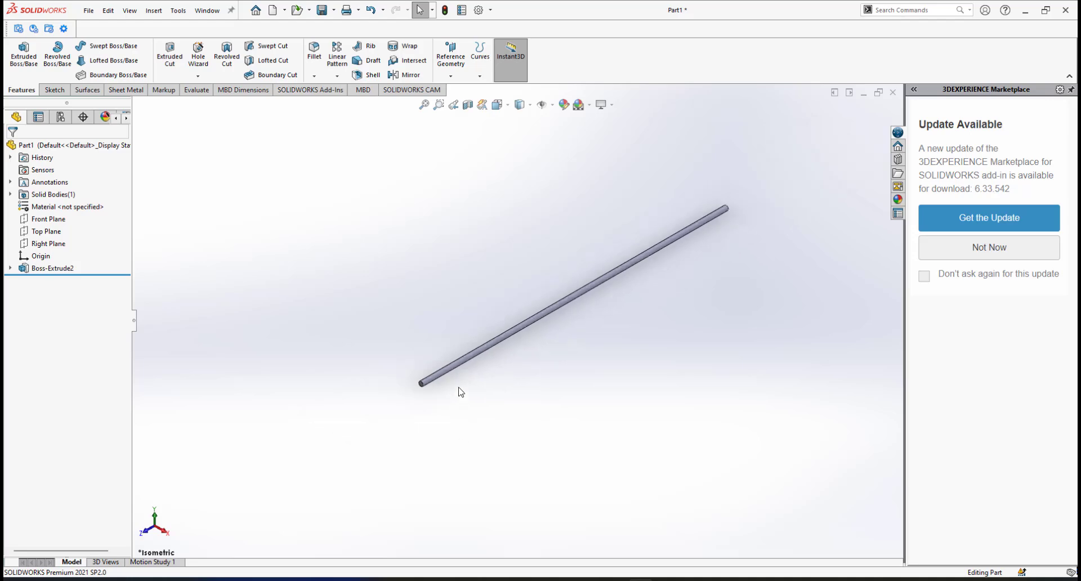
scroll(460, 391, "down", 1)
scroll(460, 319, "down", 2)
scroll(429, 385, "down", 1)
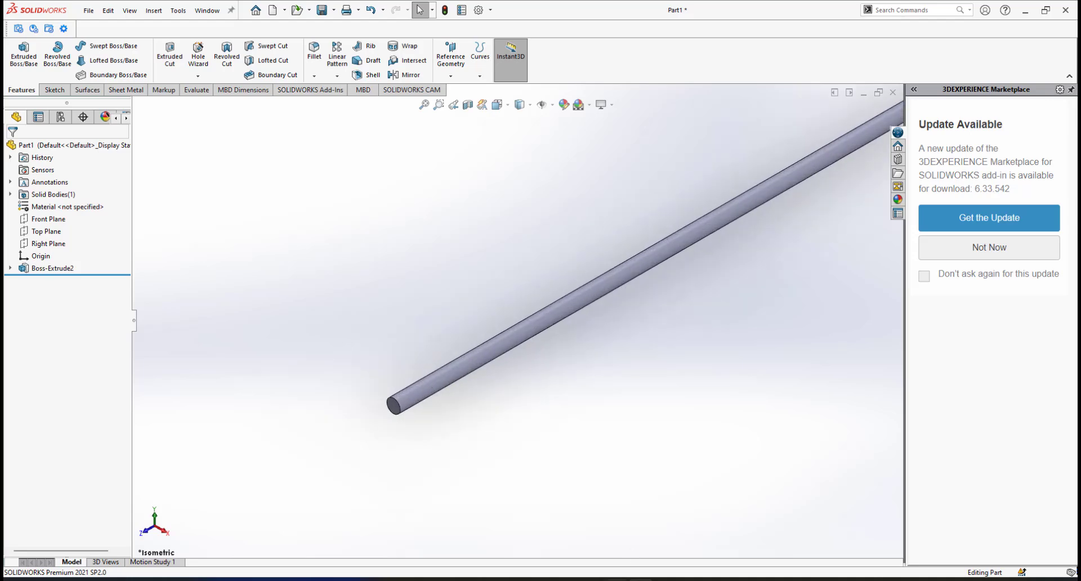
left_click(689, 580)
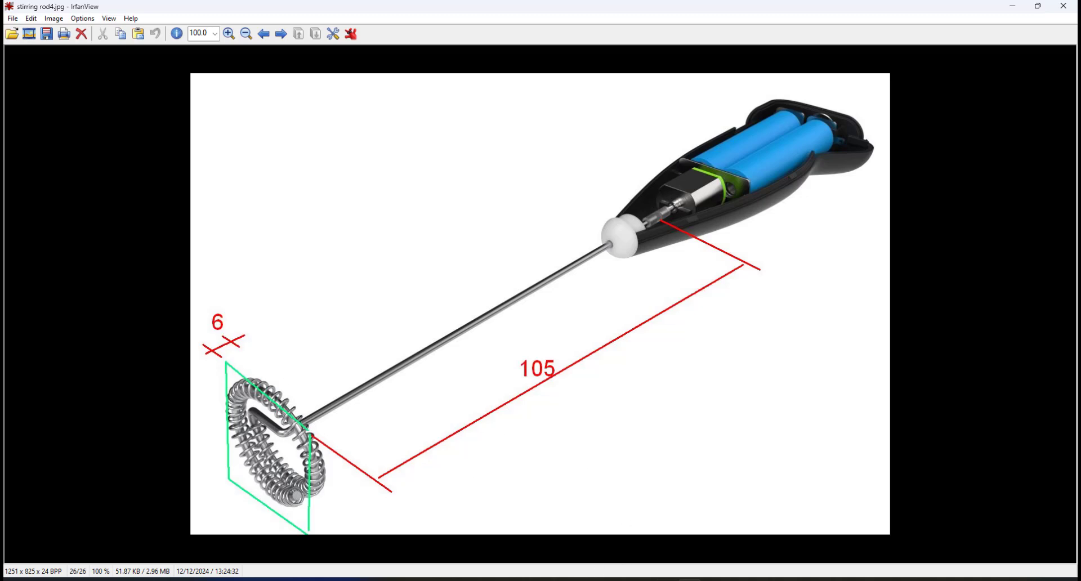
left_click(690, 580)
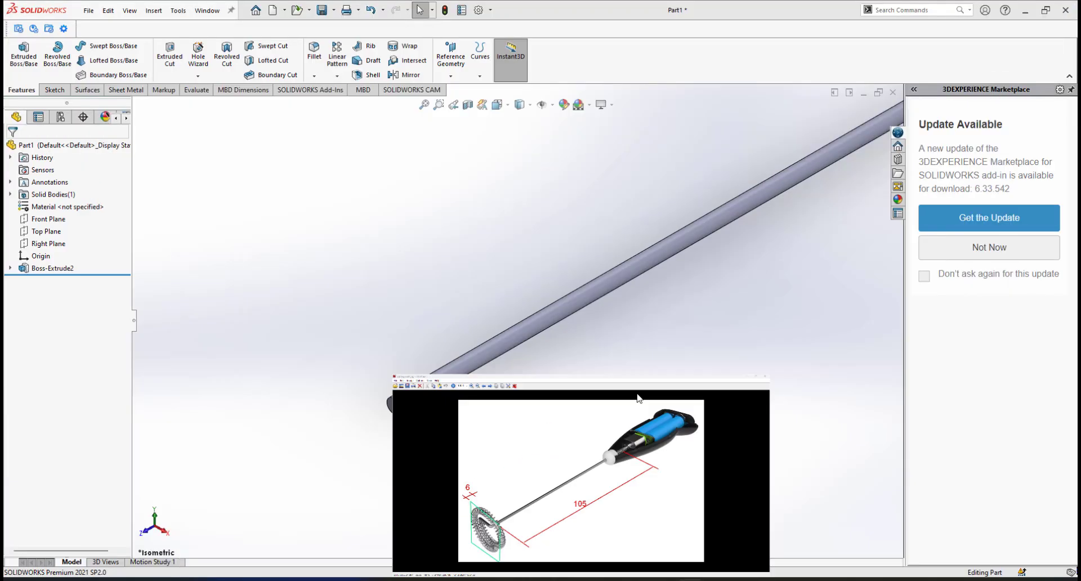
Create Plane1 offset 6 mm from the rod's end face.
left_click(450, 75)
left_click(452, 92)
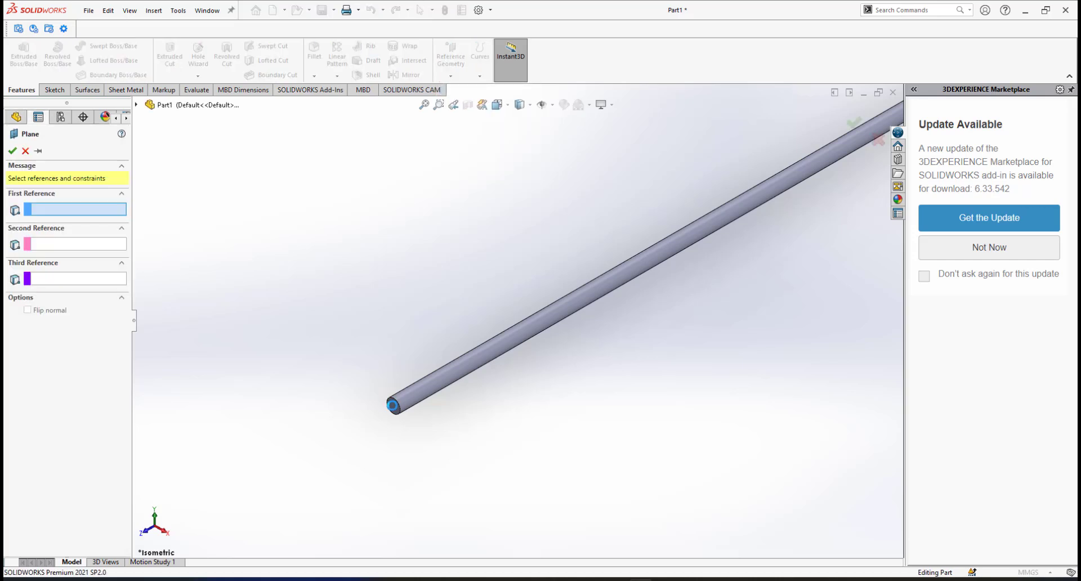
left_click(392, 406)
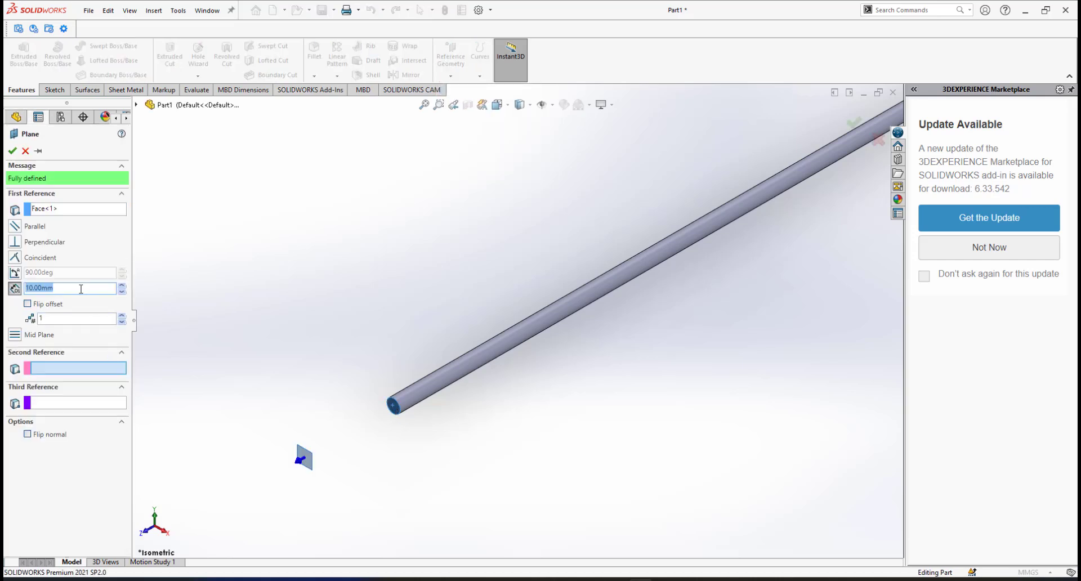
type("6")
key("Return")
left_click(11, 151)
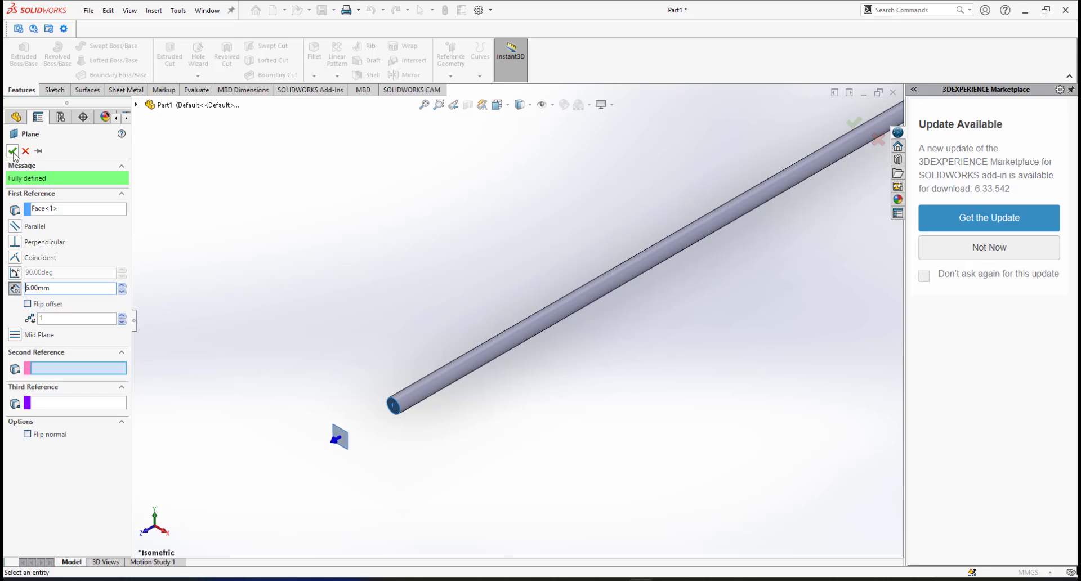
Enlarge Plane1 so it covers the rod's end.
middle_click_drag(346, 443, 348, 411)
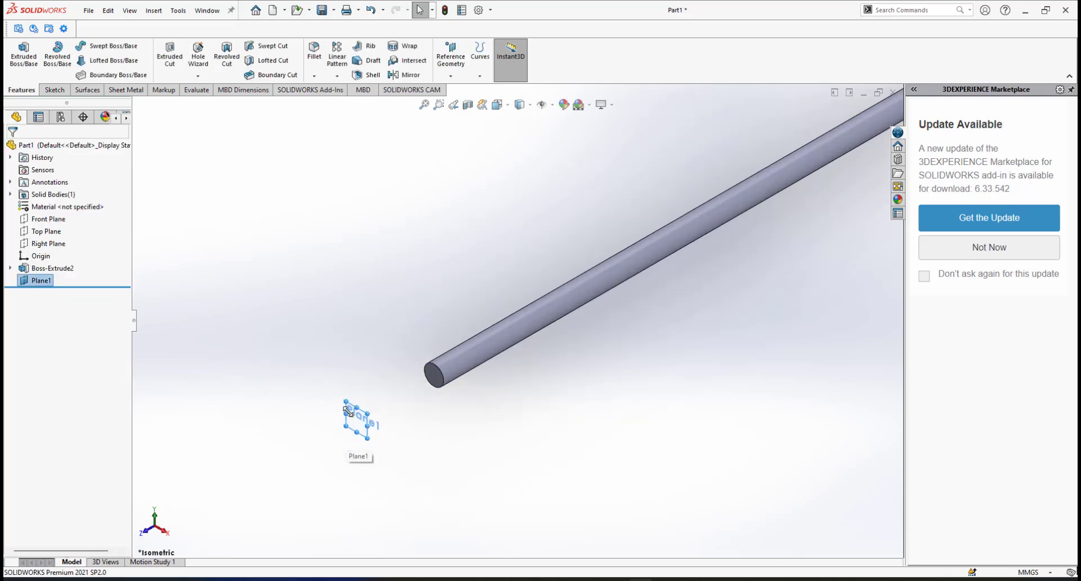
left_click_drag(346, 404, 301, 255)
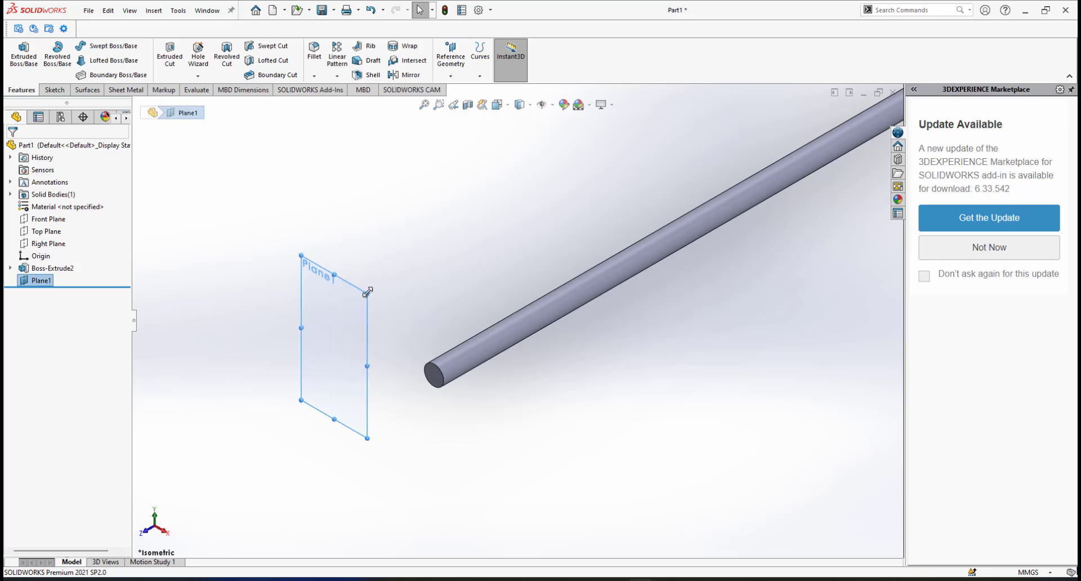
left_click_drag(408, 281, 533, 258)
scroll(534, 407, "up", 1)
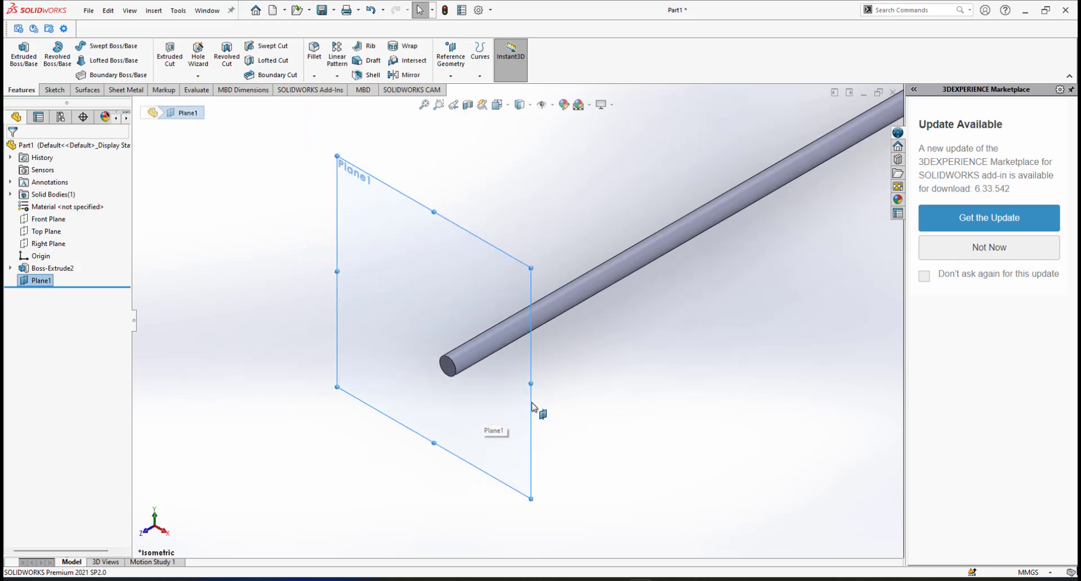
left_click(534, 398)
Start a sketch on Plane1 and view it face-on.
left_click(580, 368)
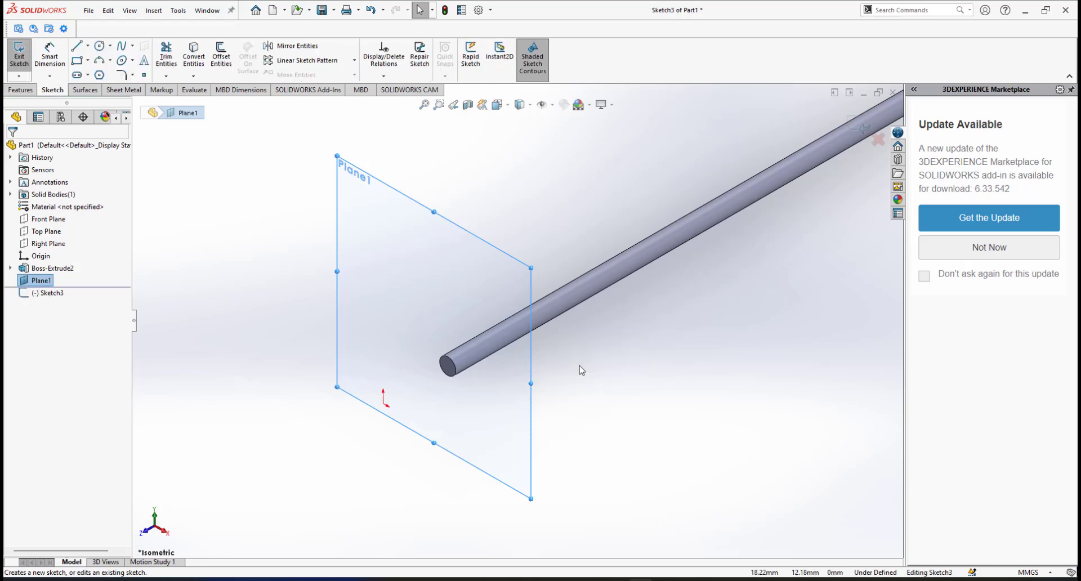
key("space")
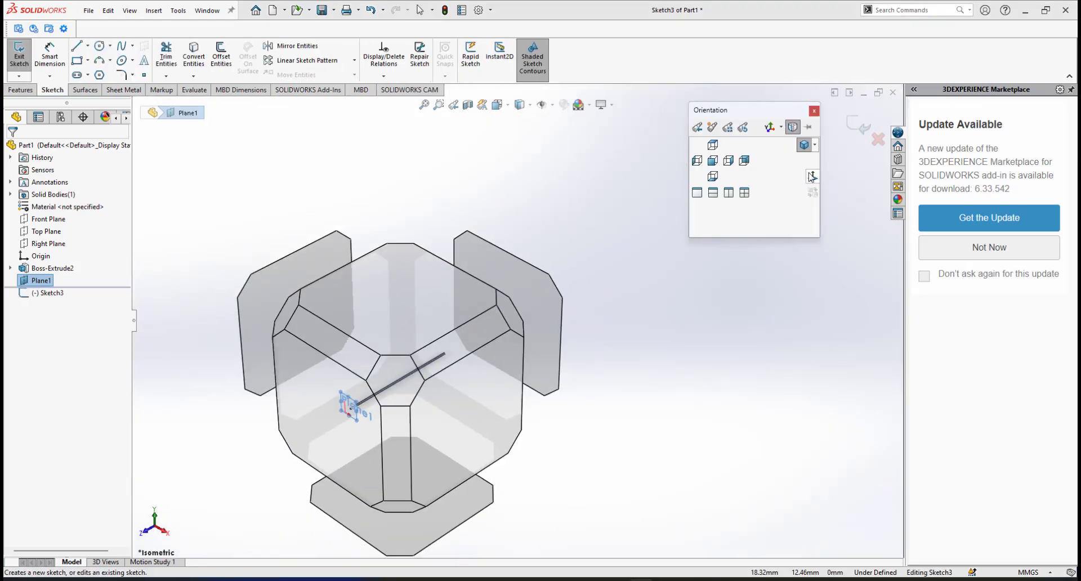
left_click(811, 177)
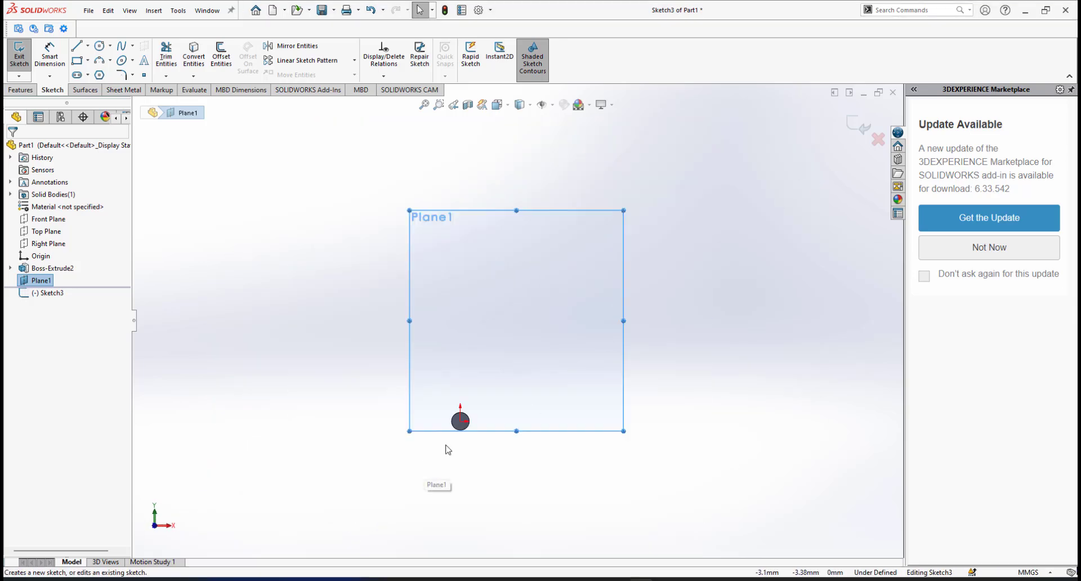
scroll(447, 449, "down", 3)
left_click_drag(374, 420, 242, 551)
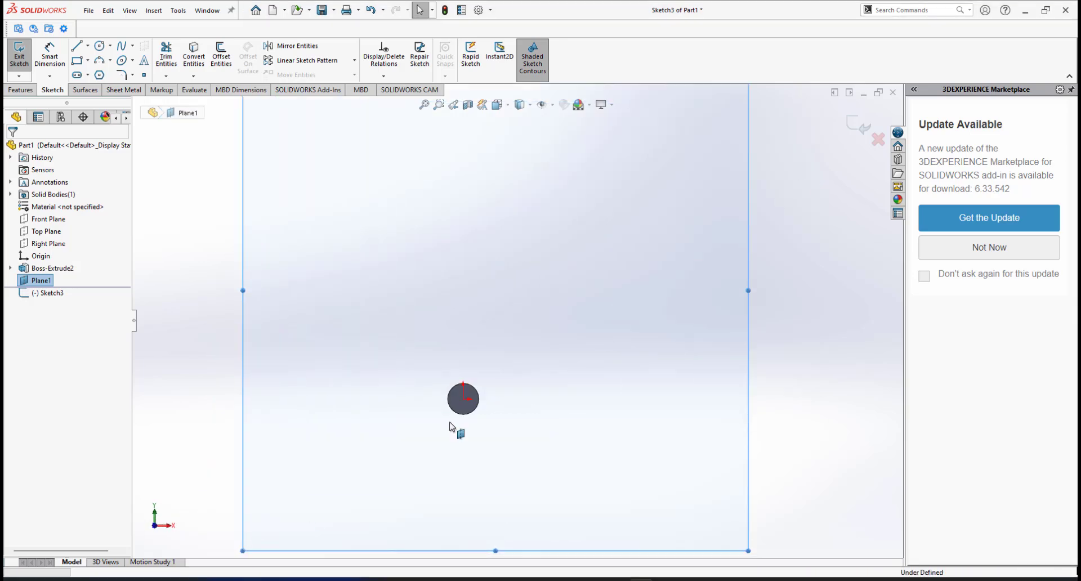
Draw a circle centred on the rod's end and dimension its diameter to 20 mm.
left_click(99, 46)
left_click(462, 399)
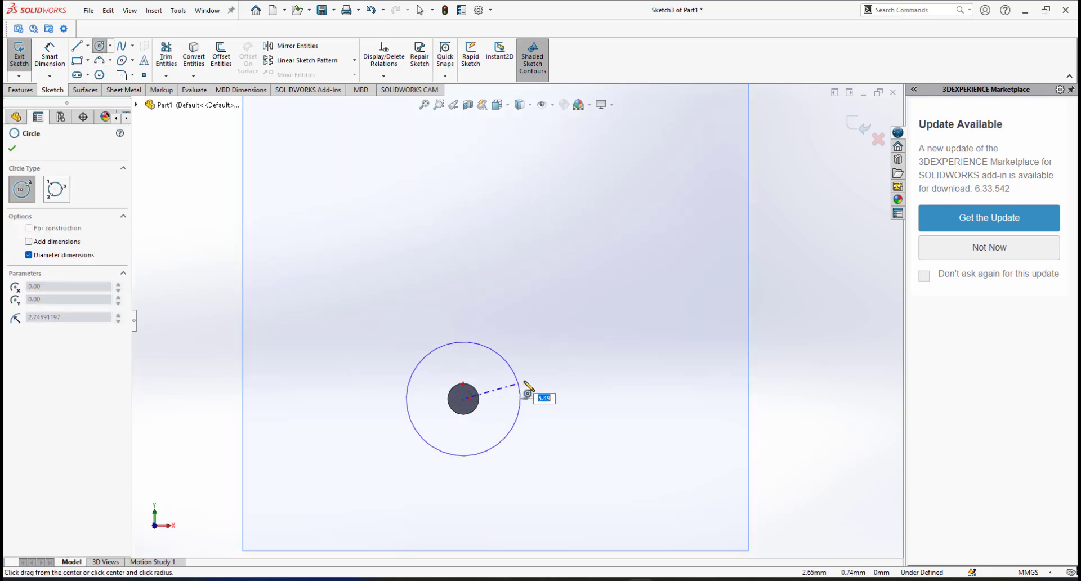
left_click(526, 386)
right_click(599, 274)
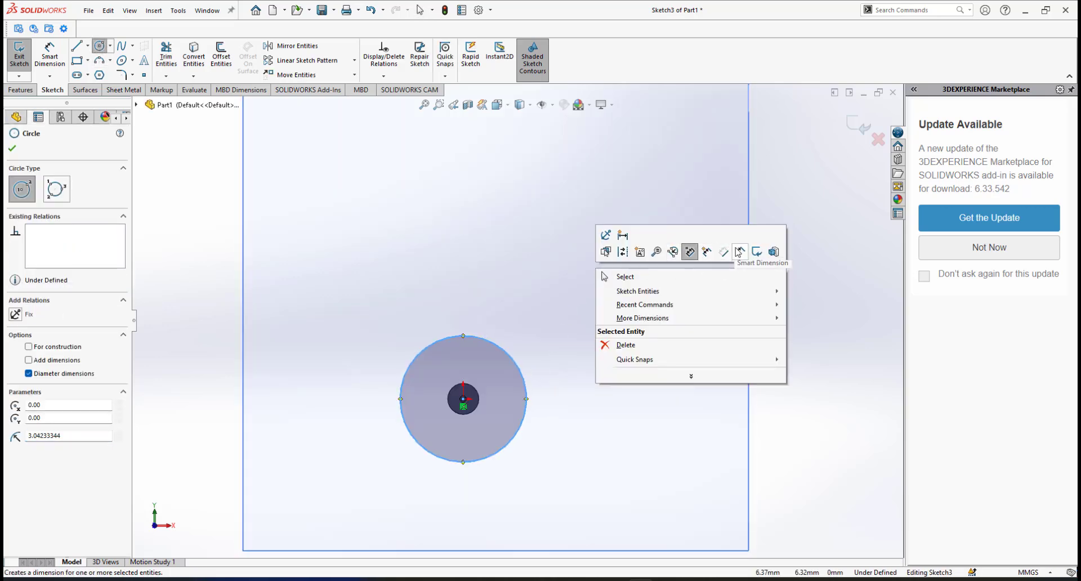
left_click(741, 251)
left_click(524, 380)
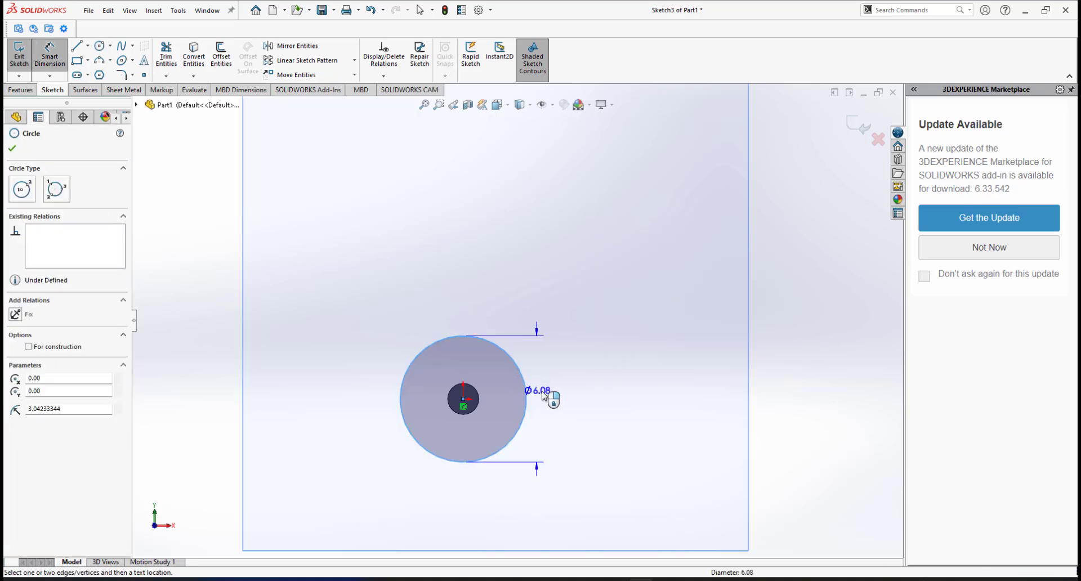
left_click(566, 399)
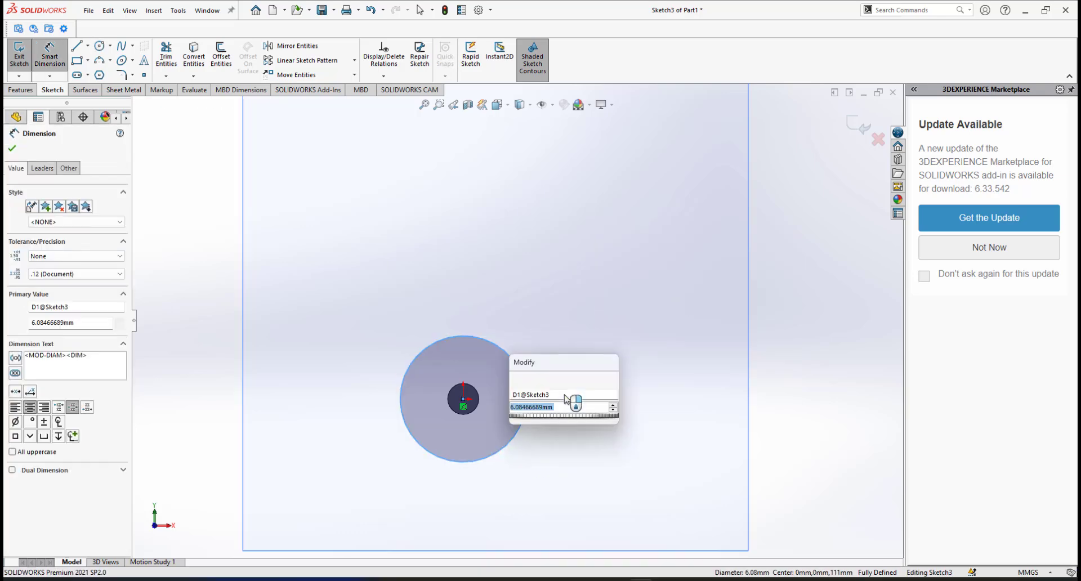
type("20")
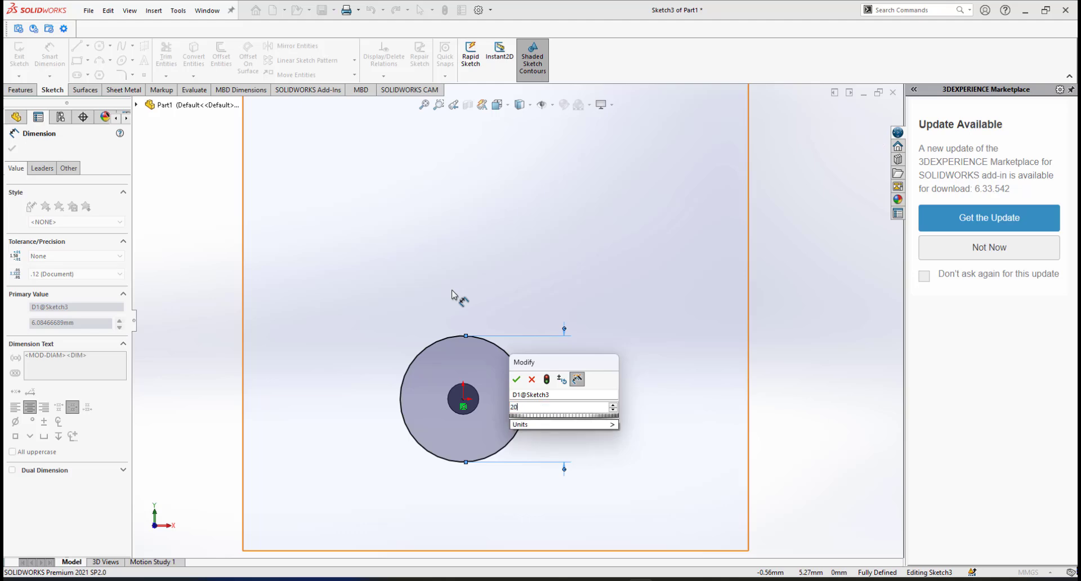
key("Return")
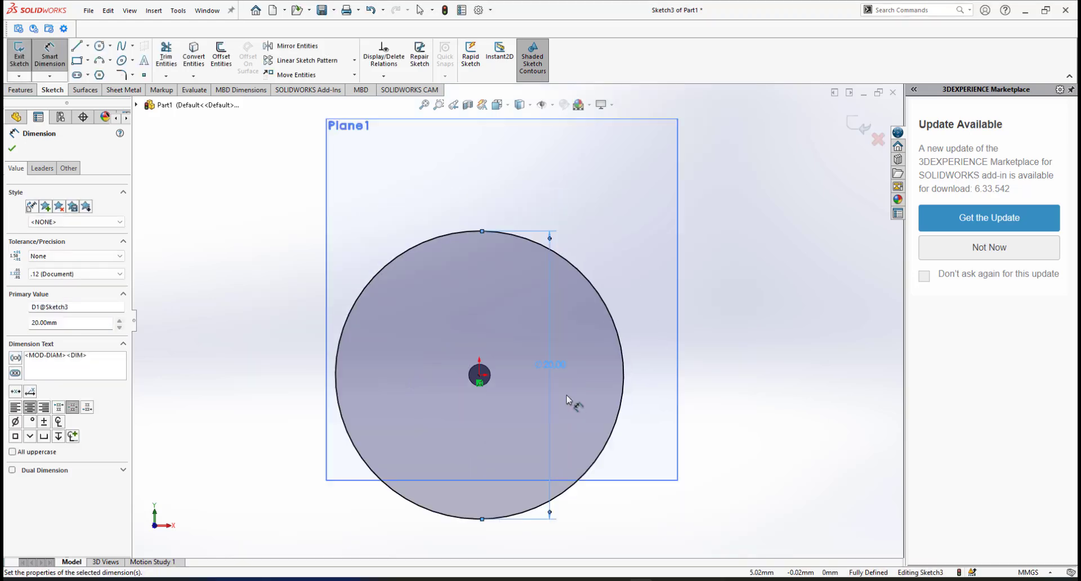
Orbit around the rod to check the 20 mm circle, then close the dimension.
mouse_move(556, 349)
middle_mouse_down()
mouse_move(512, 273)
mouse_move(483, 388)
mouse_move(386, 401)
mouse_move(413, 333)
middle_mouse_up()
scroll(459, 292, "down", 4)
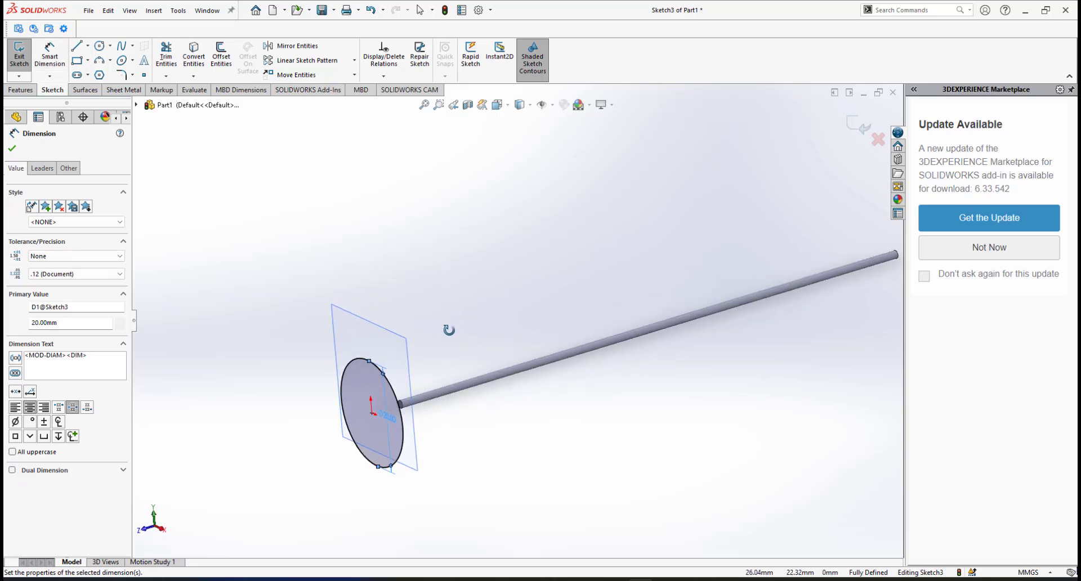
middle_click_drag(432, 403, 438, 360)
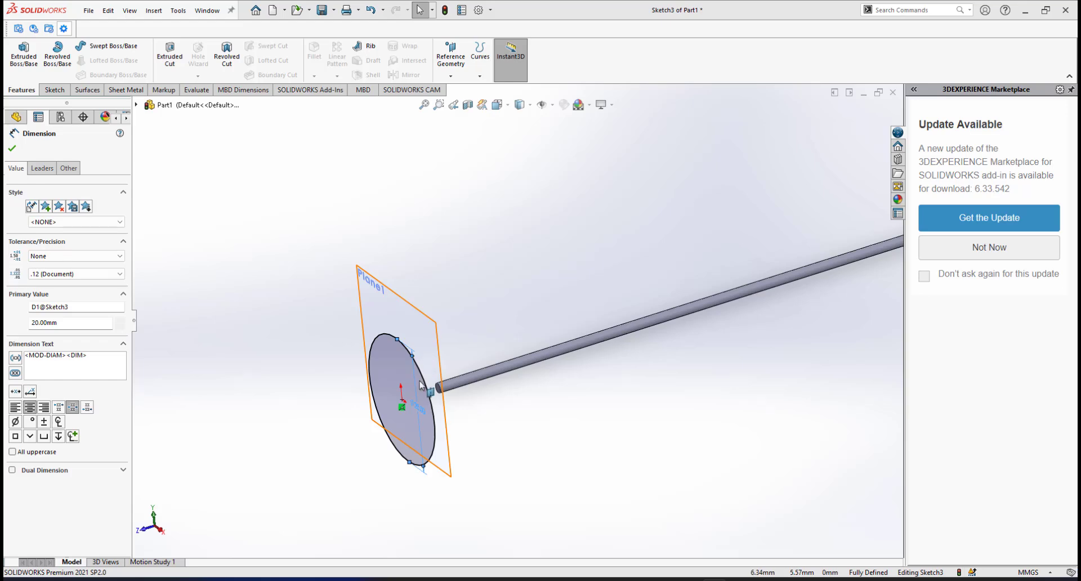
middle_click_drag(421, 387, 441, 363, "ctrl")
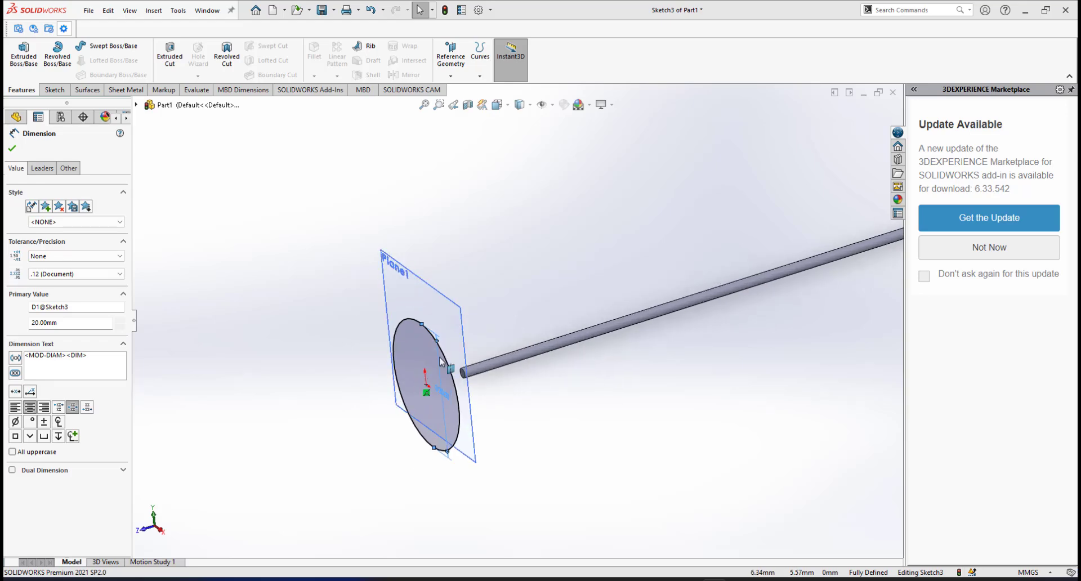
scroll(487, 334, "up", 1)
scroll(489, 333, "down", 2)
scroll(549, 307, "up", 2)
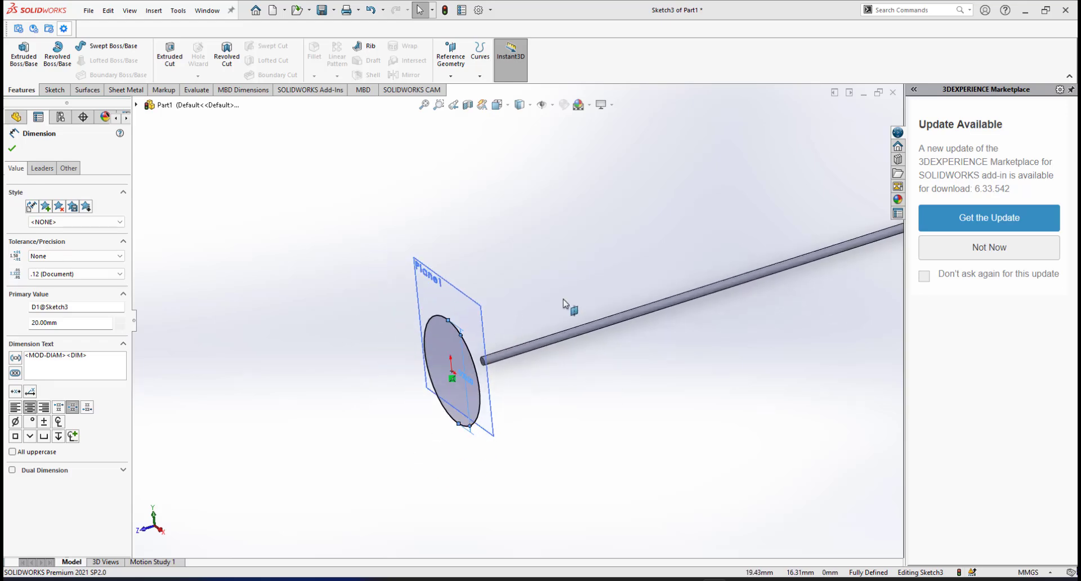
scroll(575, 294, "down", 1)
scroll(576, 298, "up", 1)
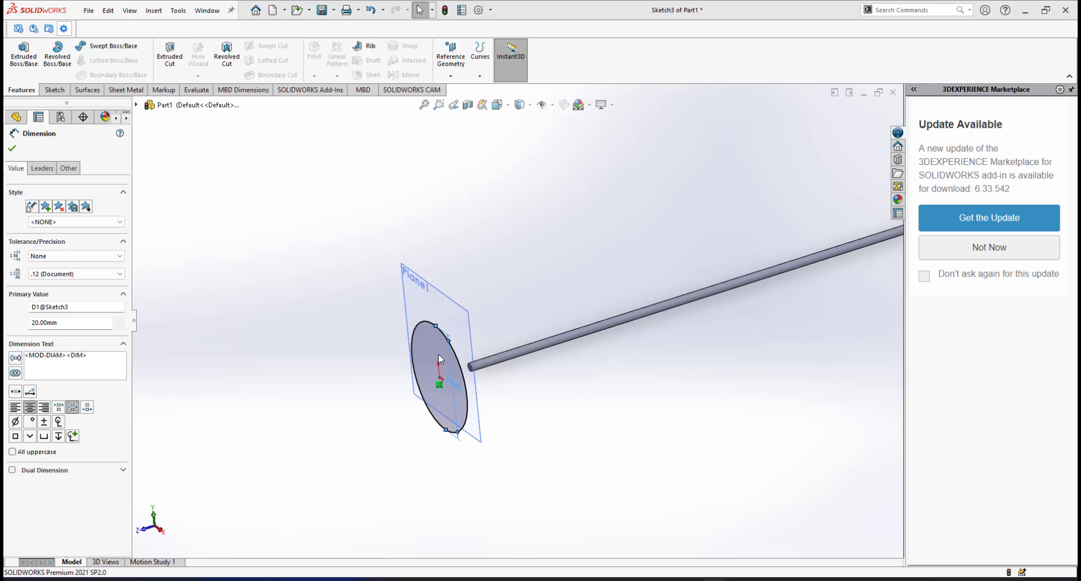
left_click(157, 175)
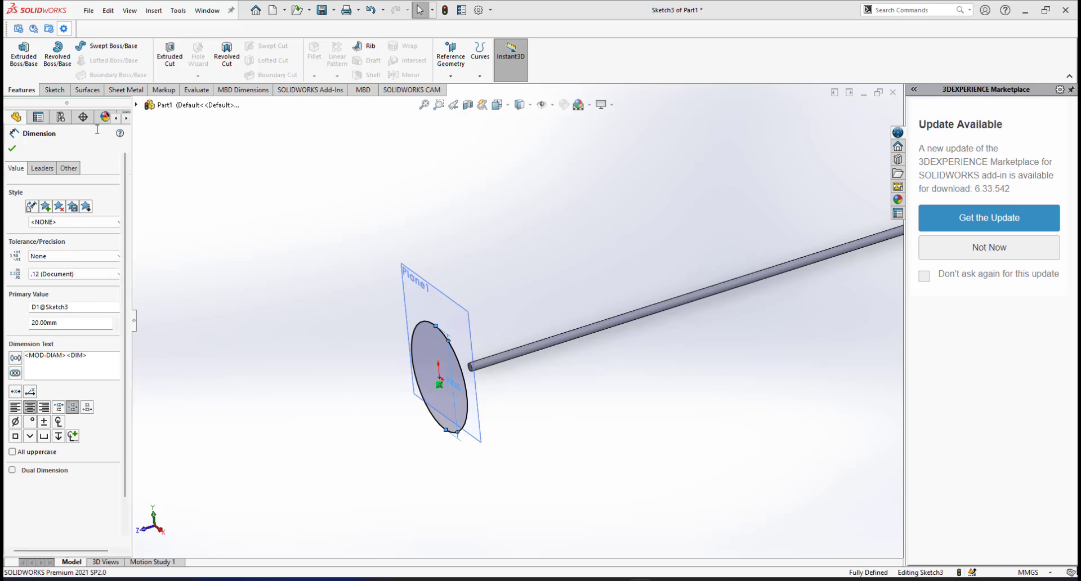
Start a helix on the 20 mm circle, 4 mm high with 1.35 revolutions.
left_click(479, 77)
left_click(509, 104)
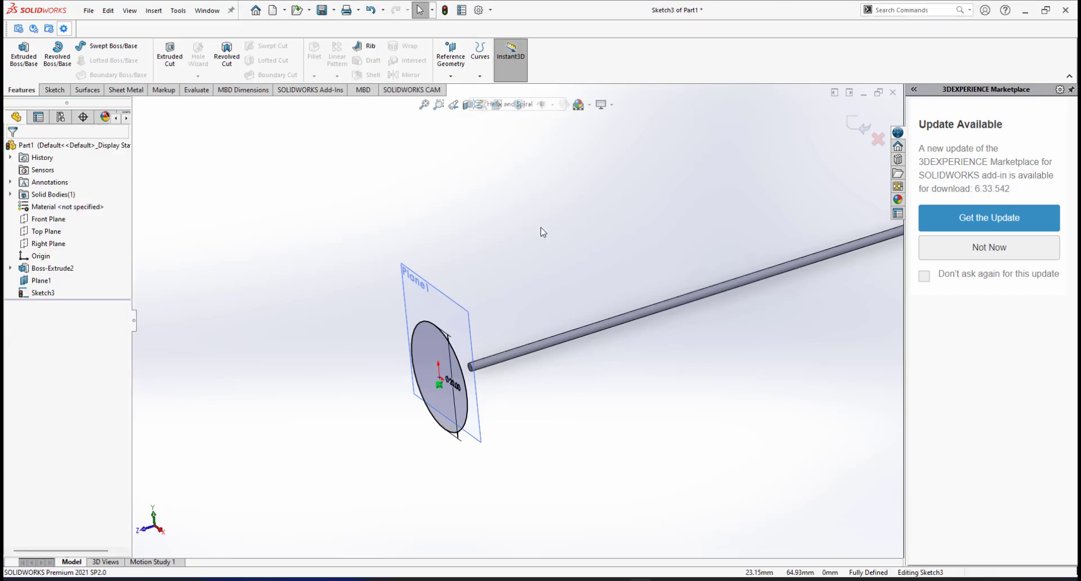
scroll(445, 366, "down", 2)
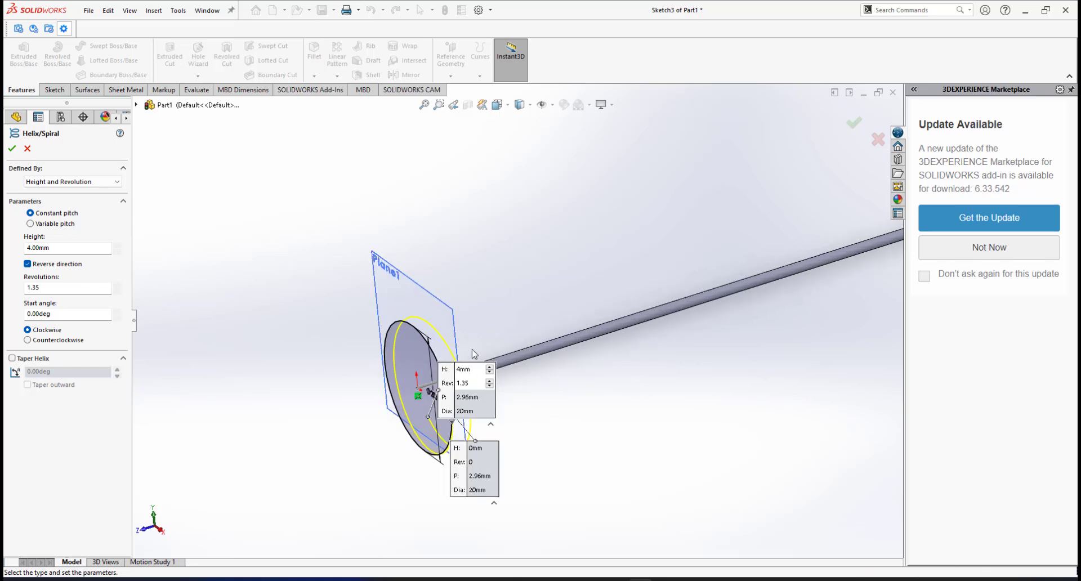
scroll(482, 346, "up", 1)
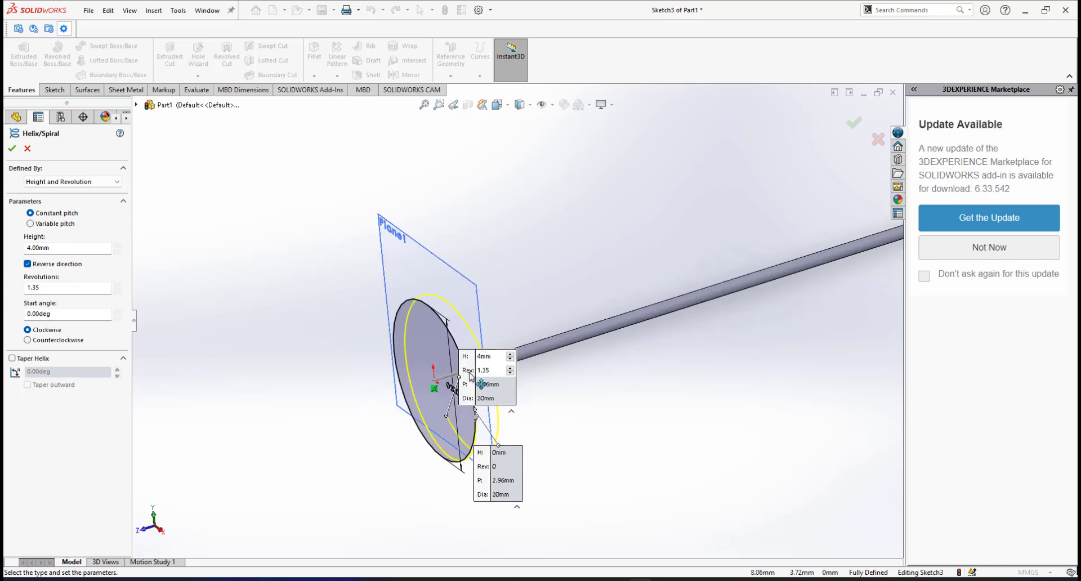
left_click_drag(497, 327, 325, 266)
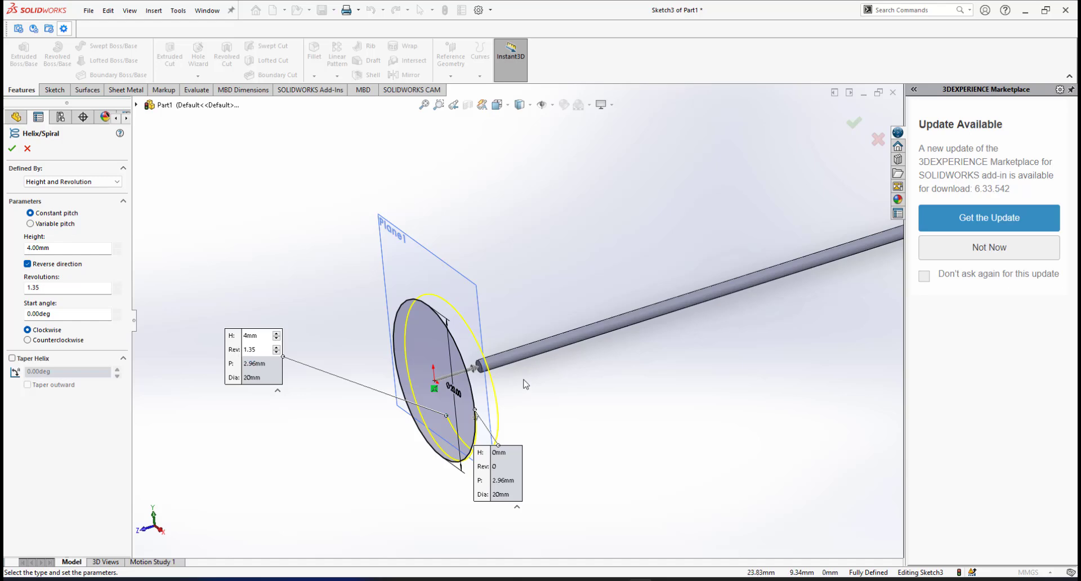
middle_click_drag(525, 385, 431, 307)
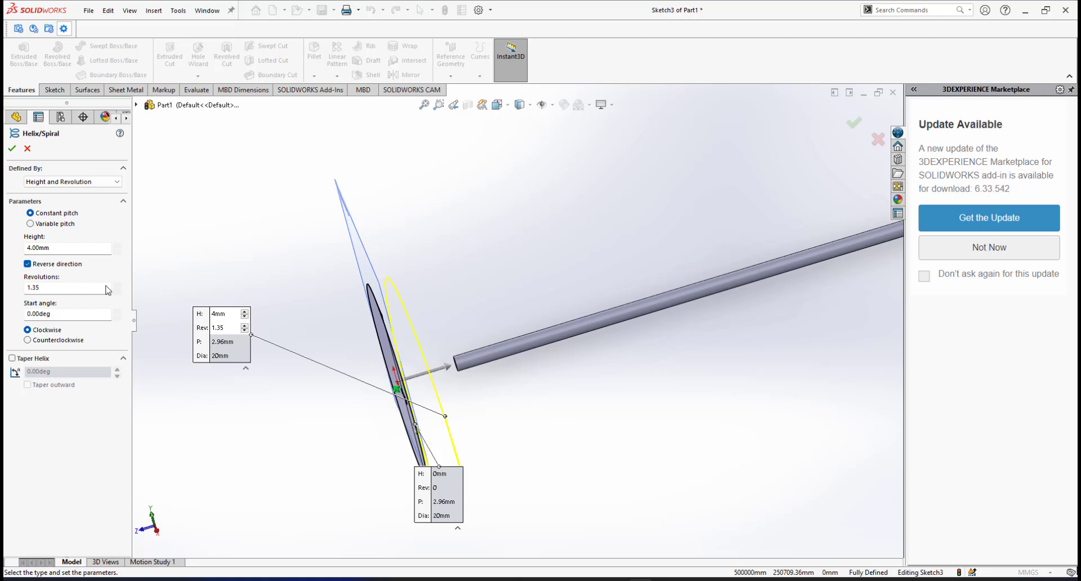
Toggle the helix direction and set it back so it runs toward the rod.
left_click(27, 264)
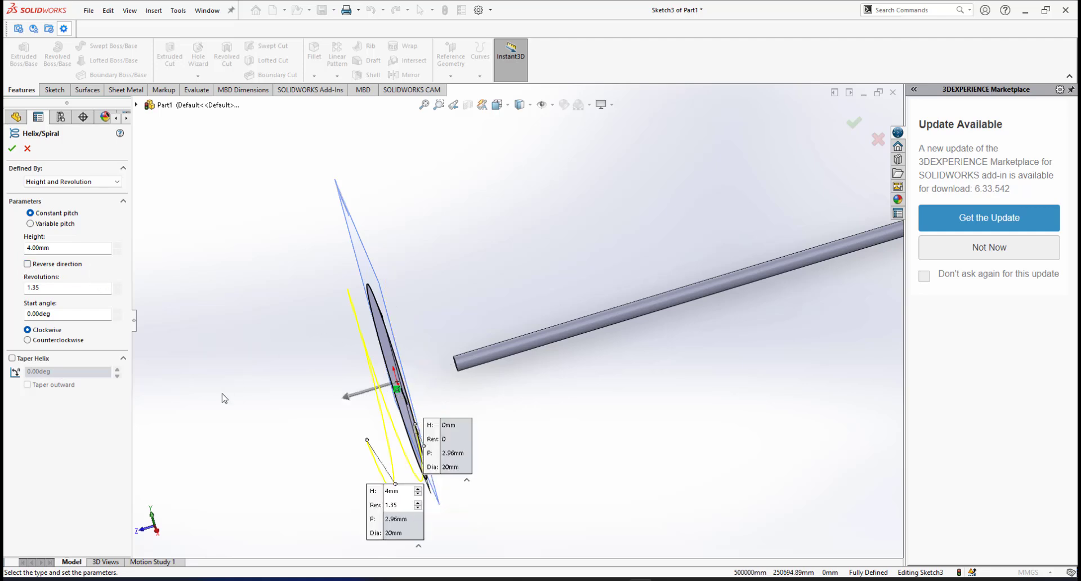
left_click(27, 264)
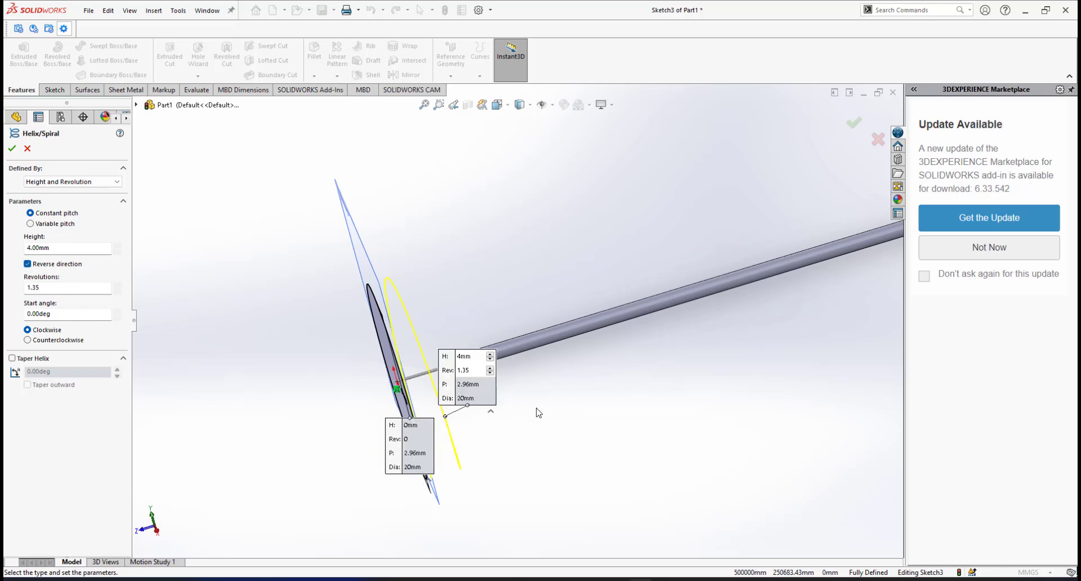
scroll(537, 408, "down", 1)
scroll(535, 400, "up", 2)
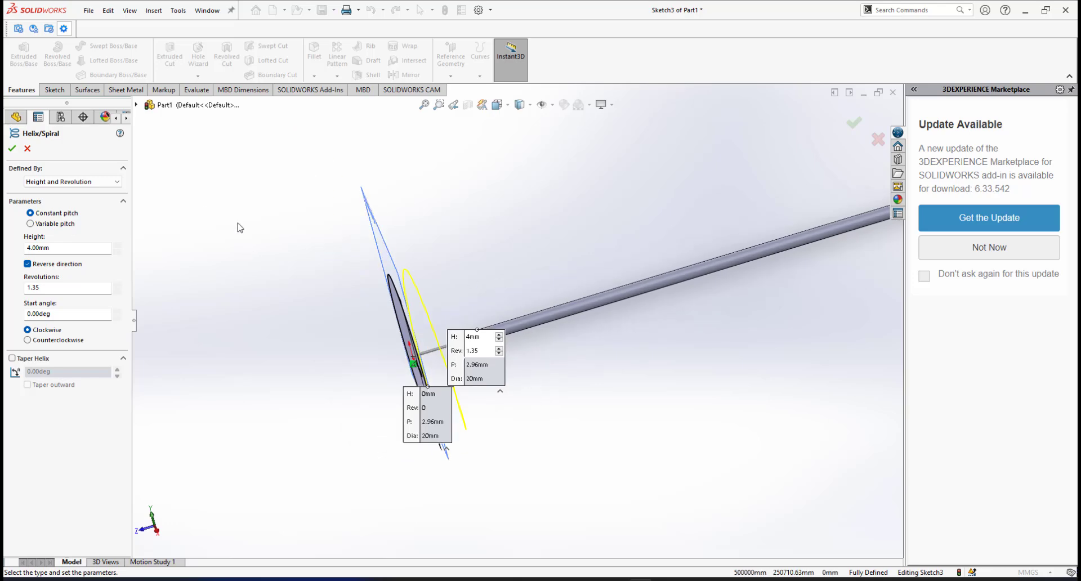
left_click(89, 182)
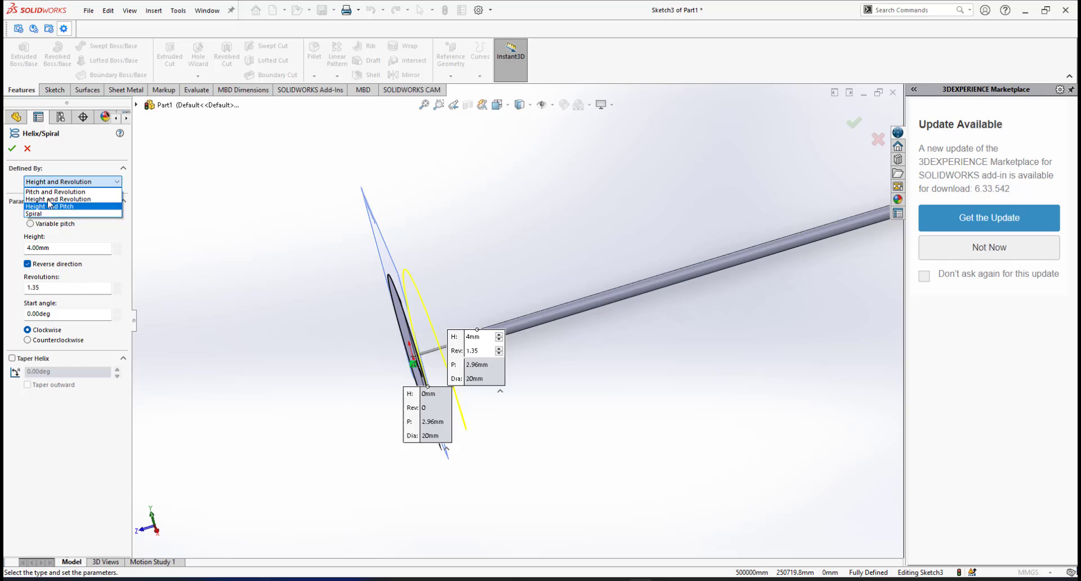
Keep Height and Revolution and confirm a 4.00 mm helix height.
left_click(51, 199)
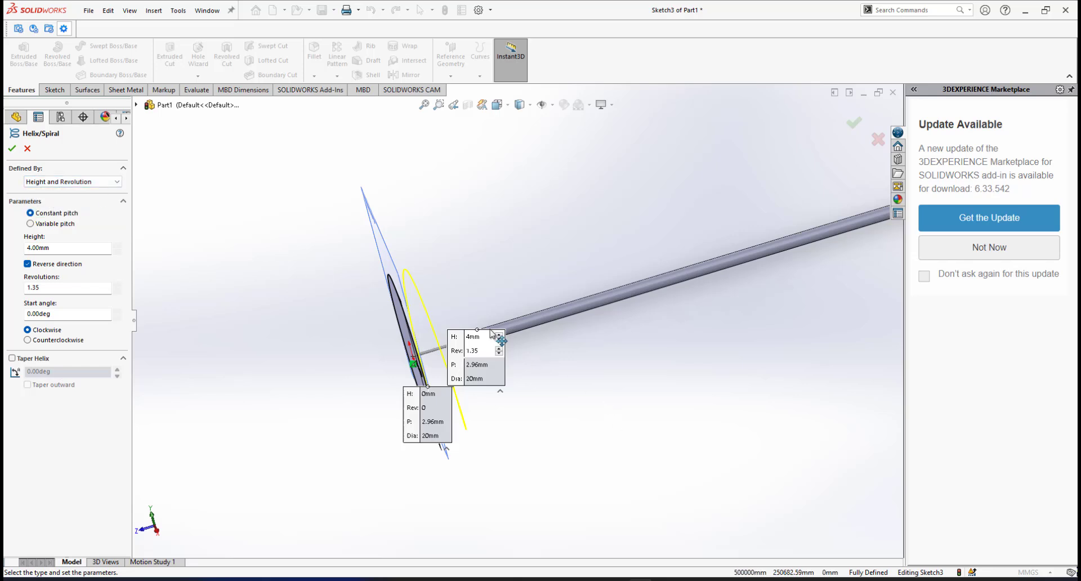
left_click_drag(455, 337, 512, 236)
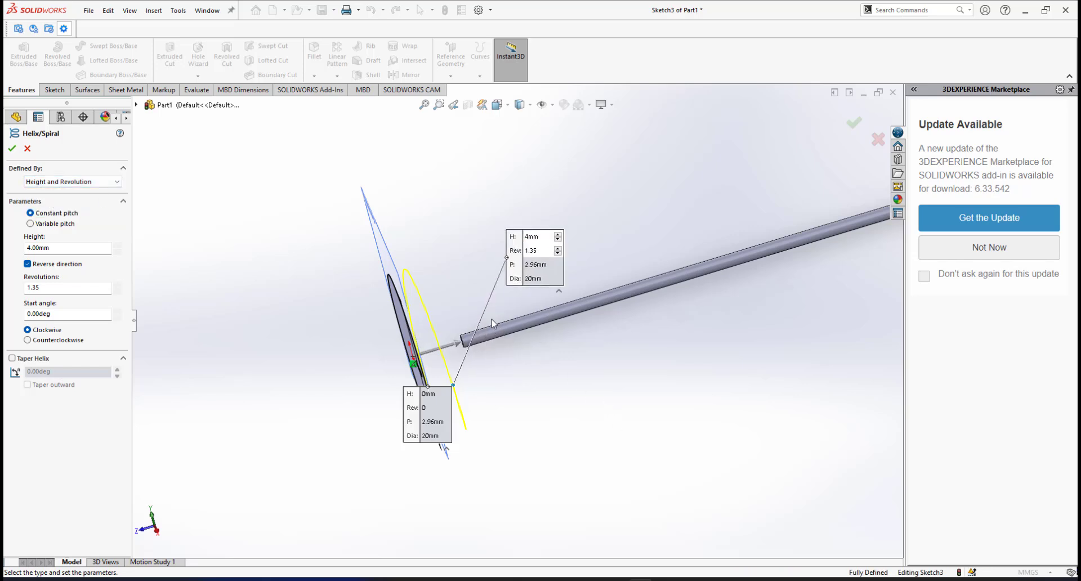
scroll(483, 338, "down", 1)
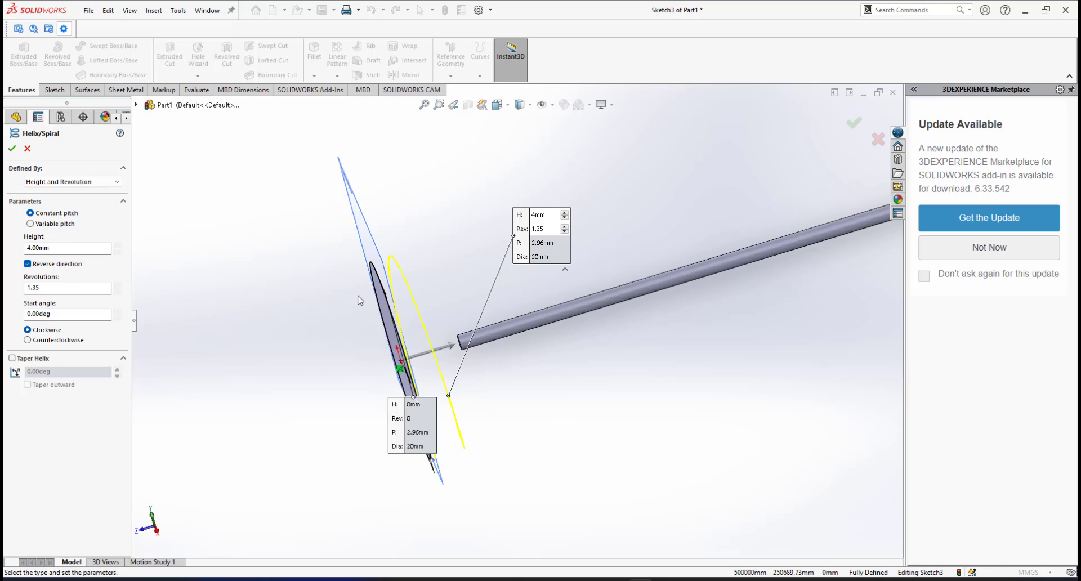
mouse_move(540, 427)
middle_mouse_down()
mouse_move(550, 441)
mouse_move(557, 423)
mouse_move(547, 418)
middle_mouse_up()
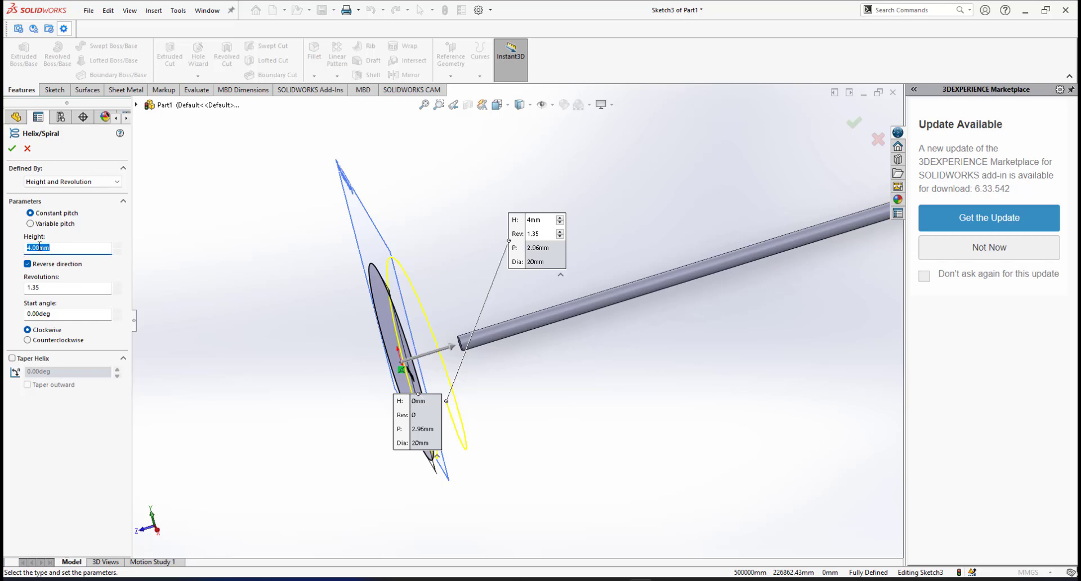
key("Return")
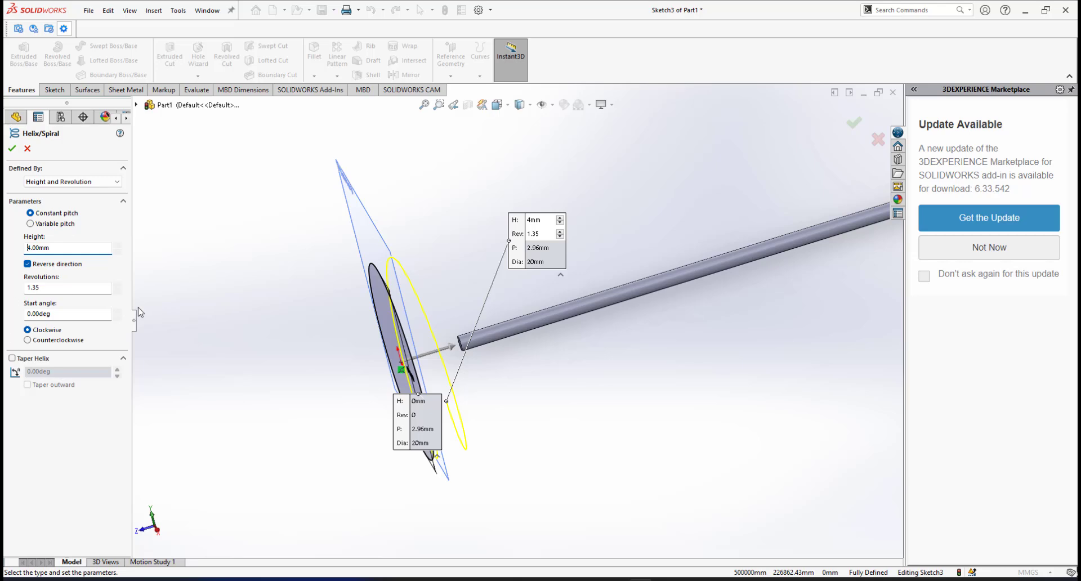
mouse_move(478, 422)
middle_mouse_down()
mouse_move(498, 412)
mouse_move(449, 437)
mouse_move(458, 412)
mouse_move(463, 430)
middle_mouse_up()
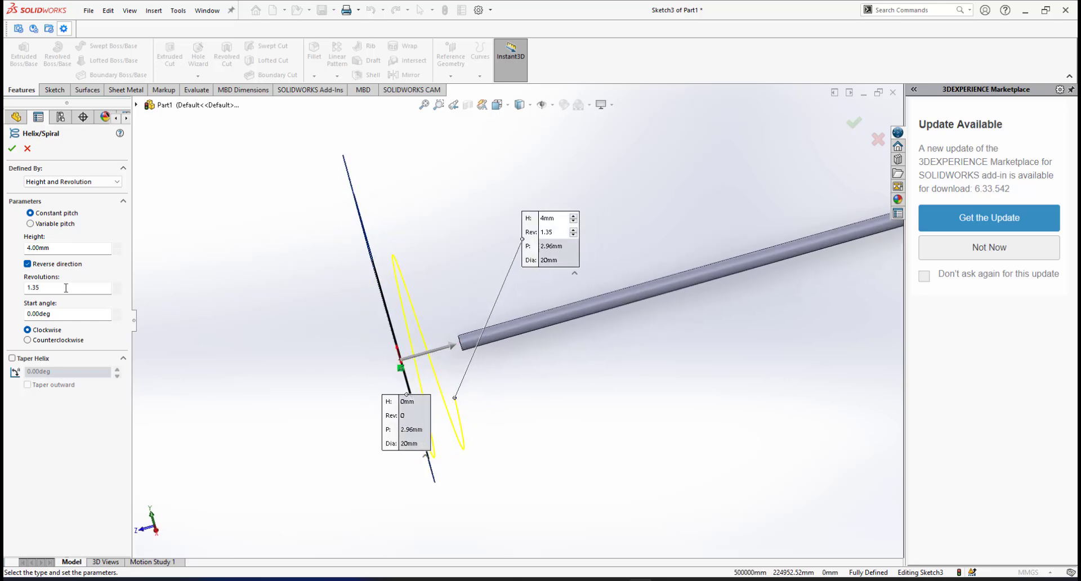
Change the helix revolutions to 2, then to 1.5, giving a 2.67 mm pitch.
double_click(35, 286)
type("2")
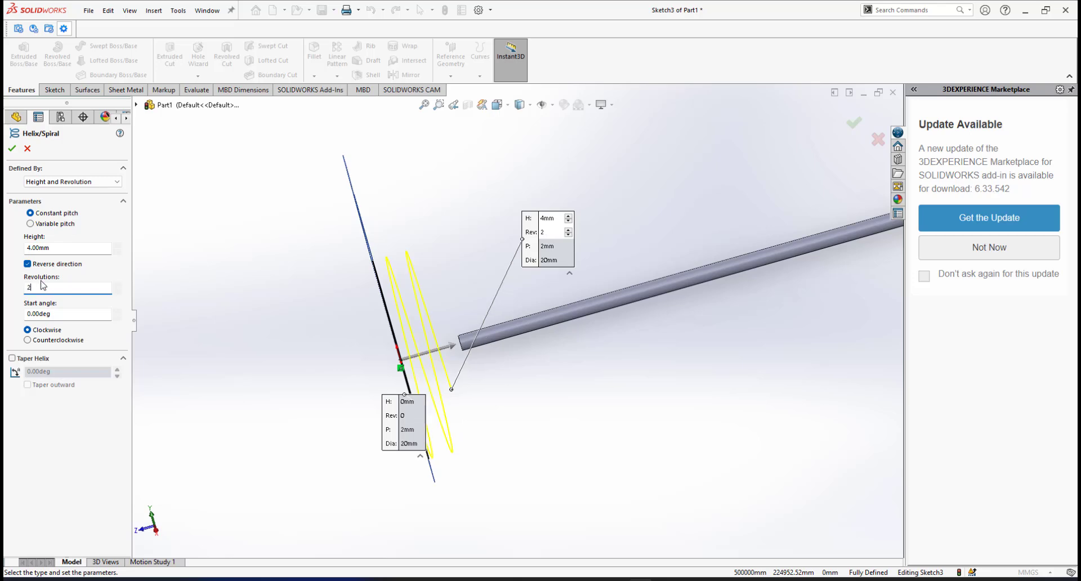
mouse_move(449, 329)
middle_mouse_down()
mouse_move(484, 301)
mouse_move(475, 316)
mouse_move(446, 319)
middle_mouse_up()
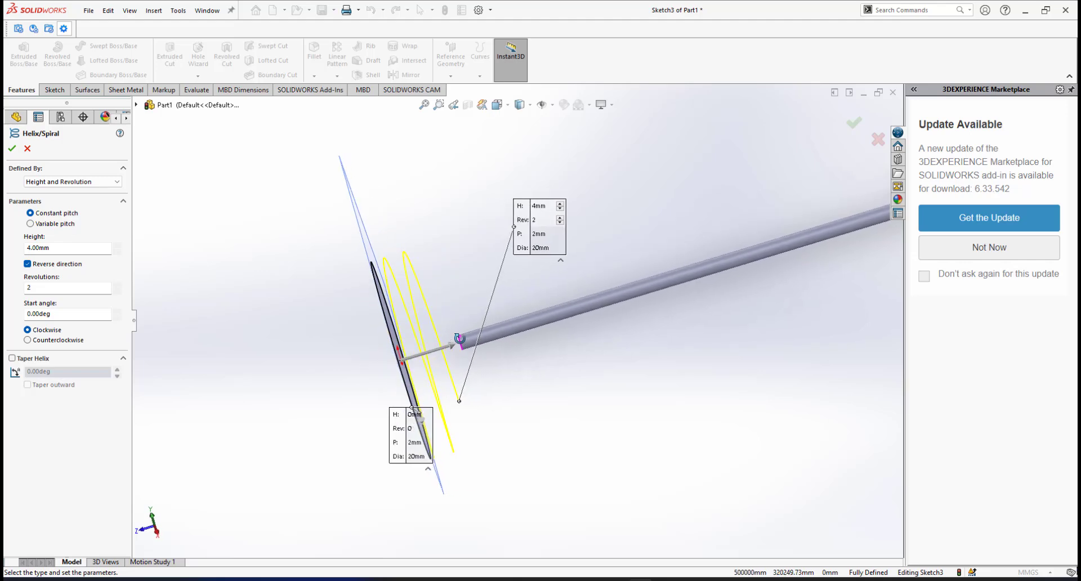
left_click(52, 291)
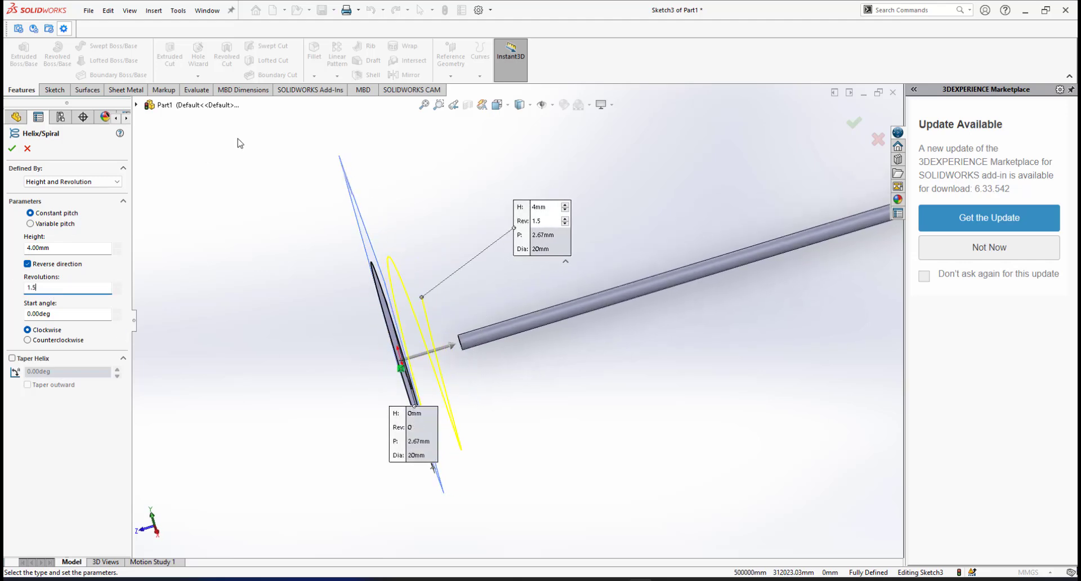
middle_click_drag(510, 363, 417, 332)
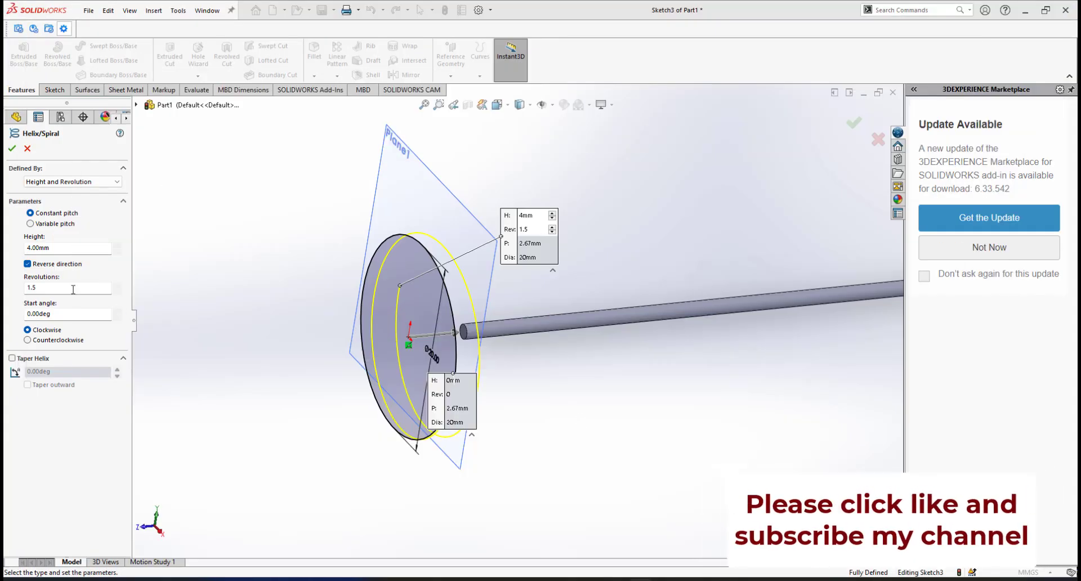
double_click(73, 289)
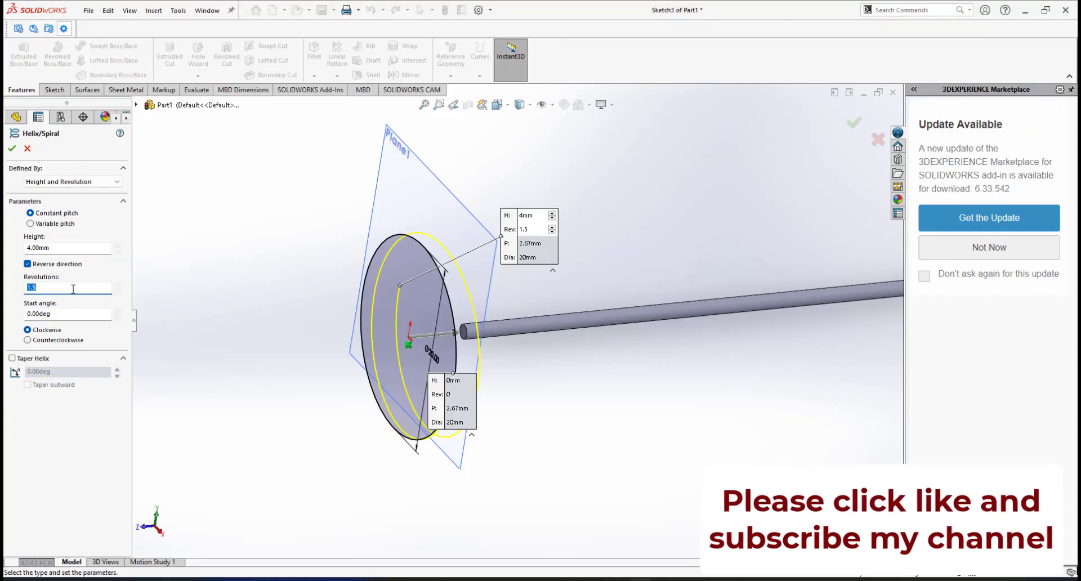
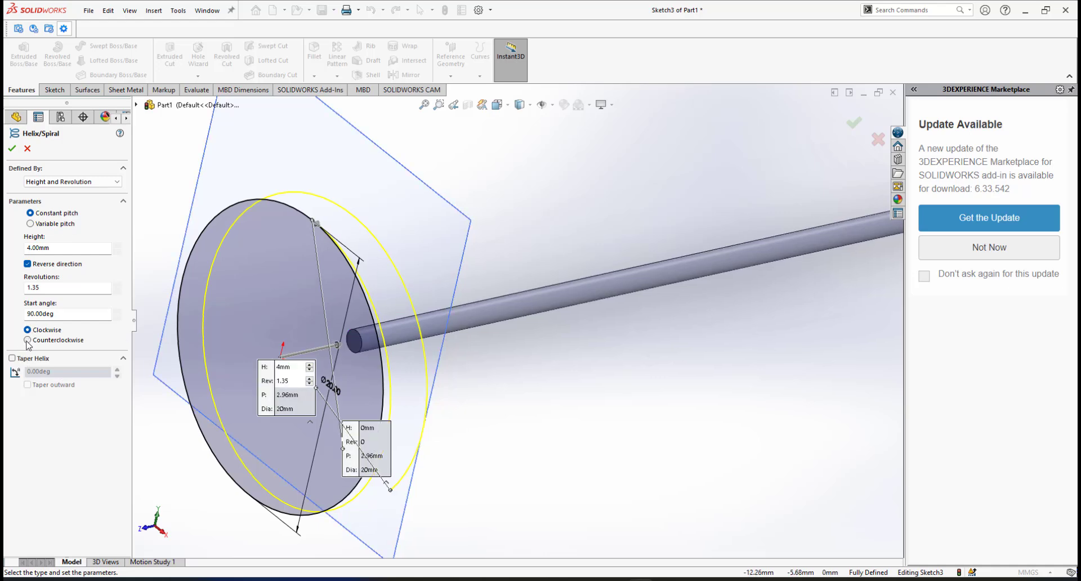
Reverse the helix direction and set it to clockwise winding.
left_click(28, 340)
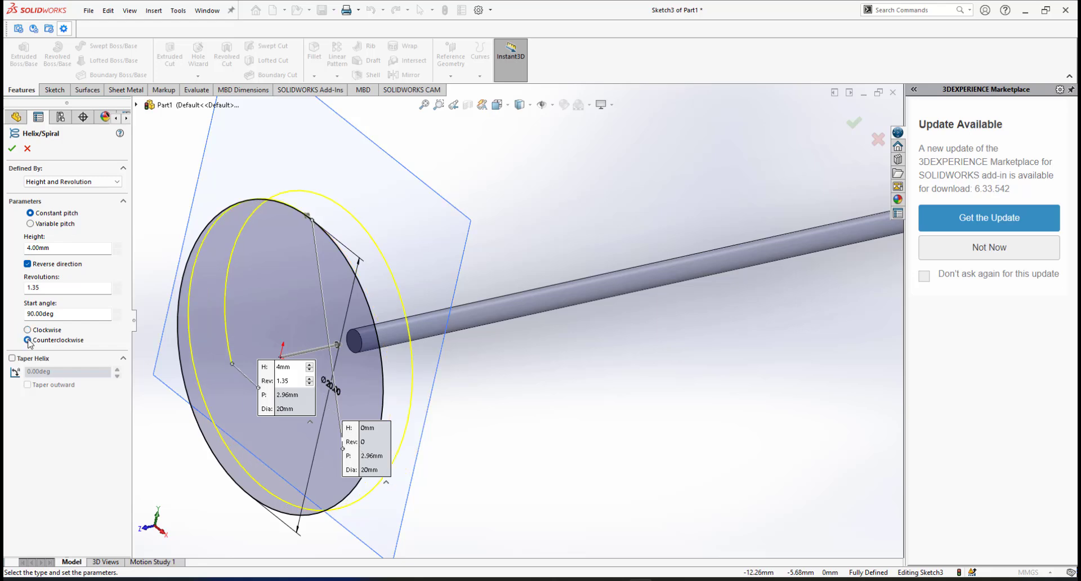
mouse_move(384, 330)
middle_mouse_down()
mouse_move(321, 333)
mouse_move(367, 338)
middle_mouse_up()
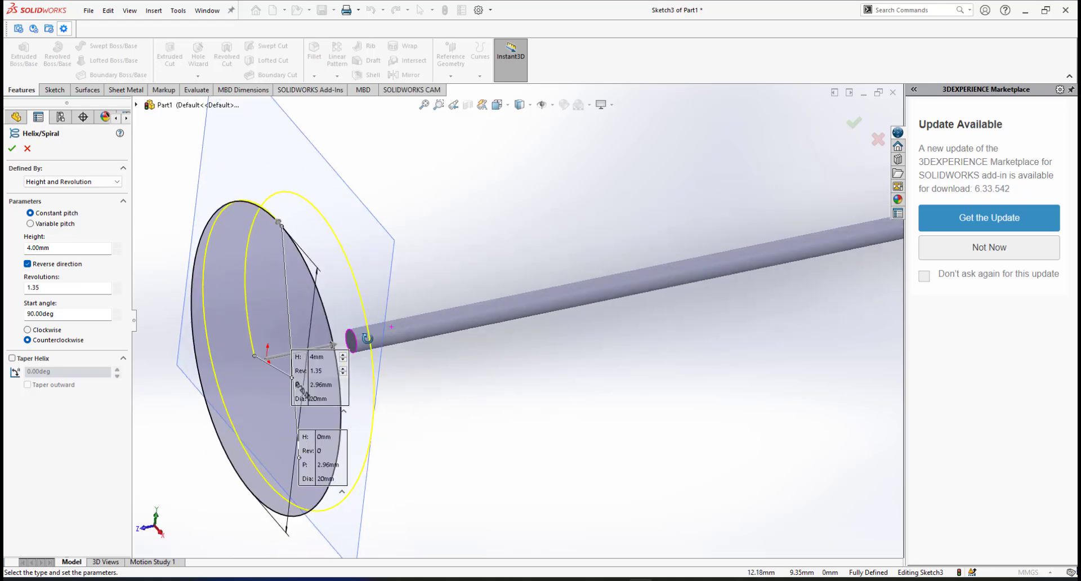
left_click(27, 330)
scroll(415, 298, "up", 3)
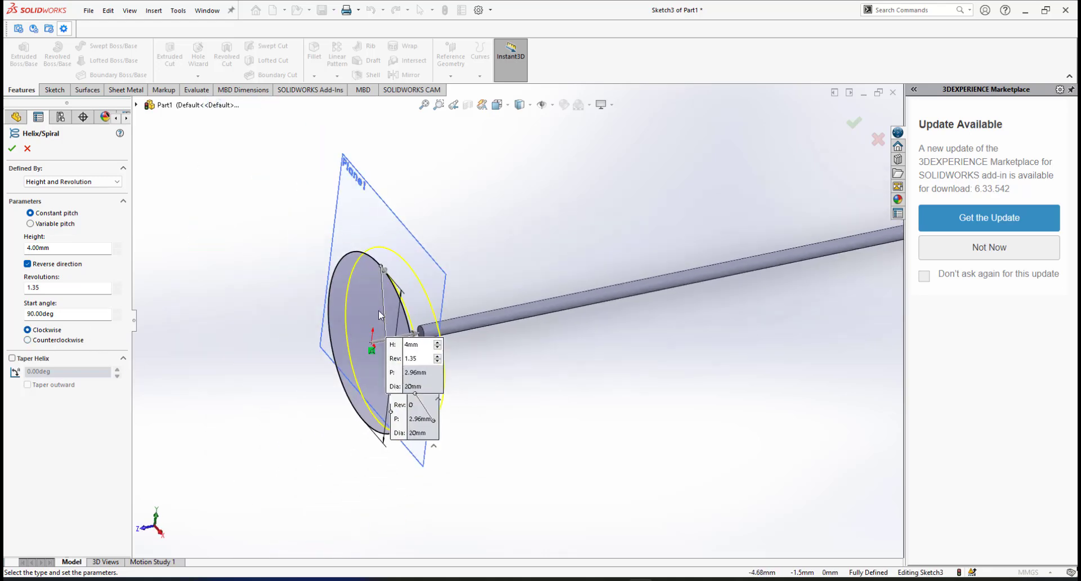
scroll(414, 298, "down", 2)
Orbit the model until the helix disc is nearly edge-on.
middle_click_drag(416, 300, 390, 300)
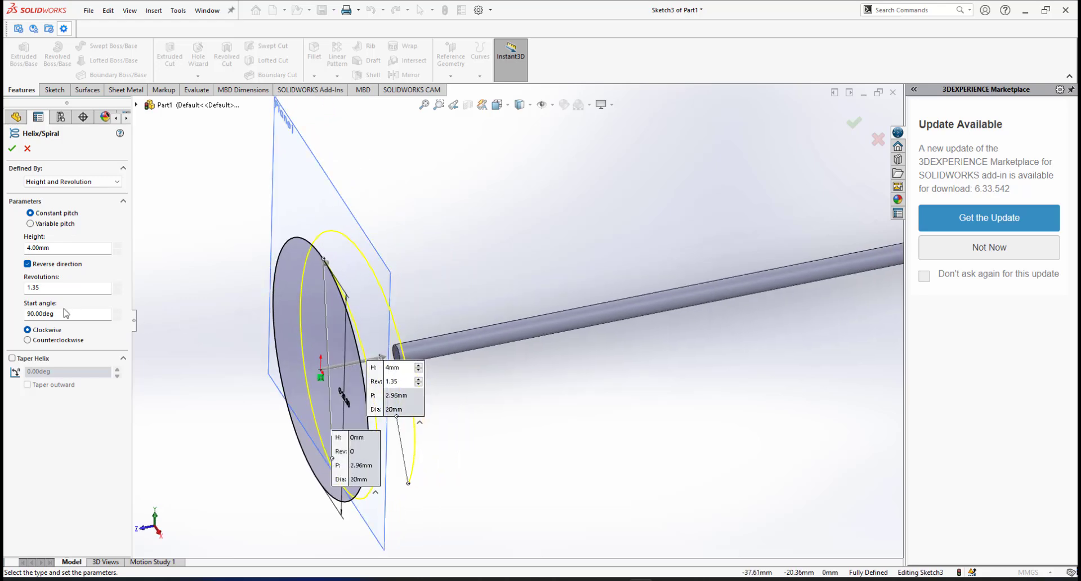
scroll(514, 394, "up", 2)
scroll(514, 400, "down", 2)
middle_click_drag(514, 400, 377, 443)
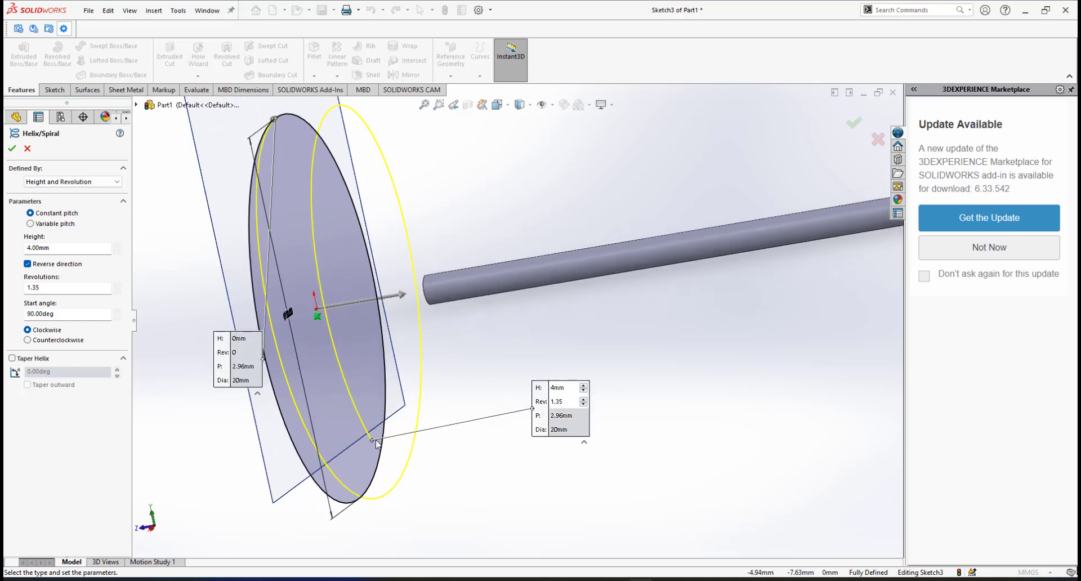
middle_click_drag(419, 369, 437, 407)
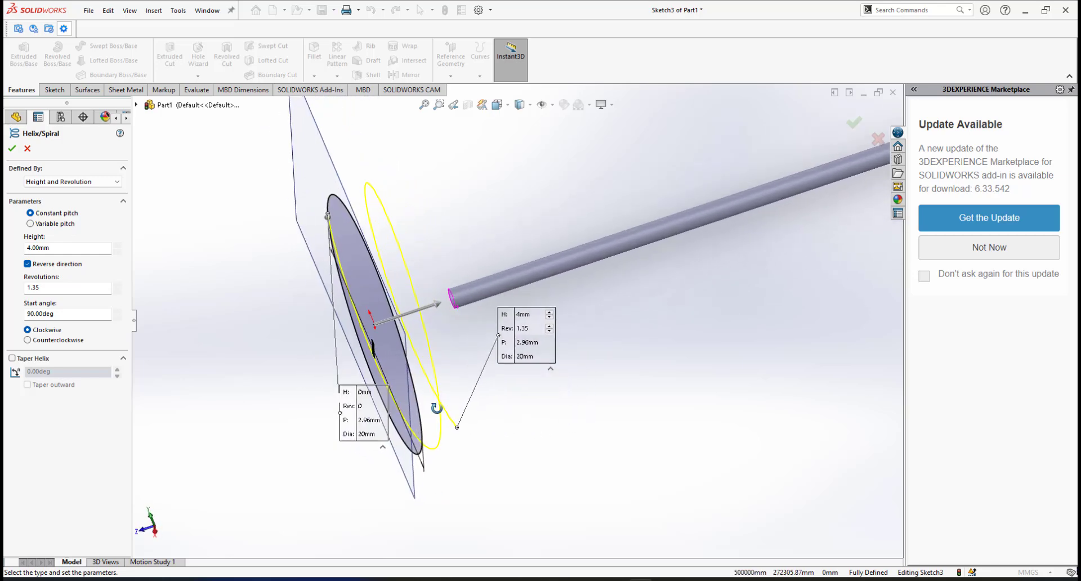
Set the helix start angle to 0°.
left_click(57, 316)
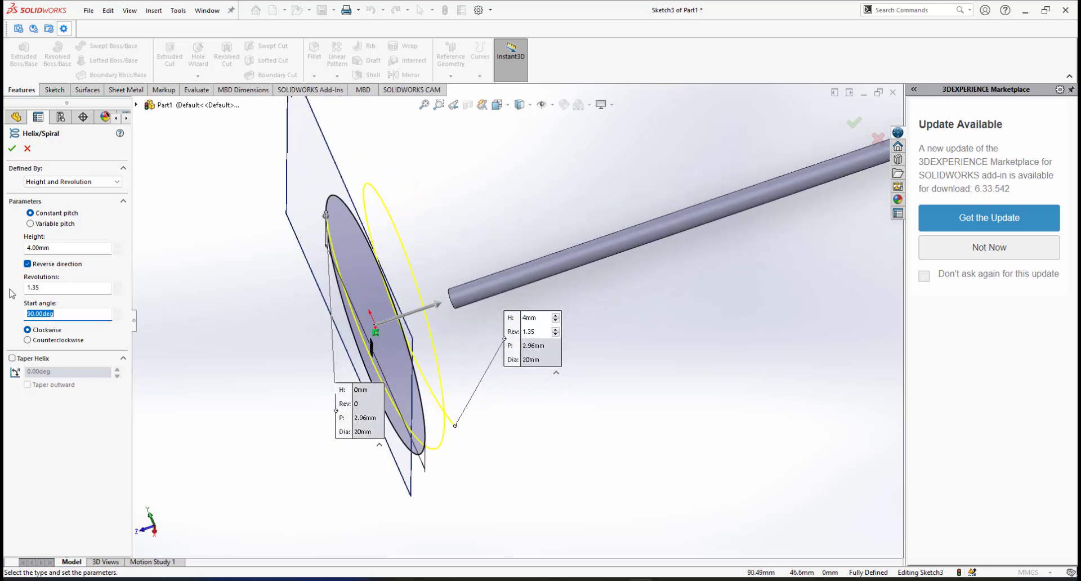
type("0")
key("Return")
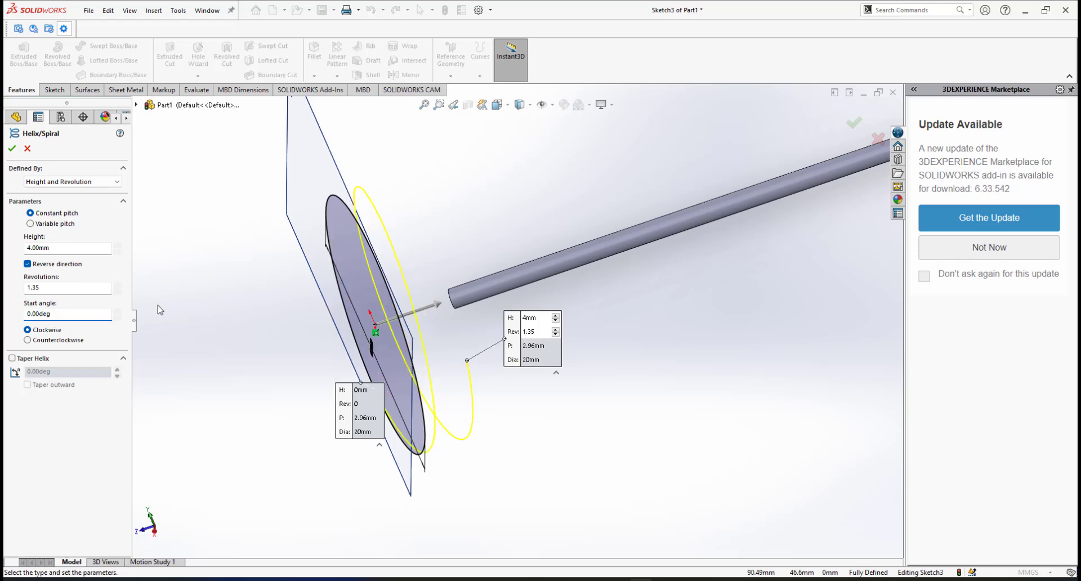
scroll(532, 376, "down", 5)
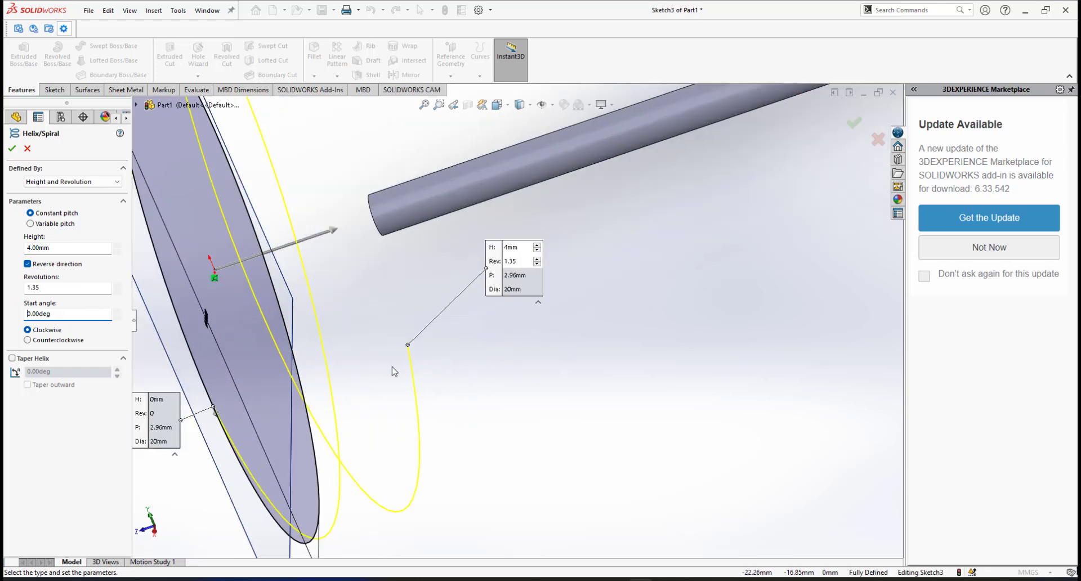
Orbit and zoom around the helix preview, moving the height/revolutions callout aside.
middle_click_drag(394, 372, 364, 373)
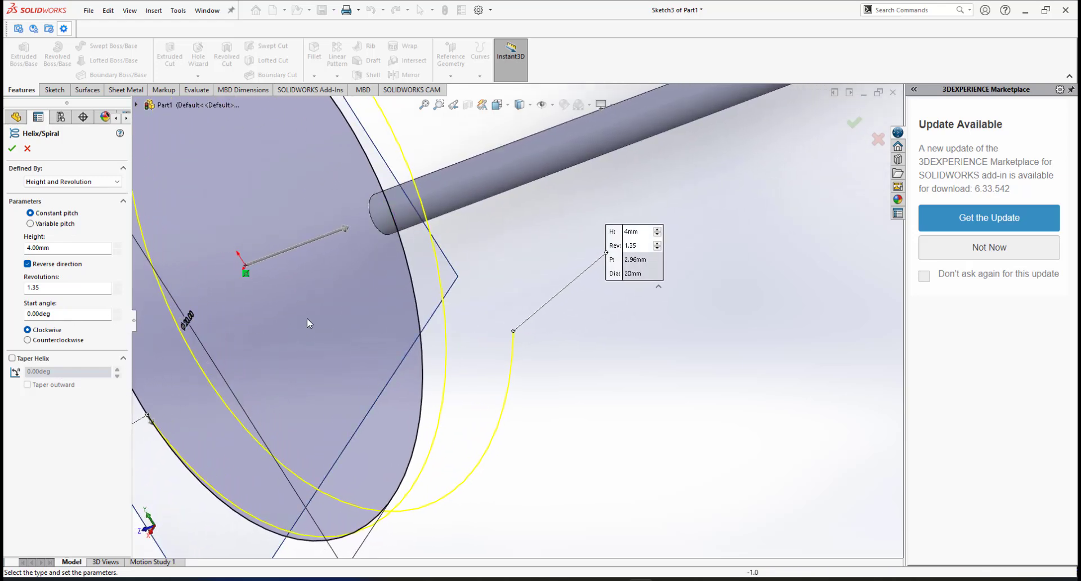
scroll(306, 318, "up", 3)
middle_click_drag(308, 319, 373, 317)
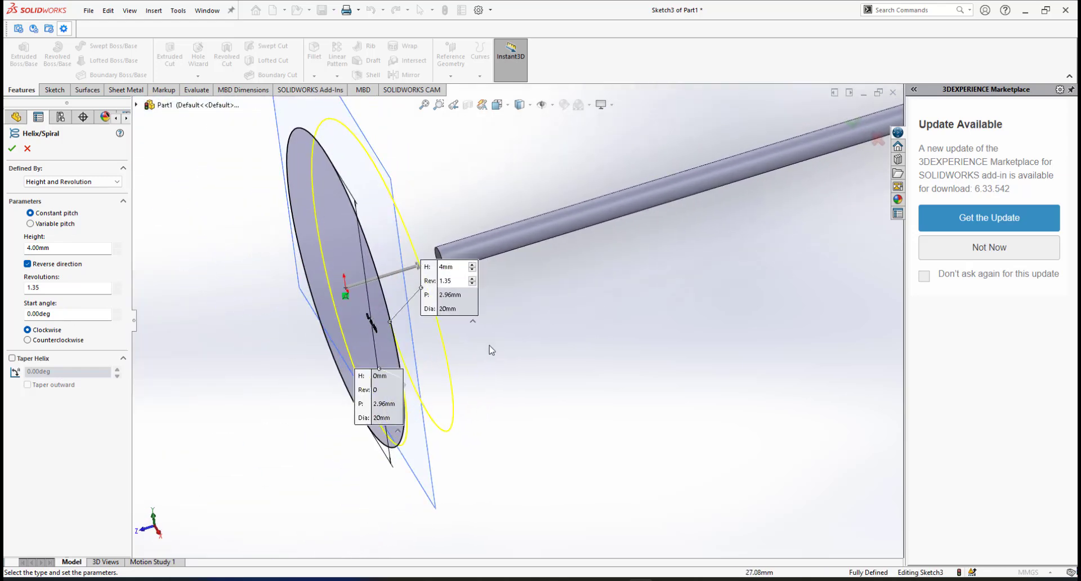
scroll(458, 355, "down", 5)
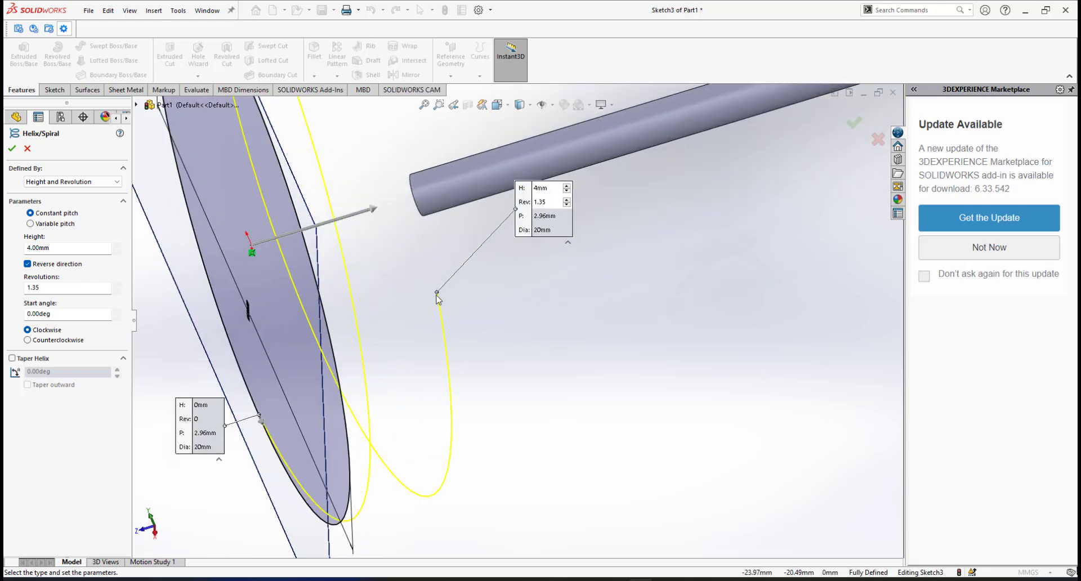
middle_click_drag(420, 320, 433, 321)
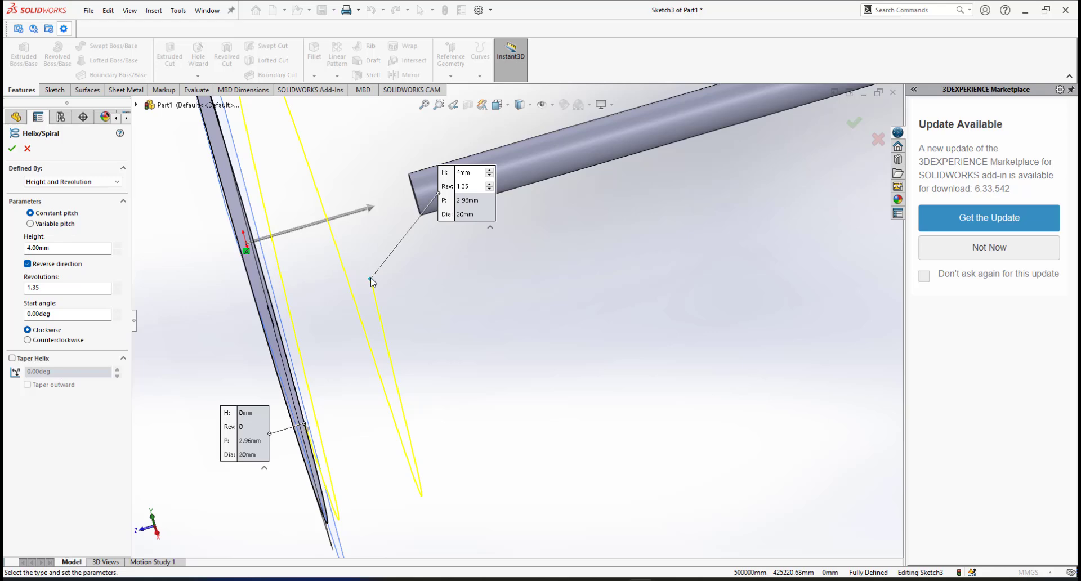
middle_click_drag(430, 192, 418, 199)
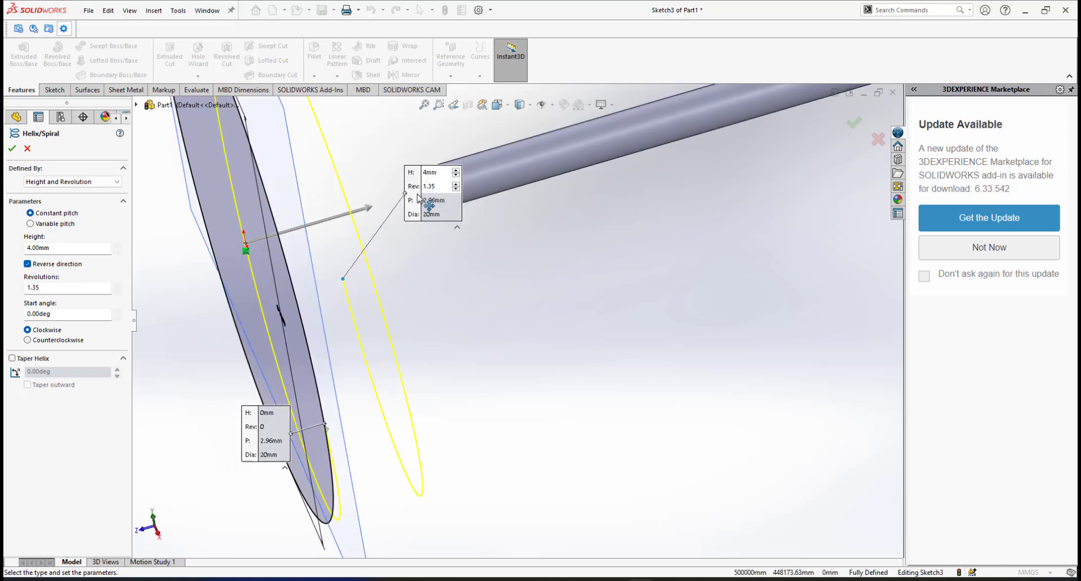
scroll(508, 220, "up", 2)
scroll(500, 254, "down", 2)
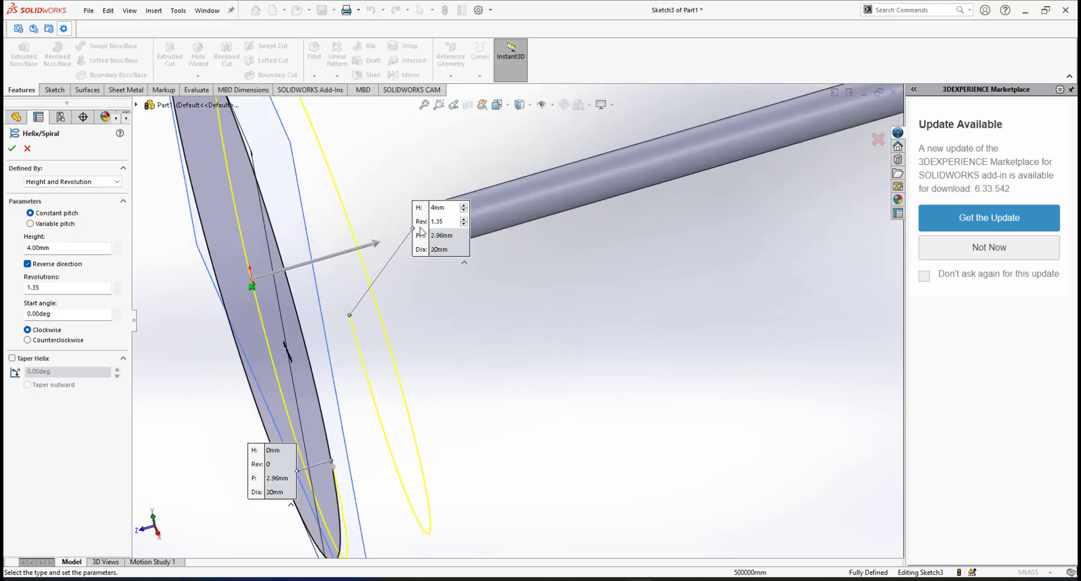
left_click_drag(415, 218, 324, 119)
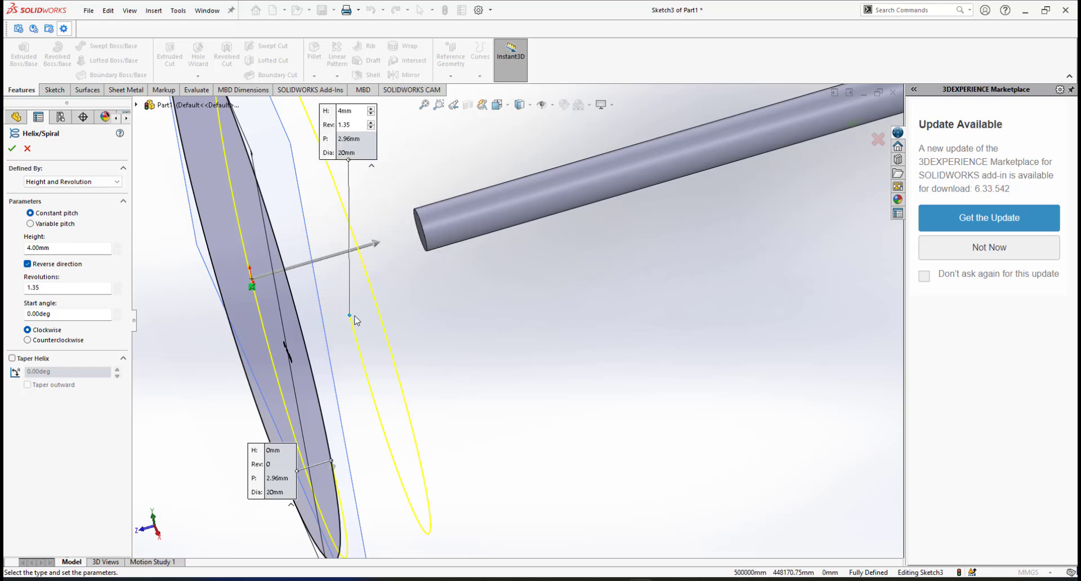
middle_click_drag(505, 357, 374, 333)
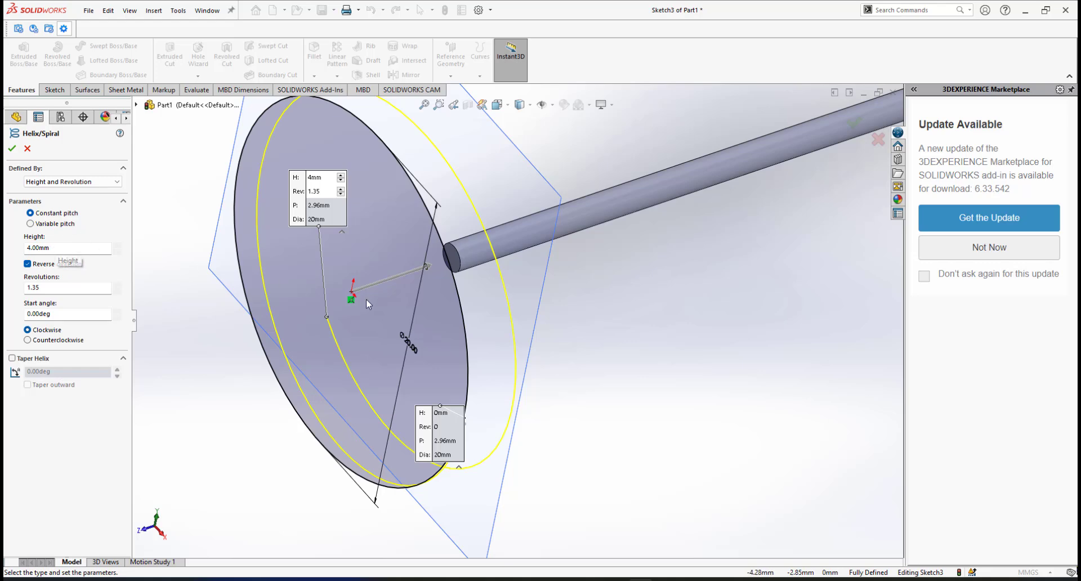
scroll(427, 315, "up", 4)
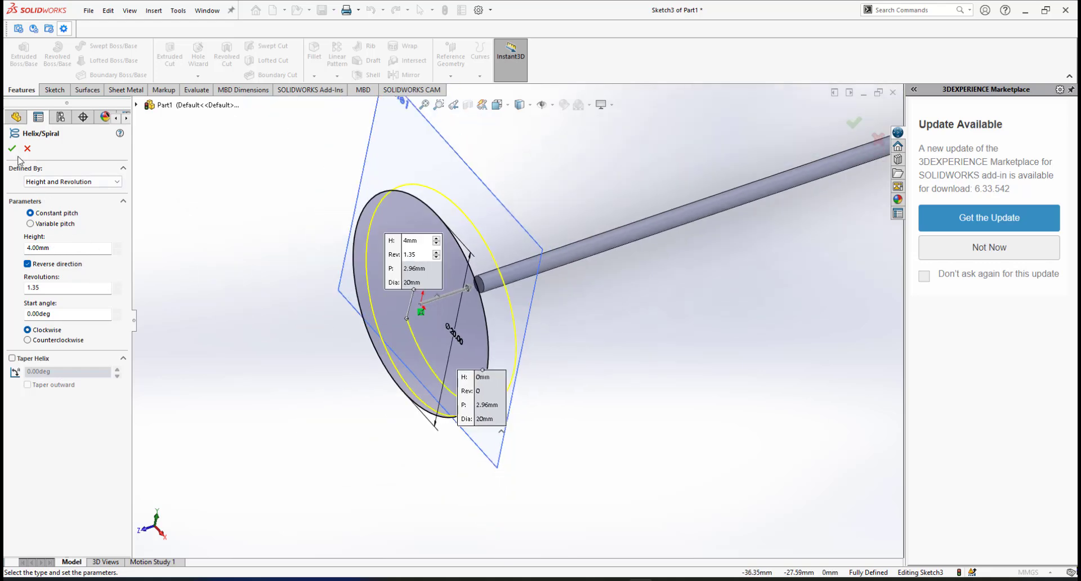
Accept the helix to create Helix/Spiral1 and clear the selection.
left_click(12, 149)
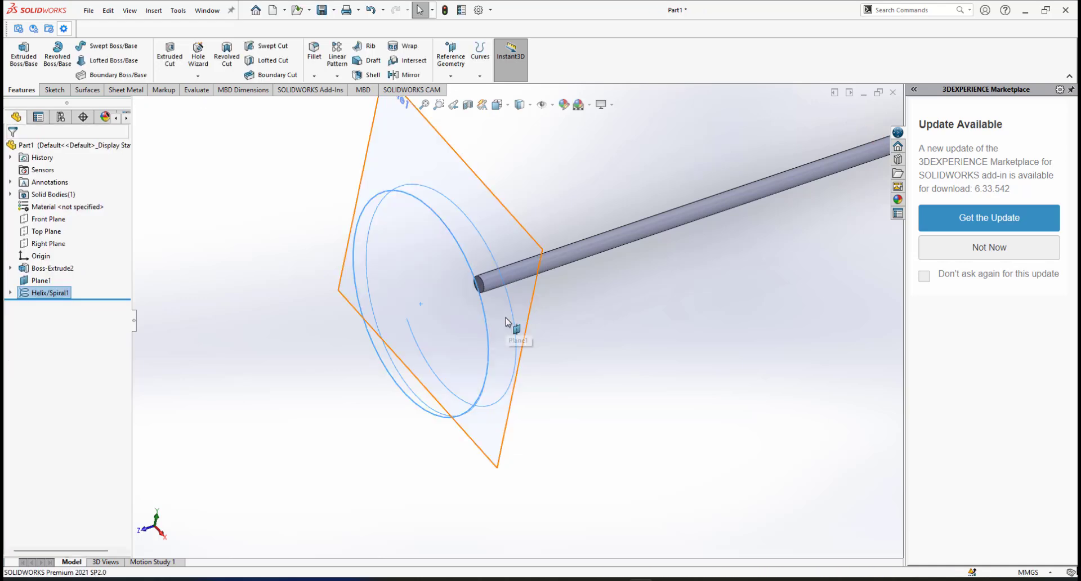
left_click(636, 315)
scroll(504, 322, "down", 3)
scroll(497, 357, "up", 2)
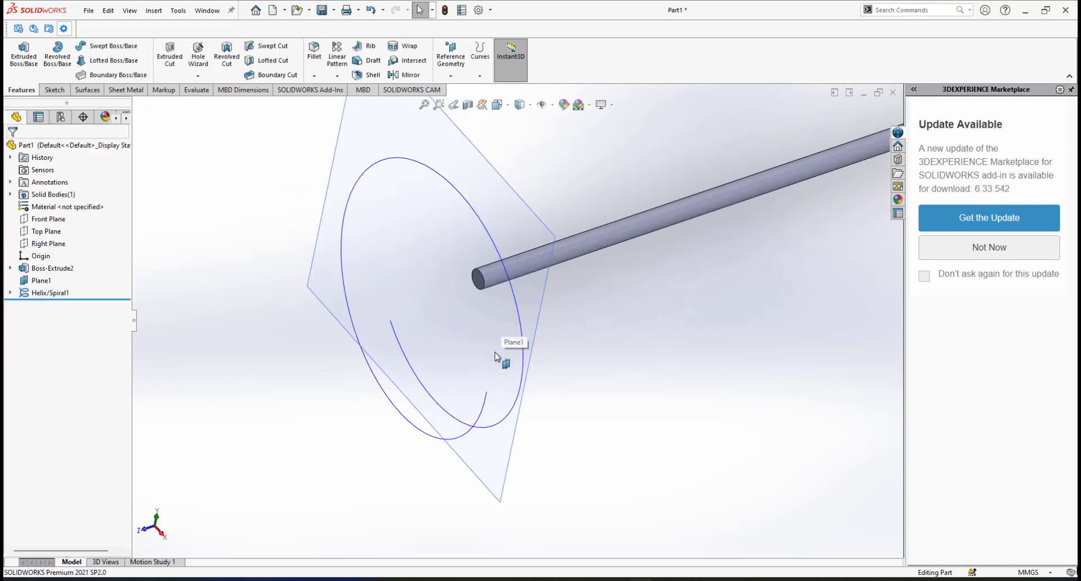
Orbit and zoom around the rod end to view Helix/Spiral1 from several angles.
middle_click_drag(496, 356, 549, 235)
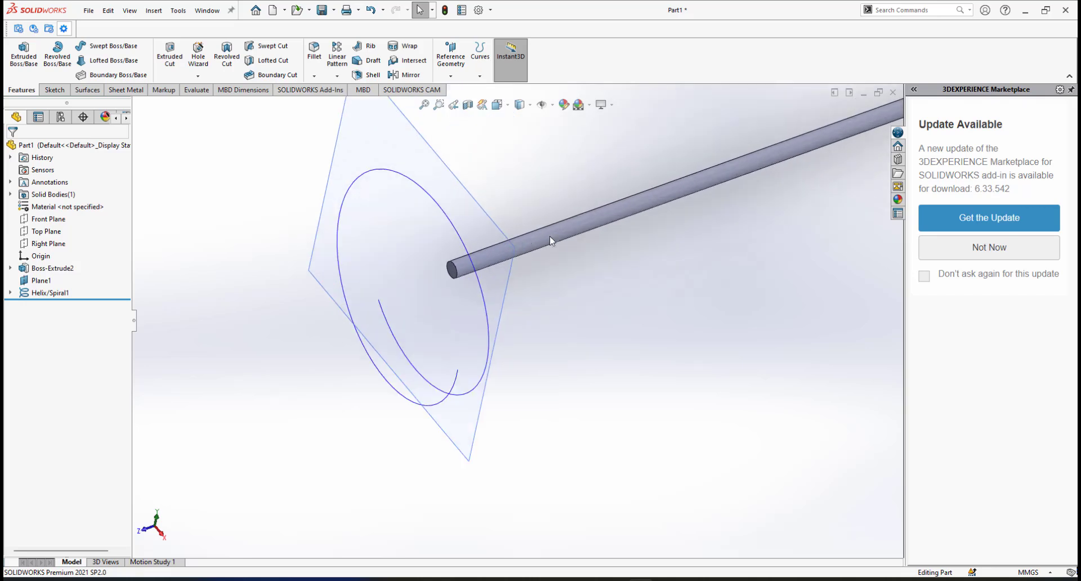
middle_click_drag(480, 255, 437, 338)
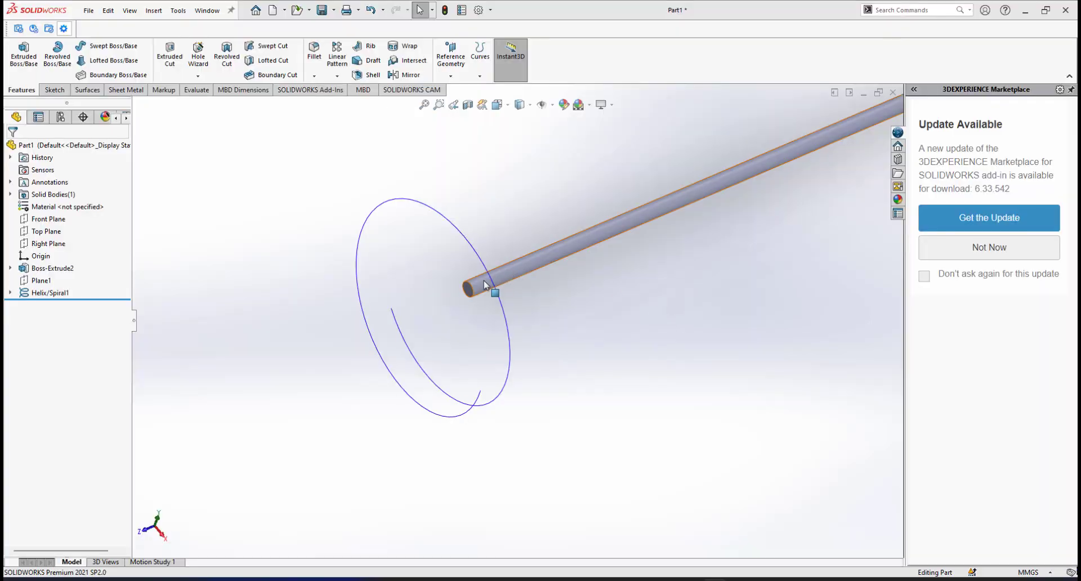
scroll(469, 281, "down", 1)
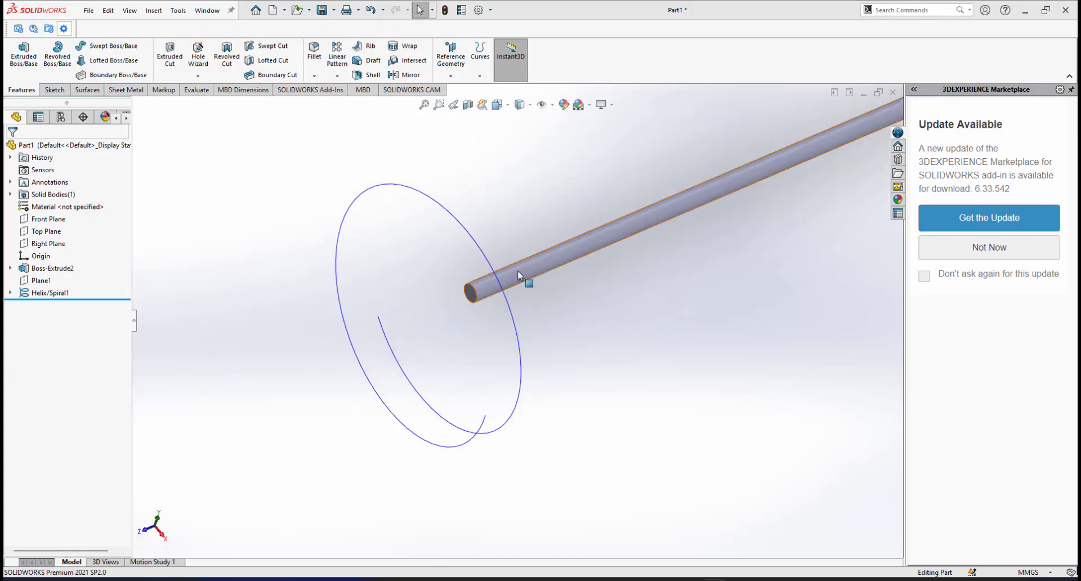
mouse_move(514, 275)
middle_mouse_down()
mouse_move(489, 277)
mouse_move(521, 268)
mouse_move(478, 386)
middle_mouse_up()
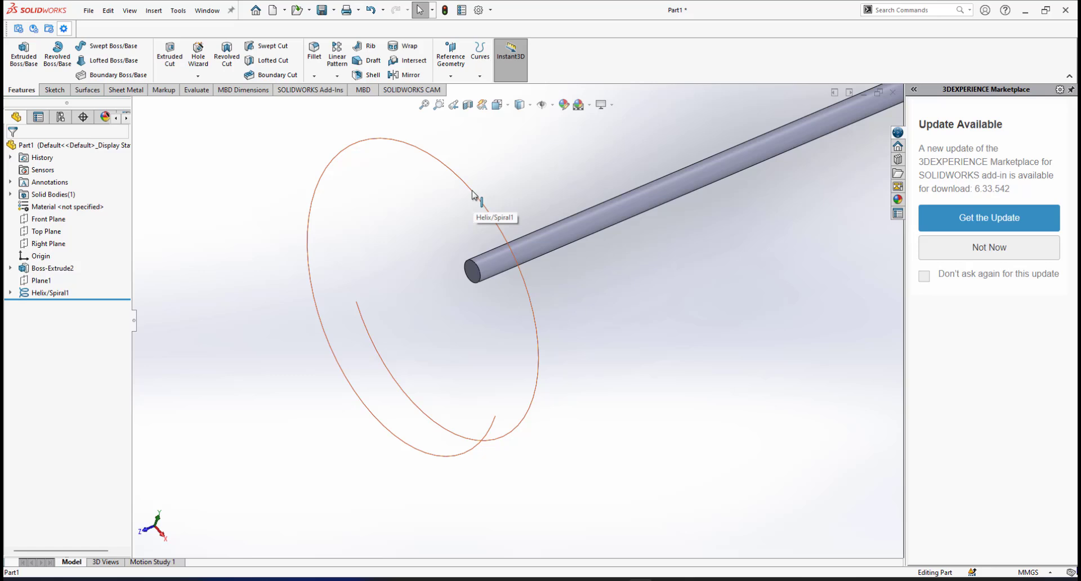
scroll(493, 367, "down", 4)
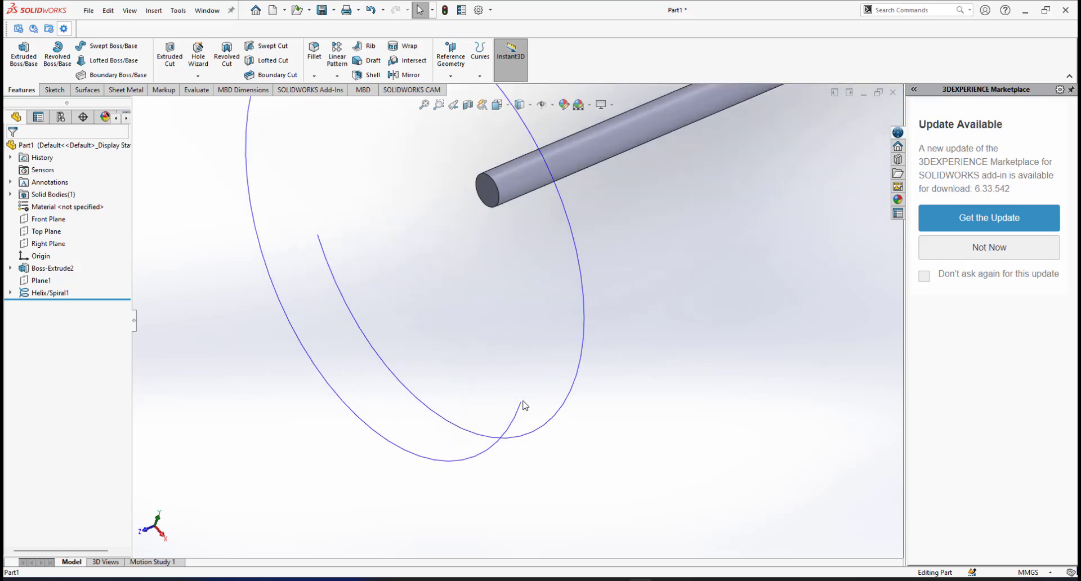
scroll(551, 389, "up", 3)
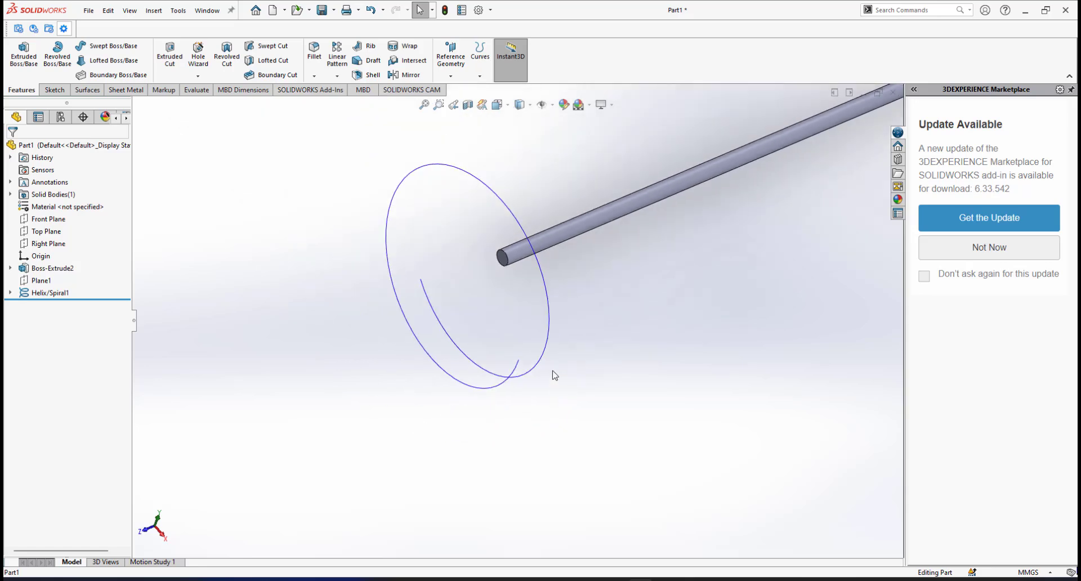
scroll(546, 349, "down", 2)
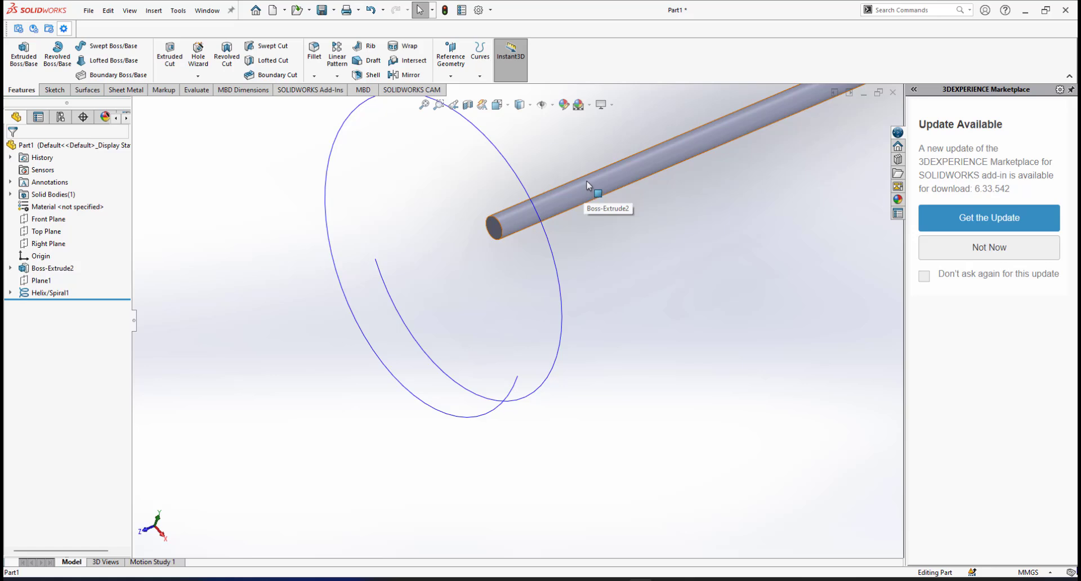
scroll(661, 259, "up", 2)
scroll(518, 365, "down", 2)
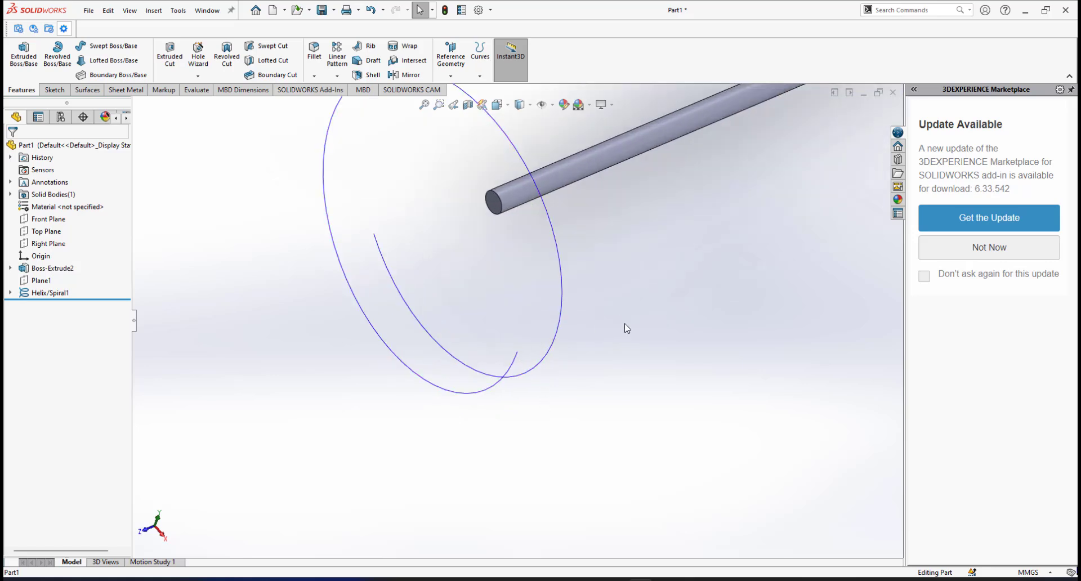
Create a reference plane perpendicular to the spiral at its end point.
left_click(450, 75)
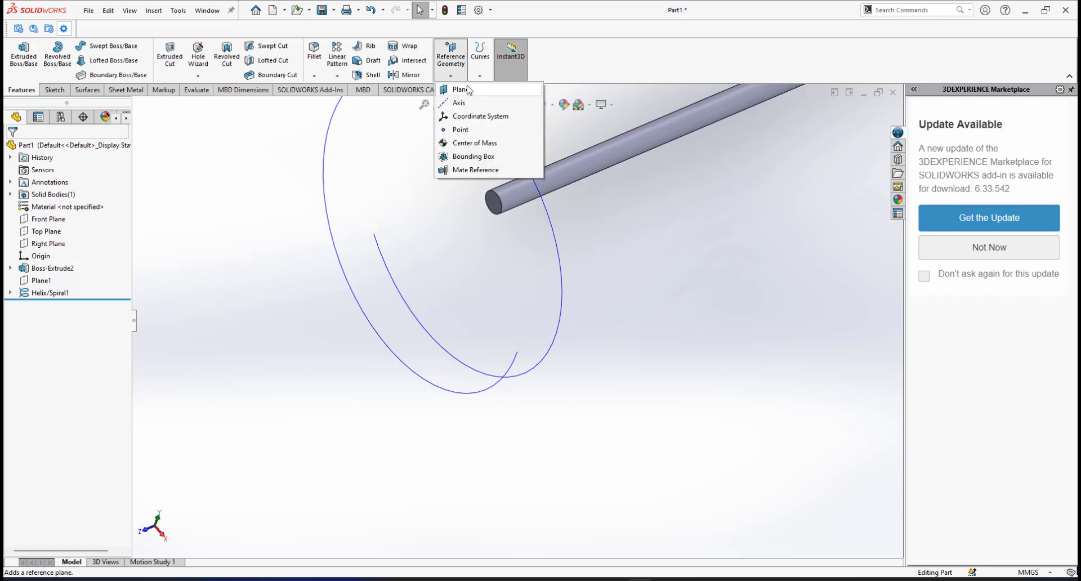
left_click(467, 90)
scroll(577, 411, "down", 2)
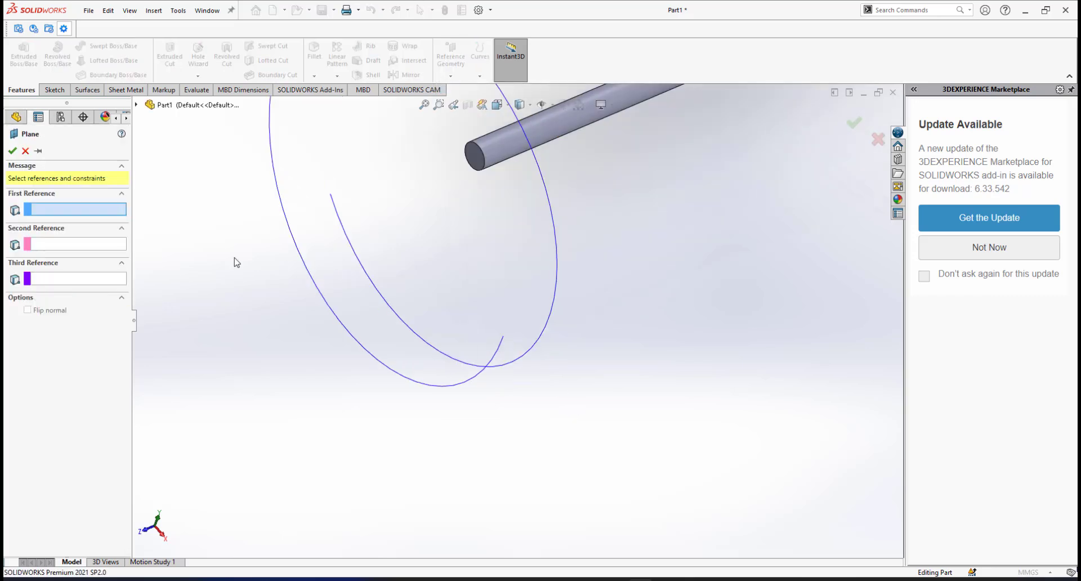
left_click(499, 354)
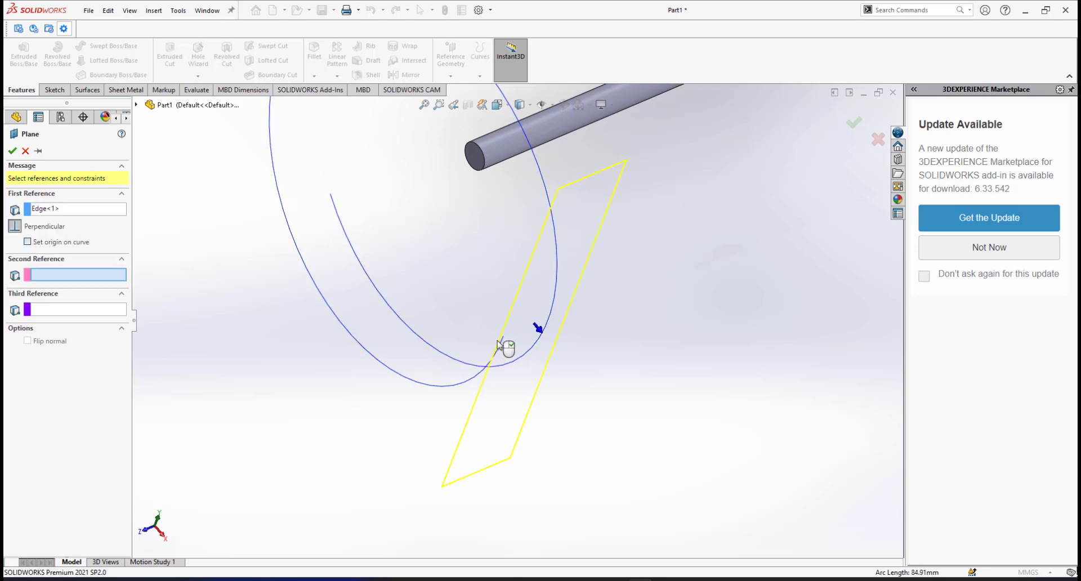
left_click(503, 338)
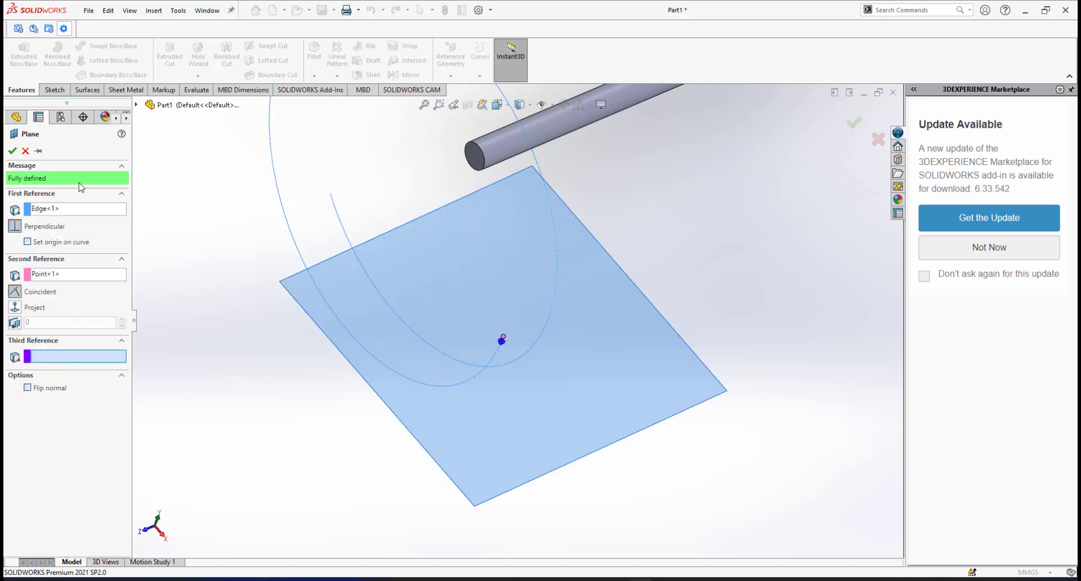
left_click(17, 148)
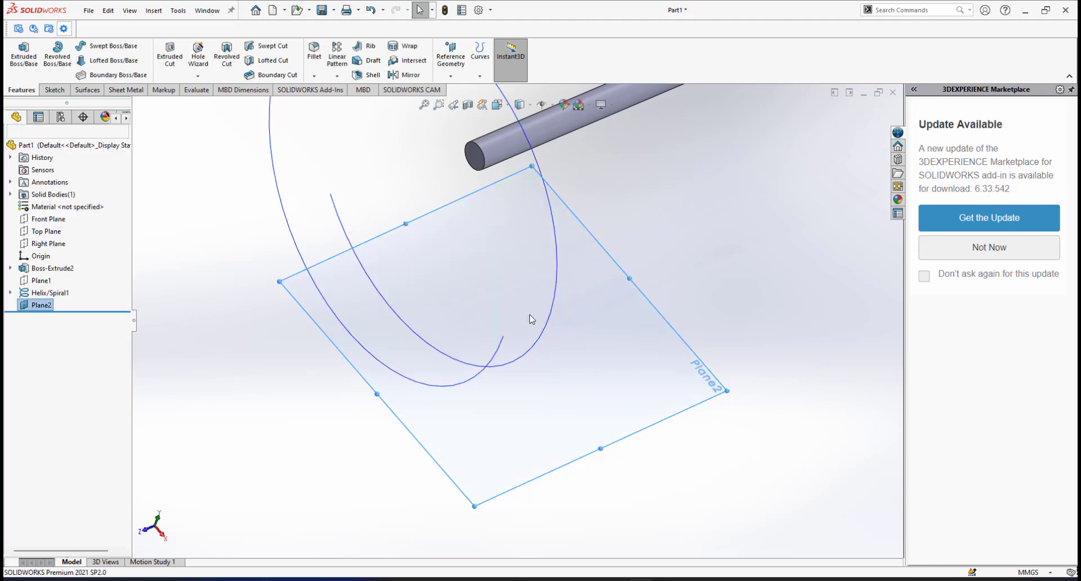
scroll(529, 317, "up", 3)
scroll(530, 315, "down", 1)
middle_click_drag(529, 315, 535, 302)
Open a new sketch on Plane2.
scroll(478, 430, "up", 2)
scroll(484, 425, "down", 1)
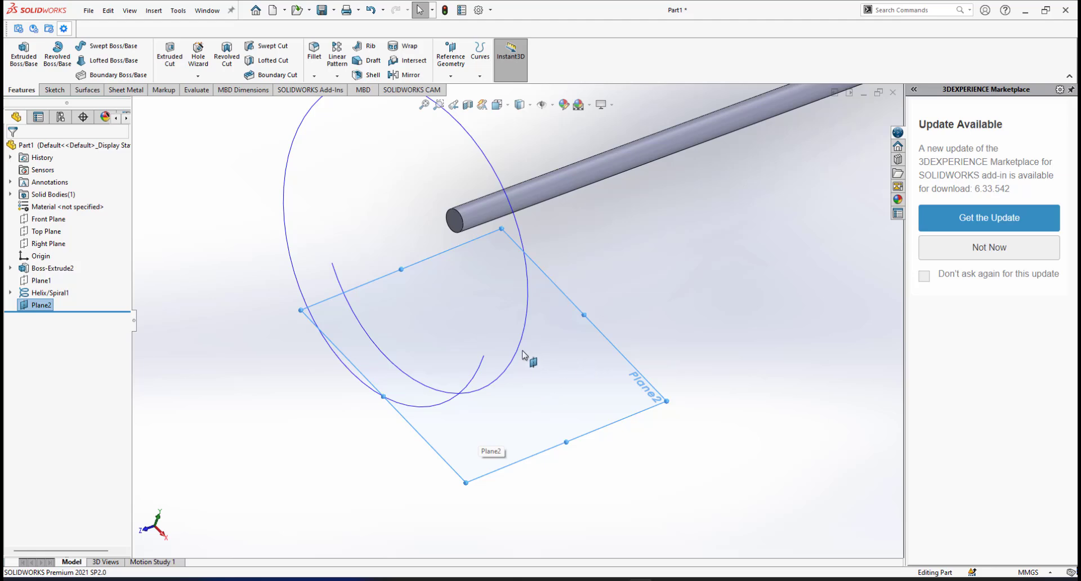
scroll(528, 360, "down", 1)
left_click(650, 366)
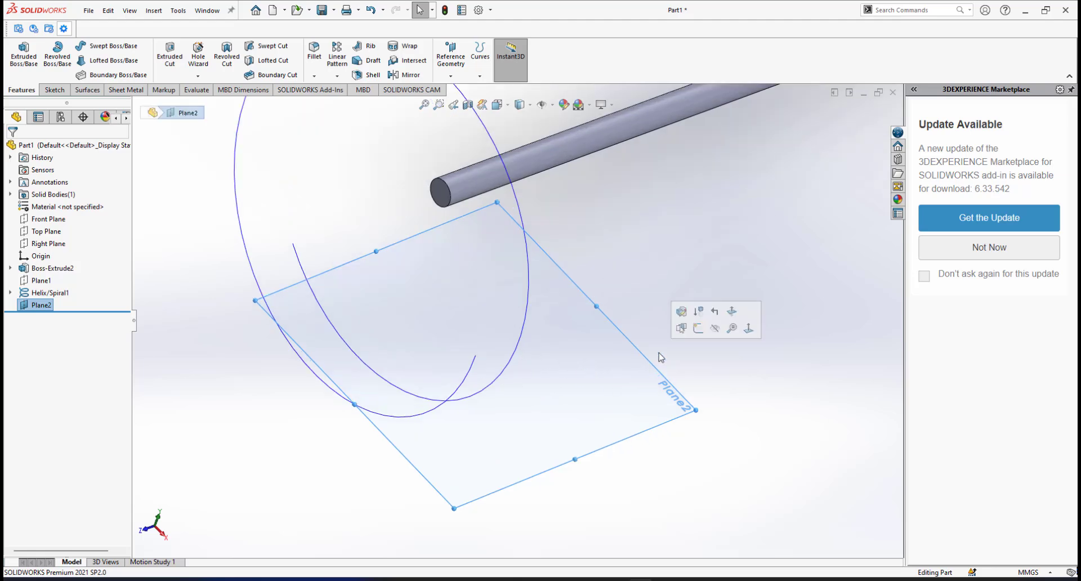
left_click(697, 338)
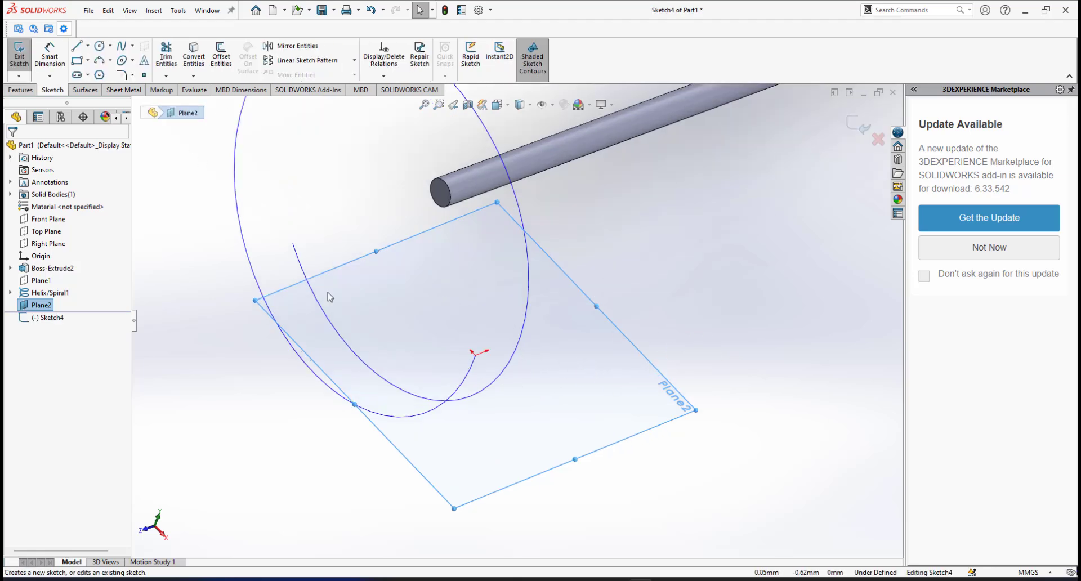
Draw a circle on Plane2 near the spiral's end.
left_click(100, 45)
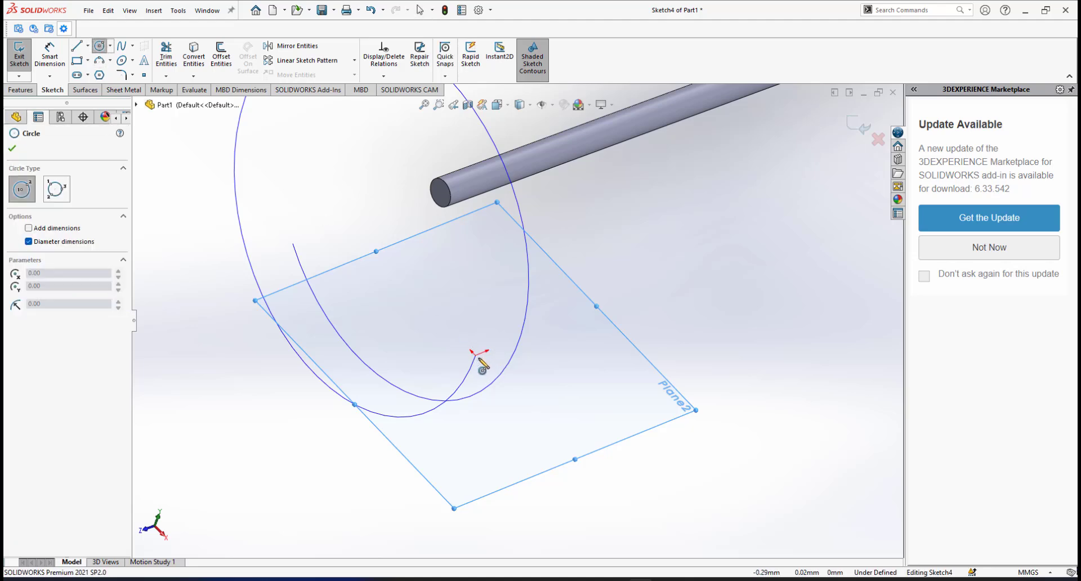
scroll(477, 360, "down", 3)
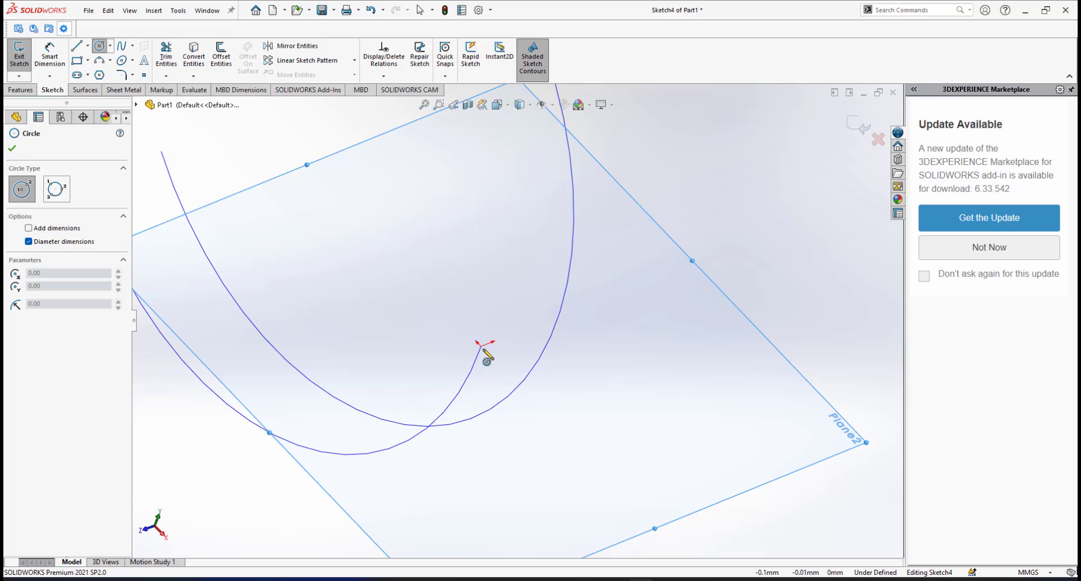
scroll(485, 347, "down", 2)
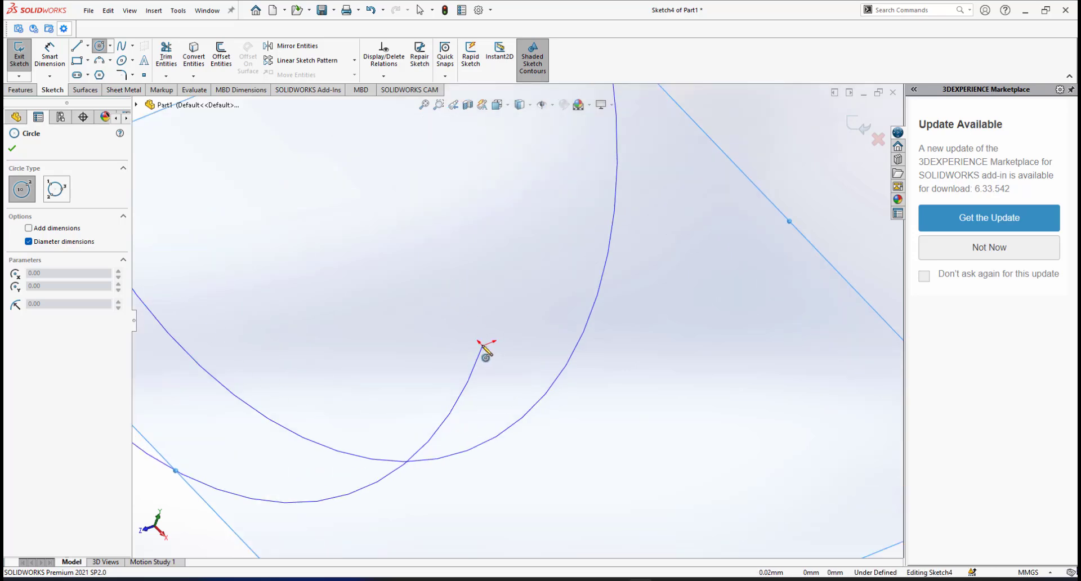
left_click(439, 239)
left_click(466, 257)
Dimension the circle's diameter to 1.5 mm.
right_click(510, 194)
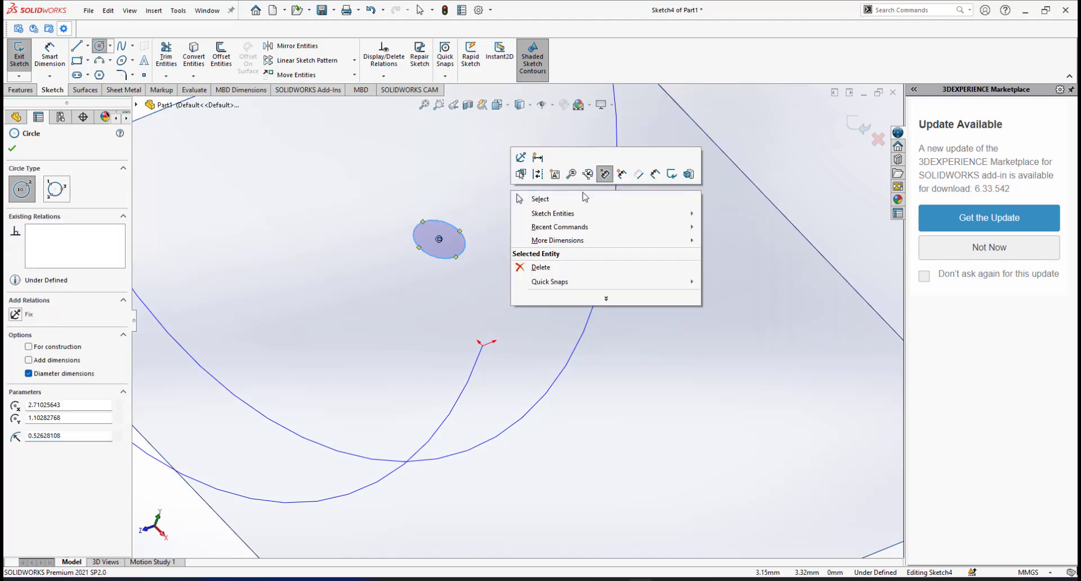
left_click(656, 171)
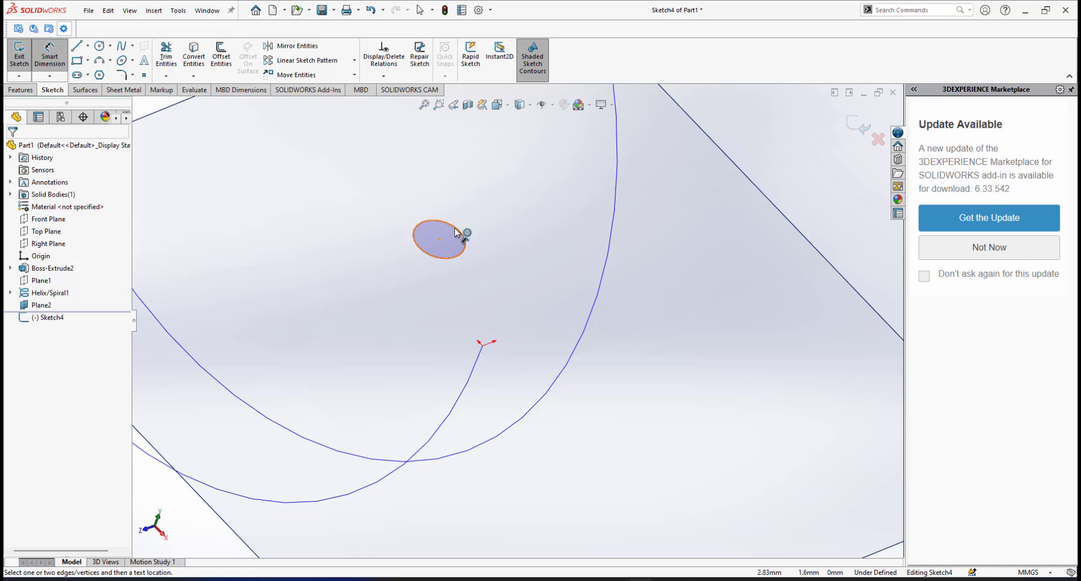
left_click(454, 228)
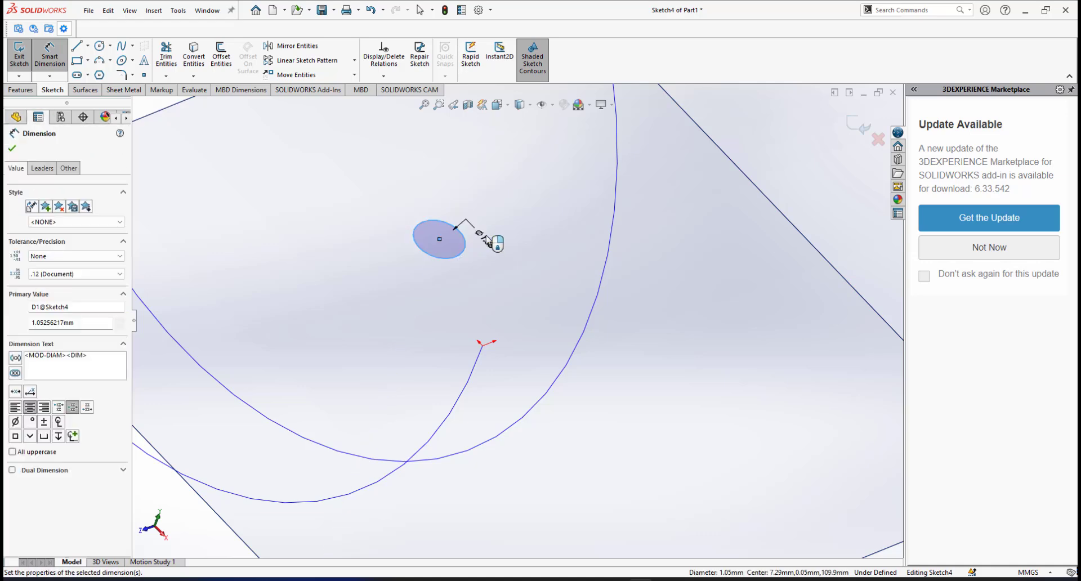
left_click(487, 241)
type("1")
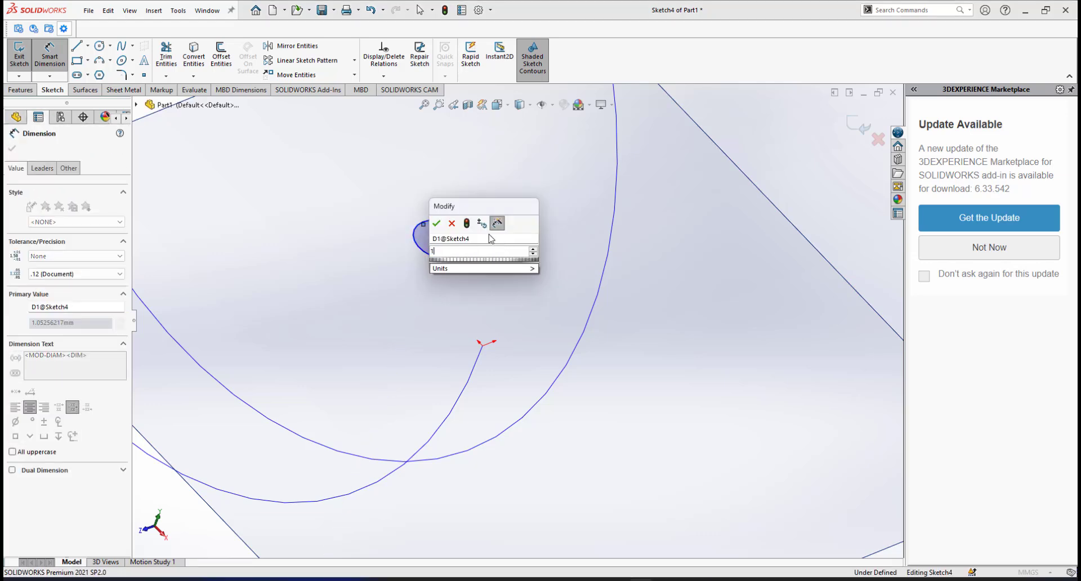
type(".5")
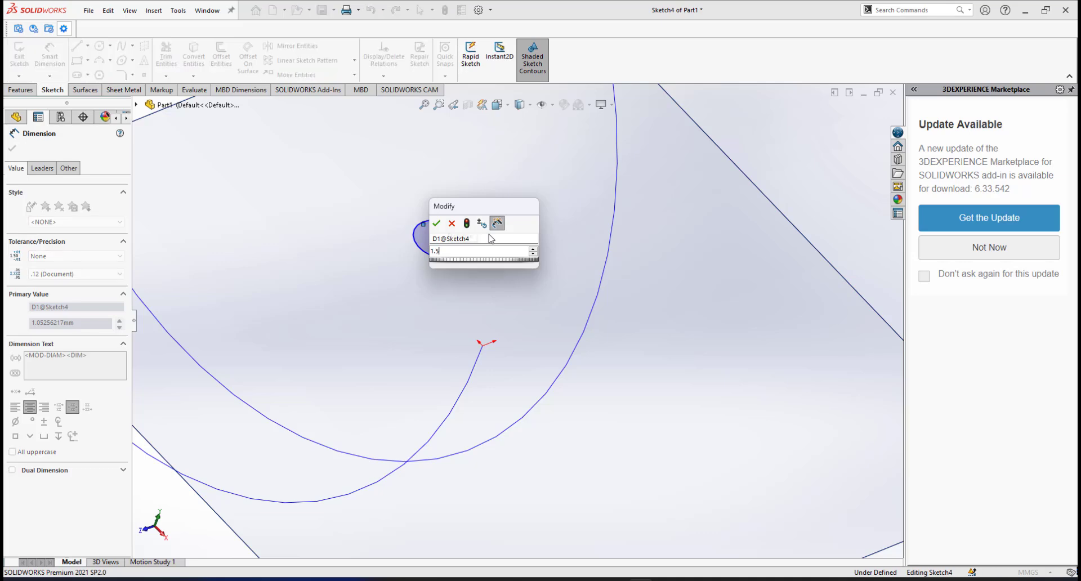
key("Return")
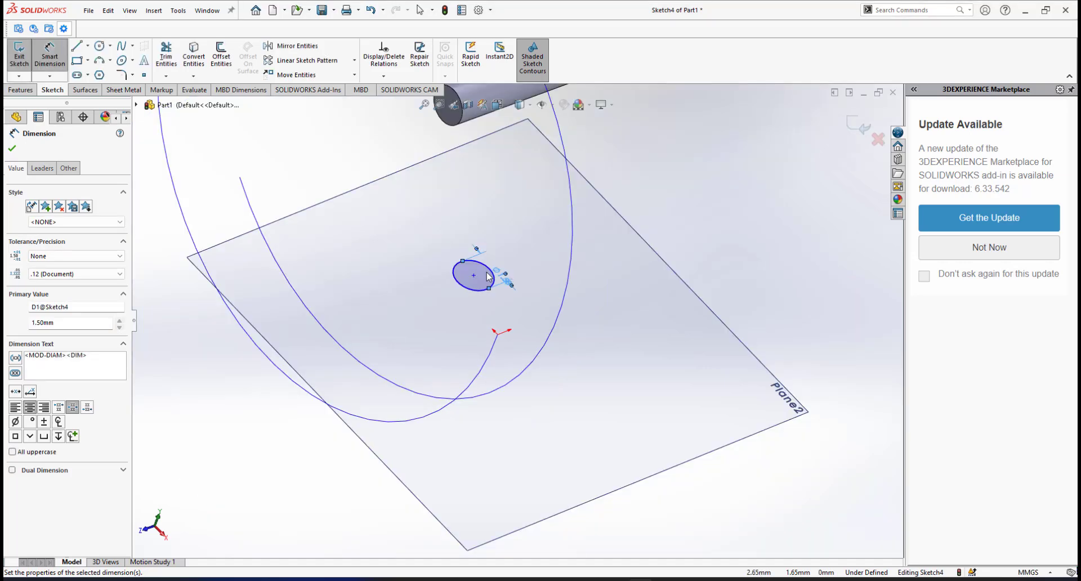
scroll(488, 276, "down", 2)
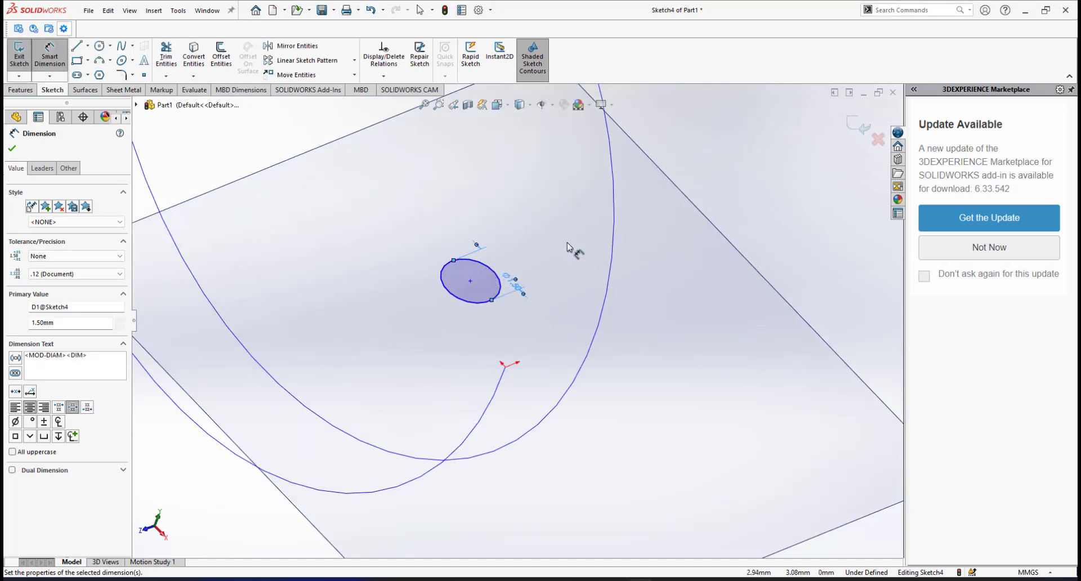
right_click(702, 174)
left_click(718, 198)
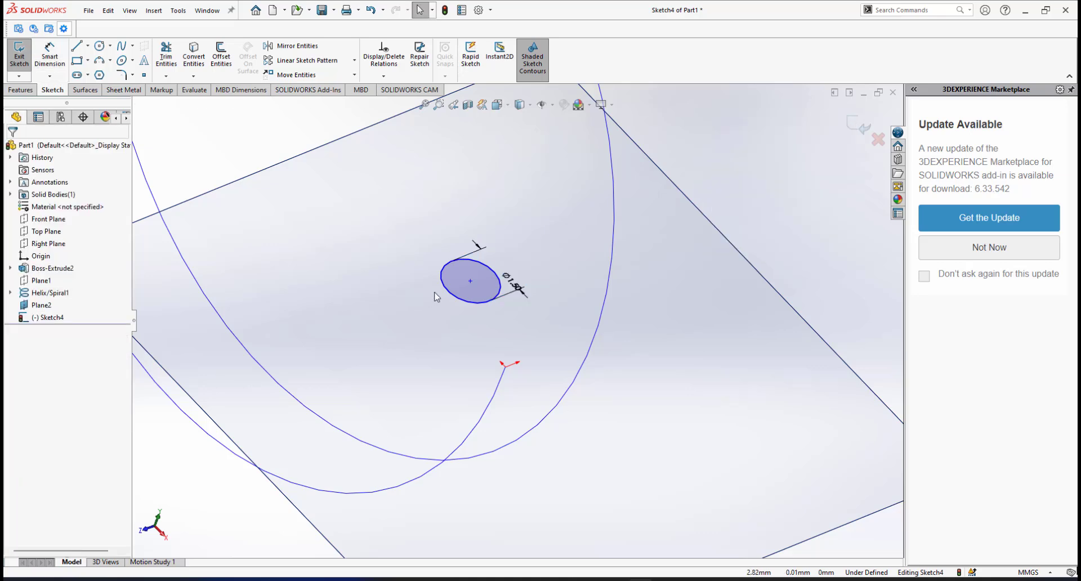
Add a Pierce relation between the circle's centre and the spiral.
scroll(436, 296, "down", 1)
scroll(574, 312, "up", 2)
scroll(576, 313, "down", 2)
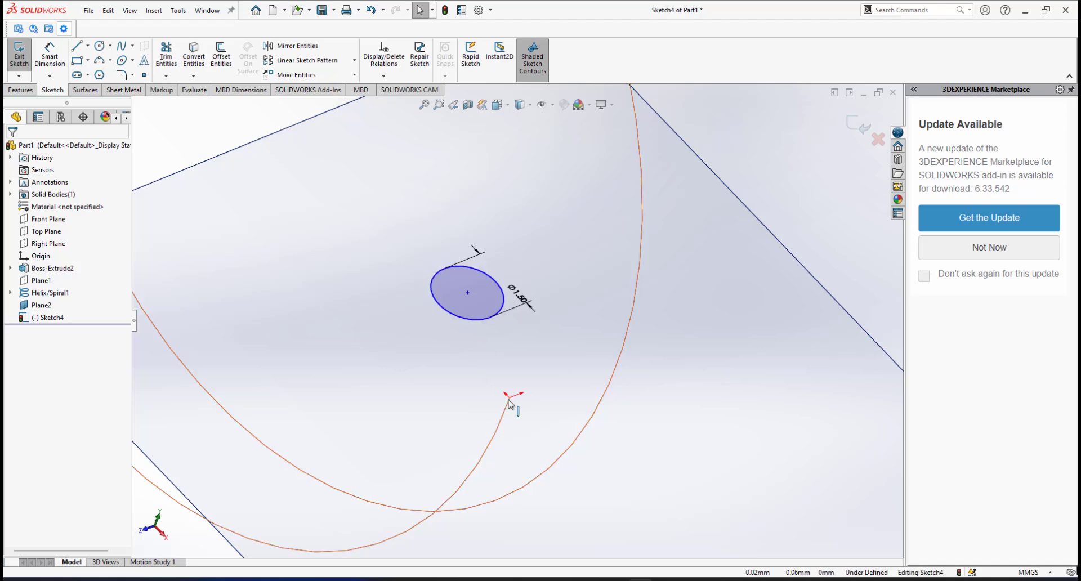
scroll(524, 309, "up", 5)
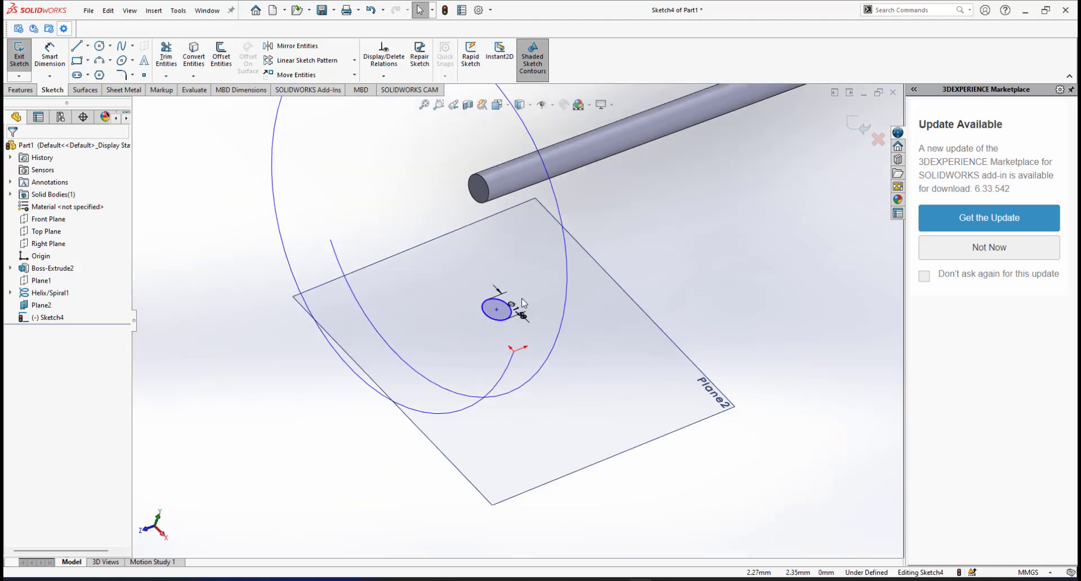
scroll(520, 298, "down", 4)
scroll(478, 346, "down", 2)
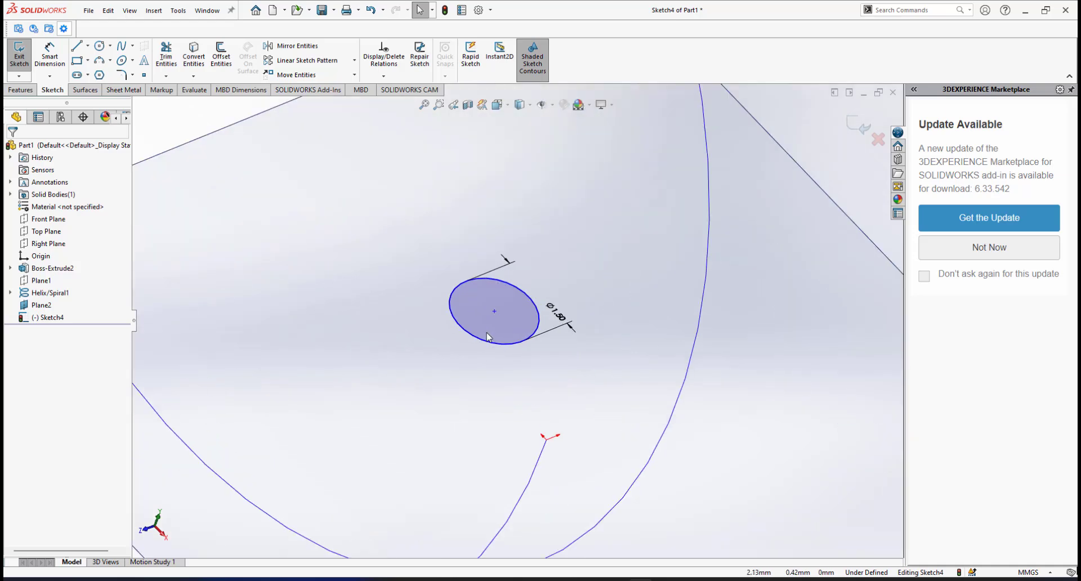
left_click(494, 312)
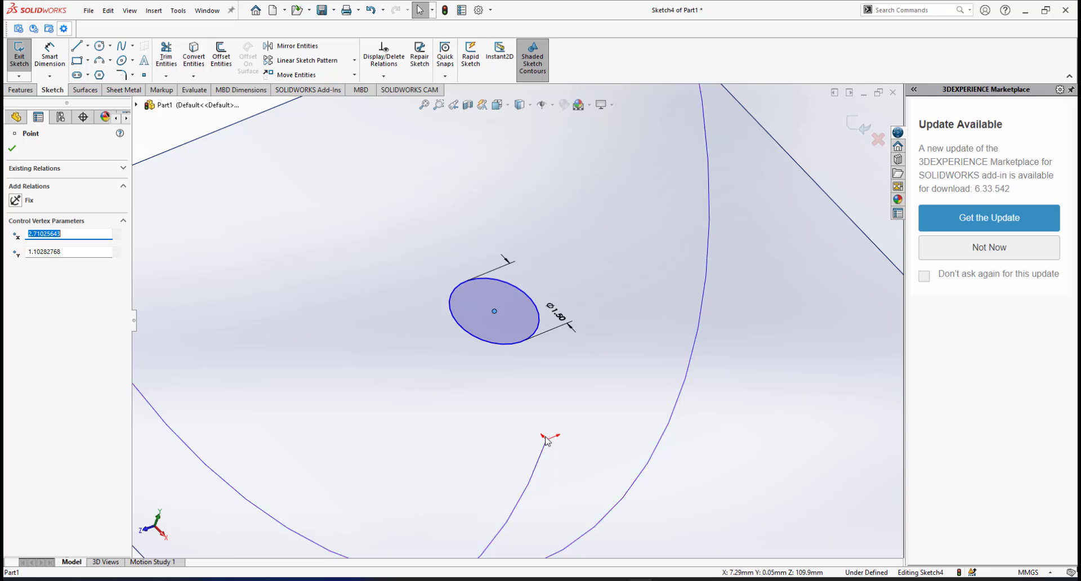
left_click(530, 485, "ctrl")
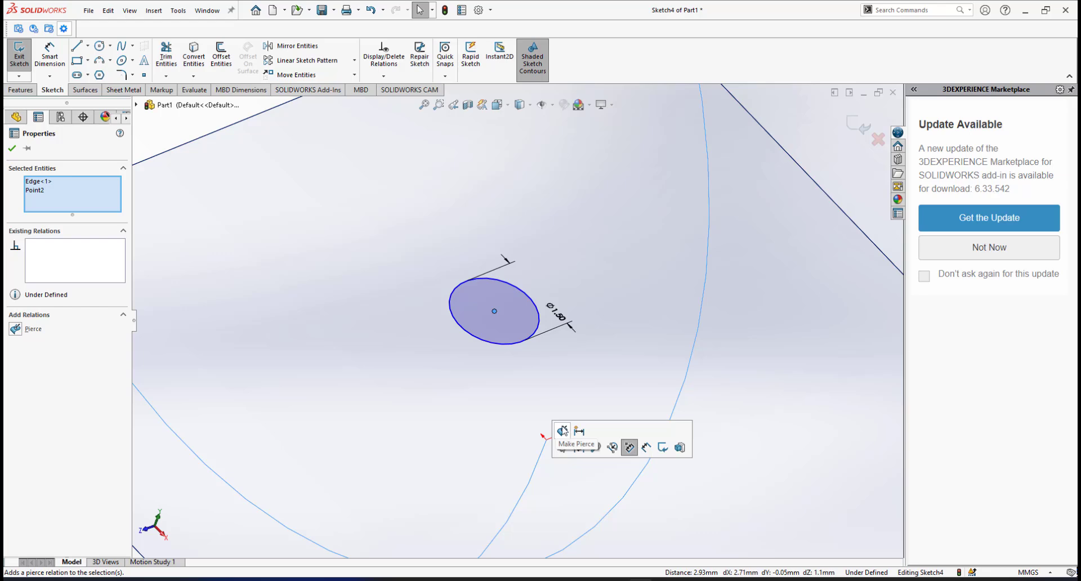
left_click(563, 430)
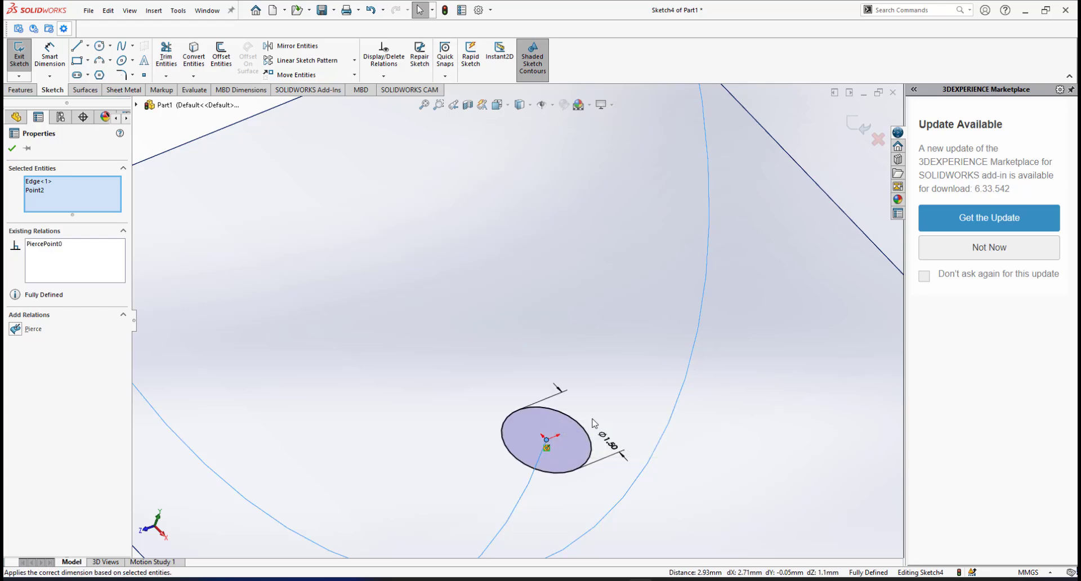
scroll(592, 419, "up", 2)
left_click(11, 150)
Exit Sketch4.
scroll(538, 405, "up", 3)
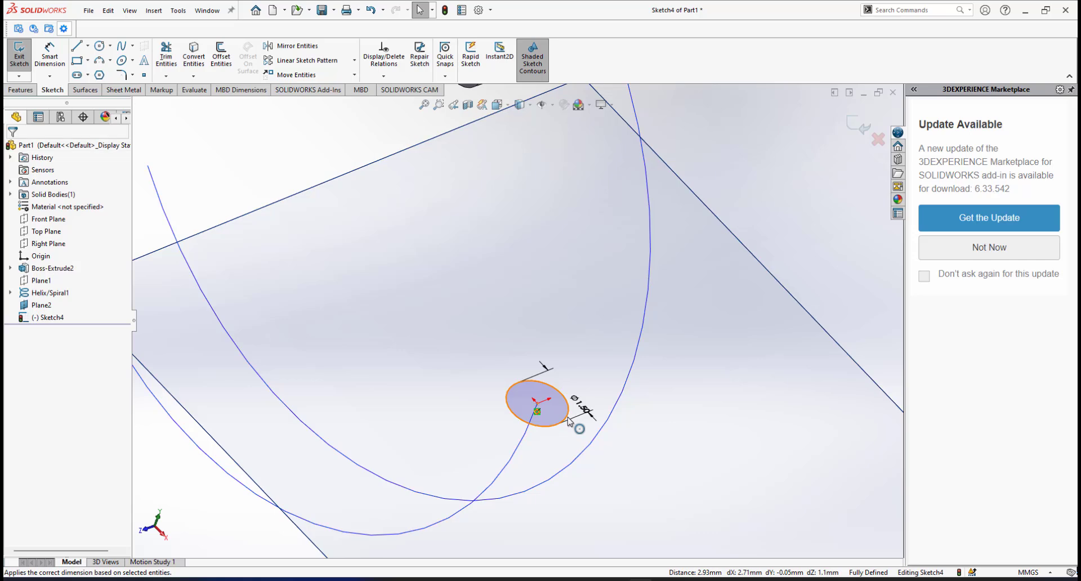
scroll(523, 366, "down", 4)
scroll(532, 365, "up", 4)
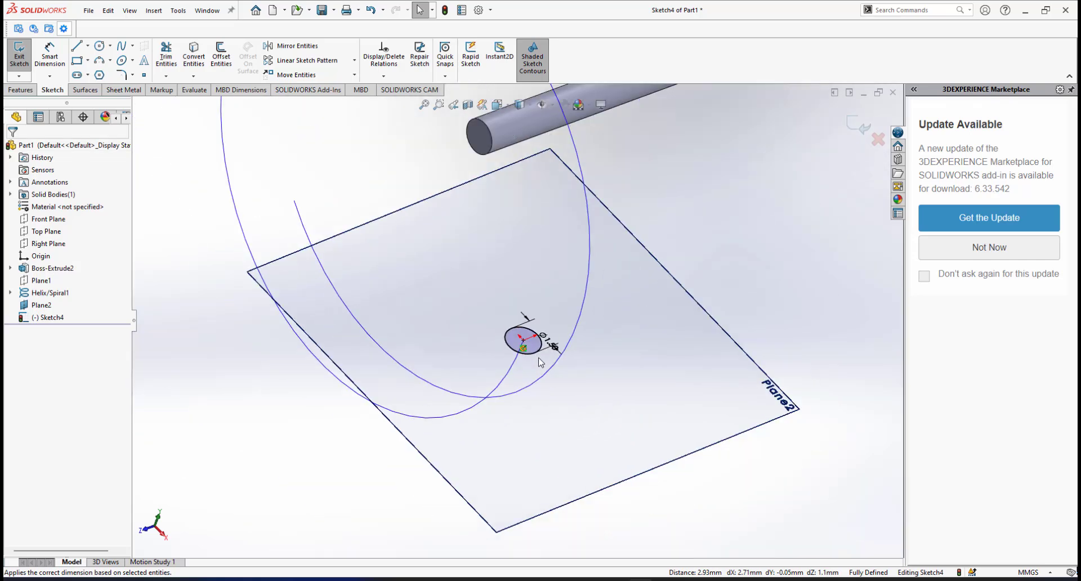
scroll(555, 328, "down", 1)
left_click(856, 125)
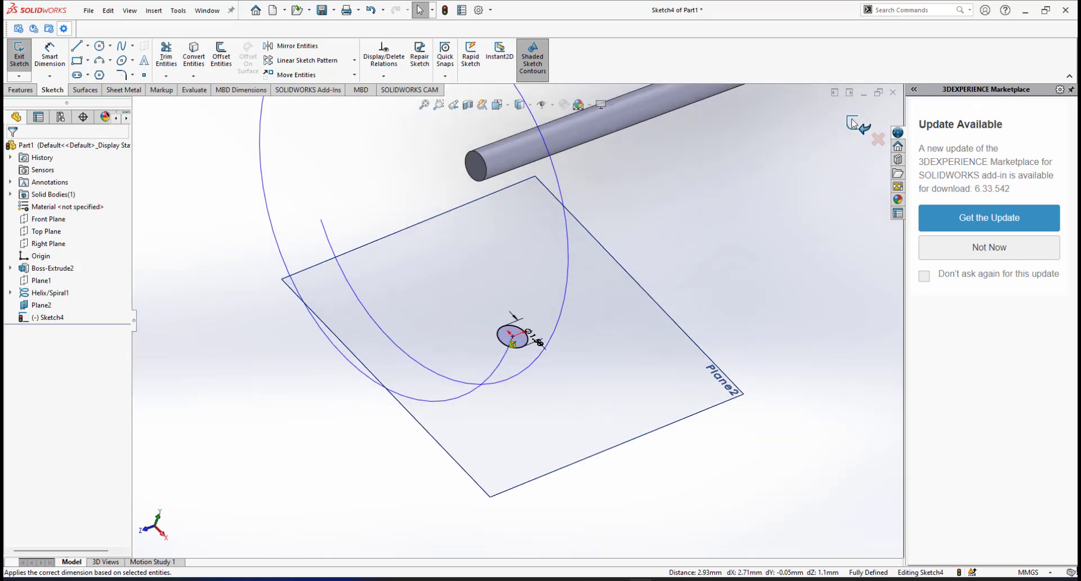
Sweep Sketch4's 1.5 mm circle along Helix/Spiral1 to create the Sweep1 coil.
scroll(472, 308, "up", 2)
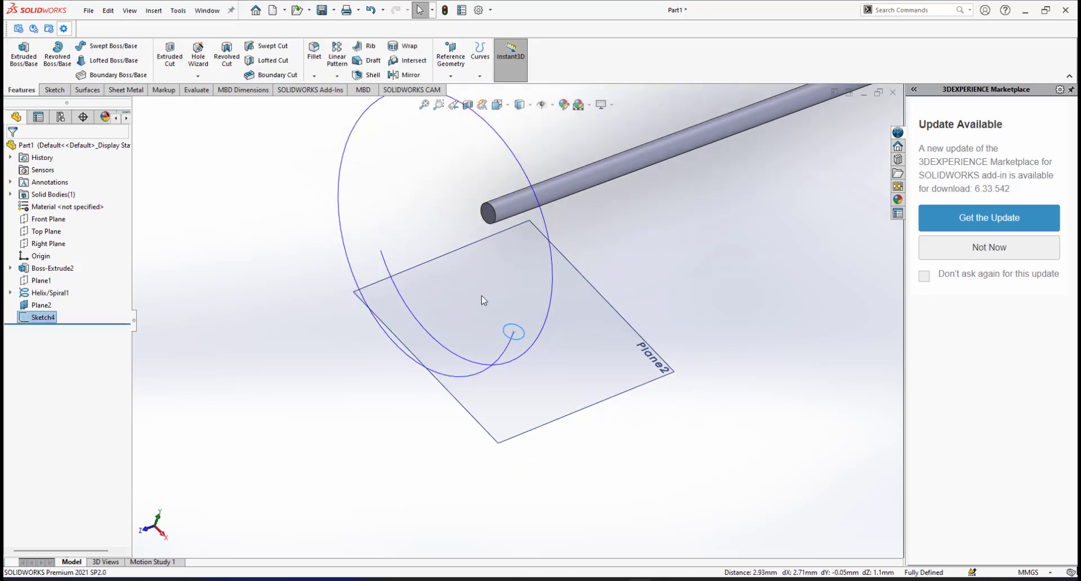
left_click(647, 253)
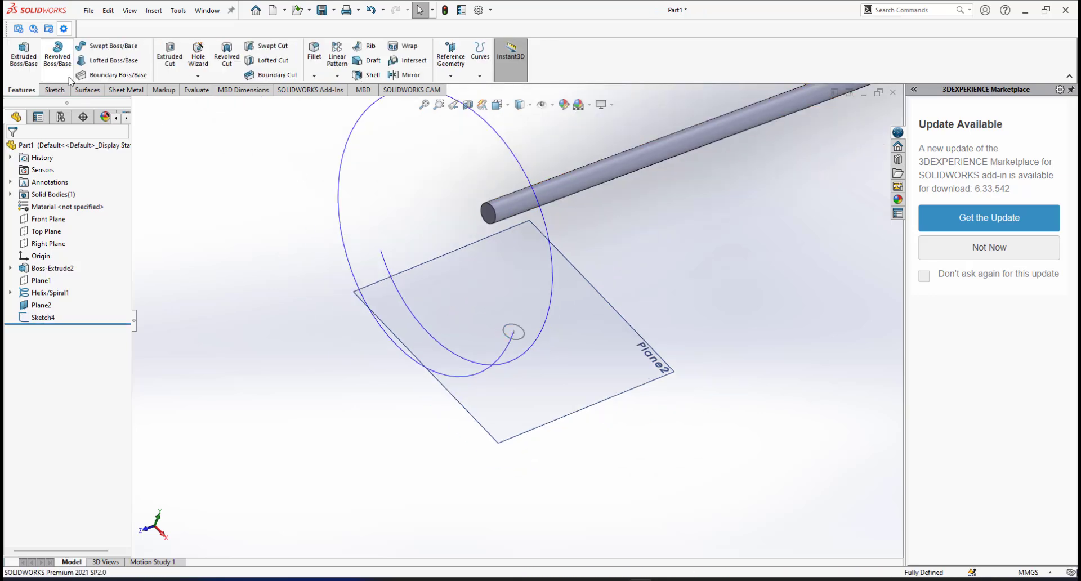
left_click(96, 47)
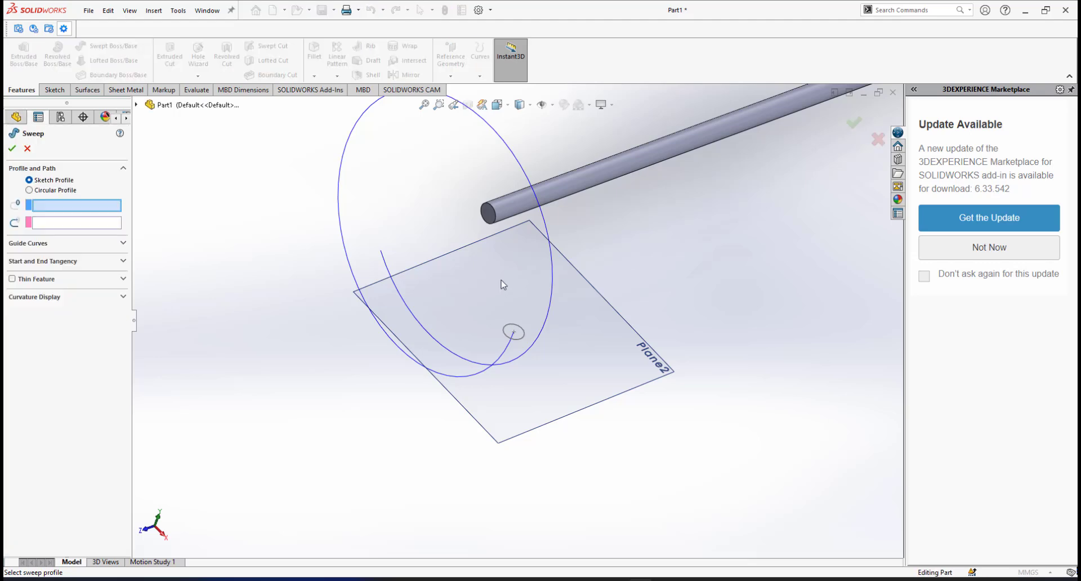
scroll(485, 311, "down", 2)
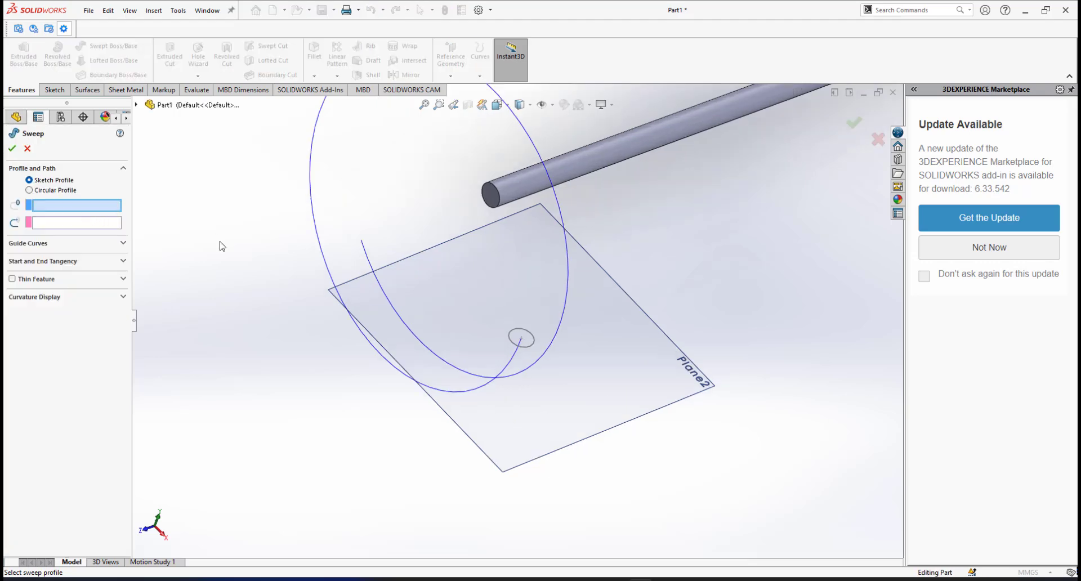
left_click(529, 351)
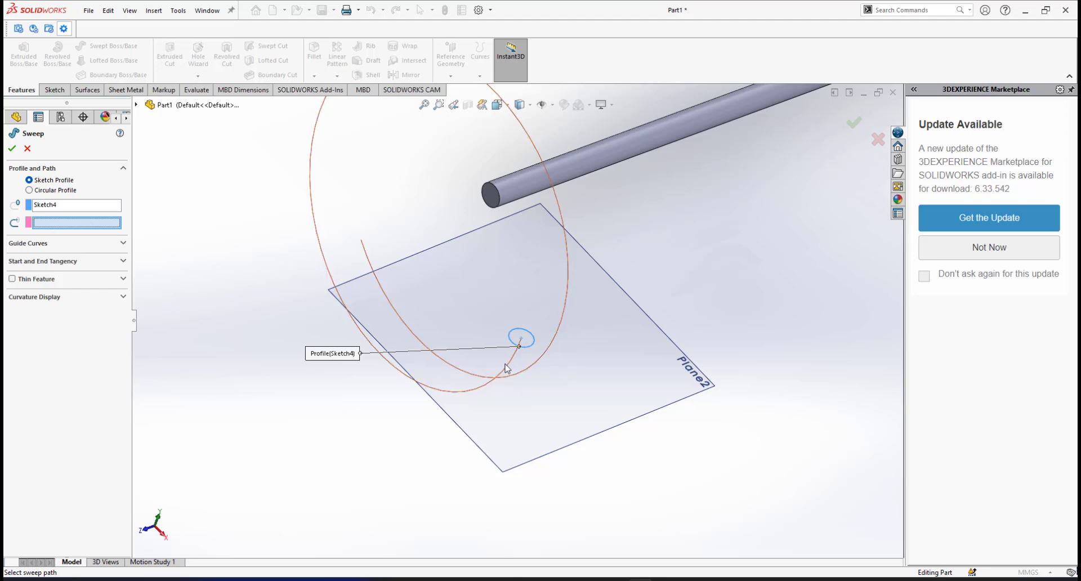
left_click(513, 369)
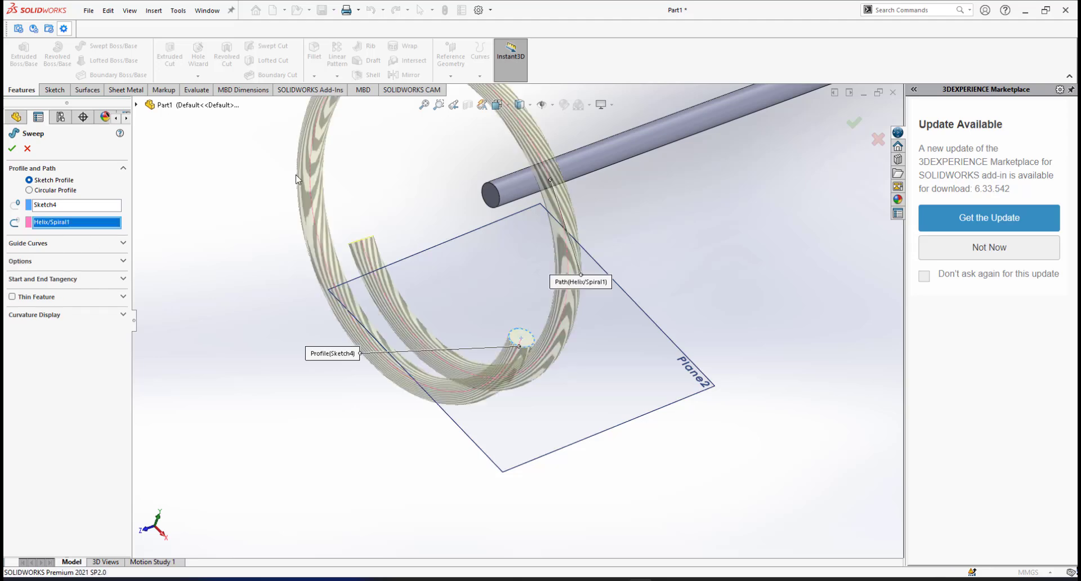
left_click(12, 149)
scroll(517, 320, "up", 5)
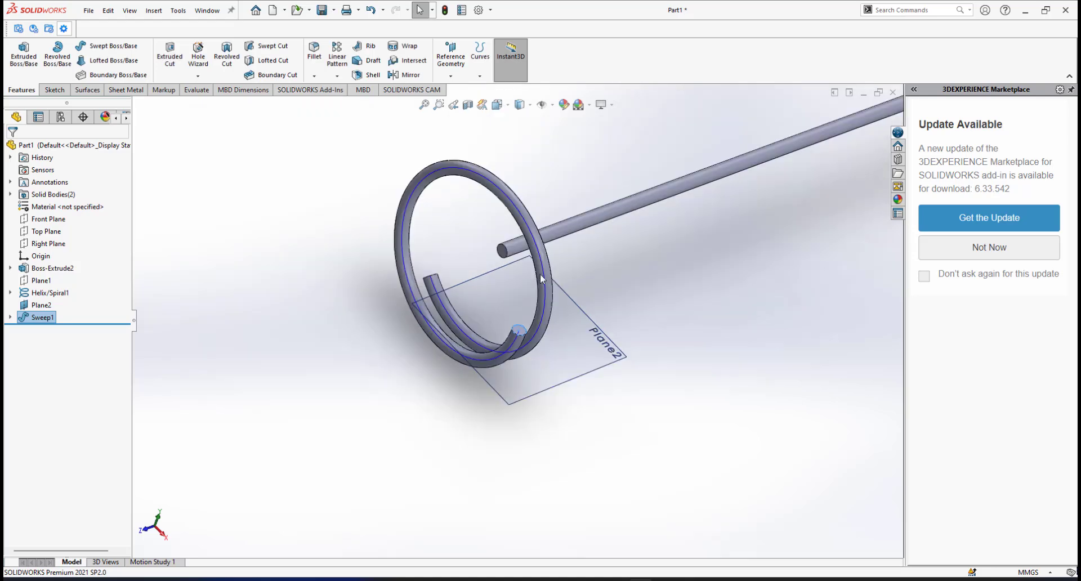
mouse_move(530, 276)
middle_mouse_down()
mouse_move(475, 280)
mouse_move(515, 279)
middle_mouse_up()
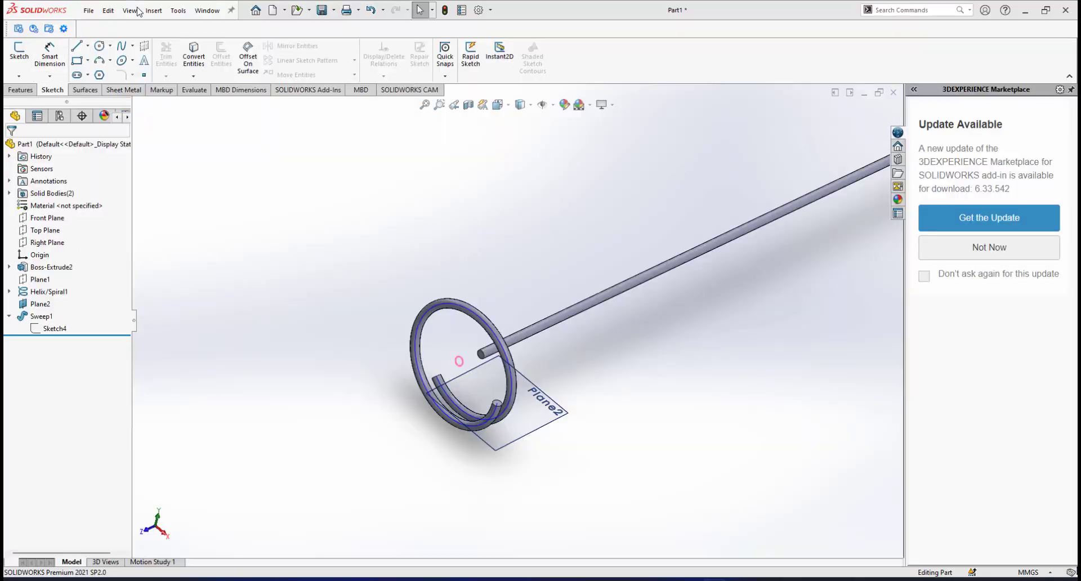
Save the part as 'stirring rod' in the New folder (2) subfolder.
left_click(91, 10)
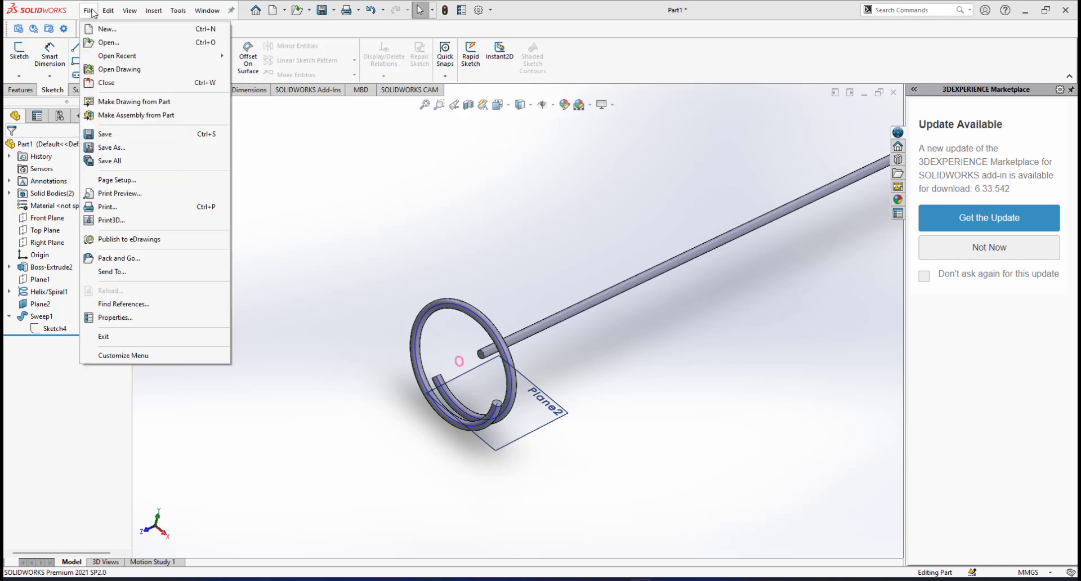
left_click(116, 148)
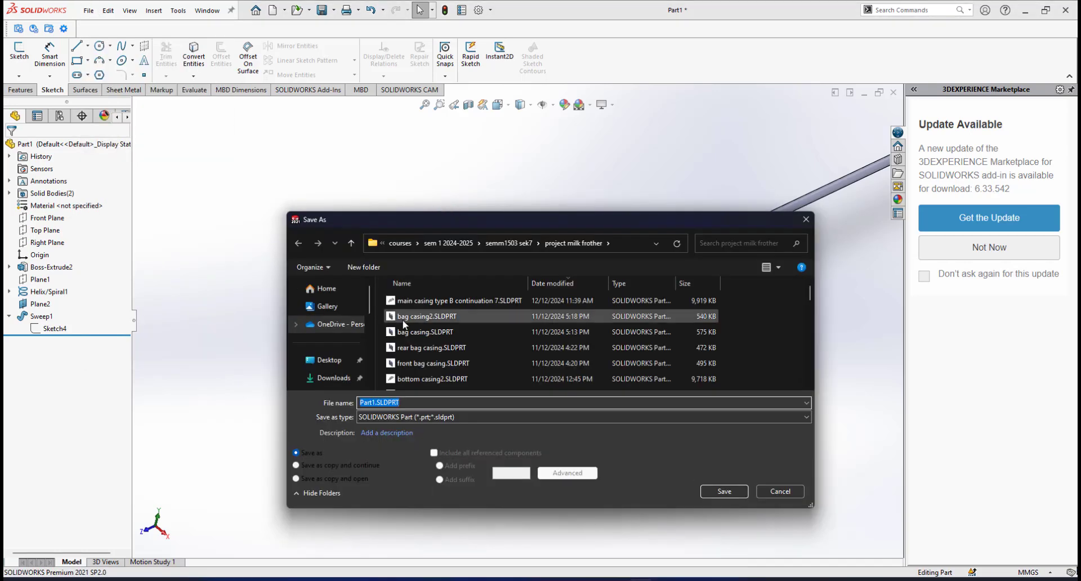
scroll(445, 357, "down", 8)
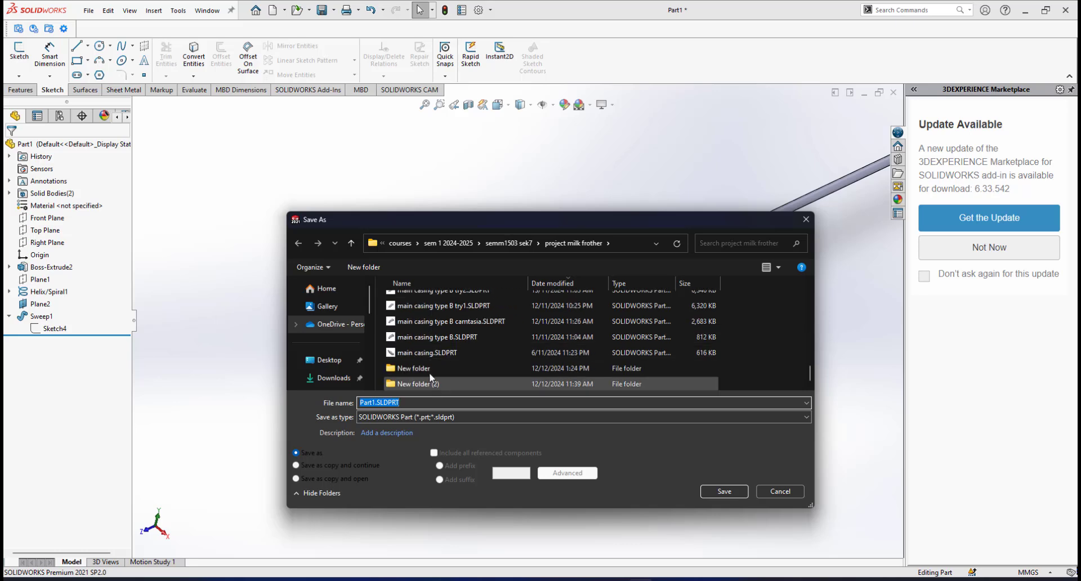
double_click(429, 384)
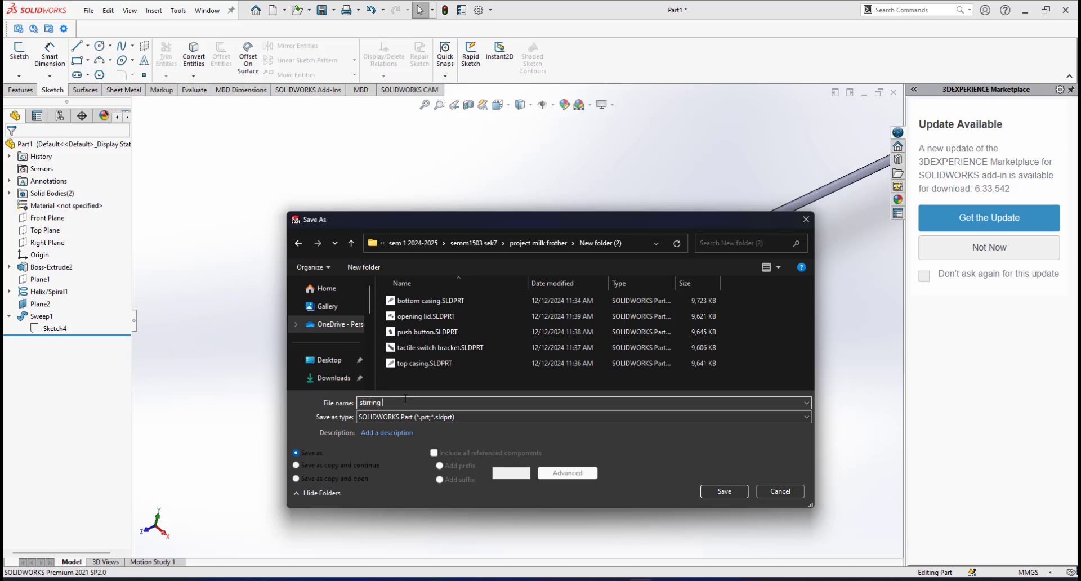
key("Return")
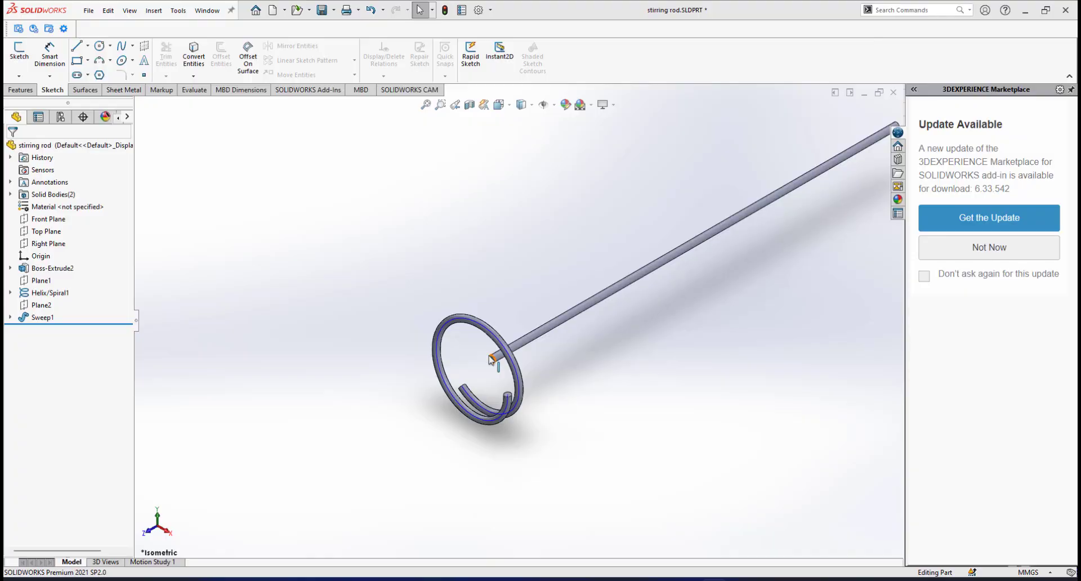
scroll(489, 357, "down", 4)
middle_click_drag(488, 353, 527, 366)
scroll(513, 338, "down", 3)
left_click(514, 333)
middle_click_drag(356, 424, 354, 432)
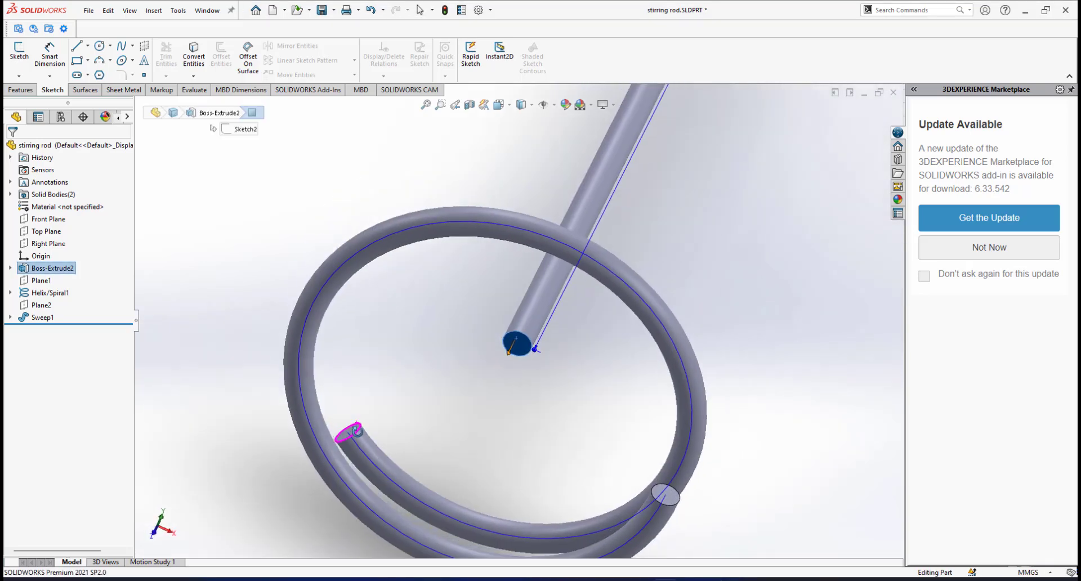
left_click(351, 433)
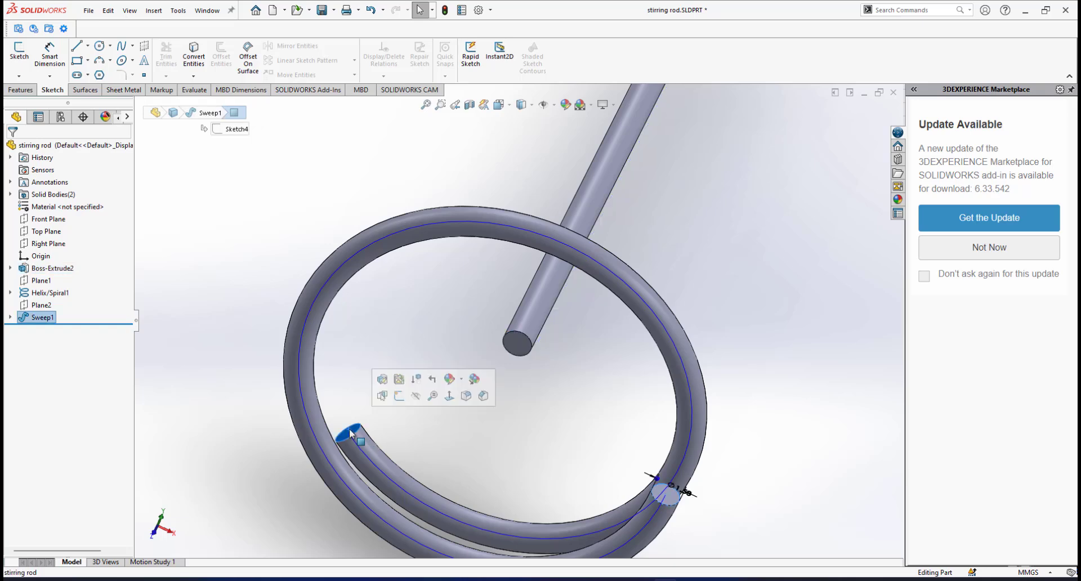
middle_click_drag(534, 426, 472, 439)
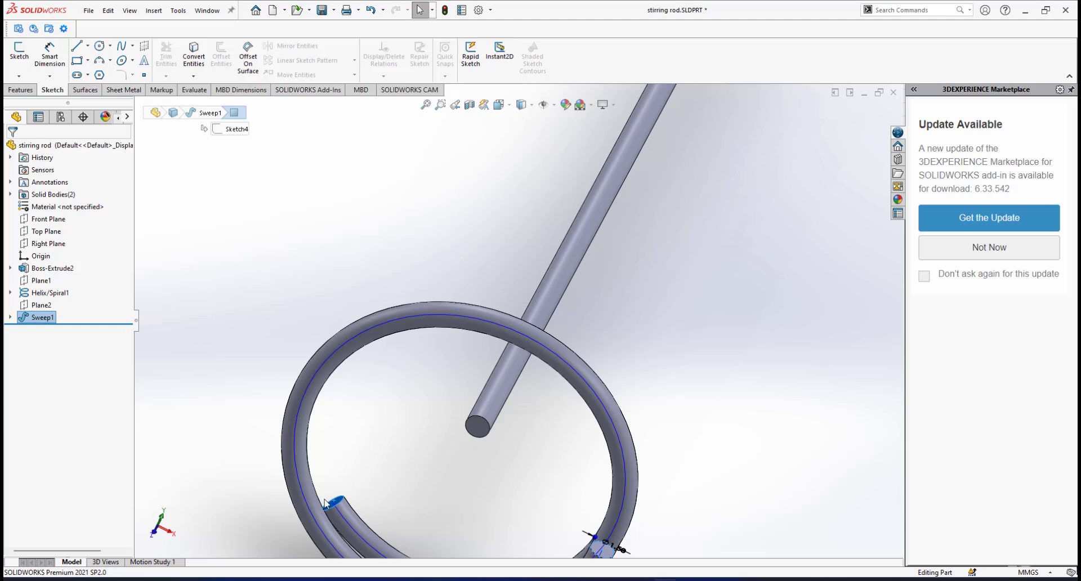
left_click(478, 427)
middle_click_drag(477, 427, 466, 393)
left_click(465, 392)
scroll(464, 389, "down", 2)
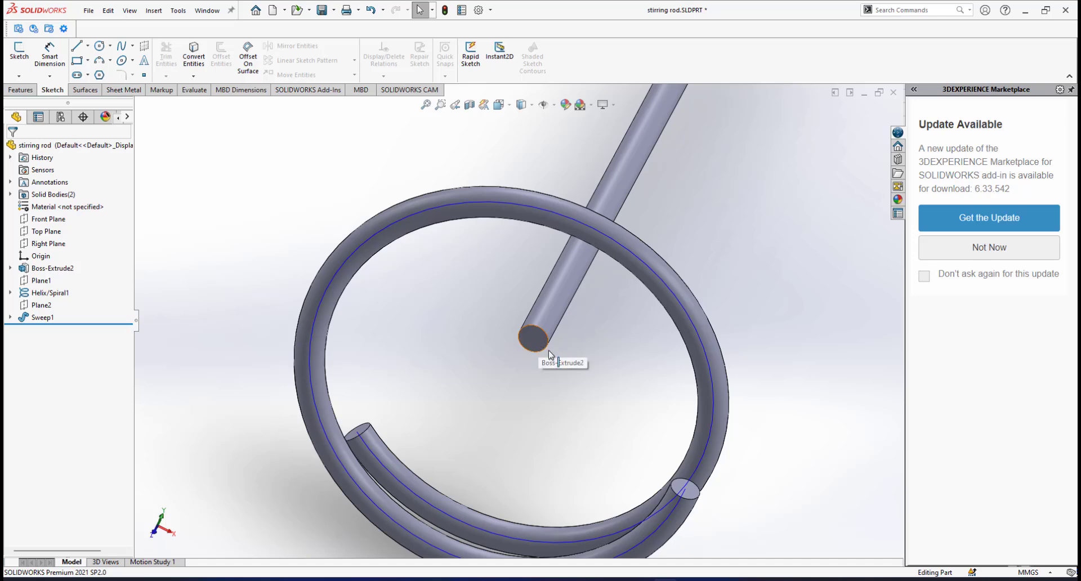
left_click(530, 341)
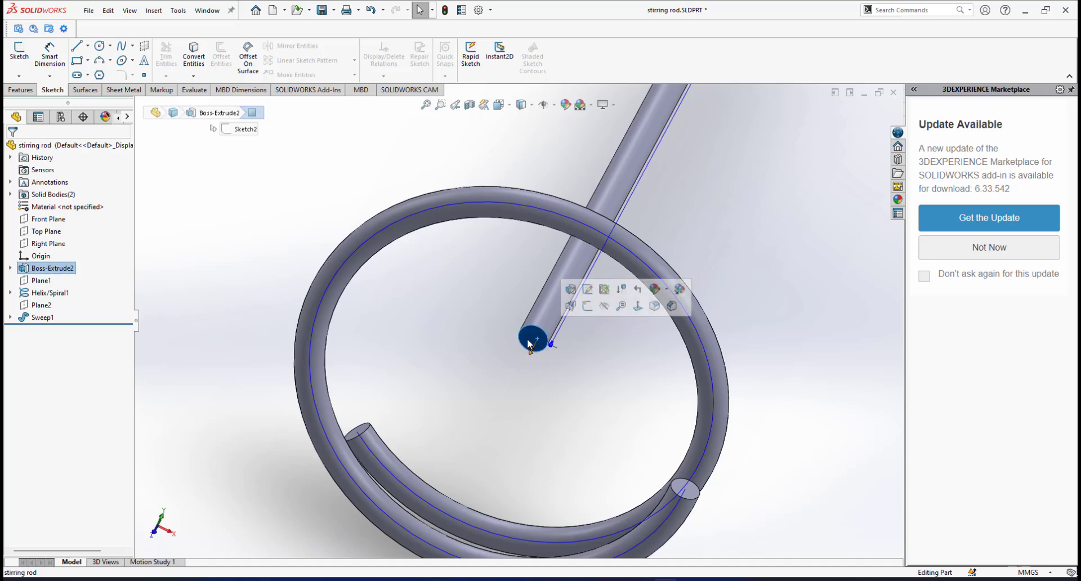
middle_click_drag(508, 366, 529, 361)
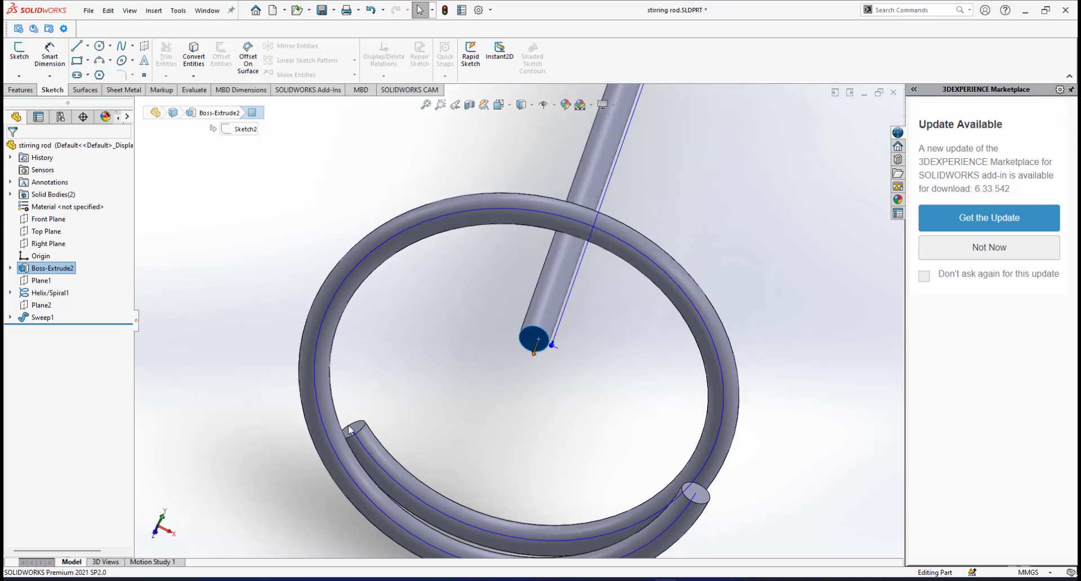
scroll(460, 402, "up", 3)
middle_click_drag(511, 346, 592, 350)
scroll(547, 298, "down", 3)
left_click(399, 311)
middle_click_drag(399, 312, 402, 346)
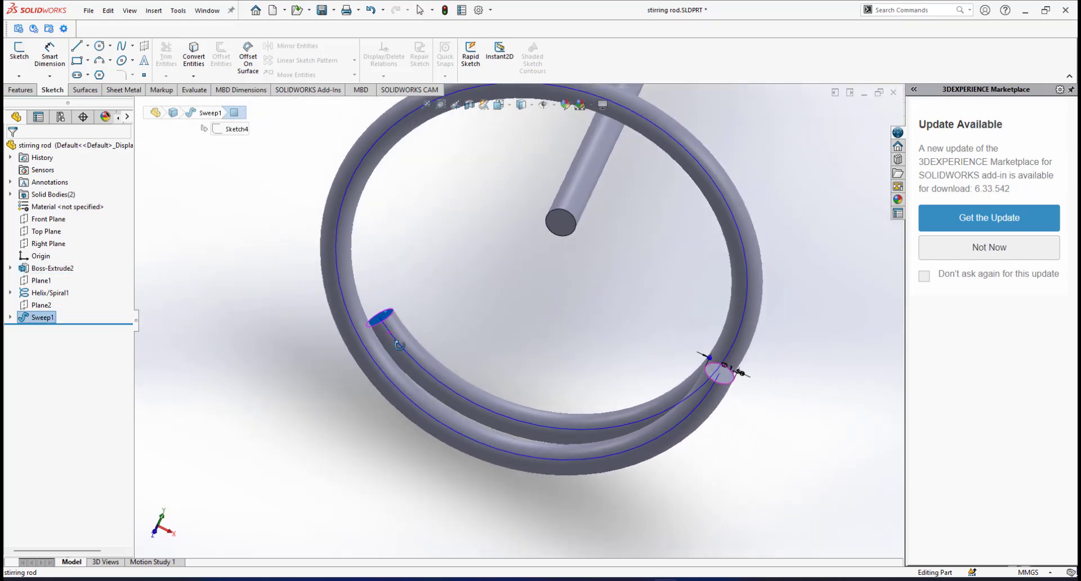
scroll(488, 271, "up", 2)
middle_click_drag(529, 276, 542, 259)
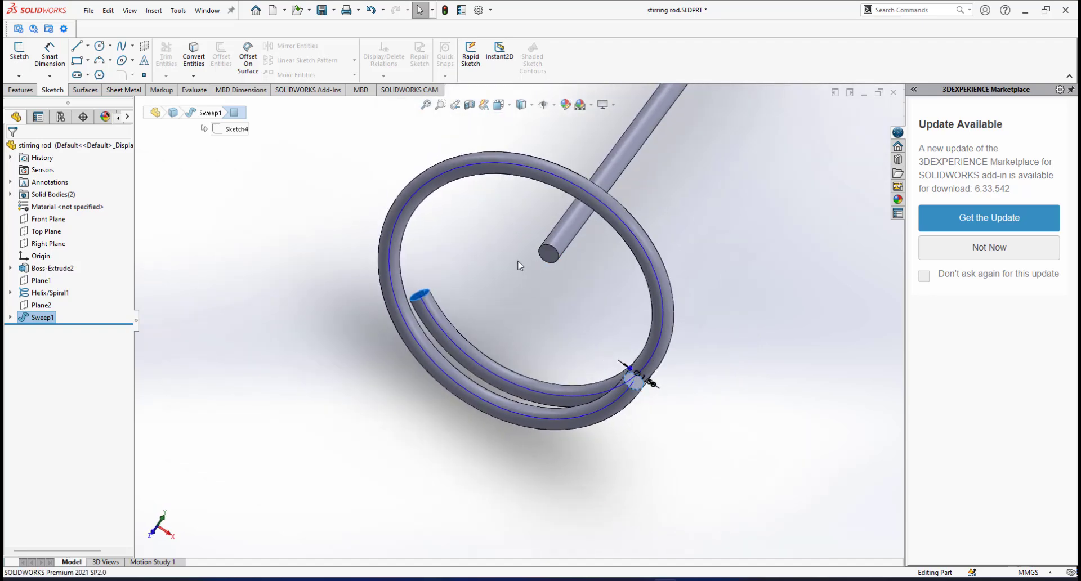
scroll(416, 290, "down", 2)
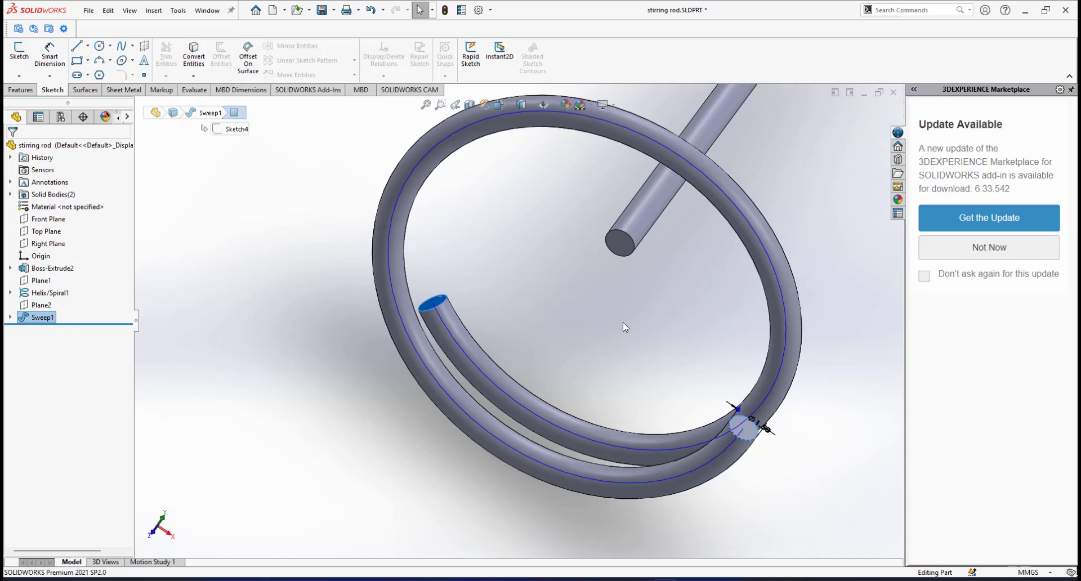
middle_click_drag(625, 326, 518, 306)
scroll(574, 285, "down", 2)
left_click(565, 286)
scroll(565, 285, "down", 1)
scroll(564, 285, "up", 2)
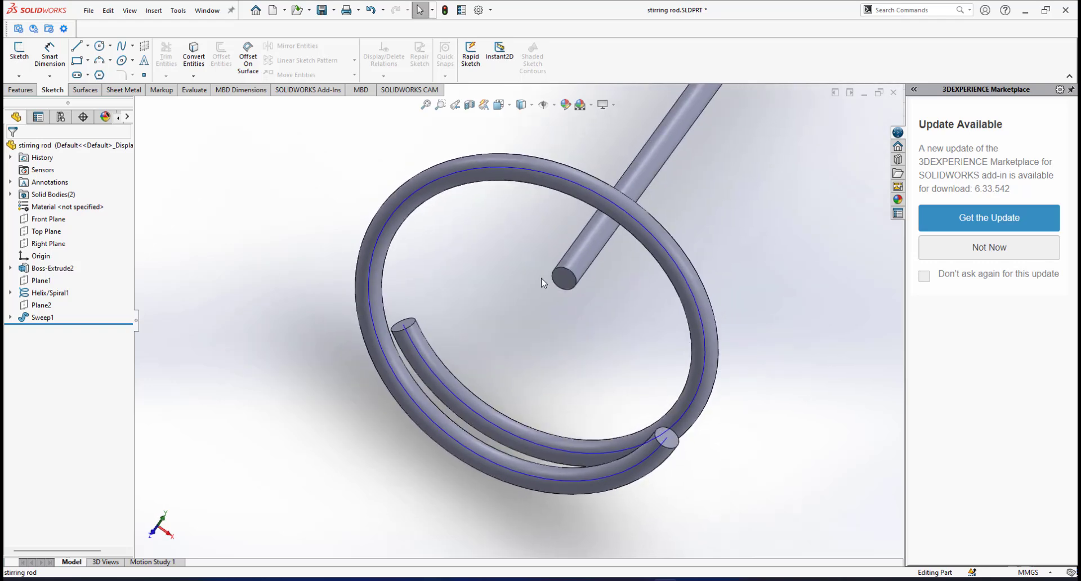
scroll(549, 284, "down", 1)
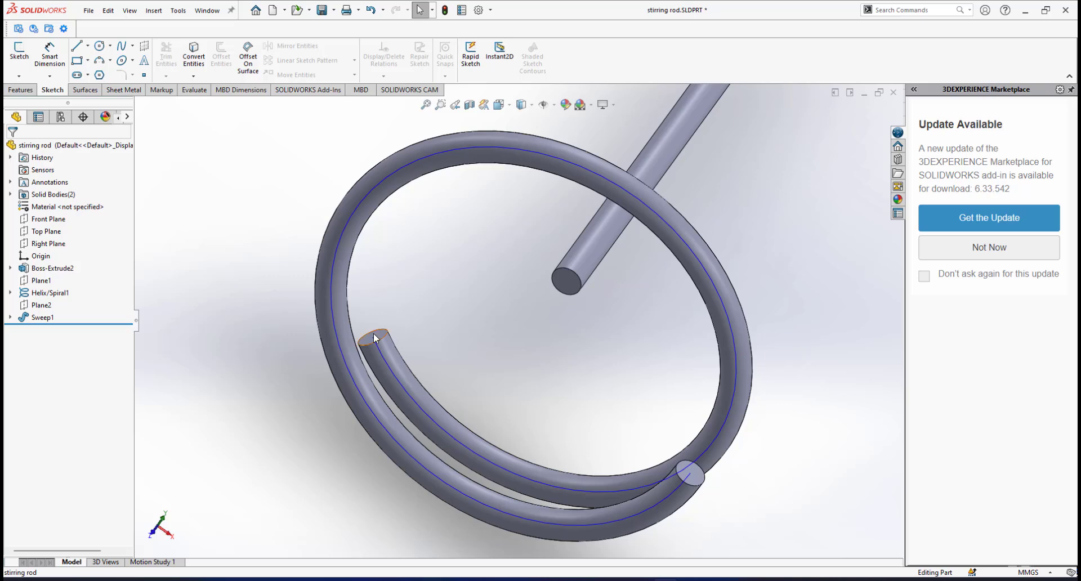
scroll(555, 304, "up", 1)
scroll(563, 301, "down", 2)
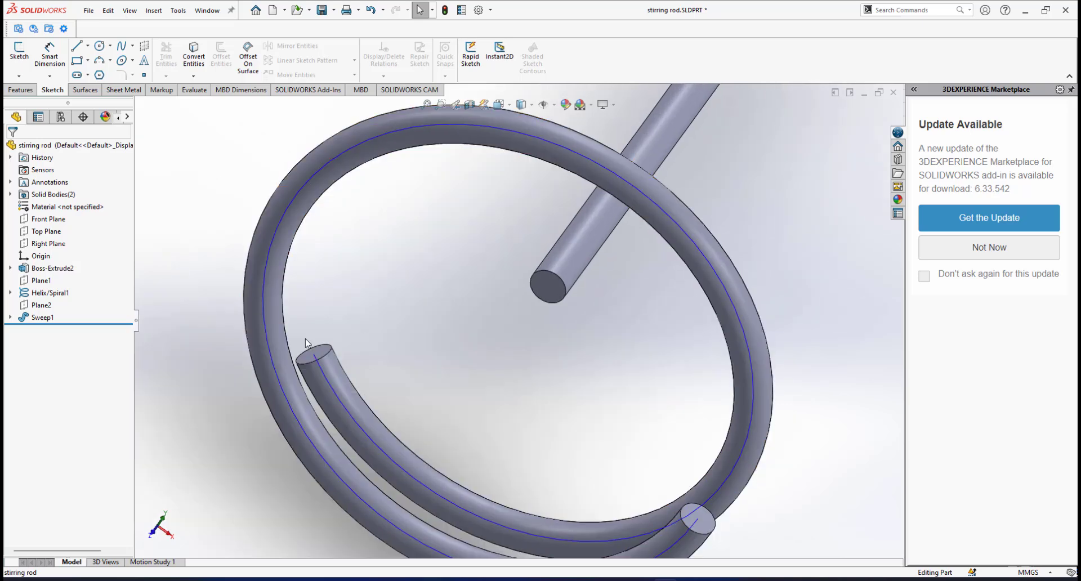
scroll(557, 270, "up", 3)
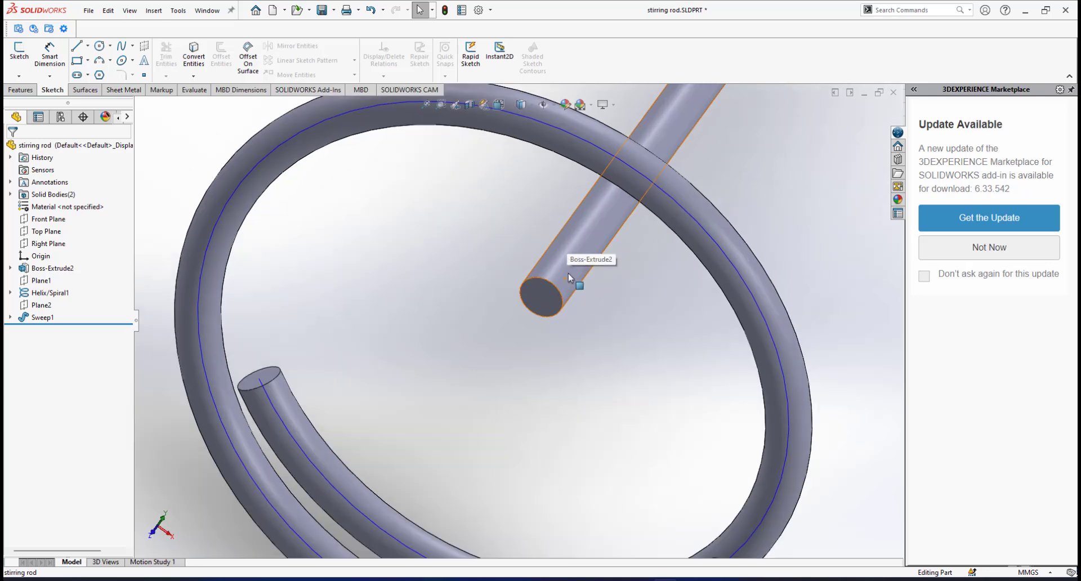
scroll(534, 314, "down", 3)
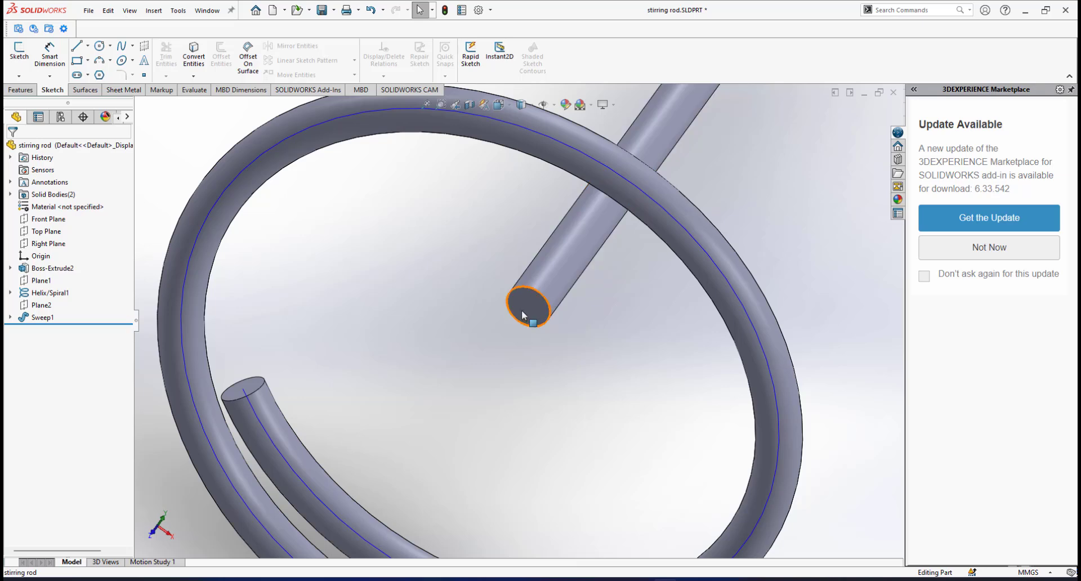
scroll(527, 308, "up", 4)
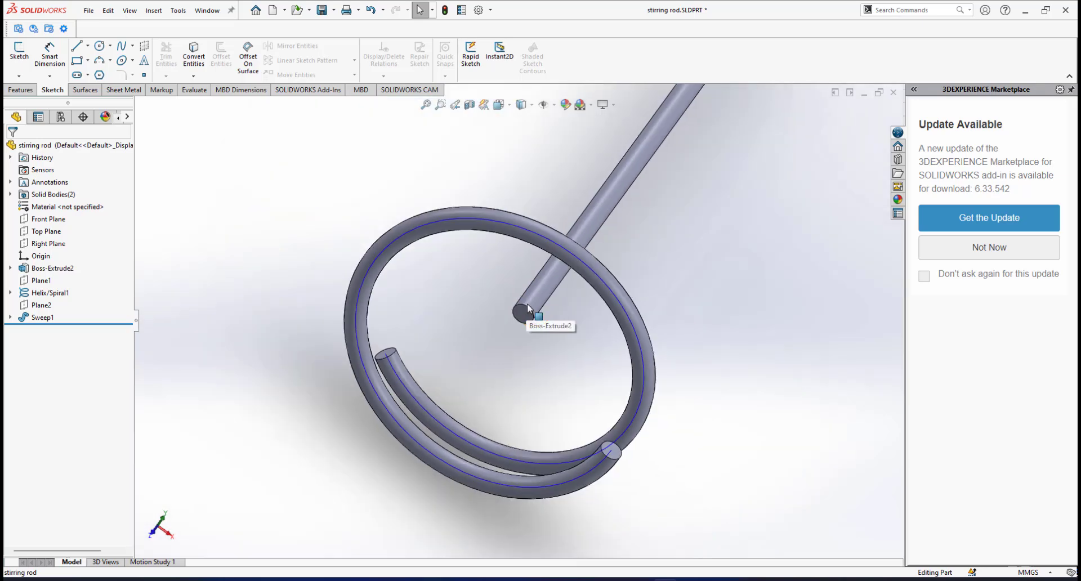
scroll(521, 309, "down", 2)
Start a sketch on the Top Plane, viewed normal to it.
left_click(45, 230)
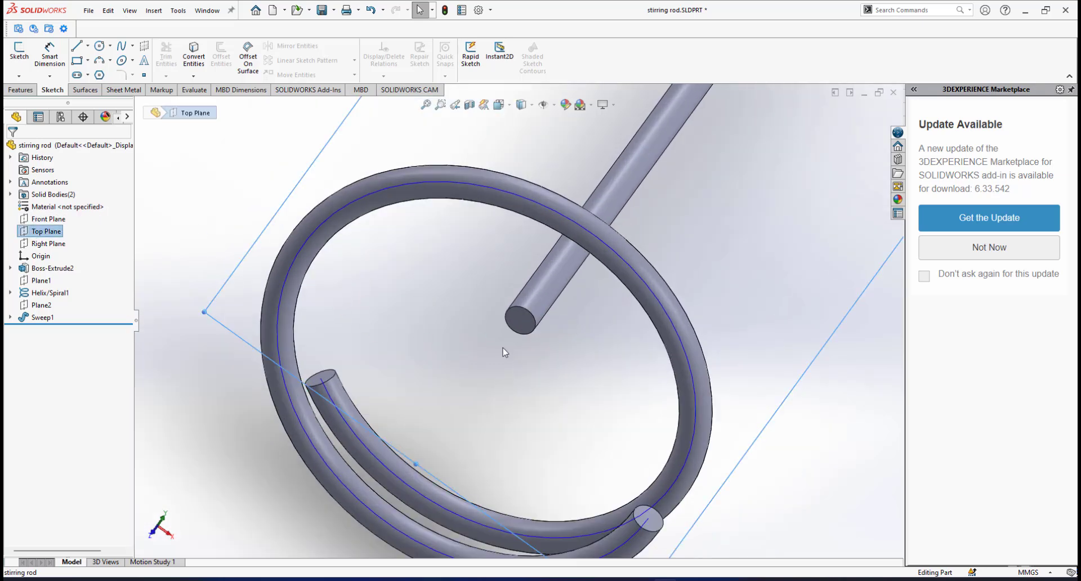
middle_click_drag(509, 315, 507, 272)
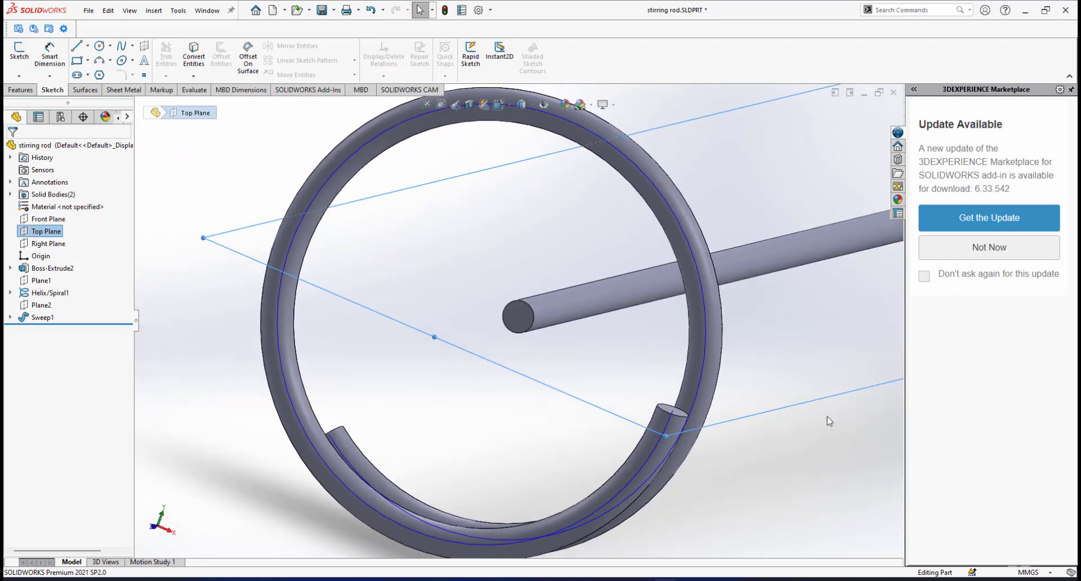
left_click(865, 367)
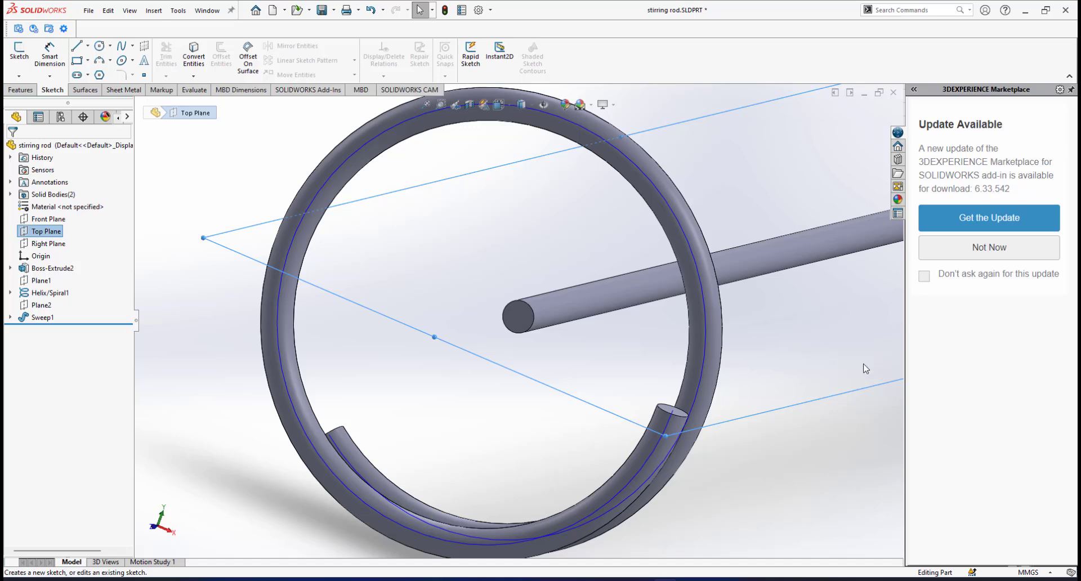
key("space")
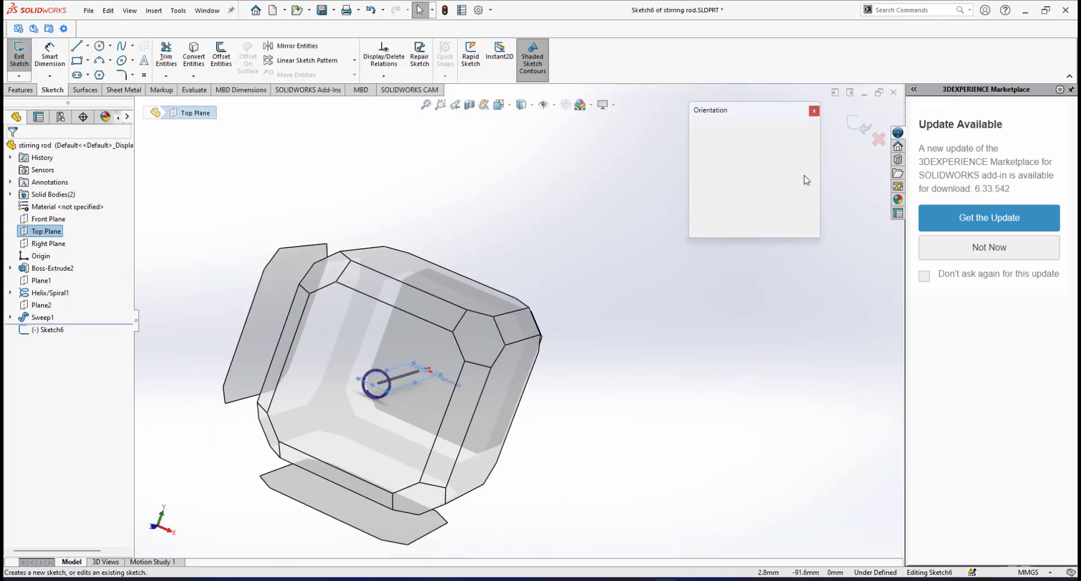
scroll(501, 485, "down", 11)
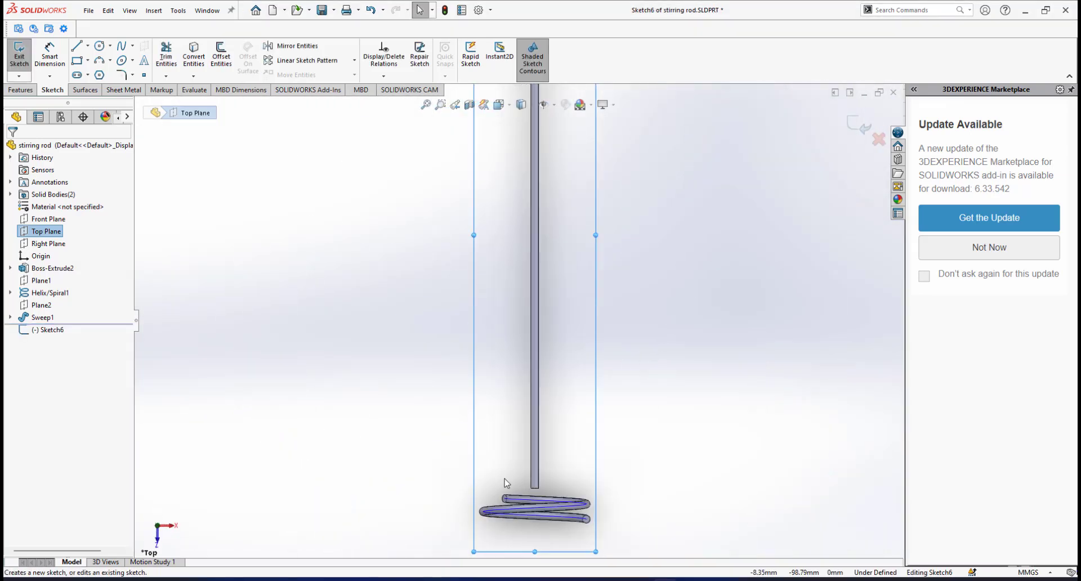
scroll(573, 445, "down", 1)
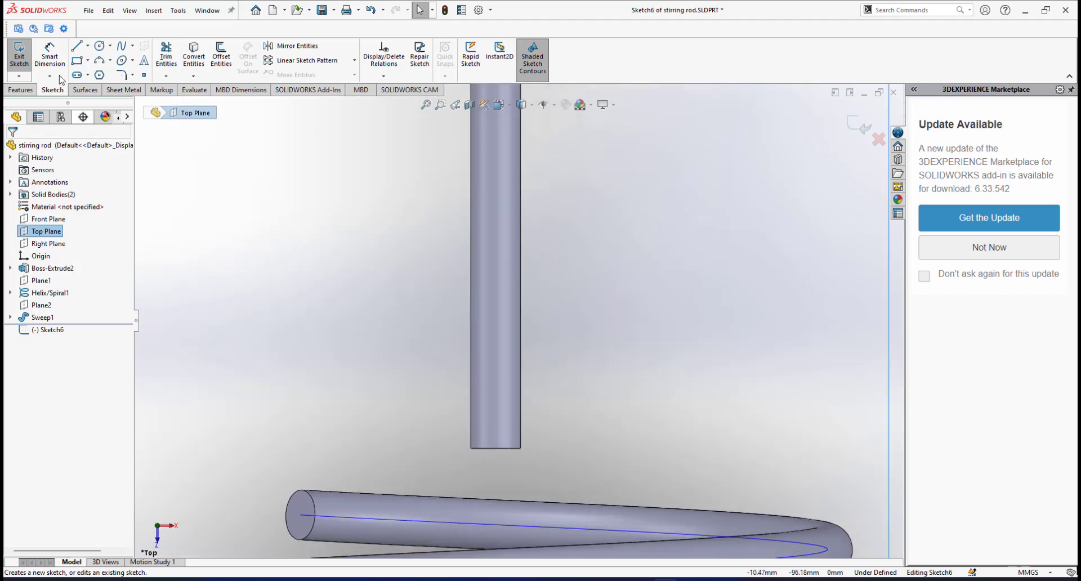
Draw a vertical line from the rod's end centre partway up, then exit the sketch.
left_click(77, 45)
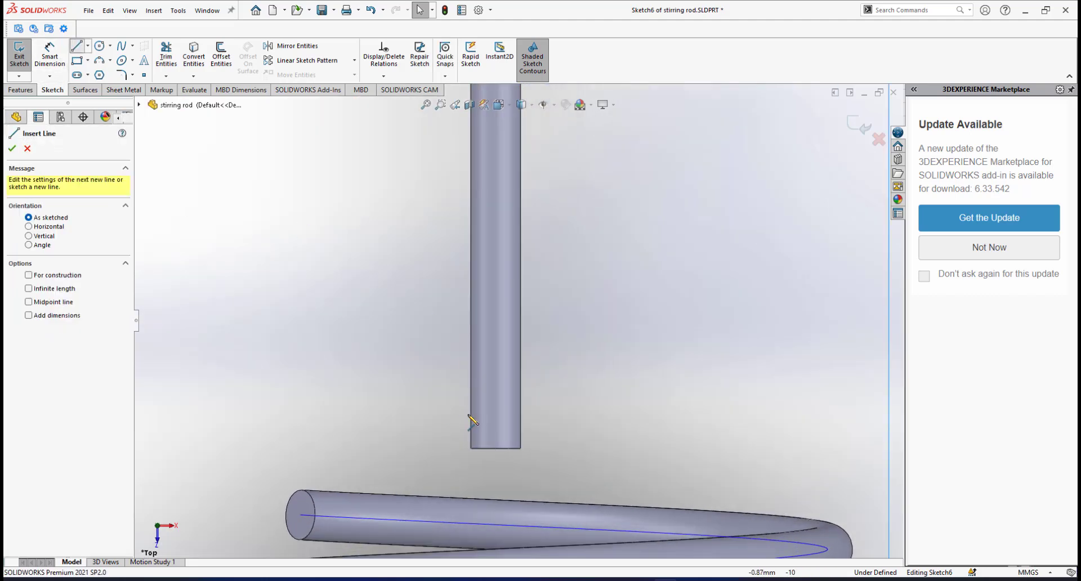
left_click(496, 448)
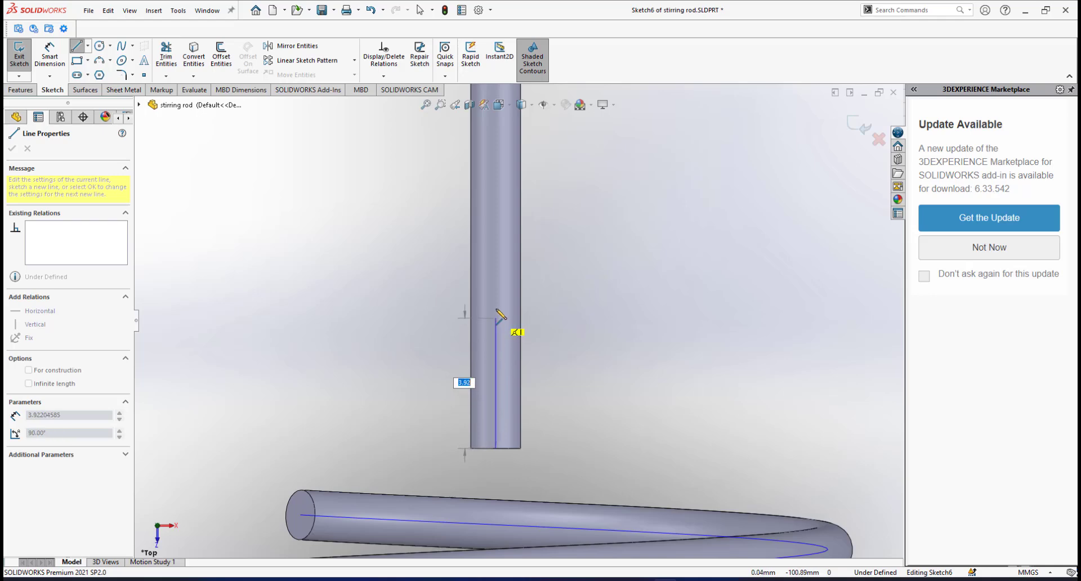
left_click(495, 288)
right_click(527, 222)
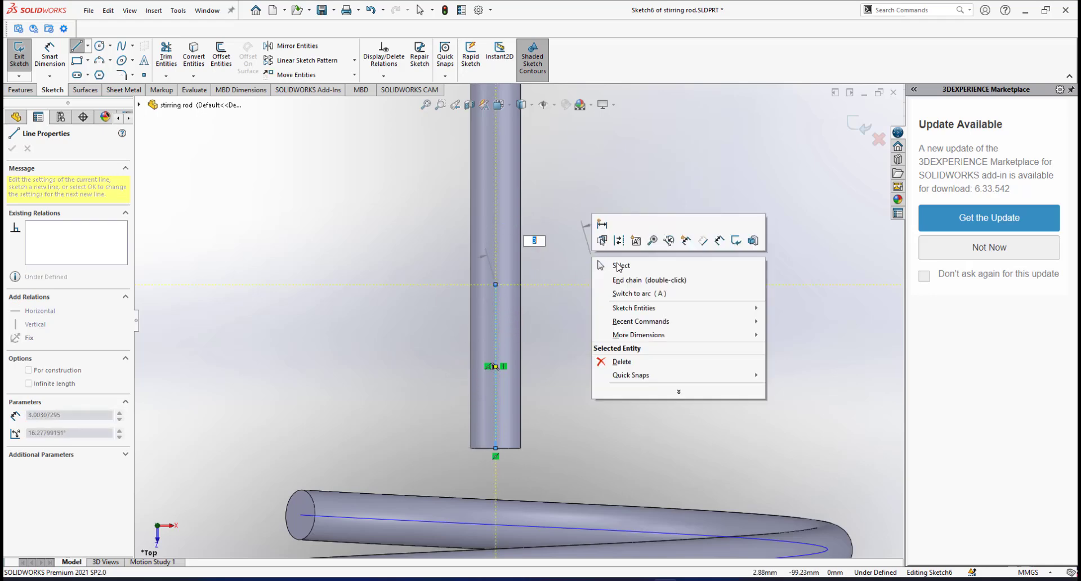
left_click(625, 266)
scroll(589, 325, "up", 1)
mouse_move(569, 306)
middle_mouse_down()
mouse_move(545, 299)
mouse_move(567, 298)
middle_mouse_up()
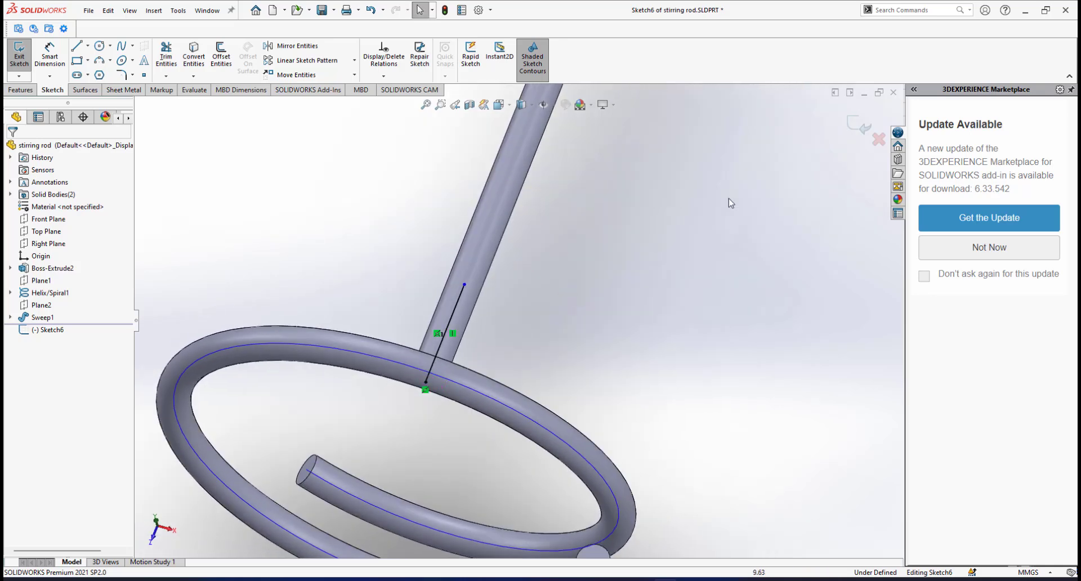
left_click(851, 122)
Orbit in closer to the ring and clear the selection.
mouse_move(441, 368)
middle_mouse_down()
mouse_move(415, 318)
mouse_move(488, 289)
mouse_move(447, 321)
middle_mouse_up()
scroll(434, 410, "up", 2)
scroll(434, 410, "down", 5)
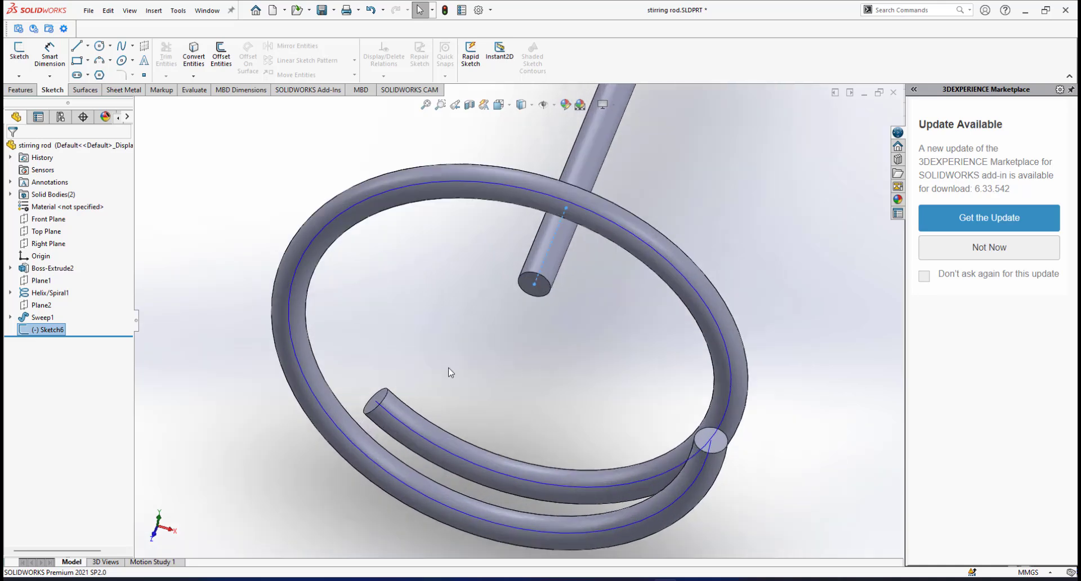
mouse_move(522, 293)
middle_mouse_down()
mouse_move(490, 320)
mouse_move(534, 280)
mouse_move(495, 294)
mouse_move(482, 346)
mouse_move(461, 339)
mouse_move(416, 365)
mouse_move(554, 305)
middle_mouse_up()
scroll(482, 343, "up", 3)
left_click(482, 342)
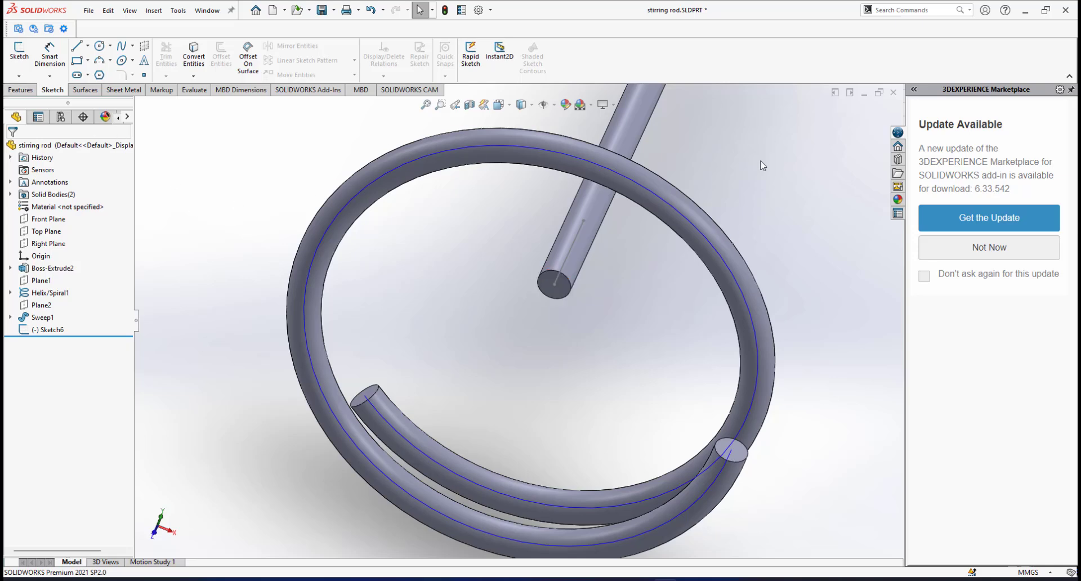
Start a 3D sketch and draw a line out from the rod end-face centre on the YZ plane.
left_click(19, 76)
left_click(22, 104)
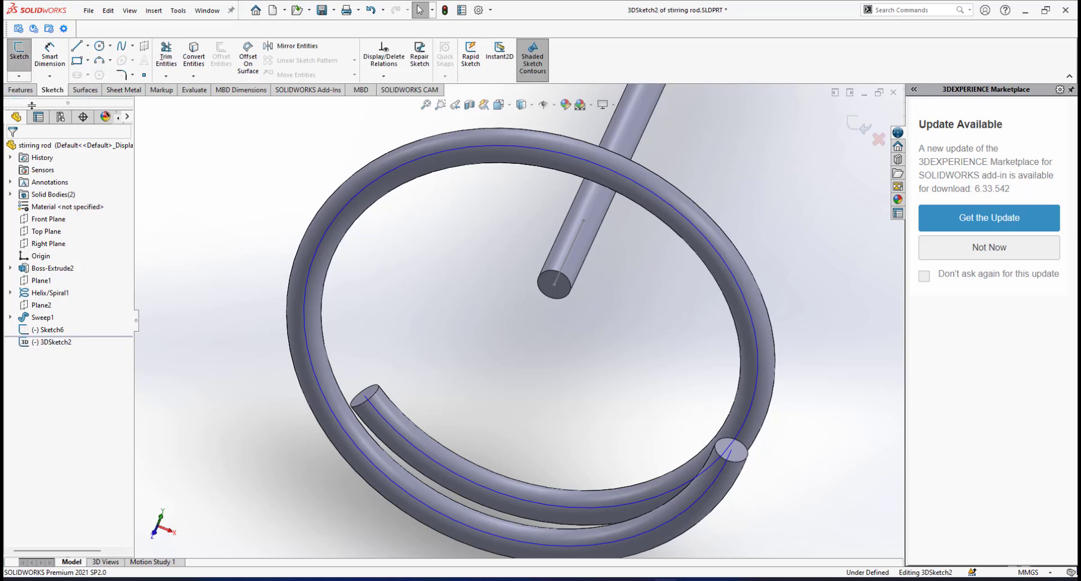
left_click(79, 46)
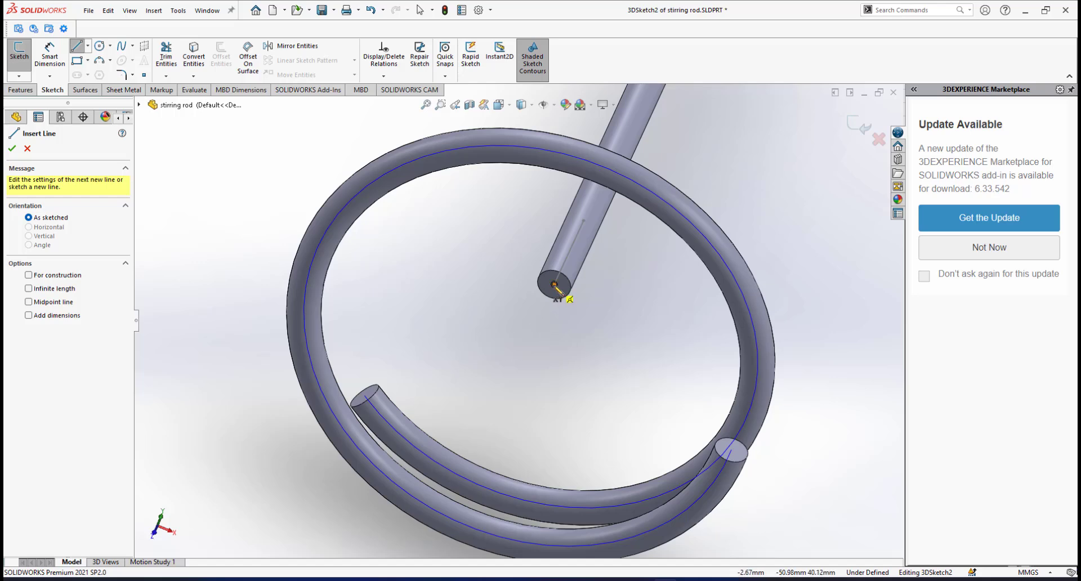
left_click(554, 285)
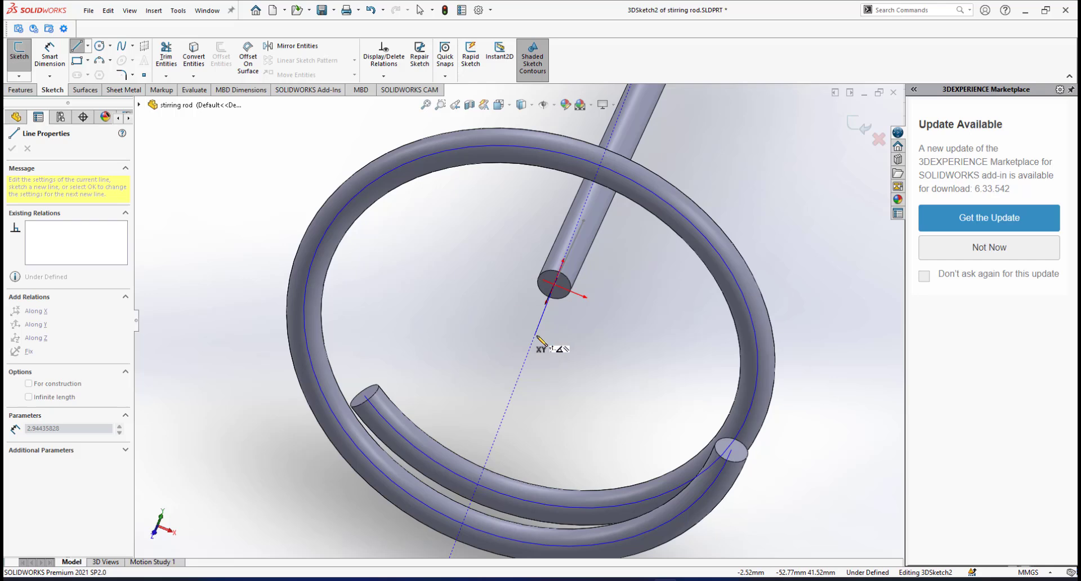
middle_click_drag(537, 336, 507, 323)
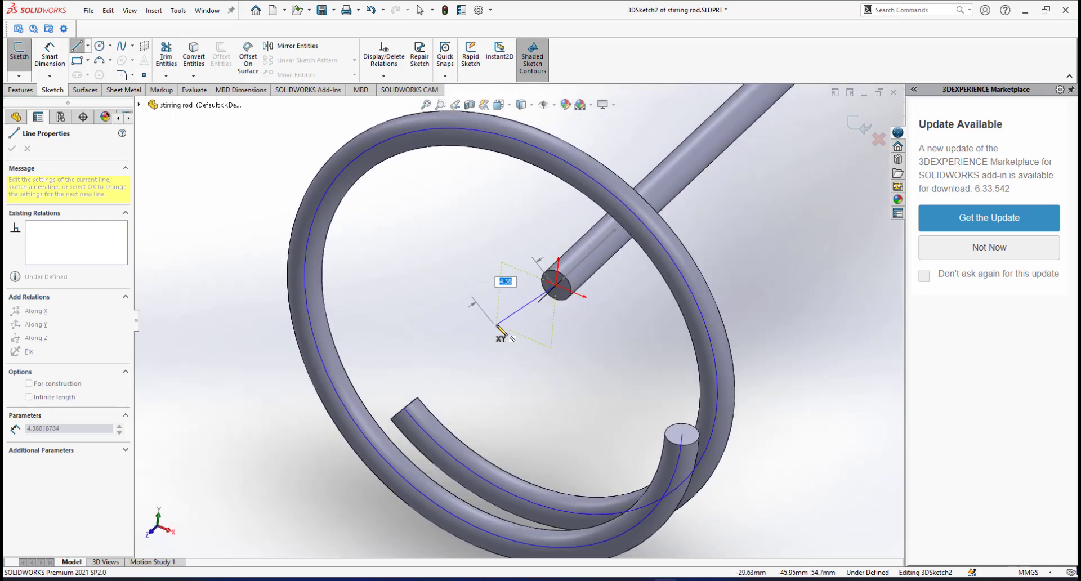
key("Tab")
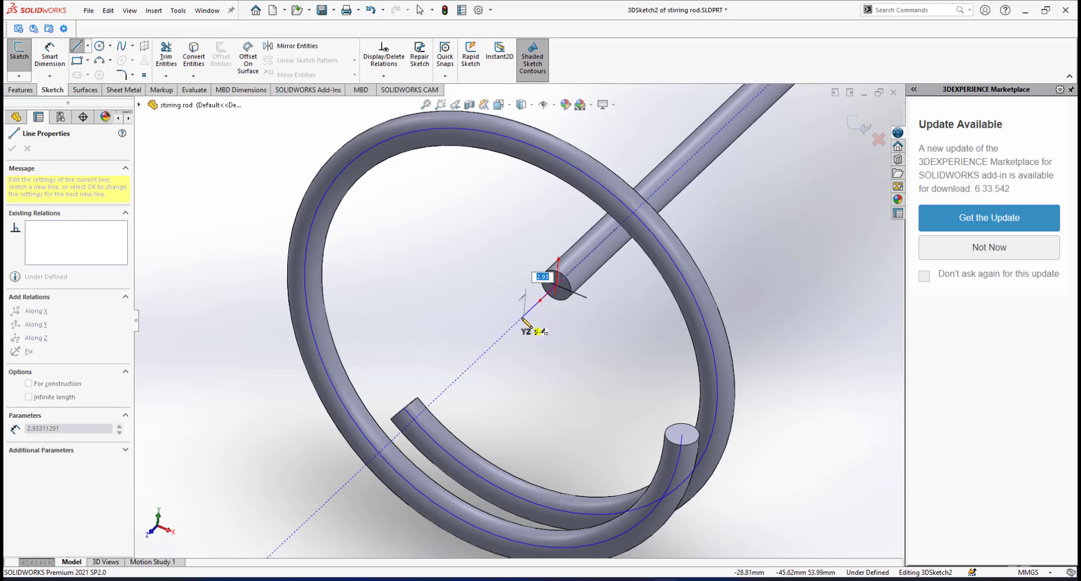
right_click(577, 333)
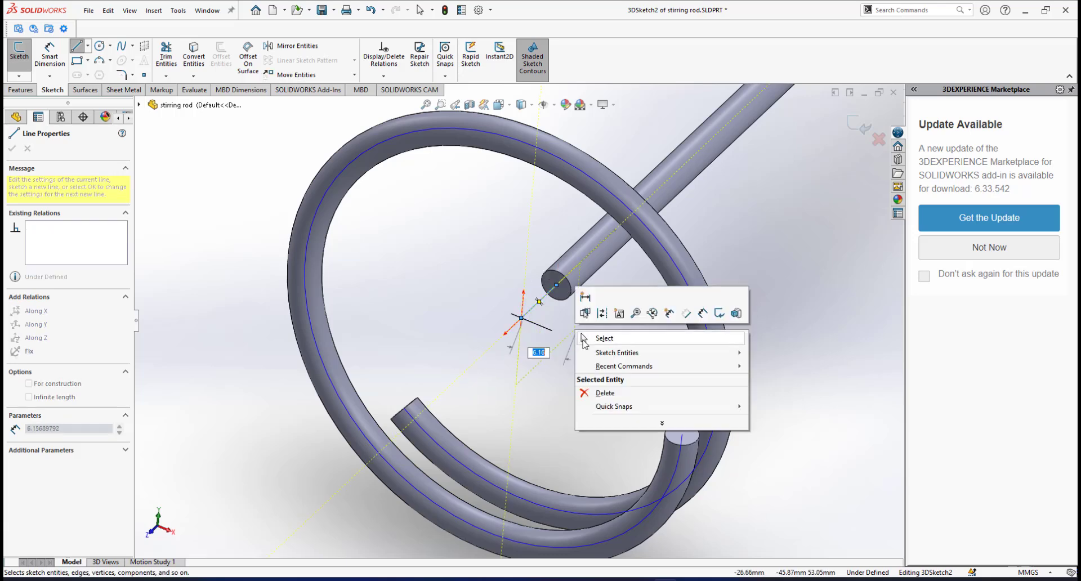
left_click(585, 340)
Dimension the 3D sketch line to 1.5 mm.
right_click(584, 325)
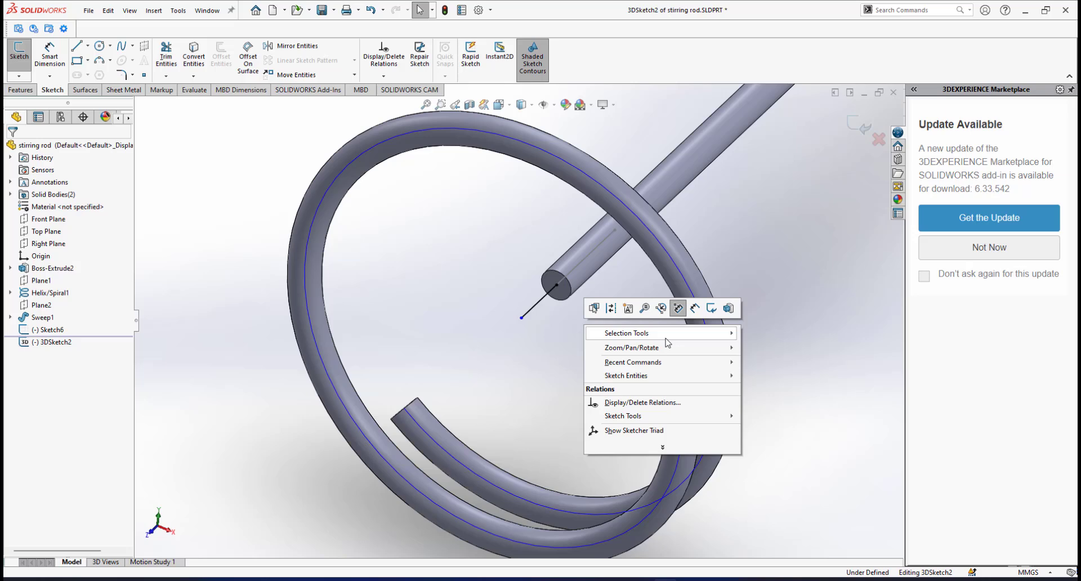
left_click(695, 309)
left_click(545, 296)
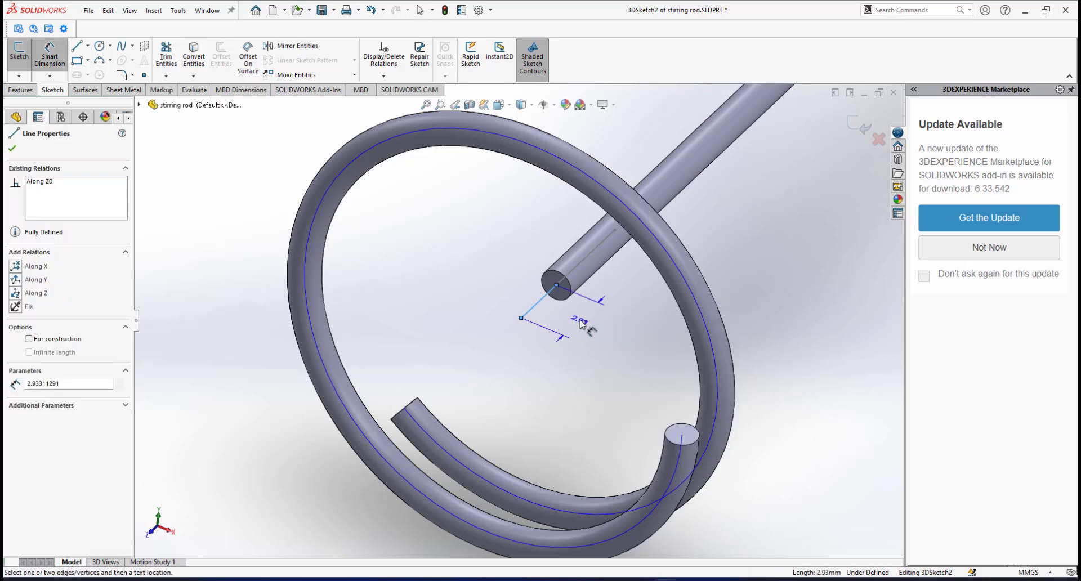
left_click(581, 324)
type("1")
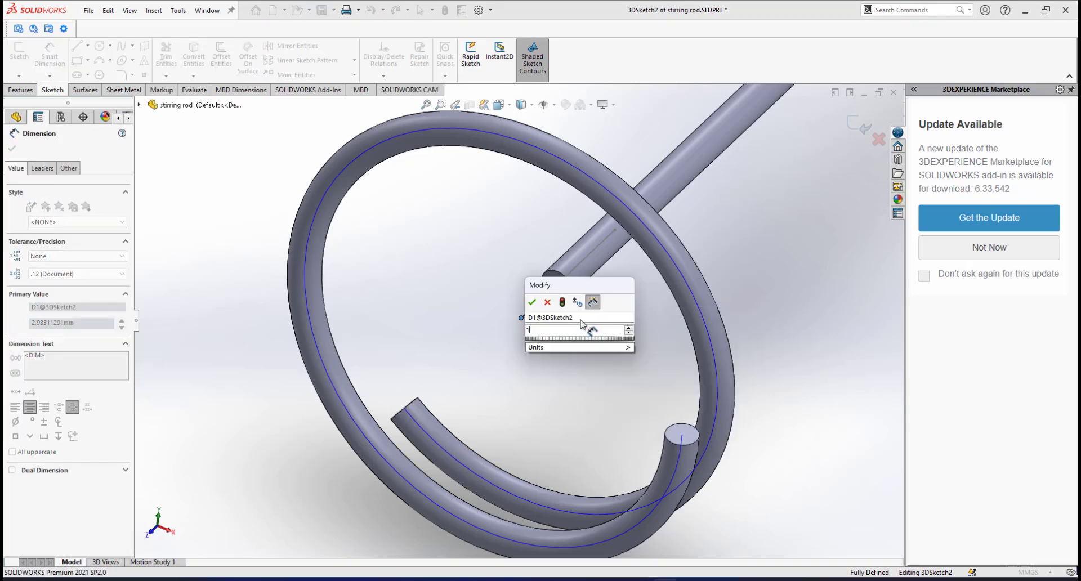
type(".5")
key("Return")
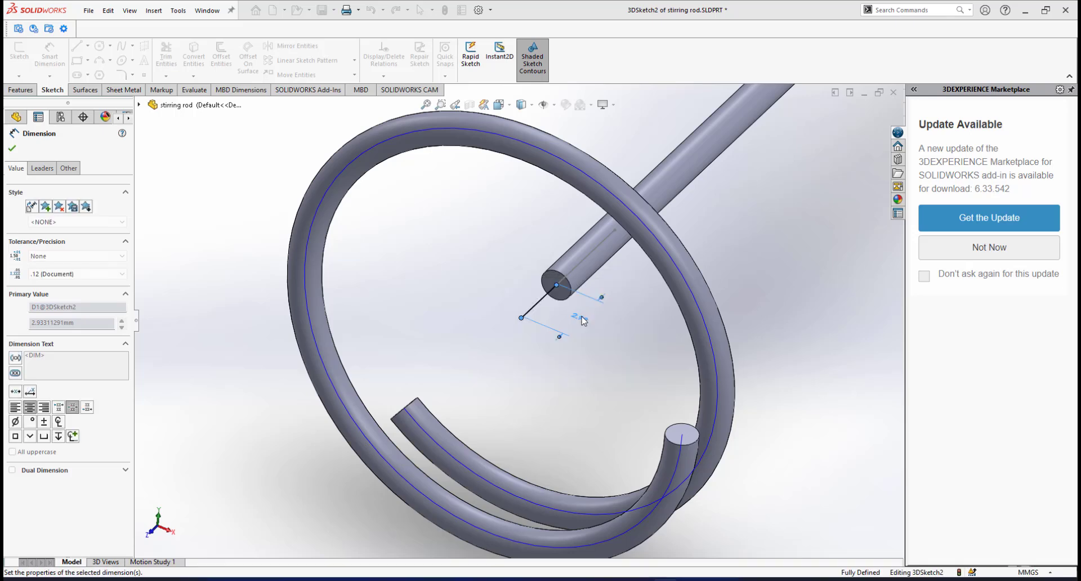
scroll(536, 342, "down", 3)
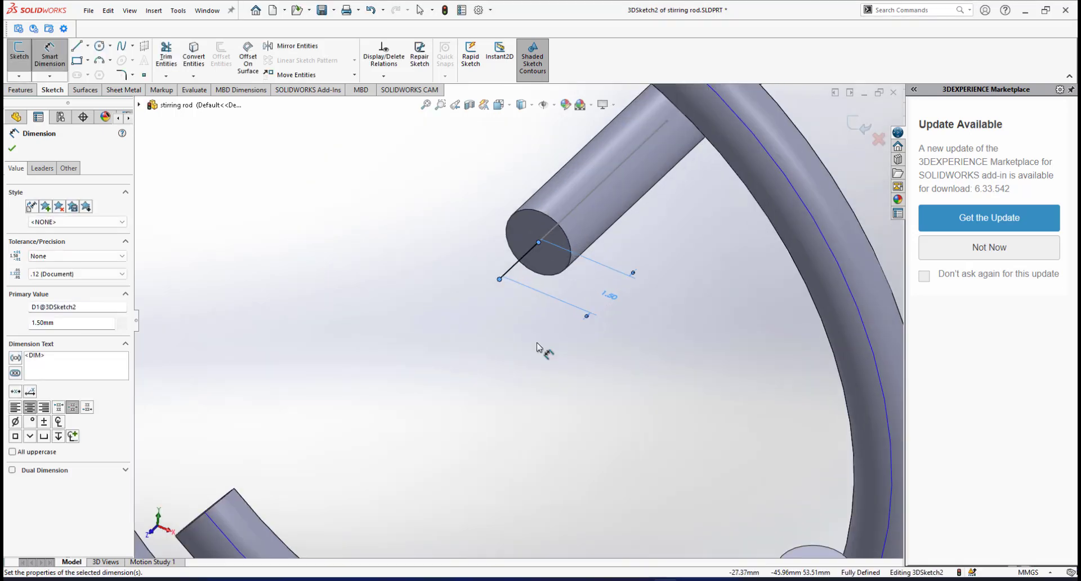
right_click(541, 345)
left_click(549, 377)
scroll(506, 354, "up", 5)
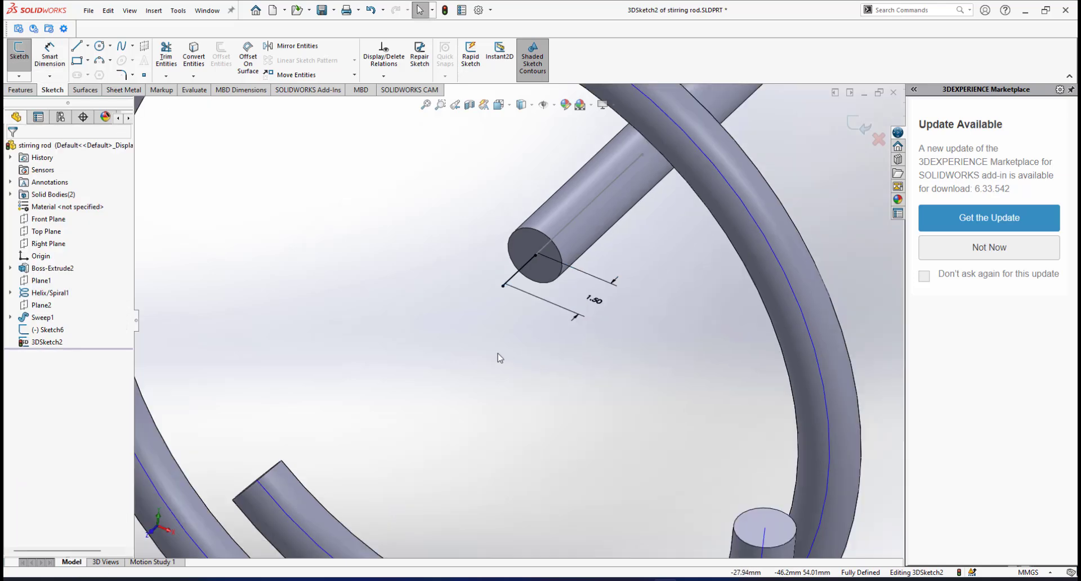
left_click(77, 46)
Draw a short 3D-sketch line out from the centre of the spiral tube's open end.
scroll(379, 367, "down", 8)
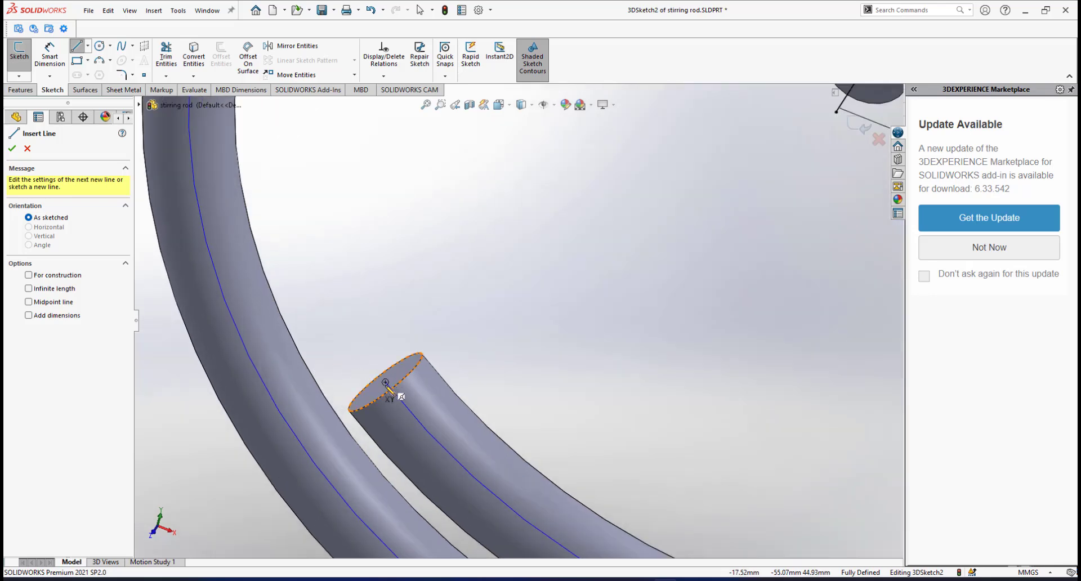
left_click(385, 382)
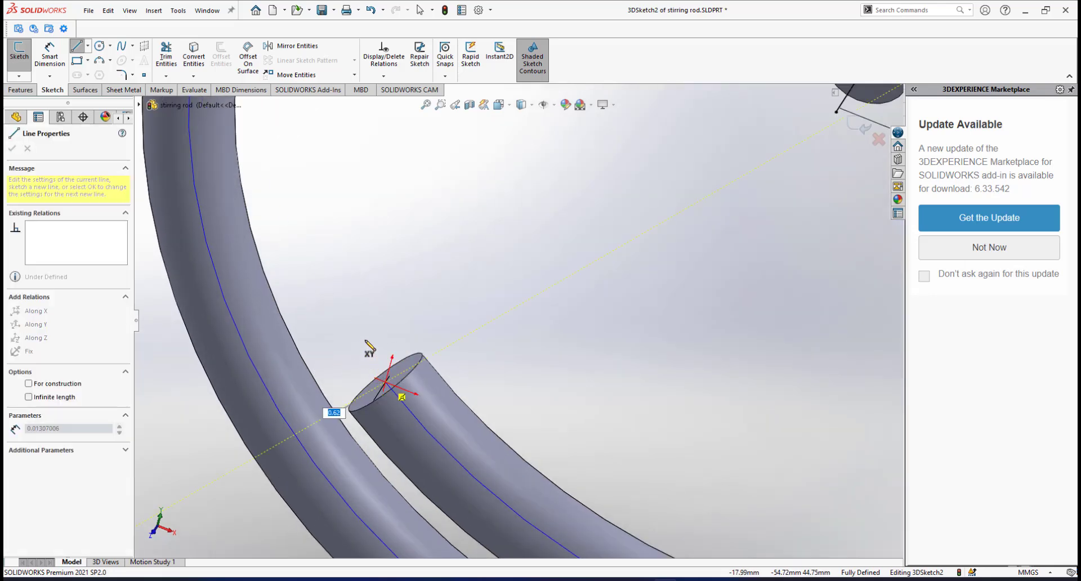
left_click(349, 312)
right_click(404, 279)
left_click(436, 291)
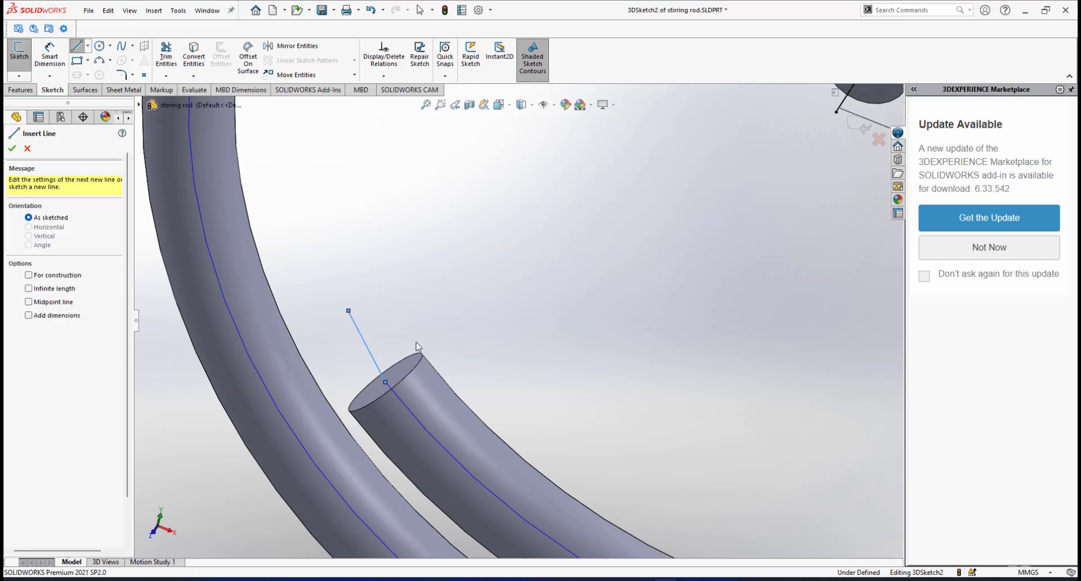
scroll(417, 346, "up", 2)
Make the new tube-end line perpendicular to the tube's end face.
middle_click_drag(417, 344, 501, 355)
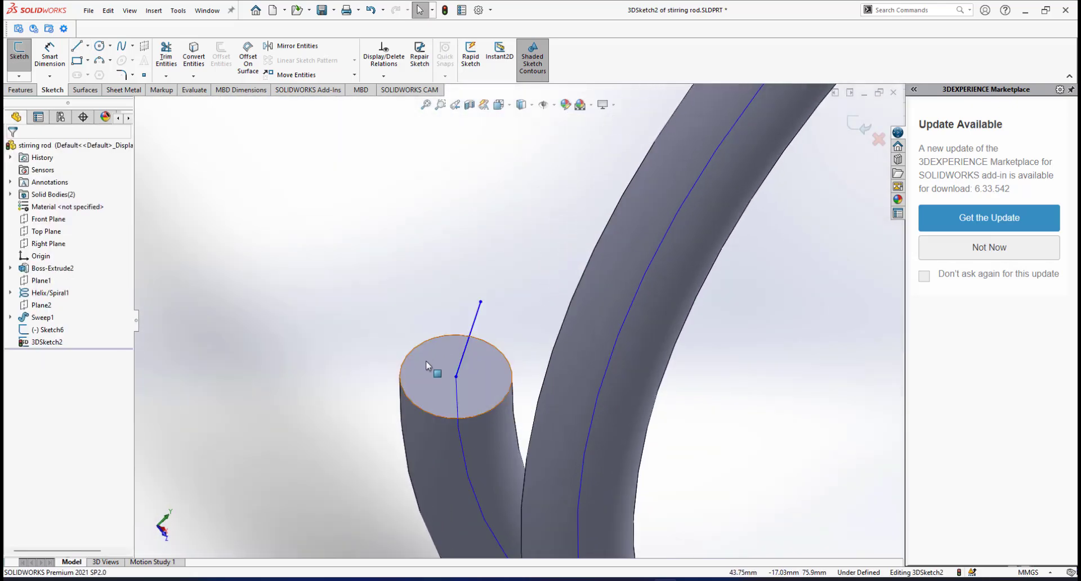
left_click(473, 327)
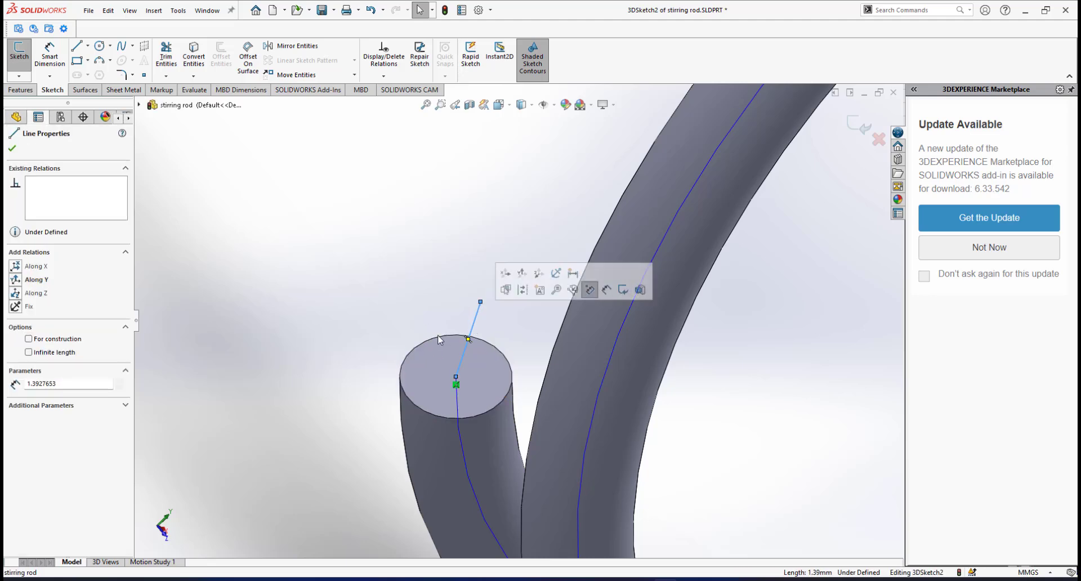
left_click(426, 371, "ctrl")
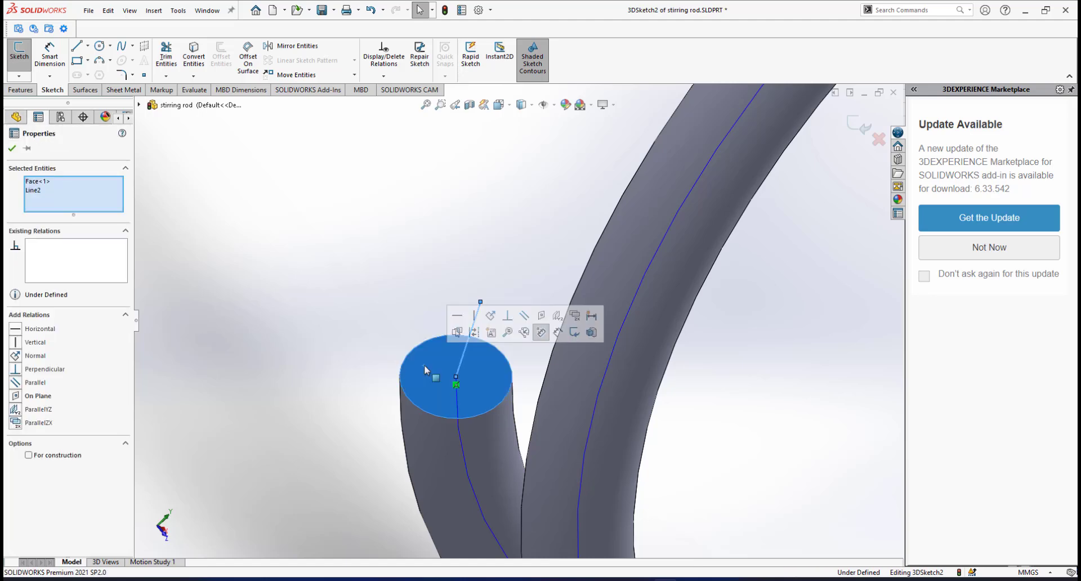
left_click(508, 315)
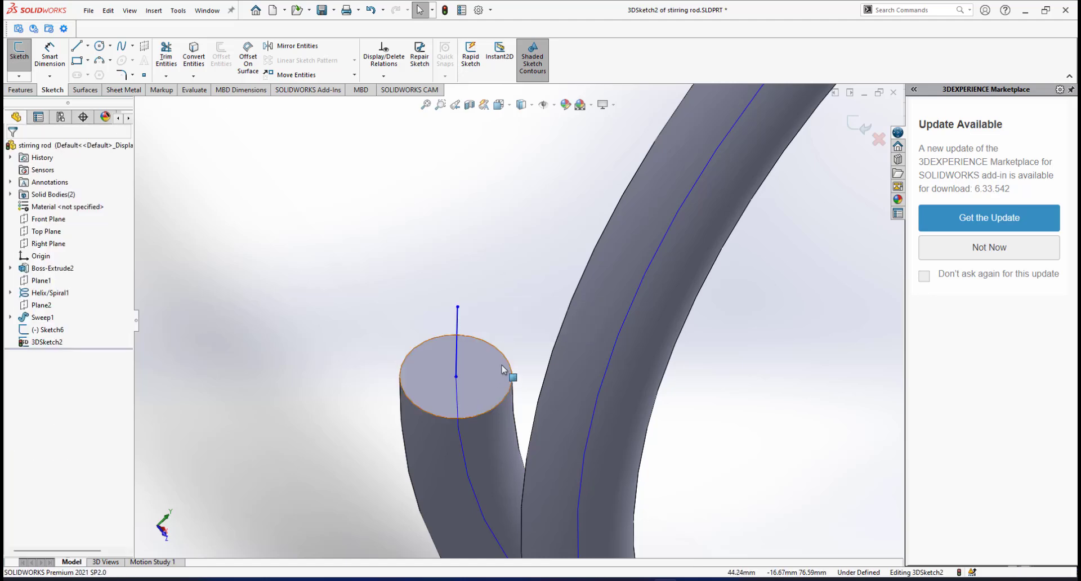
mouse_move(505, 376)
middle_mouse_down()
mouse_move(497, 360)
mouse_move(559, 304)
mouse_move(532, 311)
mouse_move(467, 388)
mouse_move(461, 380)
mouse_move(363, 427)
middle_mouse_up()
scroll(473, 388, "down", 2)
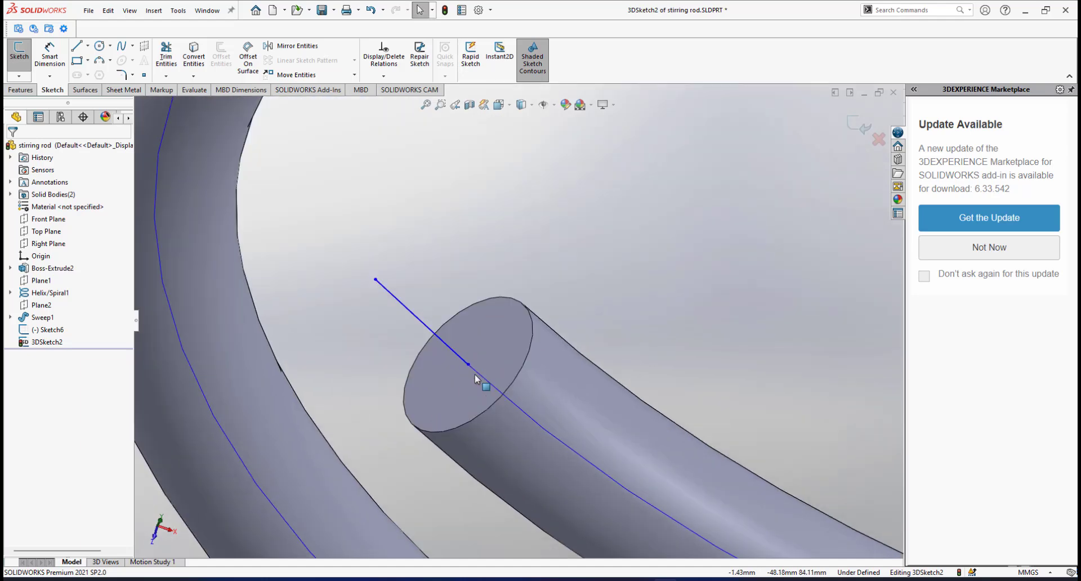
scroll(489, 388, "up", 8)
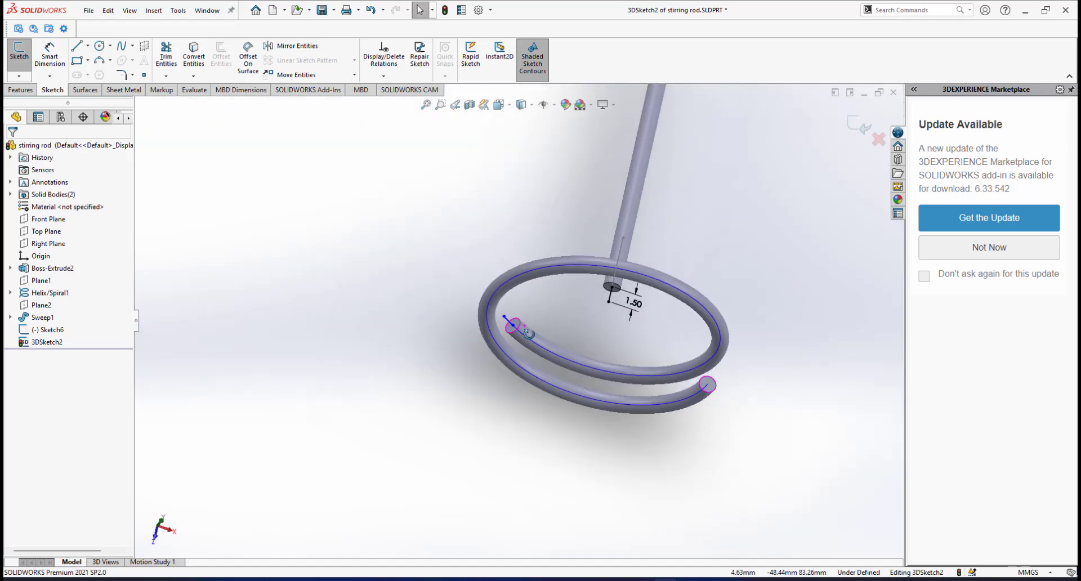
middle_click_drag(528, 333, 424, 258)
scroll(393, 392, "down", 3)
scroll(314, 365, "down", 1)
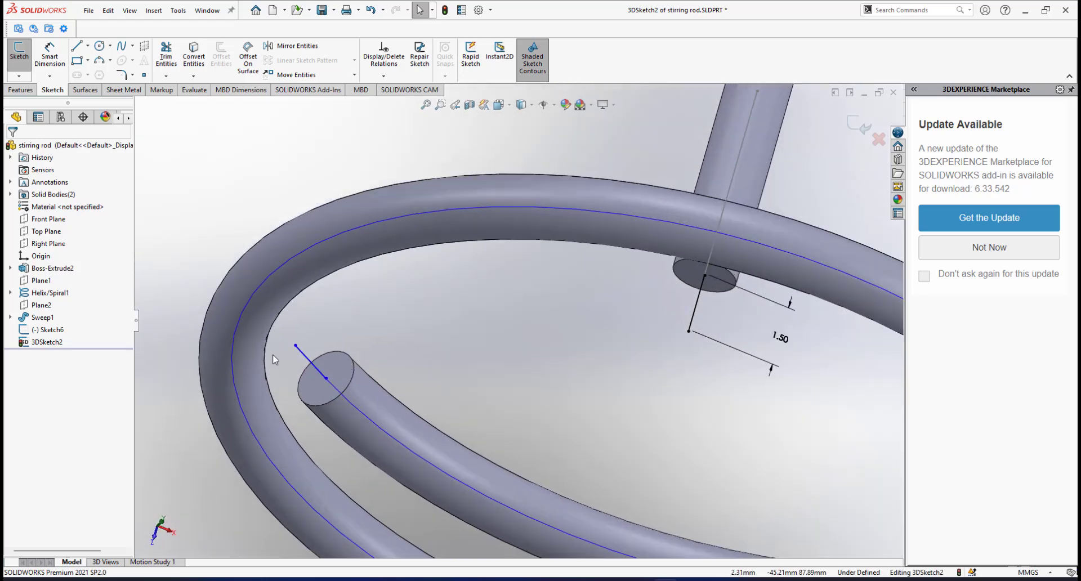
Dimension the tube-end line to a length of 1.5 mm.
left_click(50, 58)
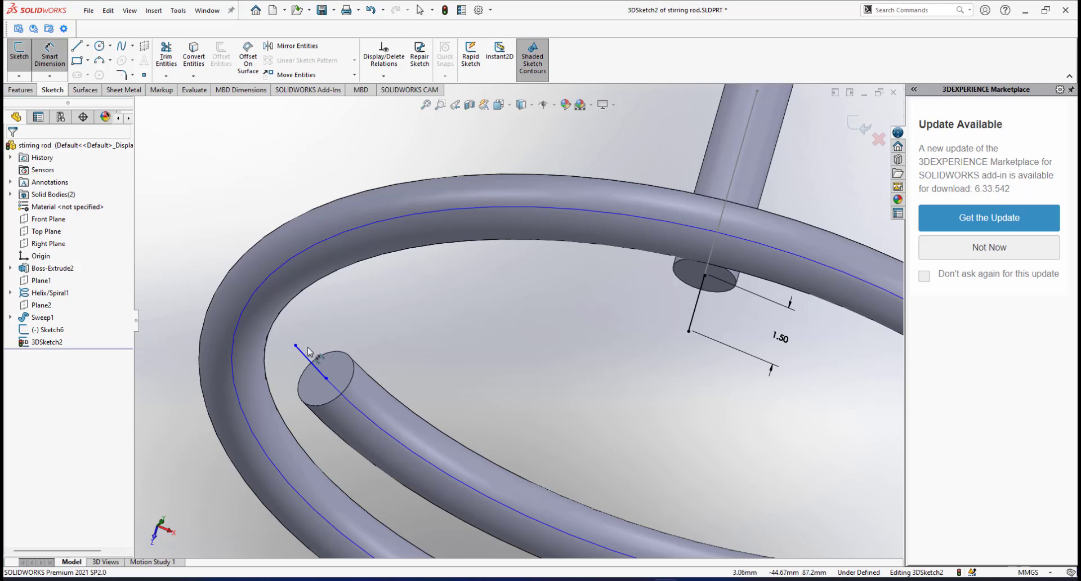
left_click(308, 363)
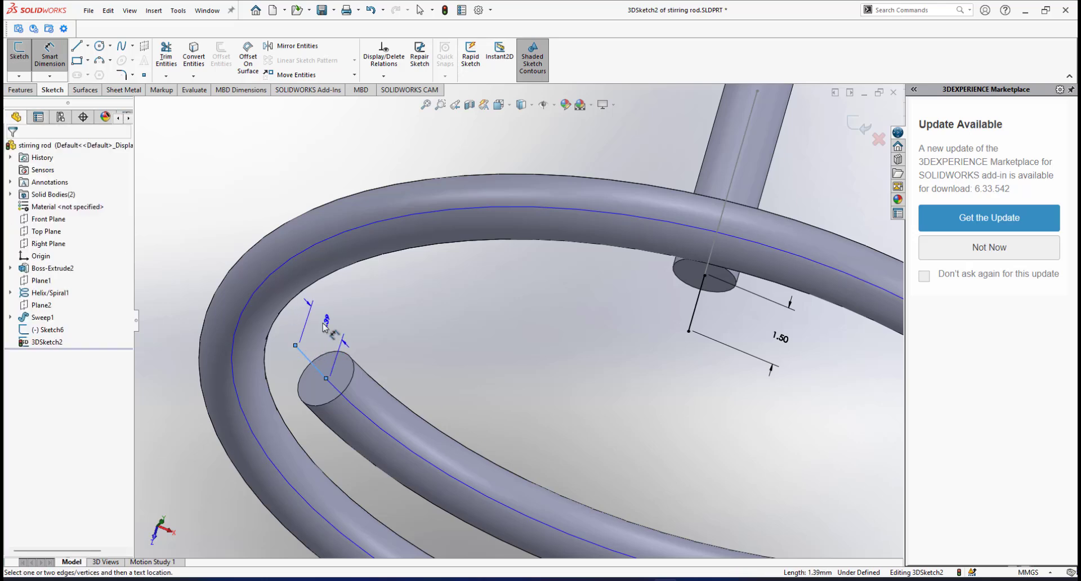
left_click(325, 326)
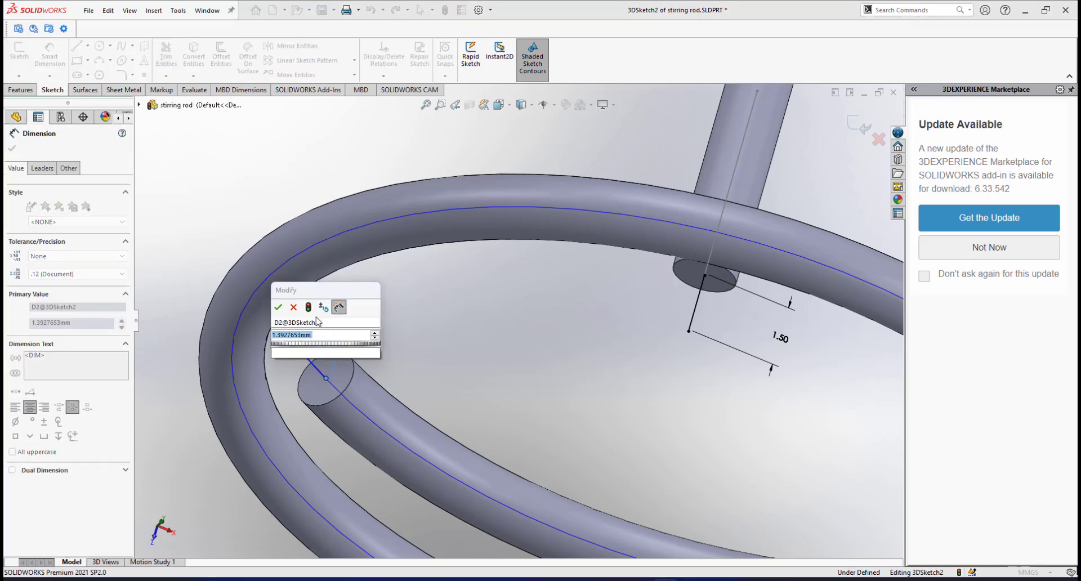
type("1.5")
key("Return")
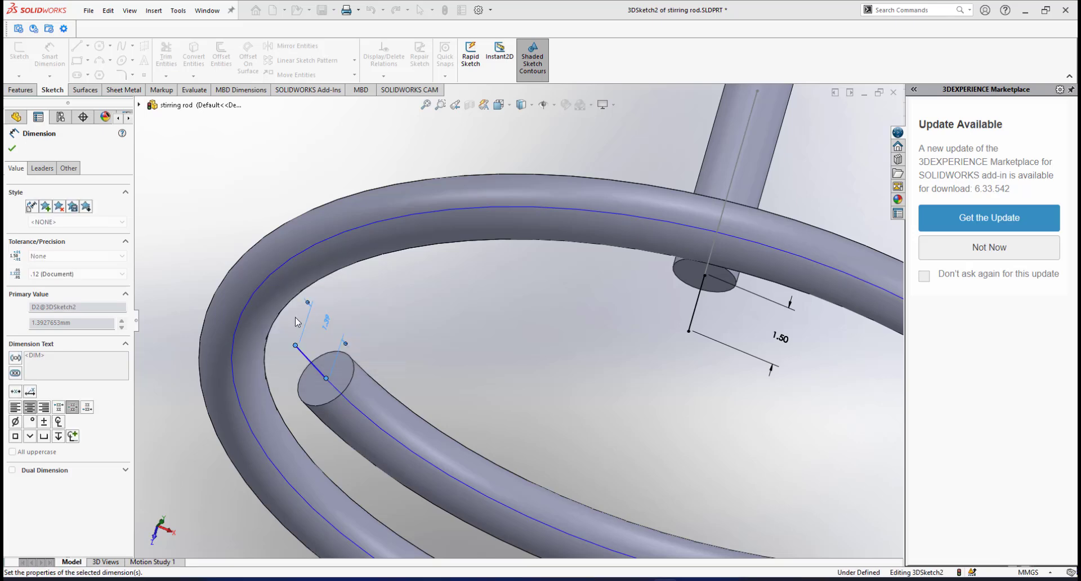
scroll(415, 342, "up", 3)
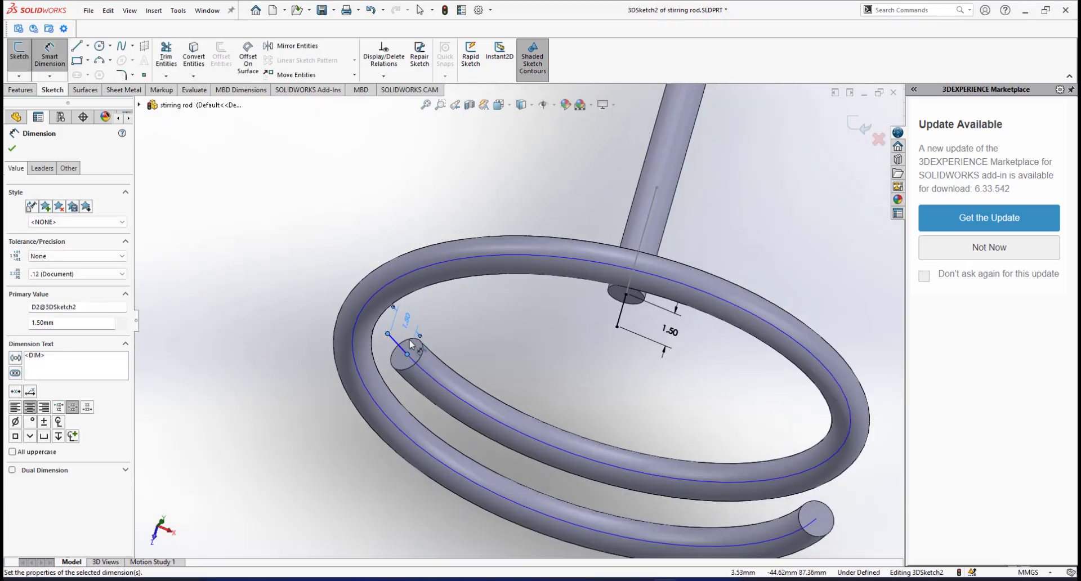
scroll(431, 344, "down", 2)
mouse_move(438, 341)
middle_mouse_down()
mouse_move(434, 313)
mouse_move(506, 344)
mouse_move(484, 332)
mouse_move(518, 296)
middle_mouse_up()
right_click(583, 331)
Draw a straight line from the tube-end line's outer end to the rod-end line's endpoint.
left_click(617, 365)
scroll(473, 338, "down", 1)
scroll(472, 339, "up", 3)
scroll(510, 311, "up", 1)
scroll(528, 302, "down", 3)
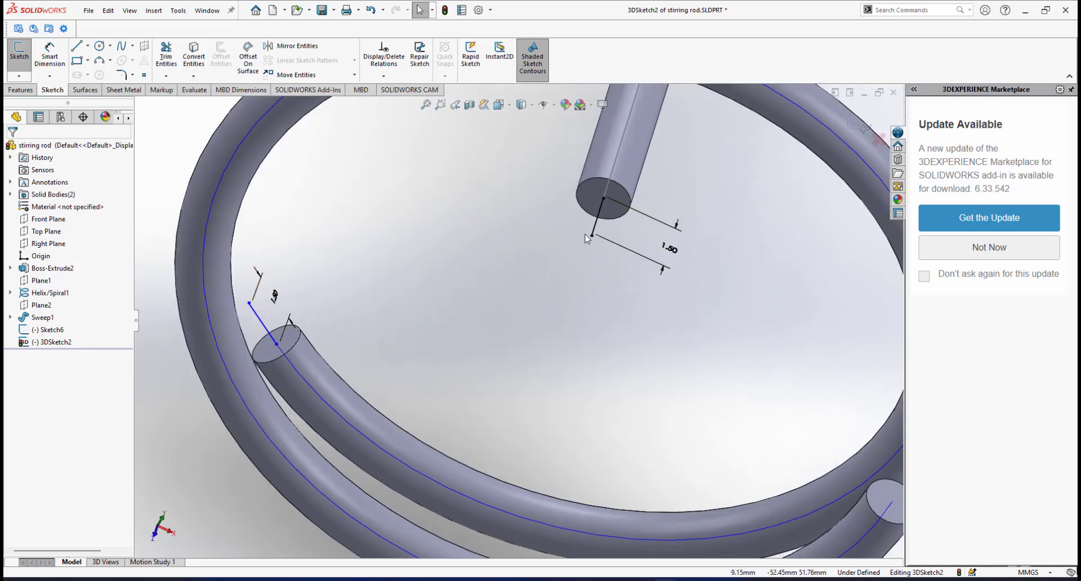
scroll(579, 242, "up", 1)
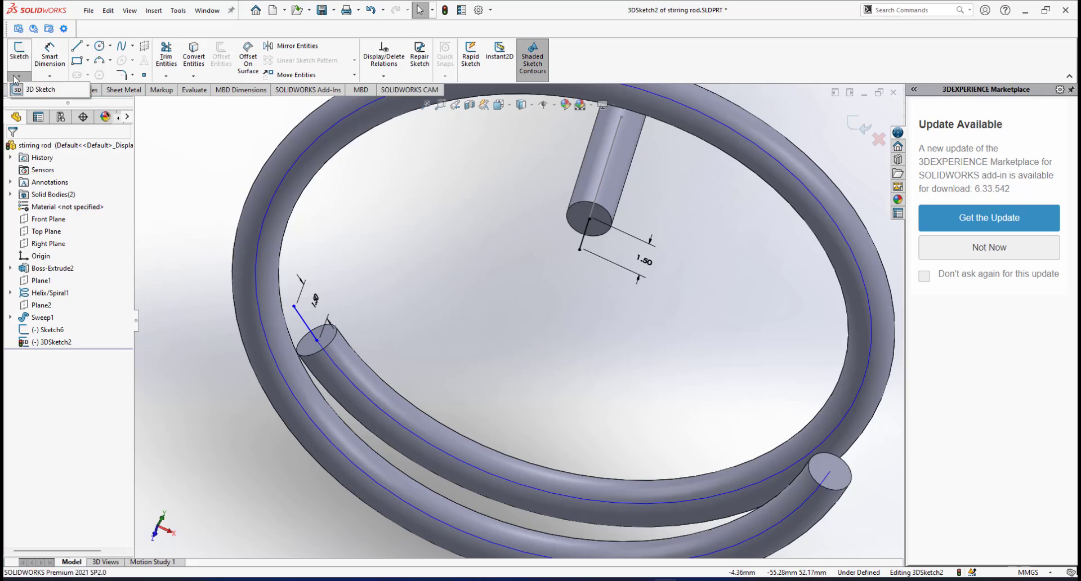
left_click(78, 48)
left_click(93, 60)
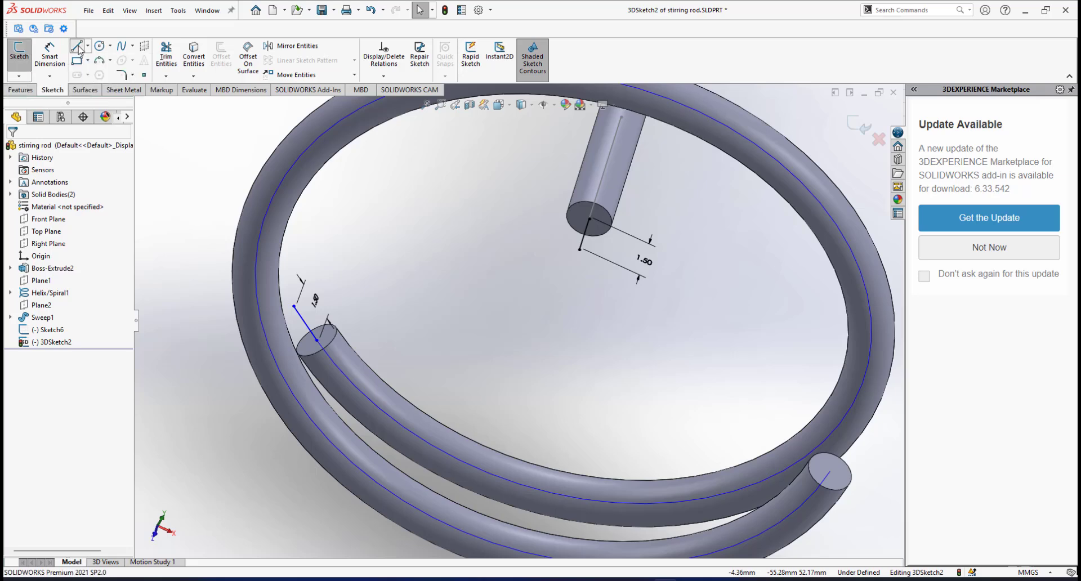
left_click(294, 305)
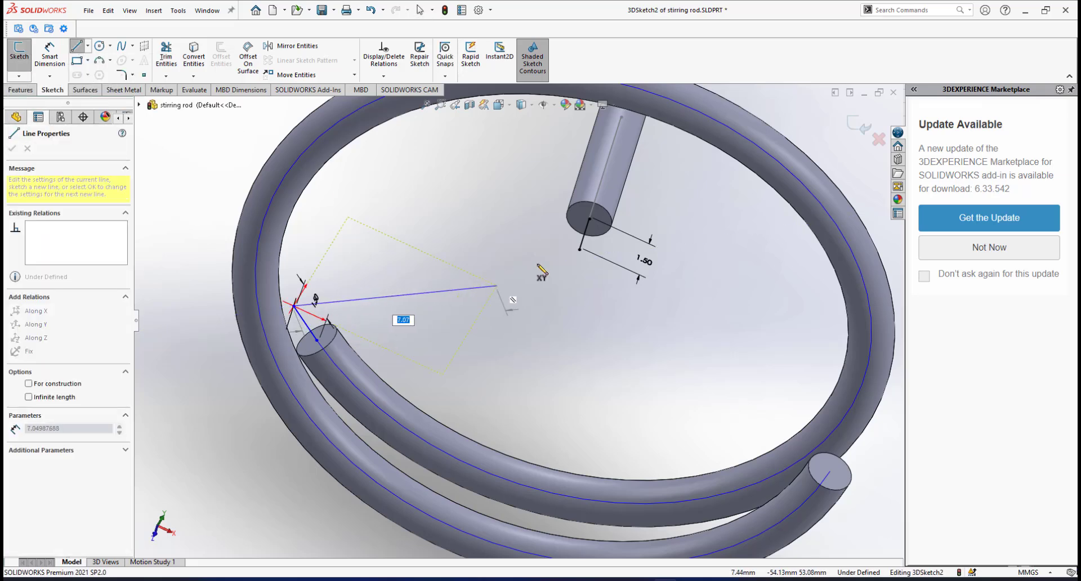
left_click(579, 250)
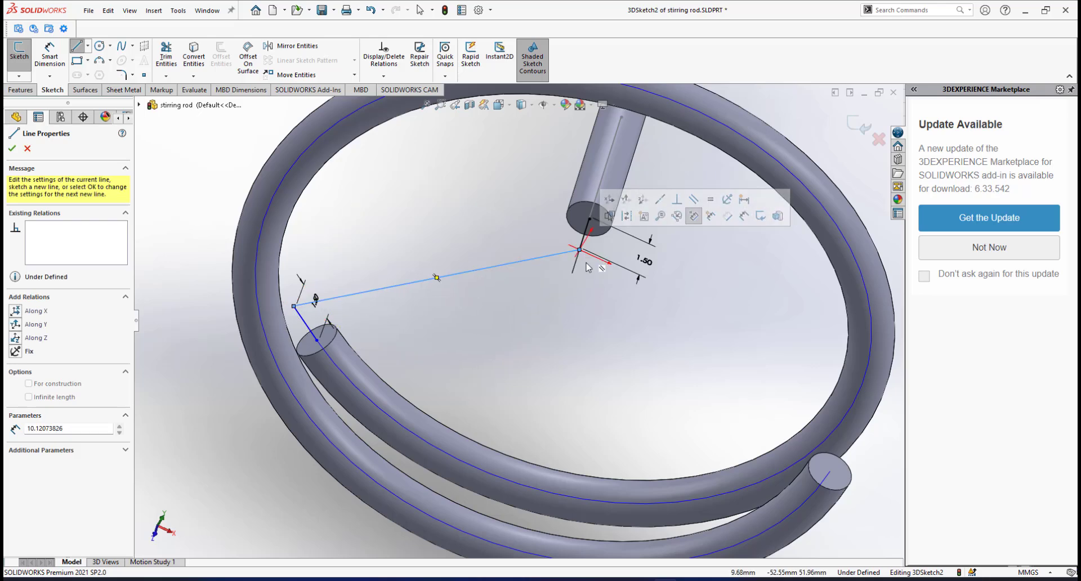
right_click(586, 261)
left_click(616, 273)
Orbit around the ring to inspect the new connecting line.
middle_click_drag(569, 299, 432, 260)
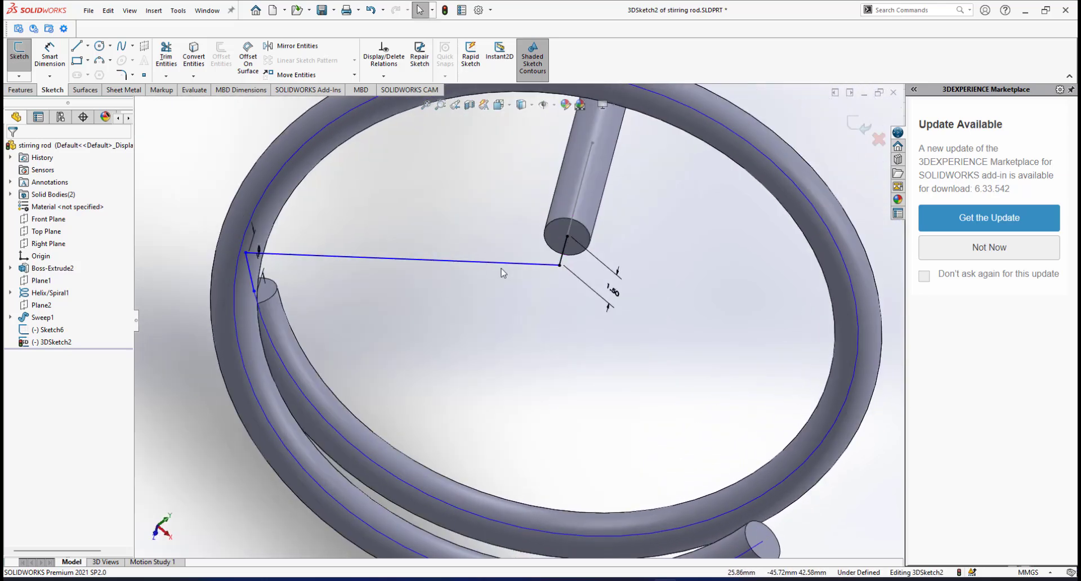
middle_click_drag(500, 269, 461, 266)
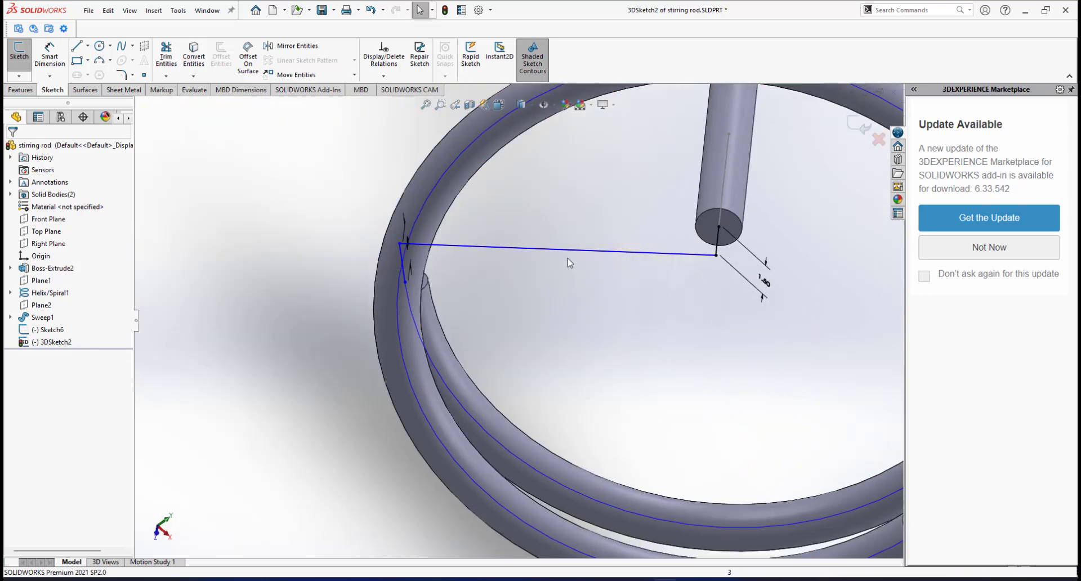
scroll(670, 255, "up", 1)
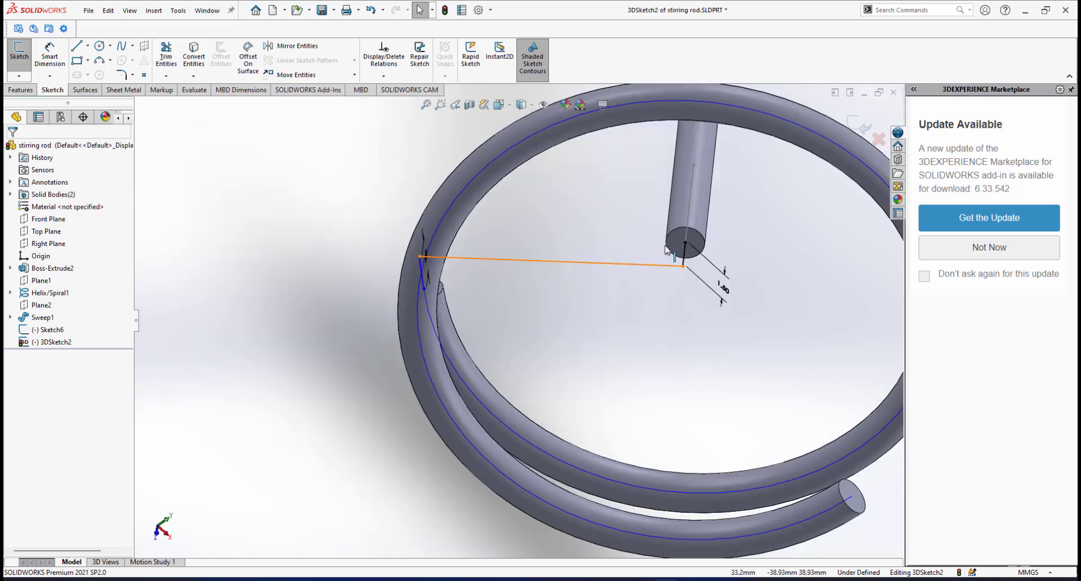
scroll(667, 262, "down", 2)
scroll(647, 282, "down", 1)
scroll(645, 284, "up", 1)
scroll(642, 290, "down", 3)
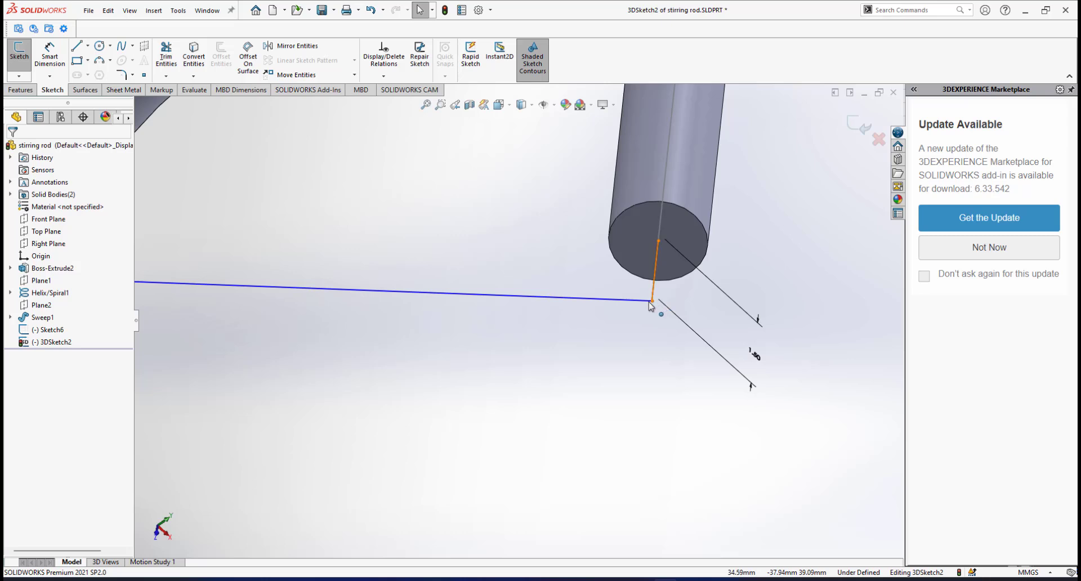
Fillet the rod-end and spiral-end corners of the connecting path with 1 mm radius.
left_click(120, 73)
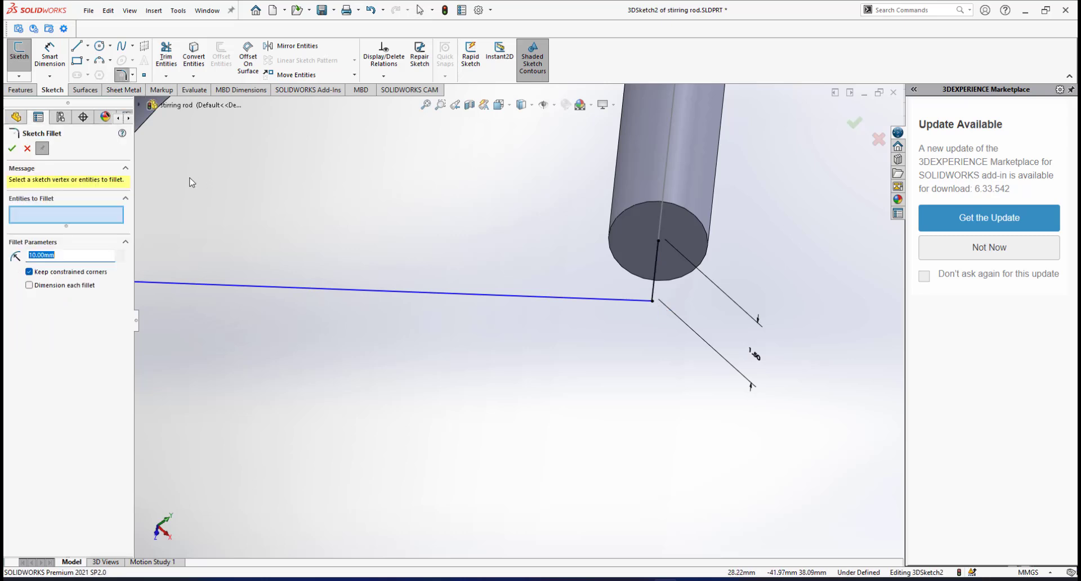
double_click(76, 255)
left_click(652, 300)
scroll(538, 336, "up", 3)
scroll(507, 338, "up", 2)
scroll(439, 333, "down", 2)
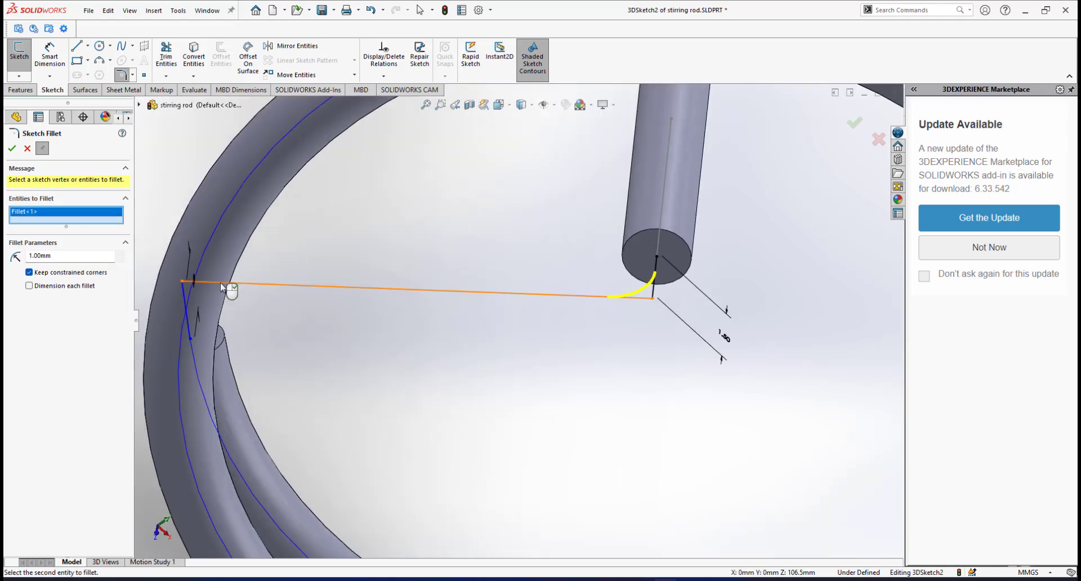
left_click(182, 282)
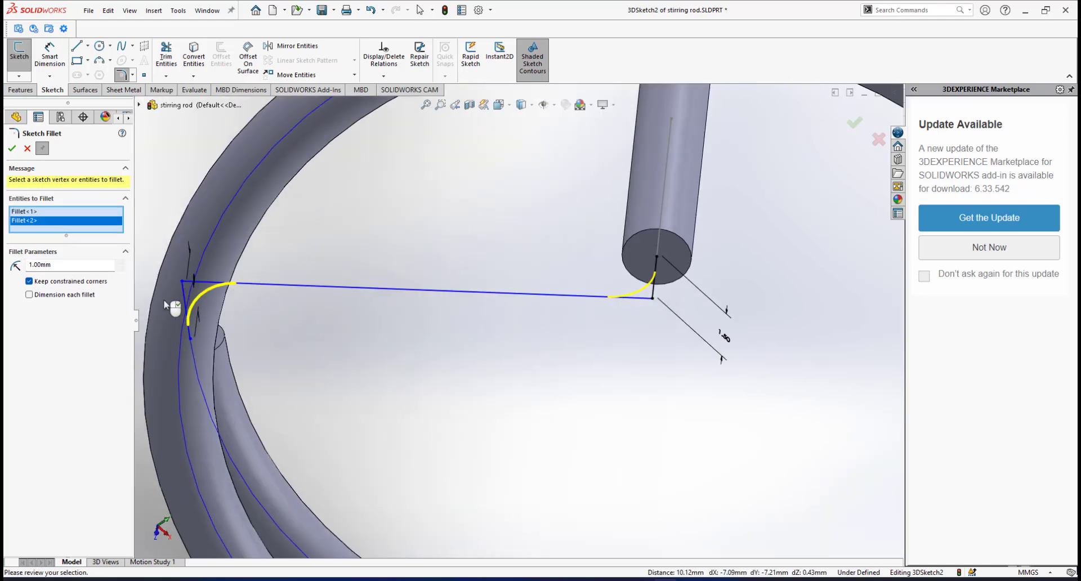
left_click(11, 148)
key("f")
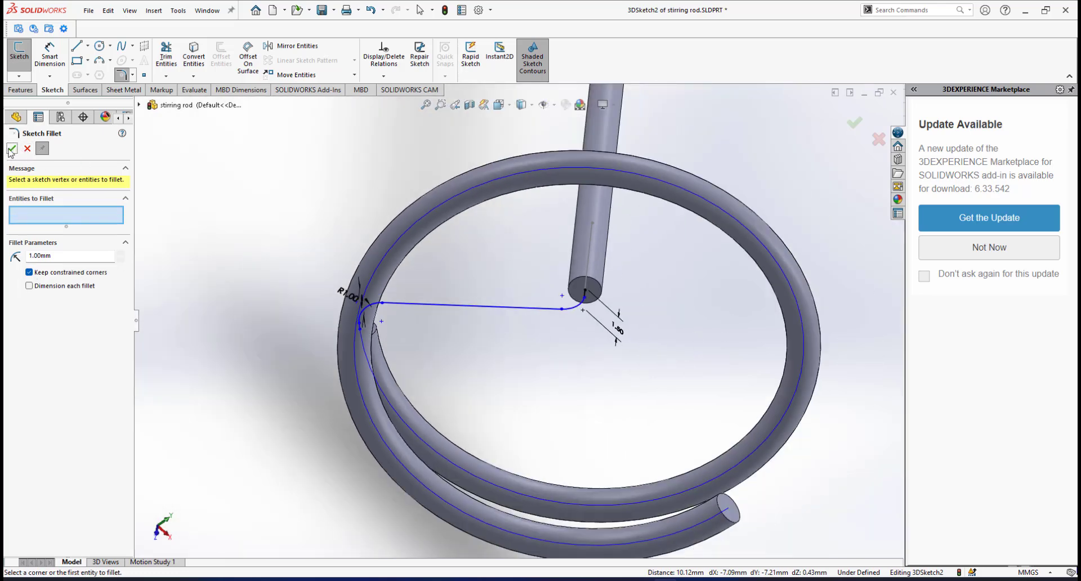
left_click(11, 150)
Orbit across the ring to inspect the filleted path at the rod's end face.
scroll(495, 303, "up", 1)
scroll(496, 302, "down", 4)
mouse_move(497, 303)
middle_mouse_down()
mouse_move(500, 284)
mouse_move(512, 289)
middle_mouse_up()
scroll(512, 290, "up", 1)
middle_click_drag(641, 234, 645, 260)
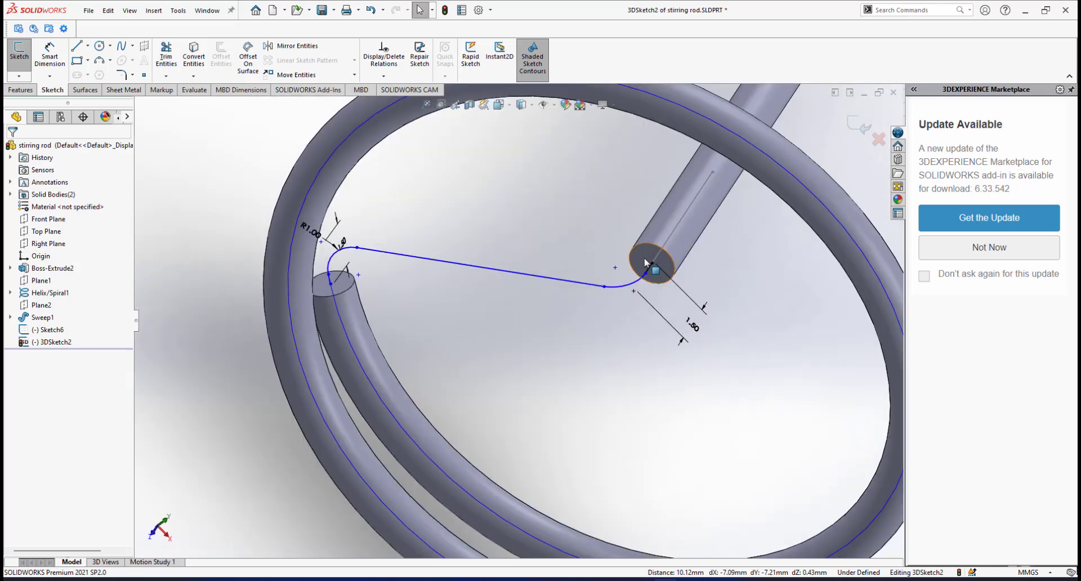
left_click(647, 252)
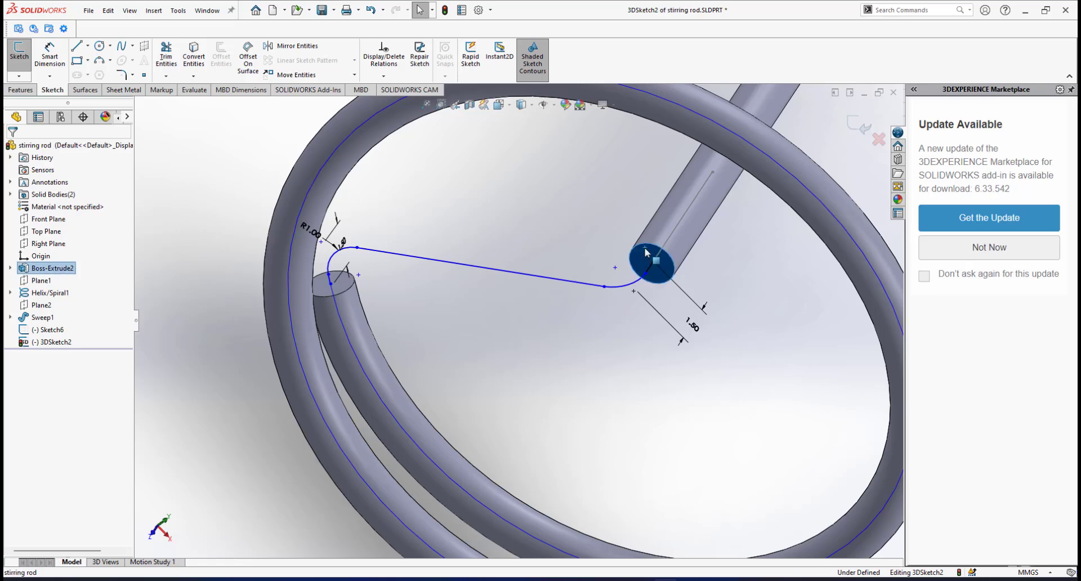
left_click(600, 220)
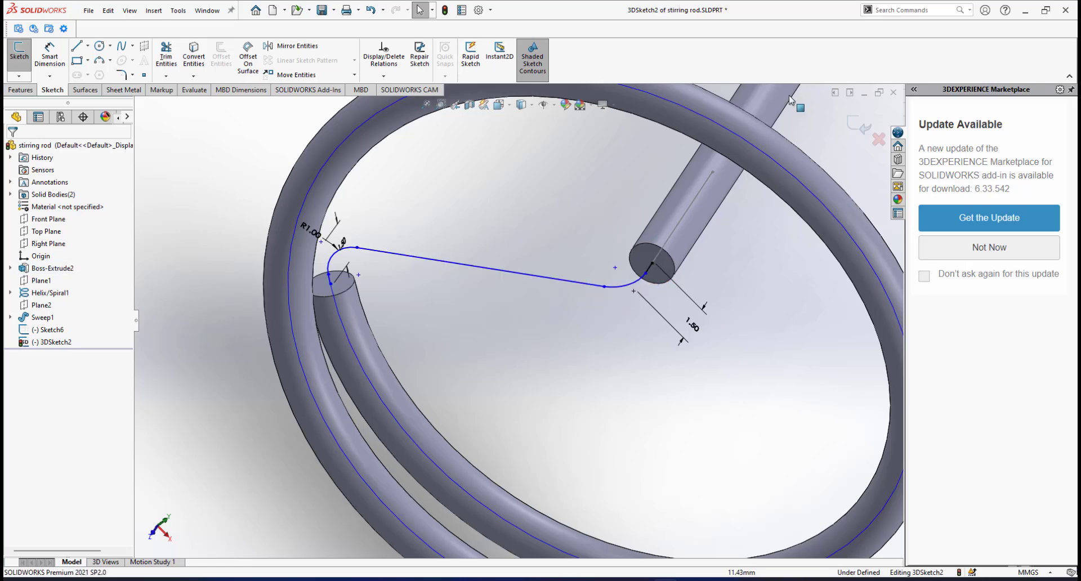
Exit the 3D sketch and clear the selection.
left_click(858, 125)
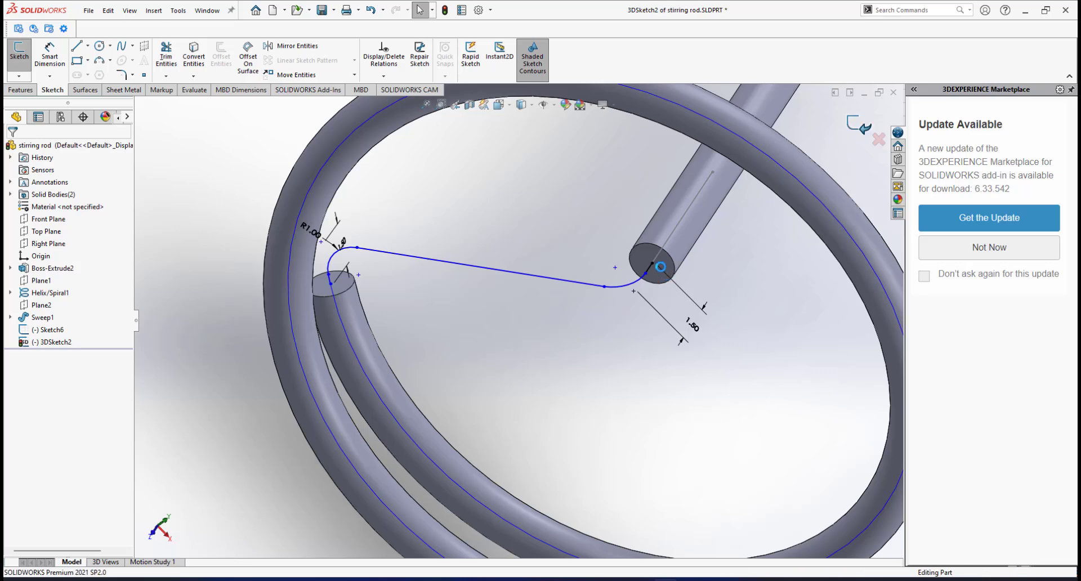
left_click(567, 247)
scroll(574, 264, "up", 3)
scroll(574, 265, "down", 3)
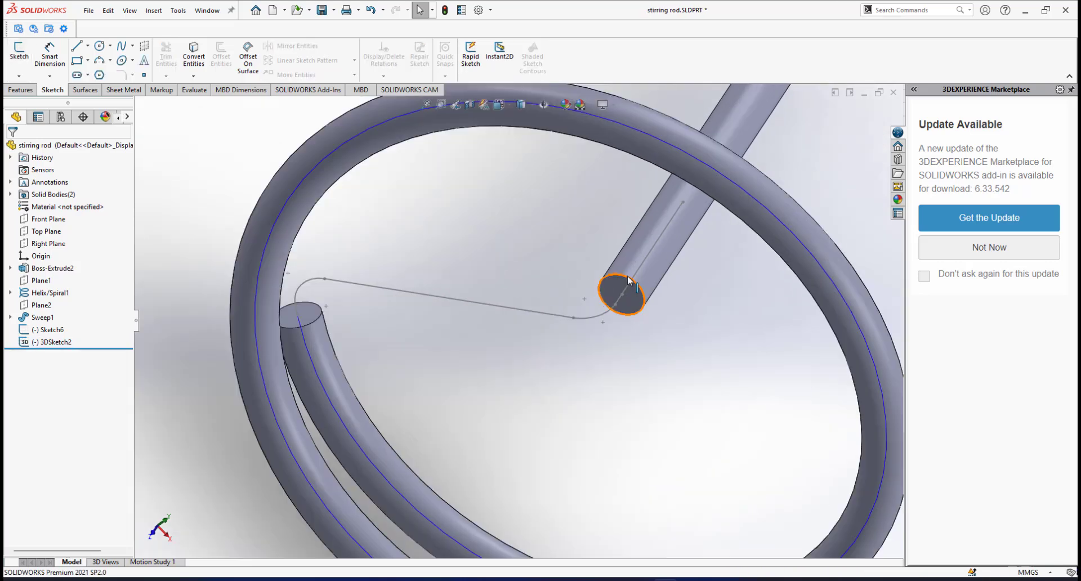
mouse_move(627, 276)
middle_mouse_down()
mouse_move(619, 260)
mouse_move(633, 264)
middle_mouse_up()
Start a Swept Boss/Base with the rod's end face as profile and begin a SelectionManager path group.
left_click(21, 90)
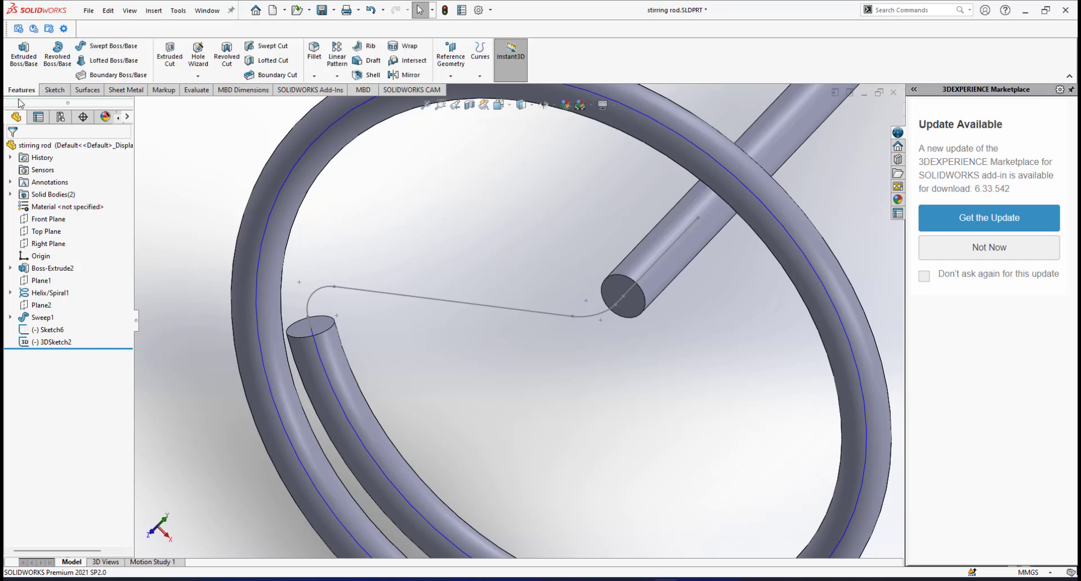
left_click(107, 46)
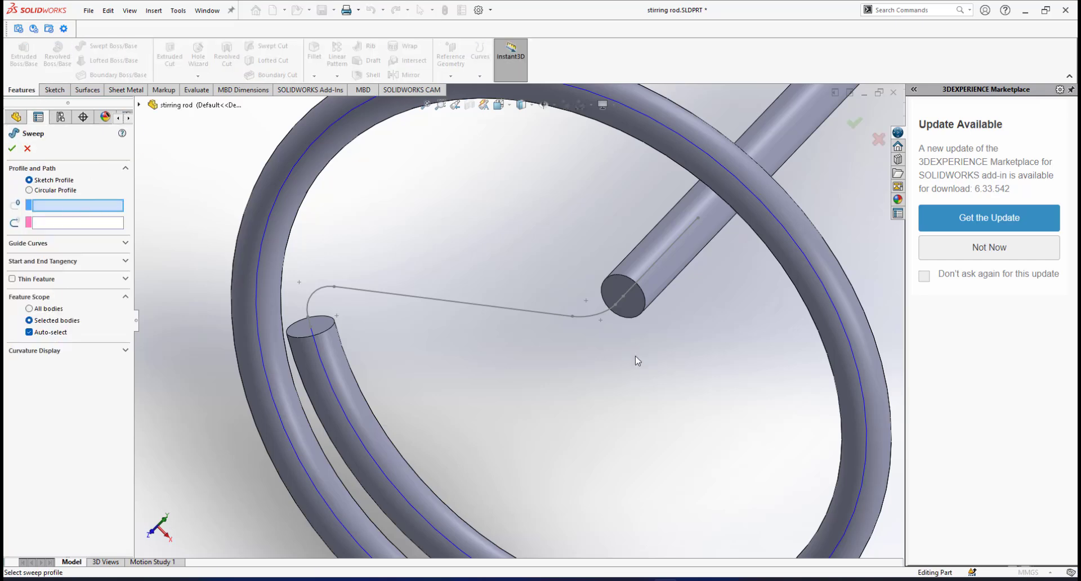
left_click(616, 290)
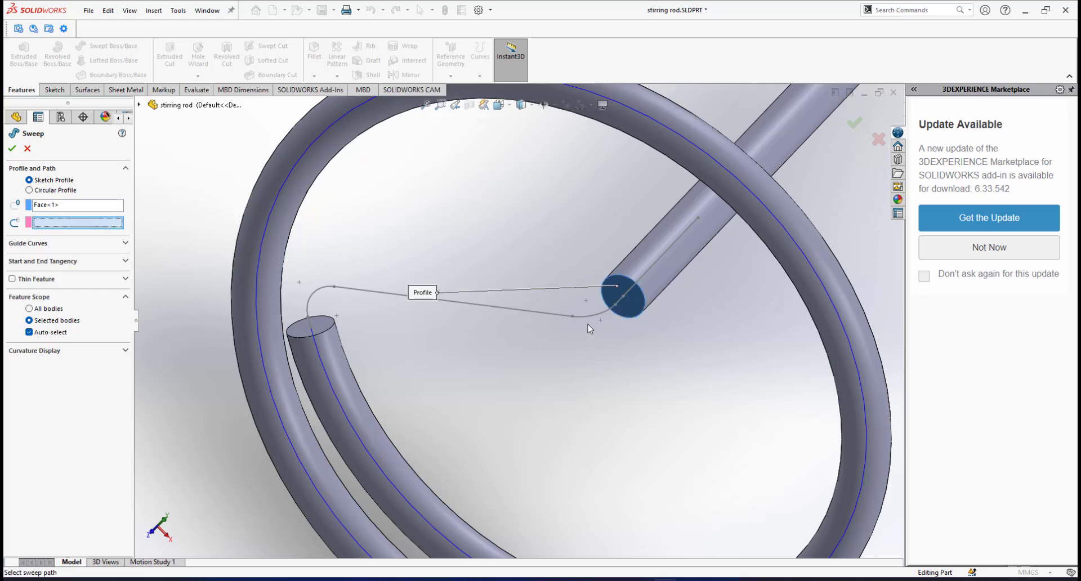
right_click(529, 204)
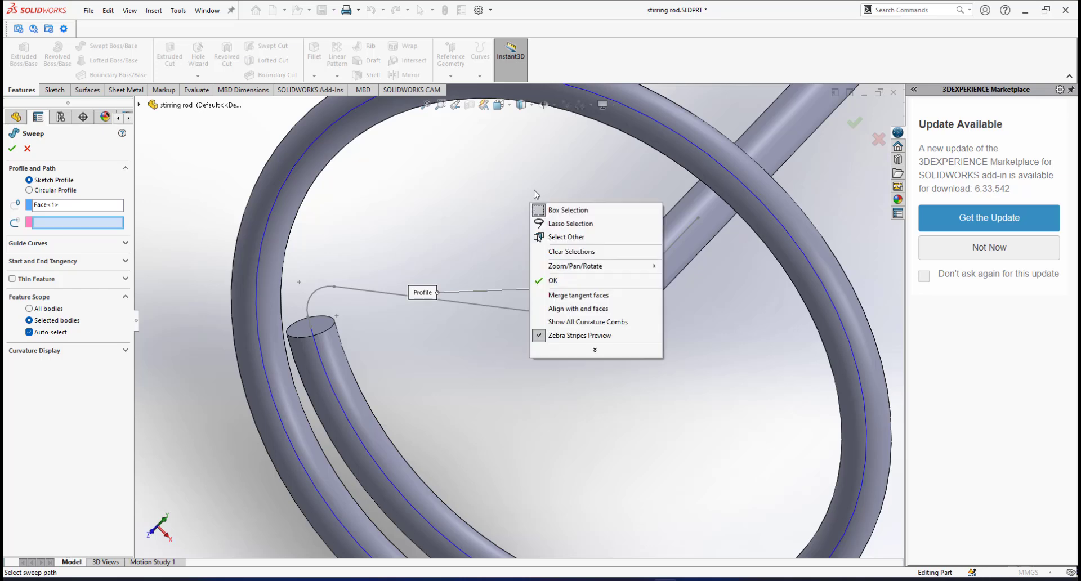
left_click(584, 356)
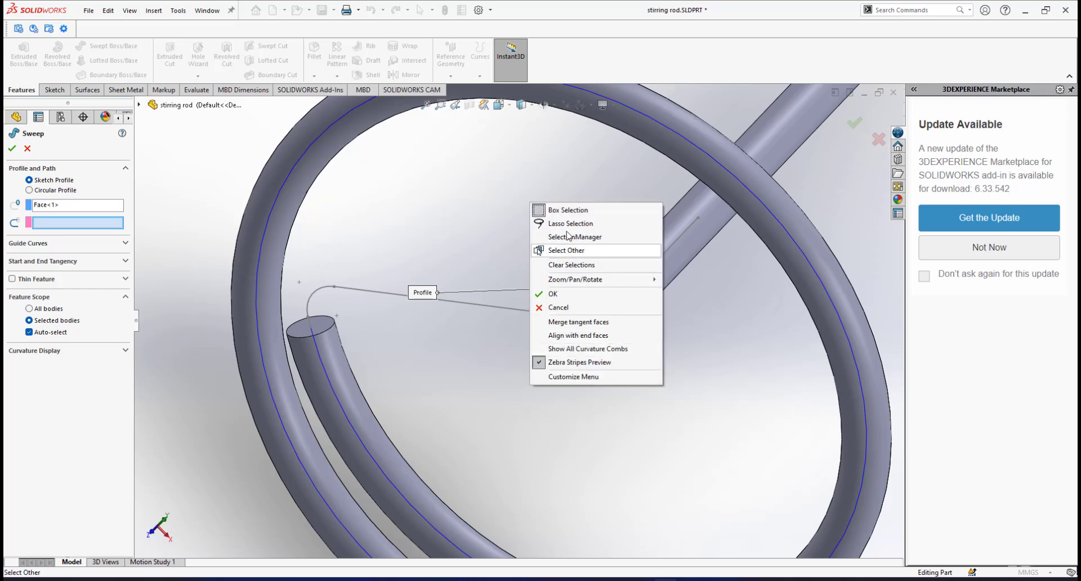
left_click(570, 237)
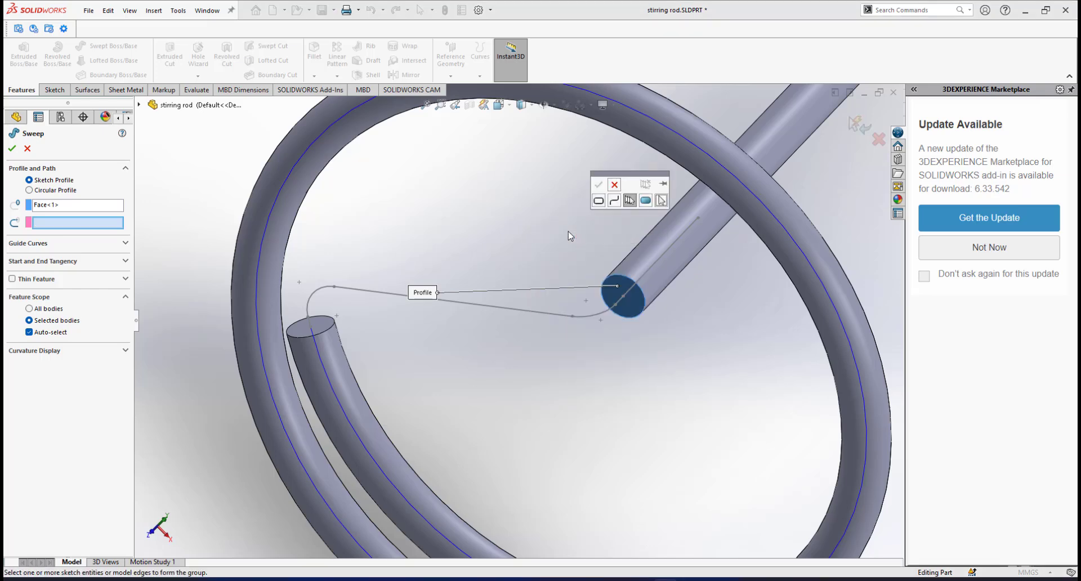
left_click(629, 202)
Group the two short lines, both fillet arcs and the long line as the sweep path.
scroll(617, 299, "down", 2)
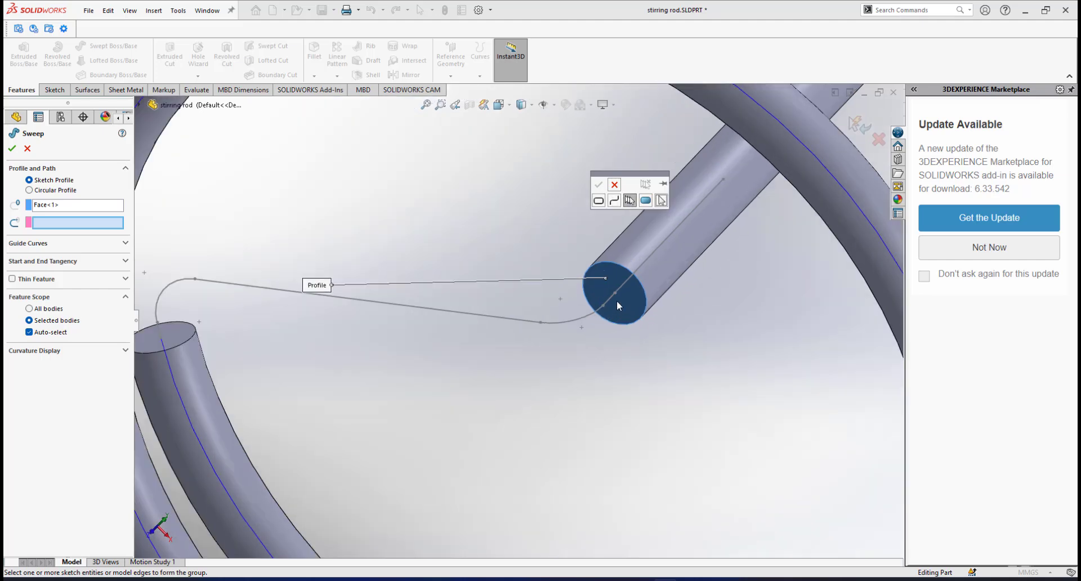
left_click(611, 301)
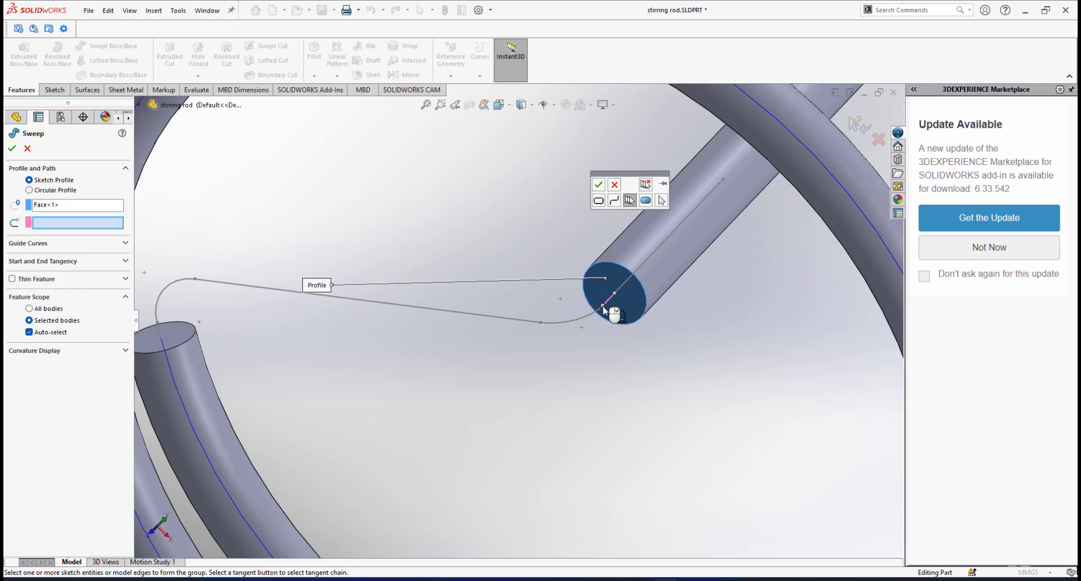
left_click(596, 313)
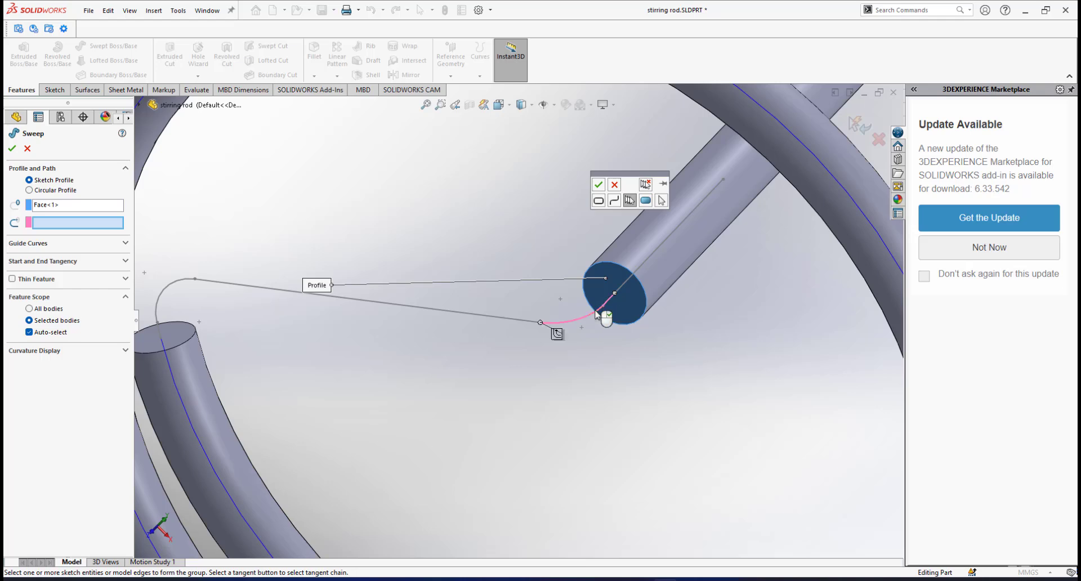
left_click(490, 319)
scroll(283, 309, "up", 2)
left_click(276, 304)
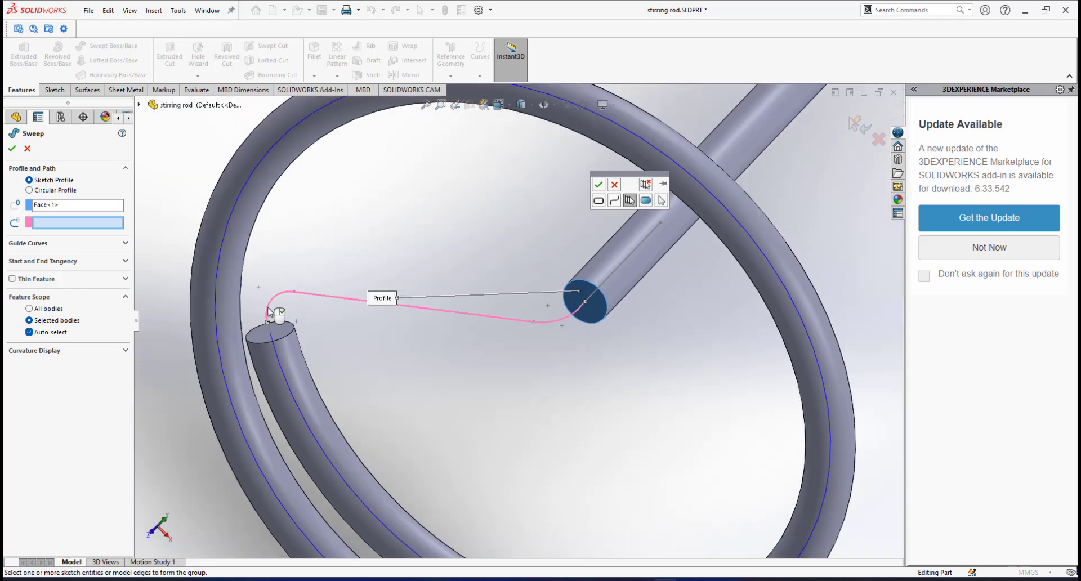
scroll(279, 313, "down", 3)
left_click(349, 328)
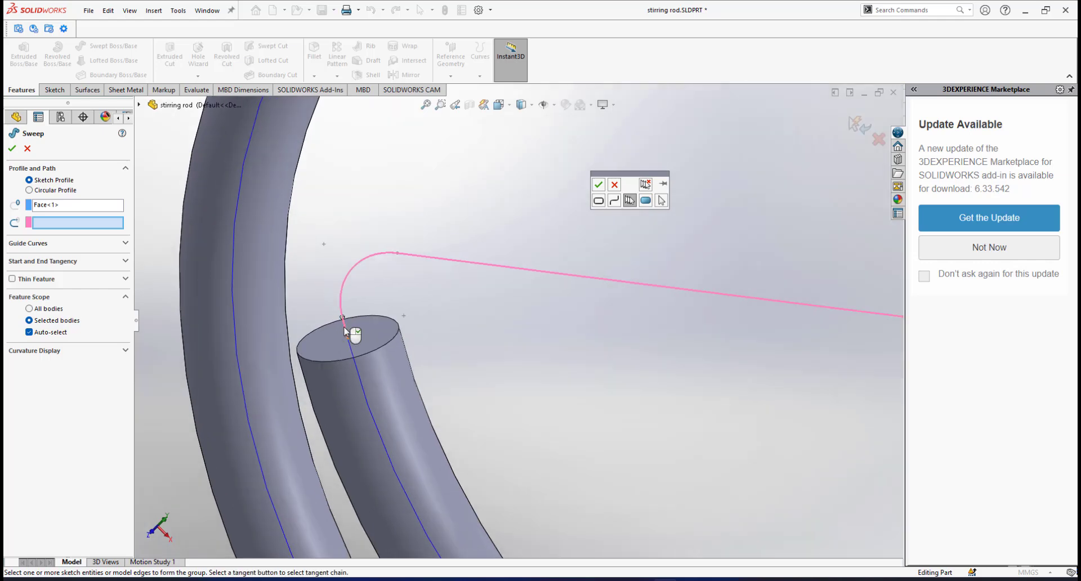
scroll(579, 357, "up", 3)
scroll(676, 315, "down", 2)
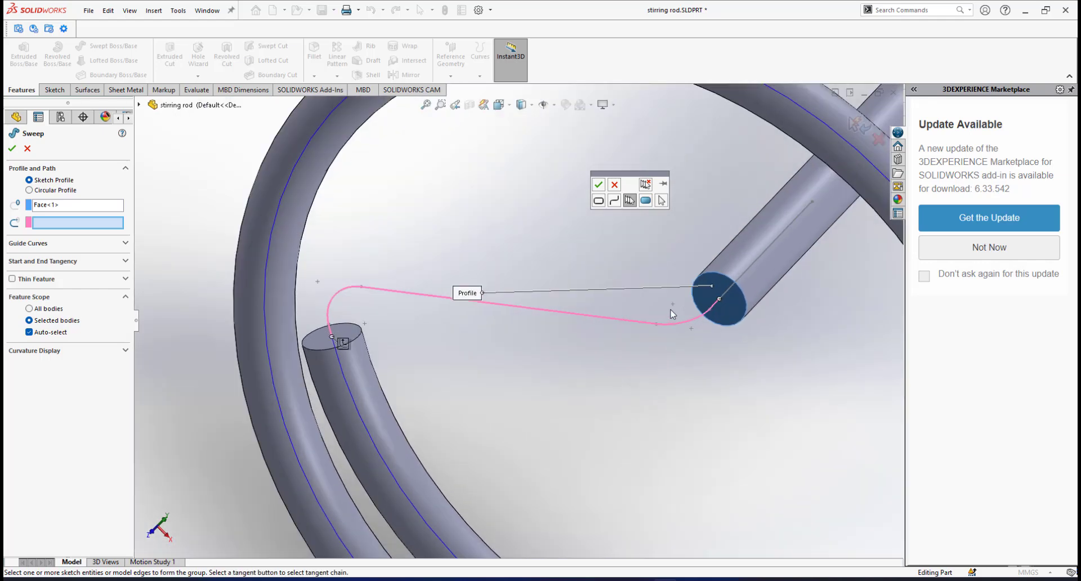
left_click(598, 185)
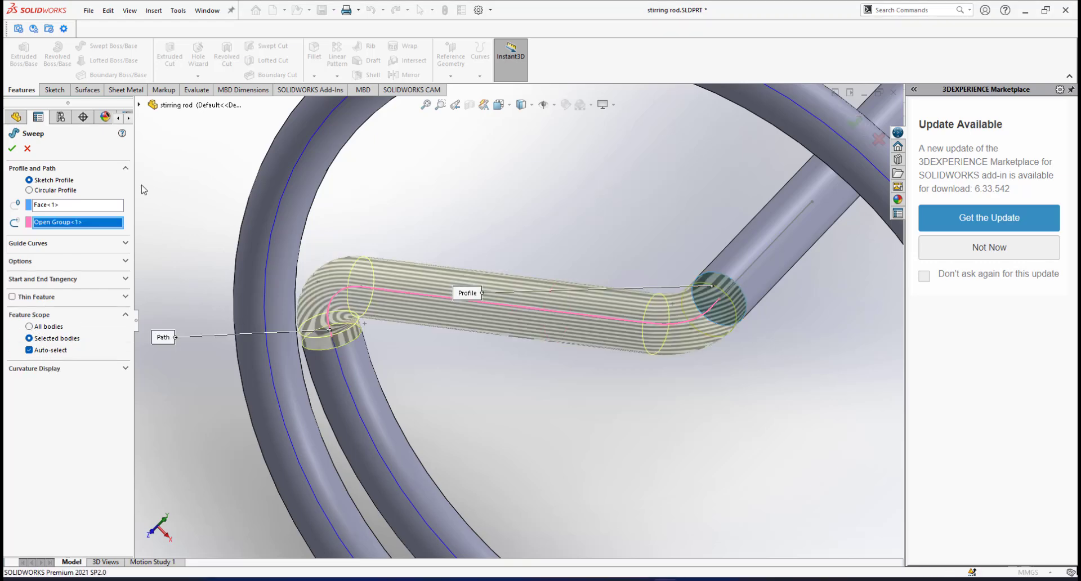
left_click(12, 149)
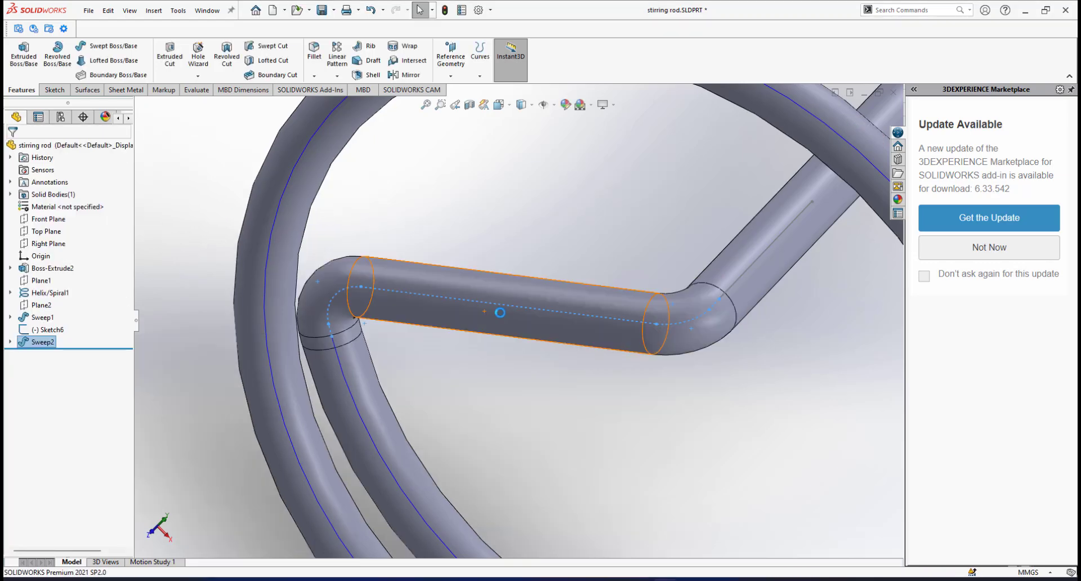
scroll(546, 281, "up", 5)
middle_click_drag(546, 280, 664, 354)
key("space")
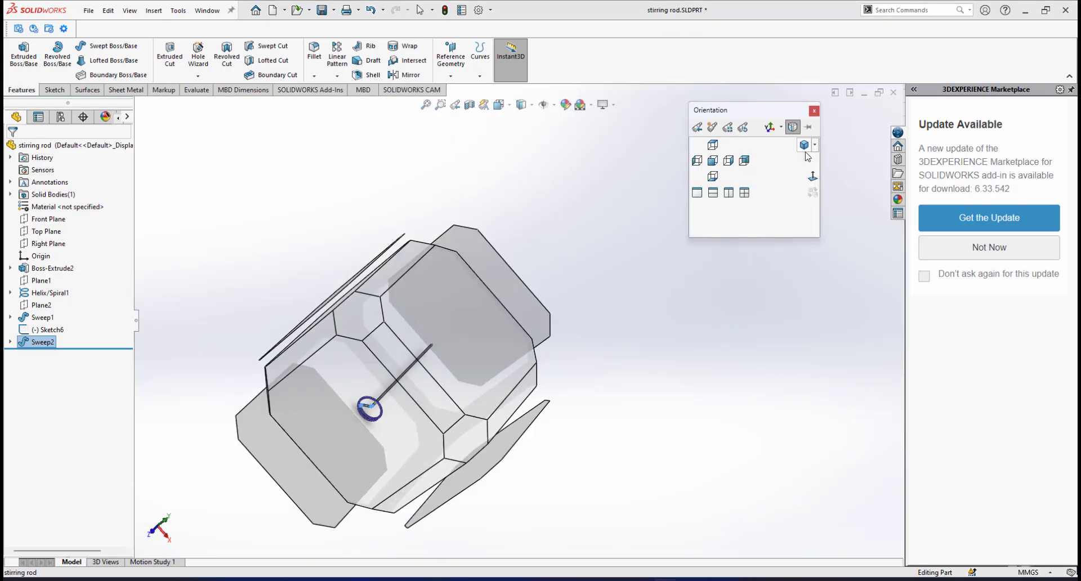
left_click(804, 145)
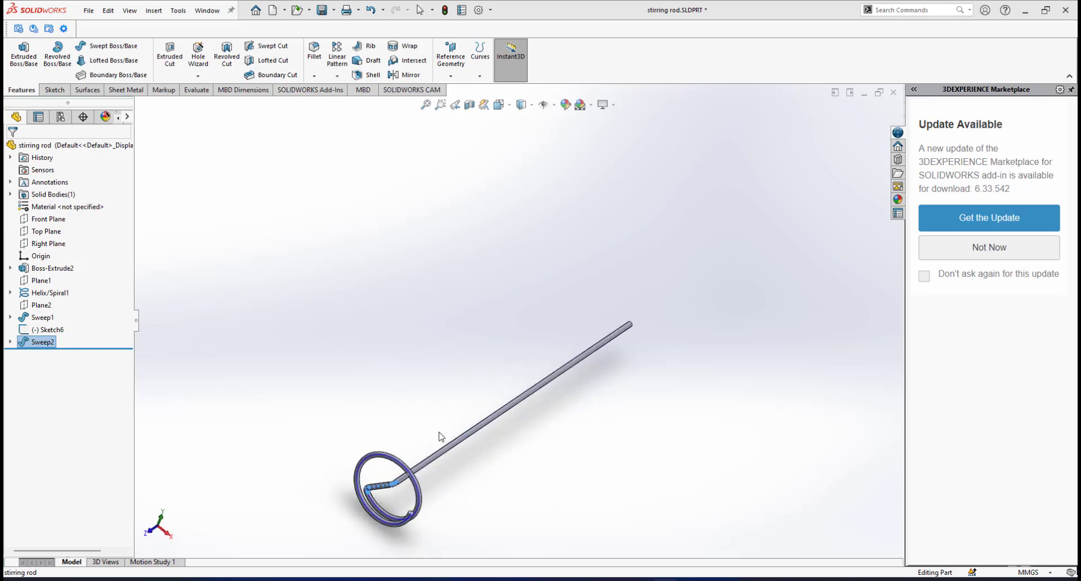
scroll(337, 437, "down", 2)
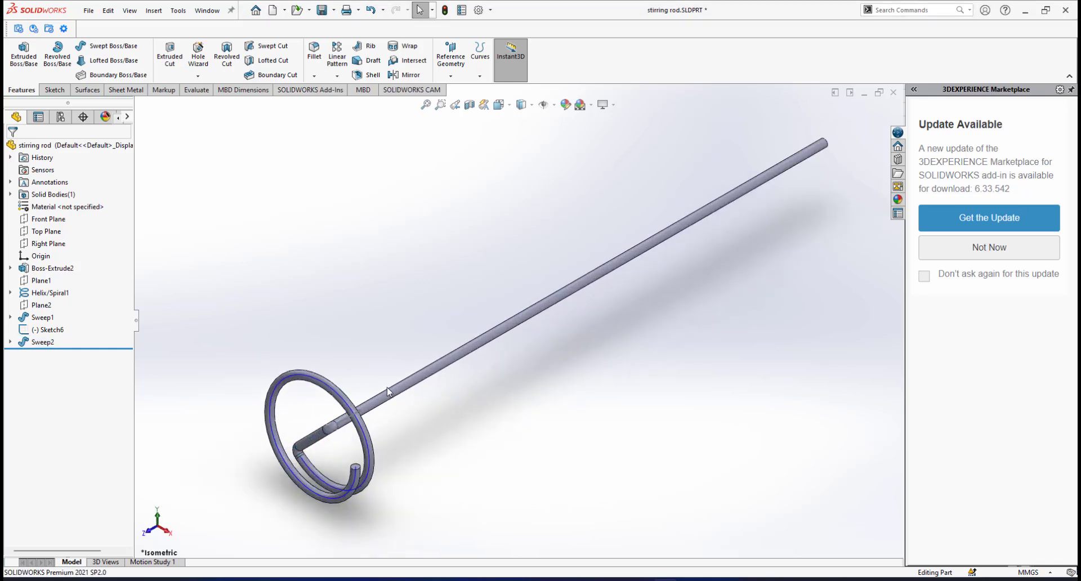
scroll(387, 391, "up", 2)
middle_click_drag(439, 345, 464, 325)
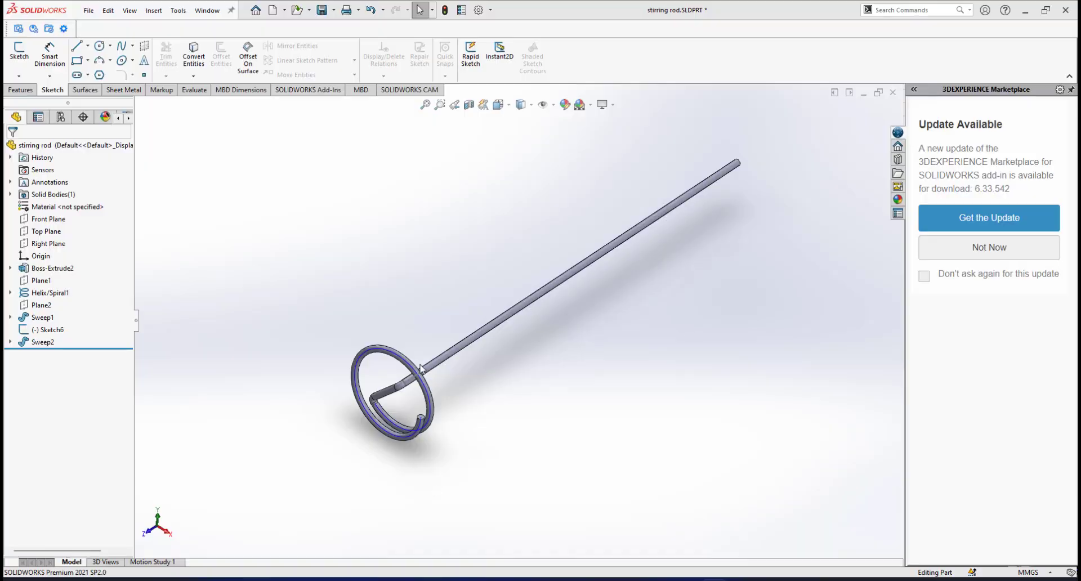
scroll(426, 413, "down", 1)
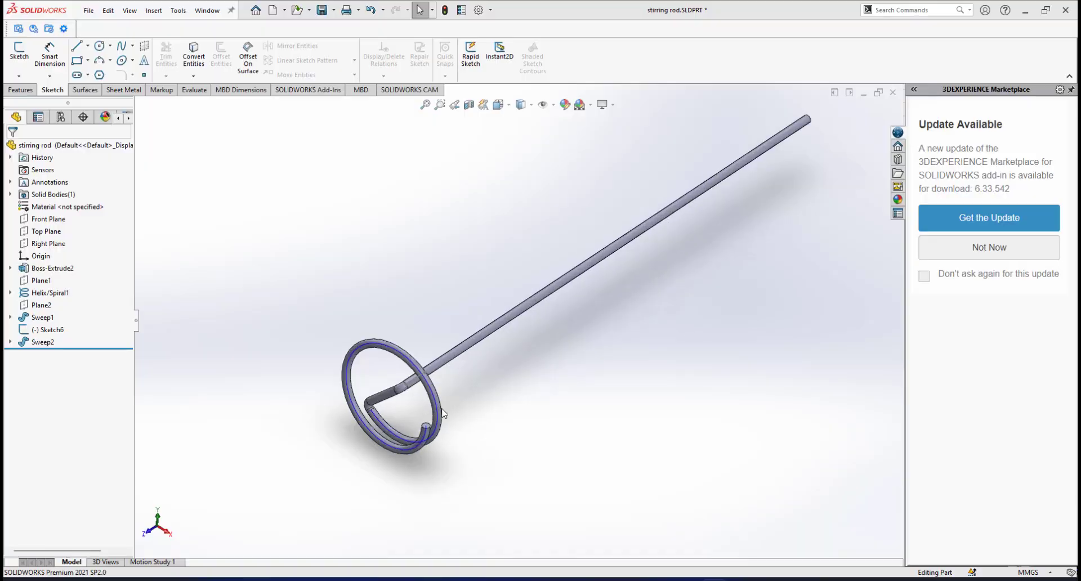
scroll(441, 409, "down", 1)
scroll(481, 330, "up", 2)
scroll(481, 329, "down", 1)
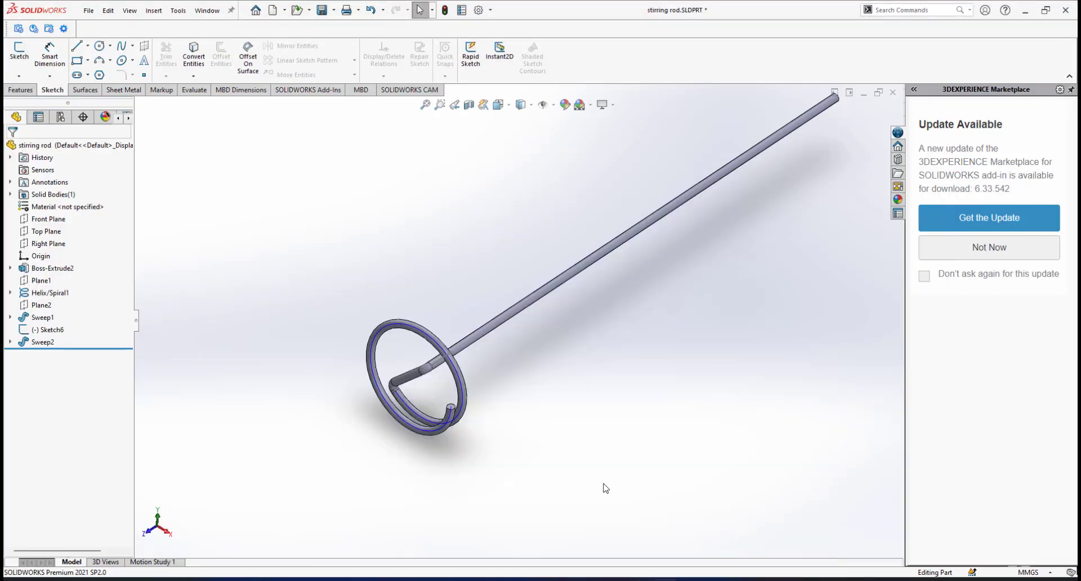
Select Helix/Spiral1 in the tree, then pick the spiral curve inside the ring.
scroll(431, 397, "down", 4)
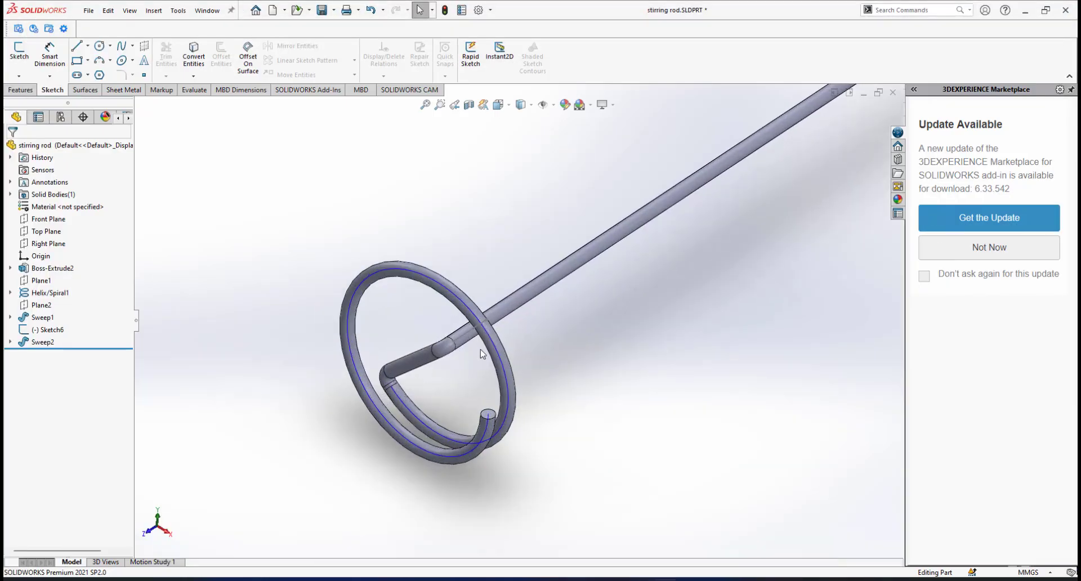
scroll(494, 352, "down", 2)
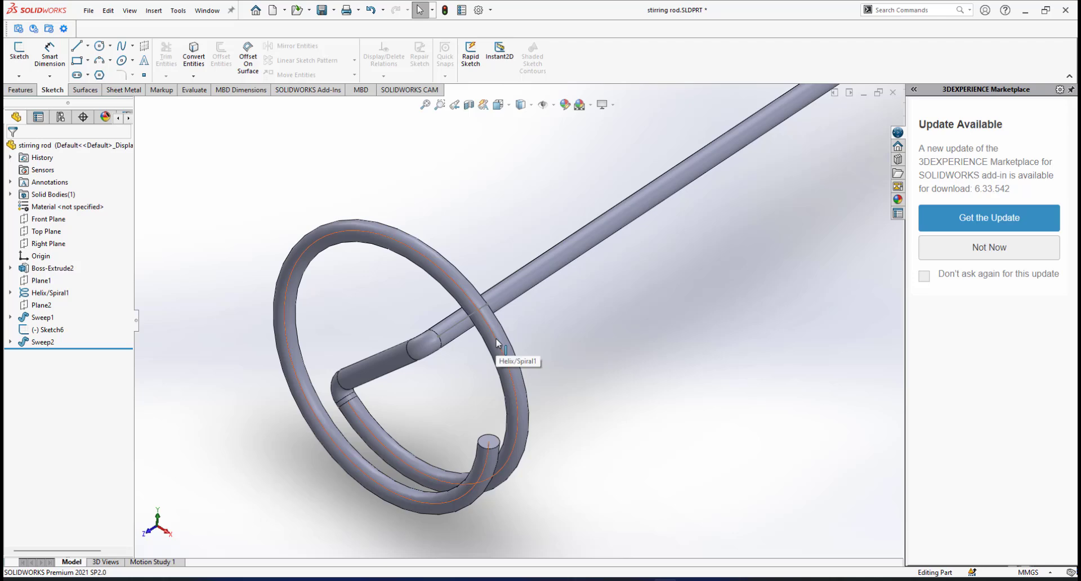
left_click(51, 291)
left_click(572, 338)
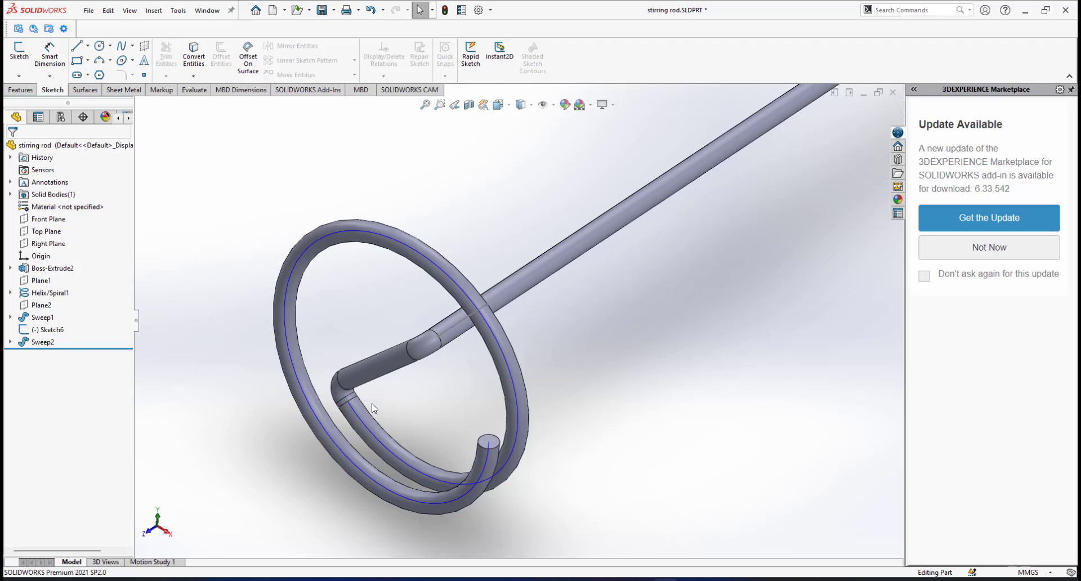
scroll(402, 418, "up", 2)
scroll(418, 406, "down", 2)
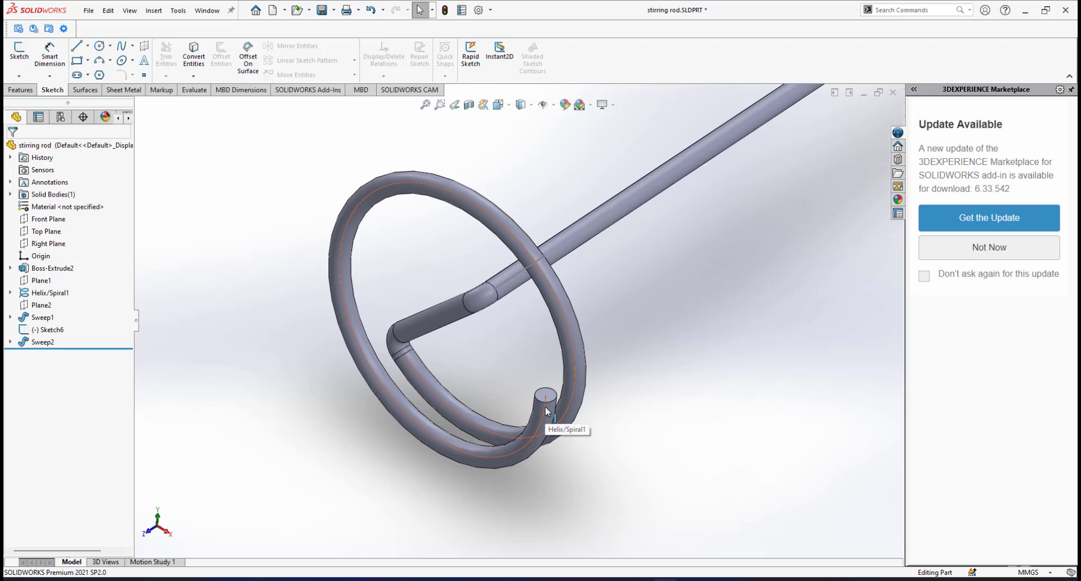
scroll(546, 411, "down", 3)
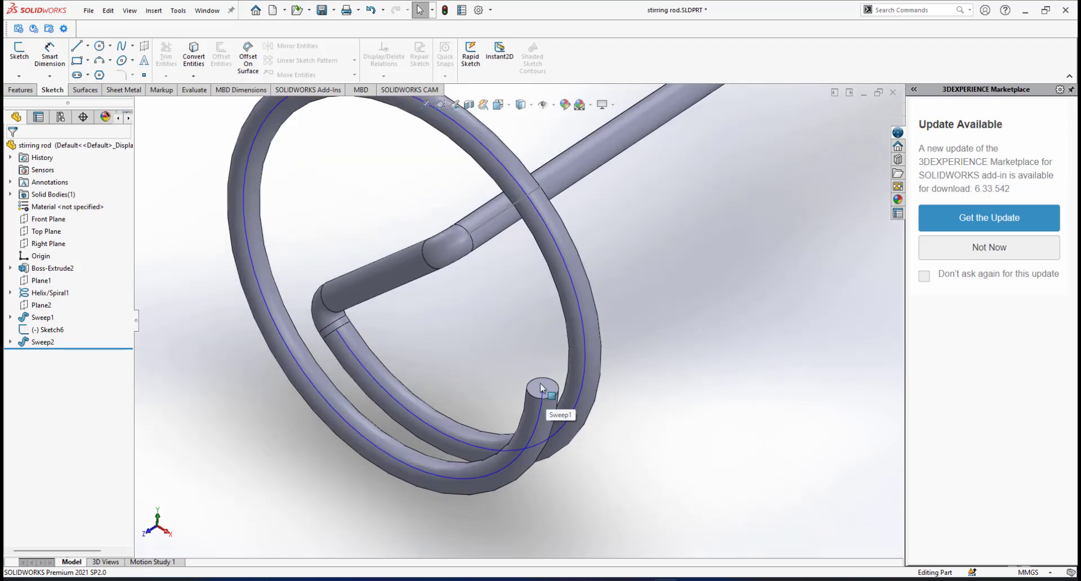
left_click(543, 402)
left_click(21, 90)
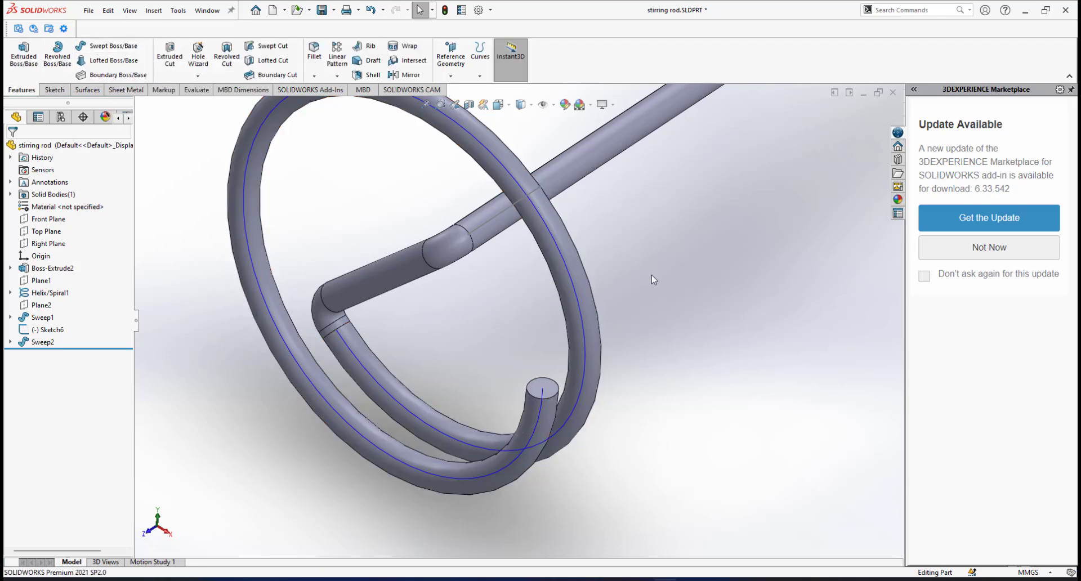
scroll(651, 275, "up", 3)
Switch to the Surfaces tools and pick the Helix/Spiral1 curve inside the ring.
left_click(96, 91)
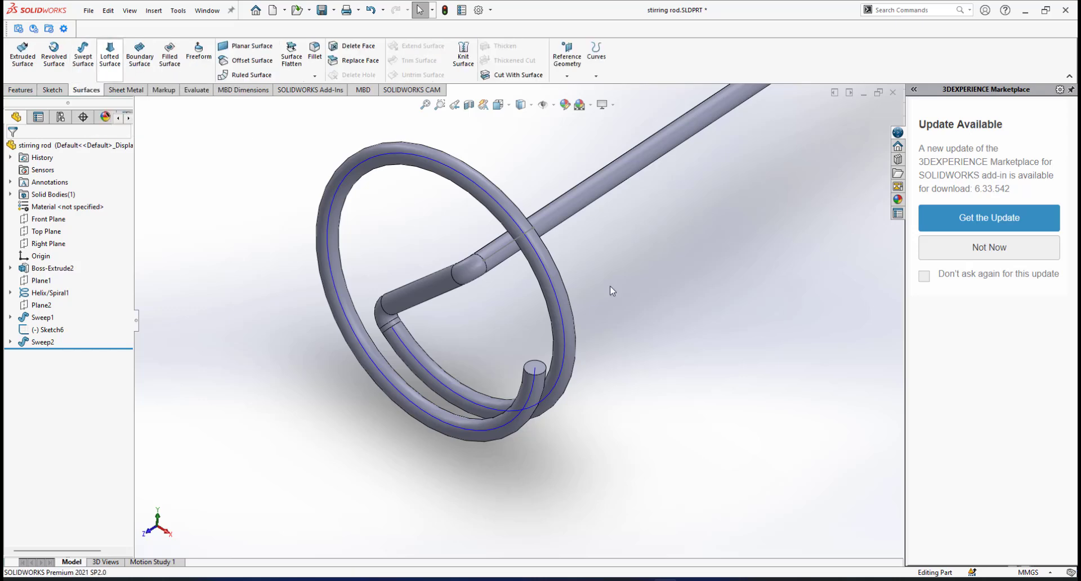
scroll(540, 370, "down", 3)
scroll(541, 370, "down", 2)
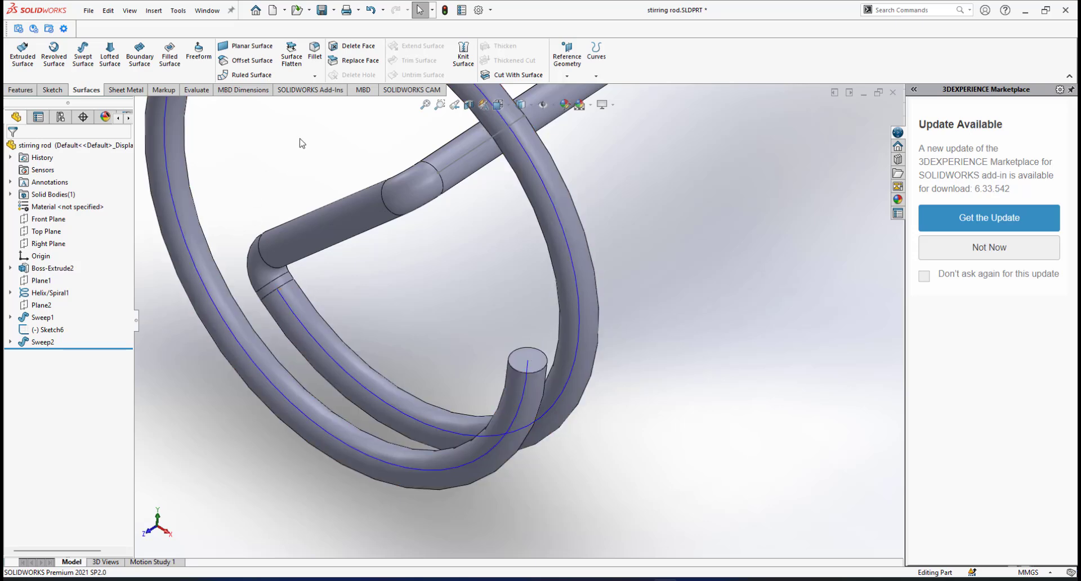
scroll(555, 346, "up", 3)
scroll(532, 319, "down", 1)
scroll(532, 319, "up", 1)
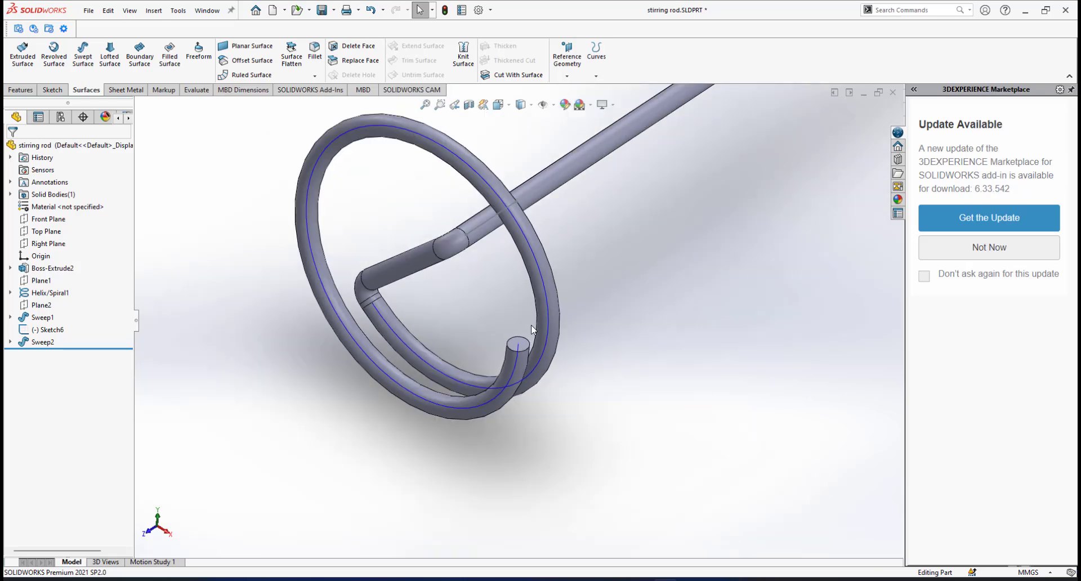
scroll(531, 320, "down", 4)
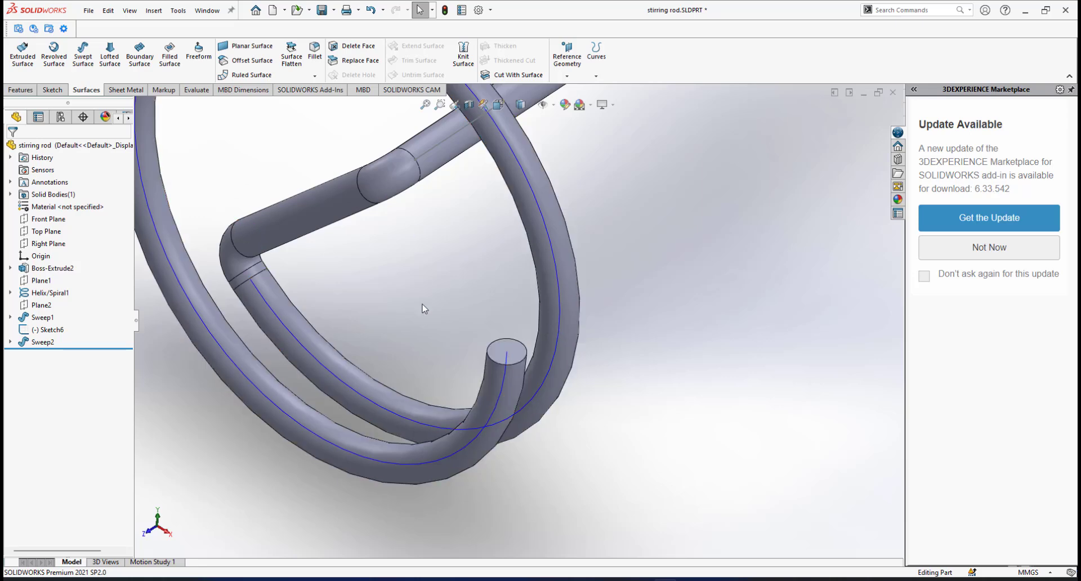
scroll(422, 308, "up", 2)
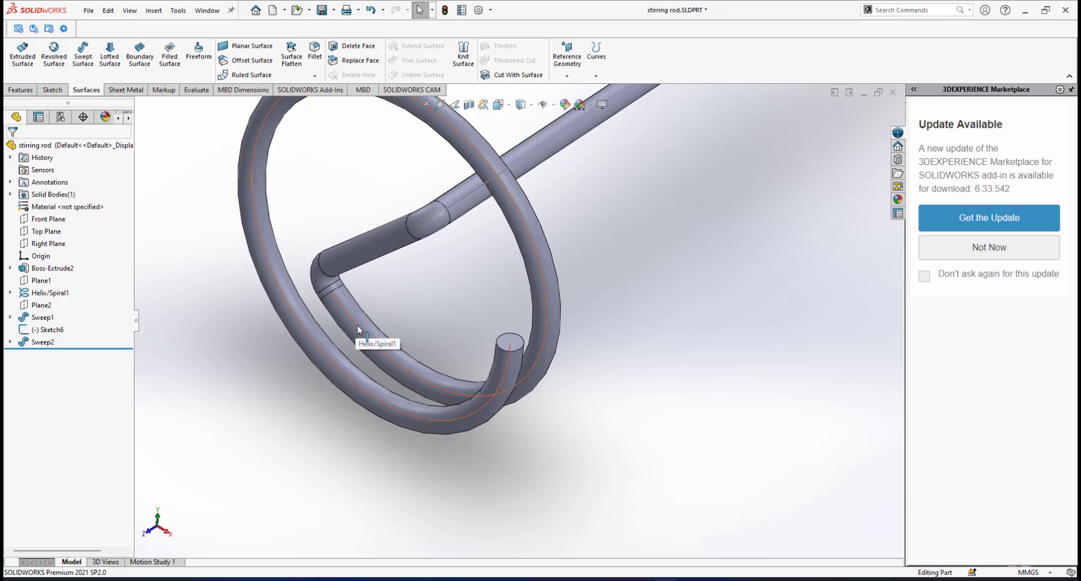
left_click(528, 330)
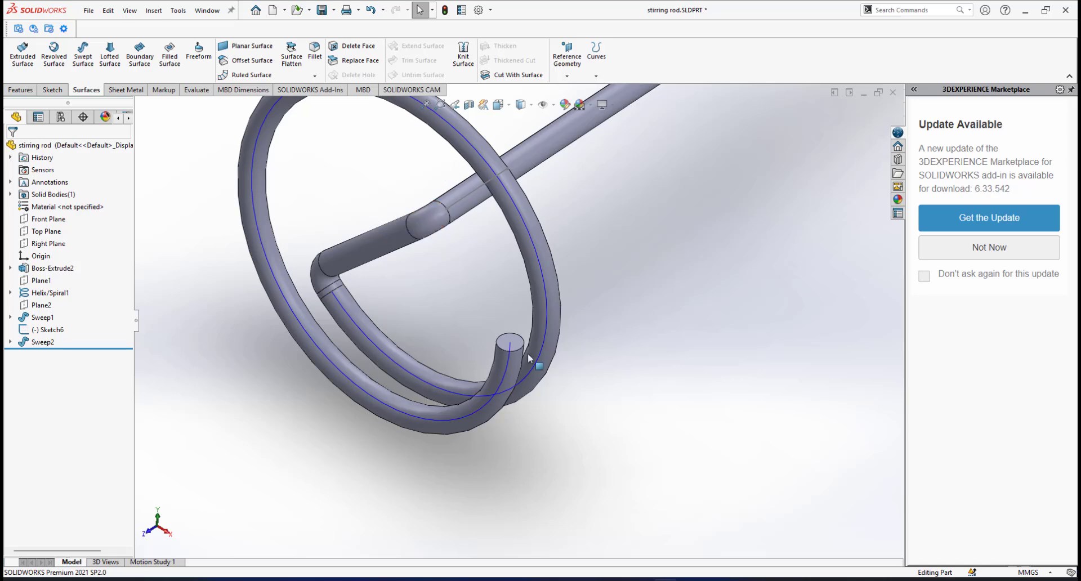
scroll(512, 345, "down", 2)
scroll(513, 344, "down", 1)
scroll(513, 342, "up", 2)
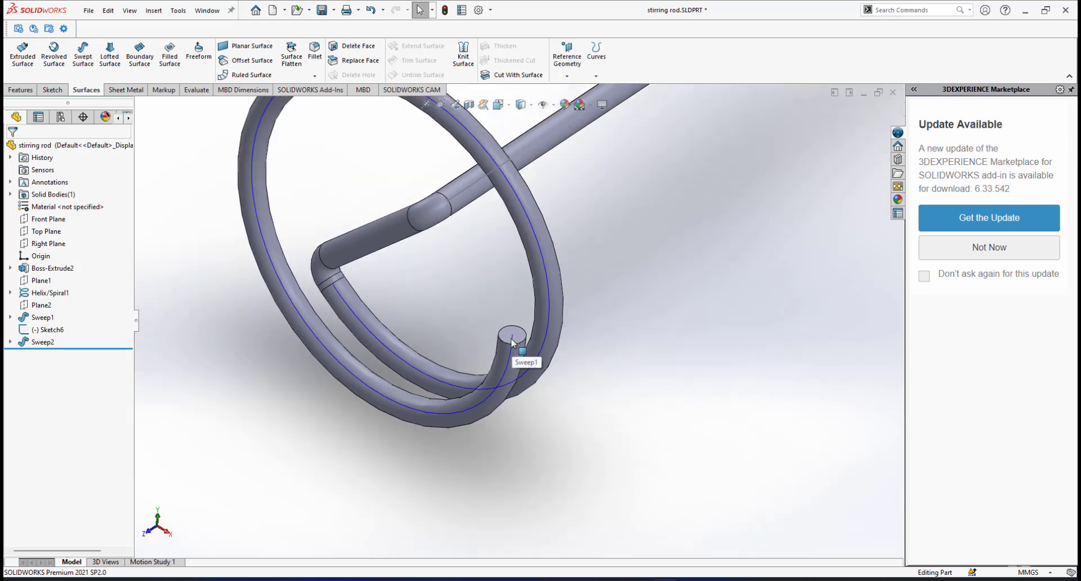
scroll(513, 340, "down", 1)
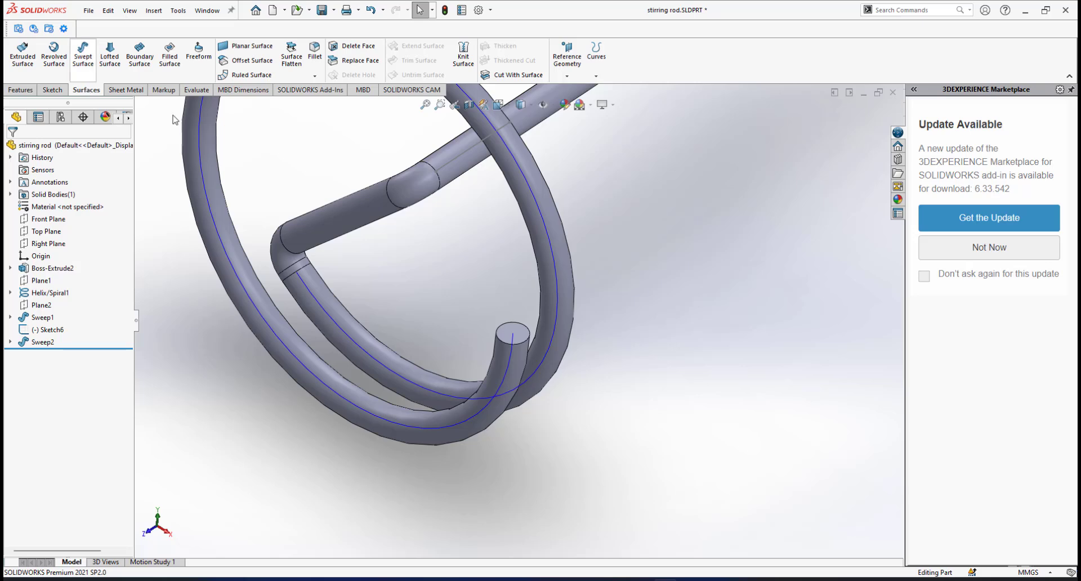
scroll(536, 256, "down", 2)
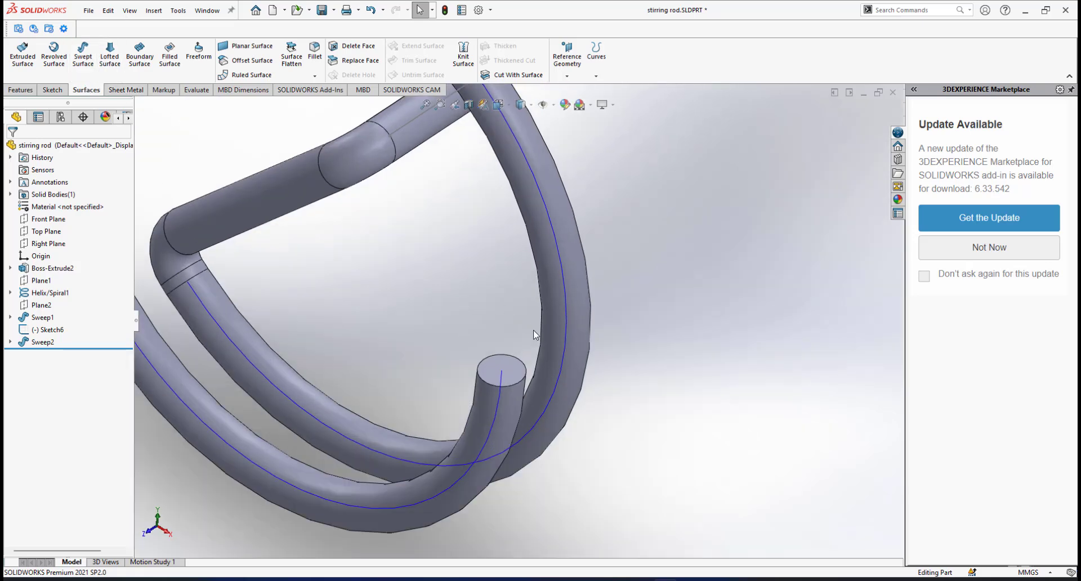
scroll(507, 365, "down", 1)
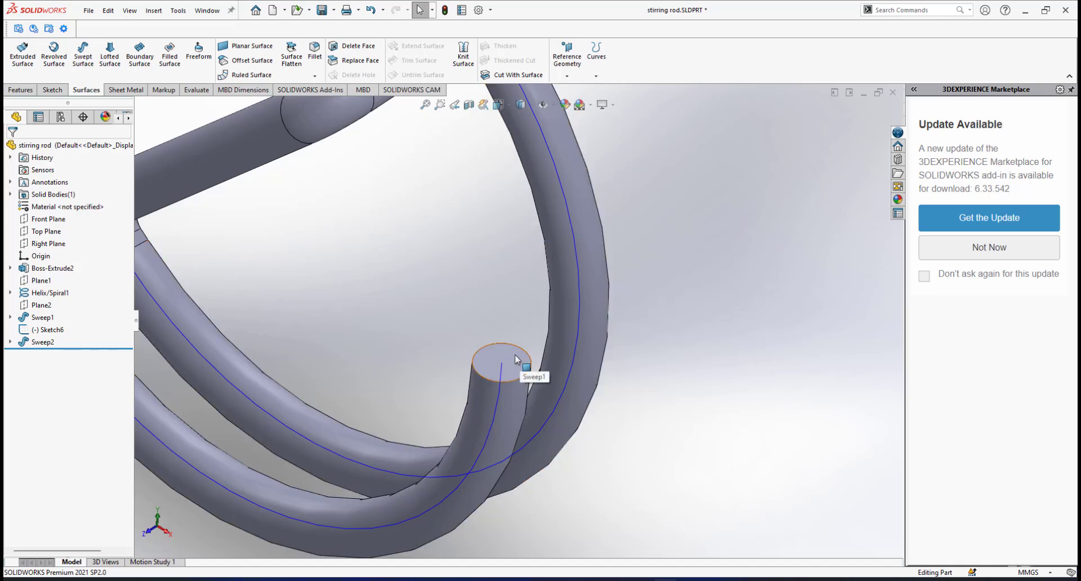
Sketch a straight line from the centre of the ring's flat end face.
left_click(515, 359)
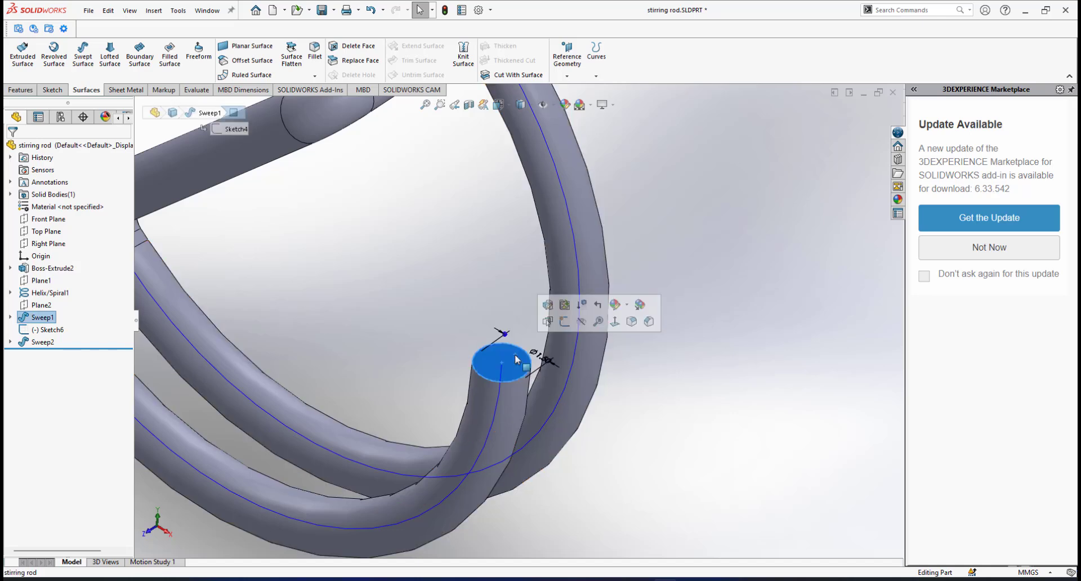
left_click(566, 323)
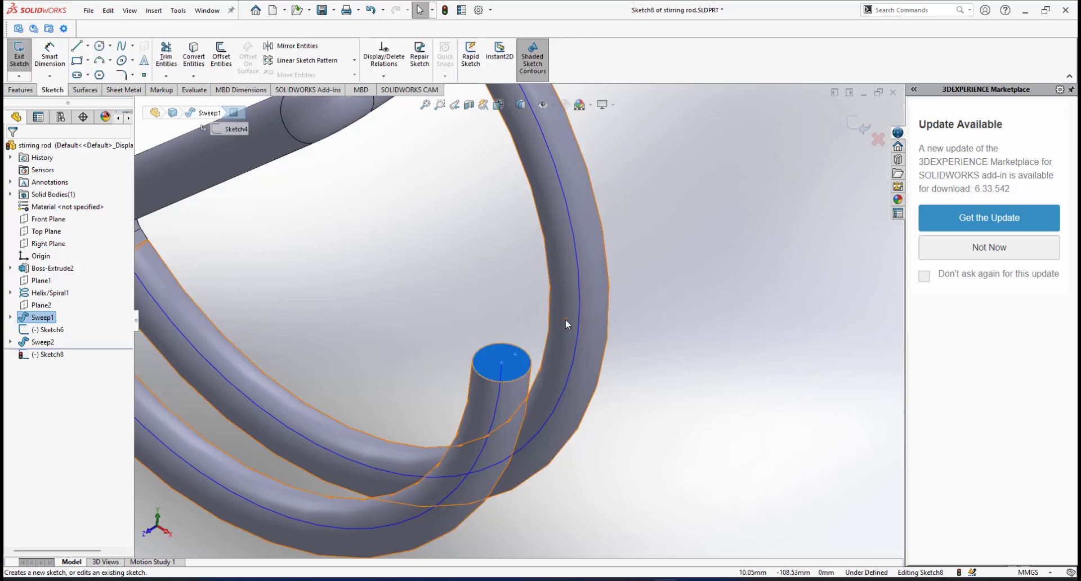
left_click(77, 48)
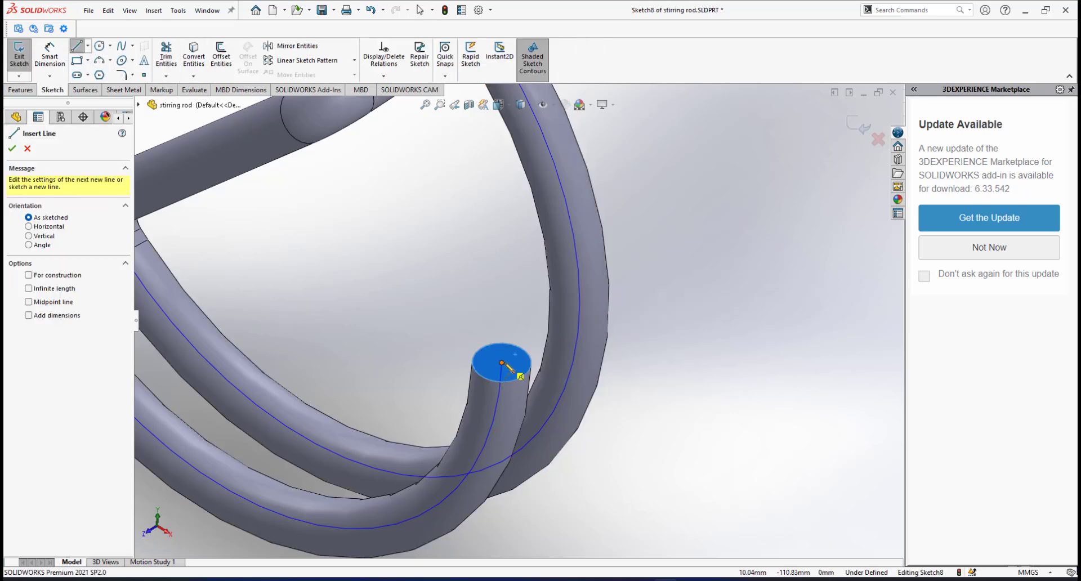
left_click(502, 363)
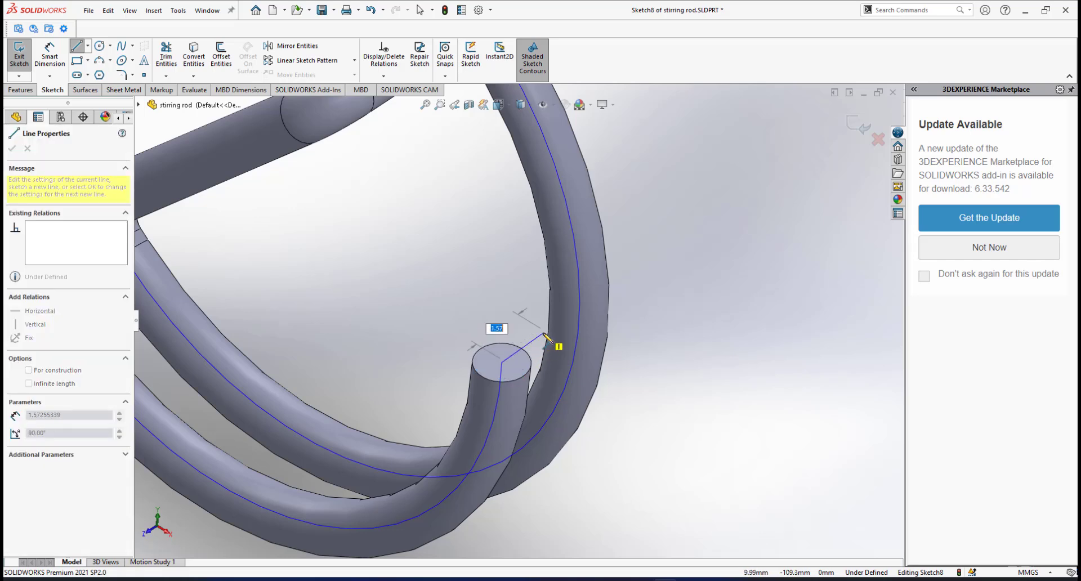
right_click(629, 302)
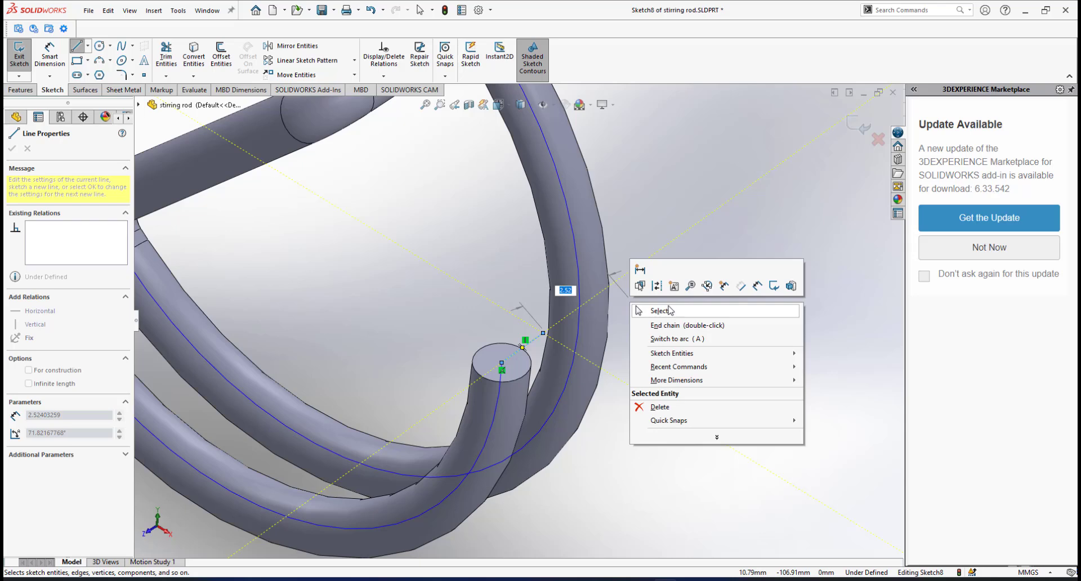
left_click(668, 310)
Dimension the end-face line to 1.50 mm.
right_click(655, 269)
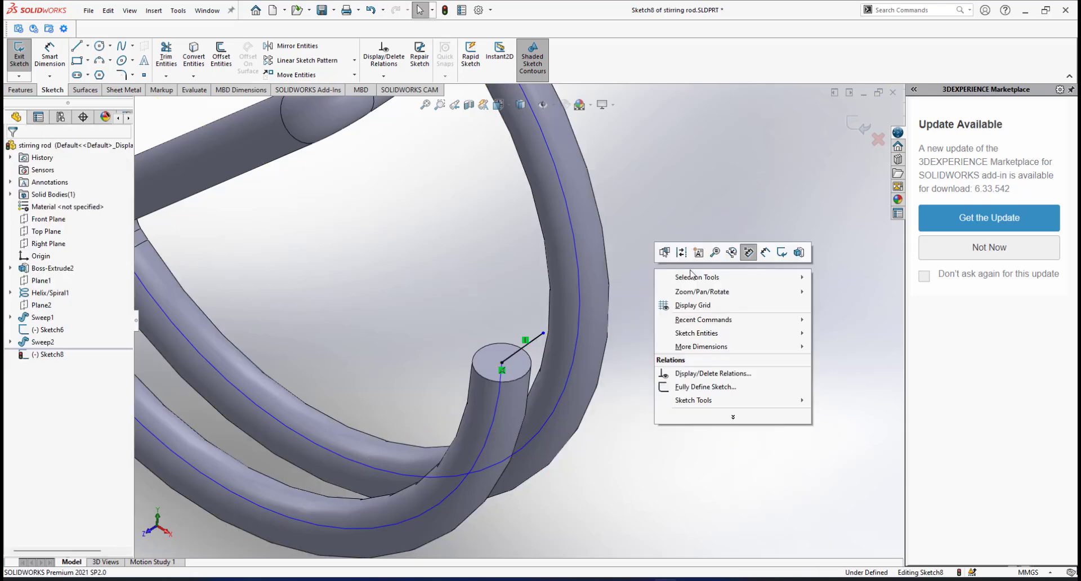
left_click(767, 253)
left_click(518, 350)
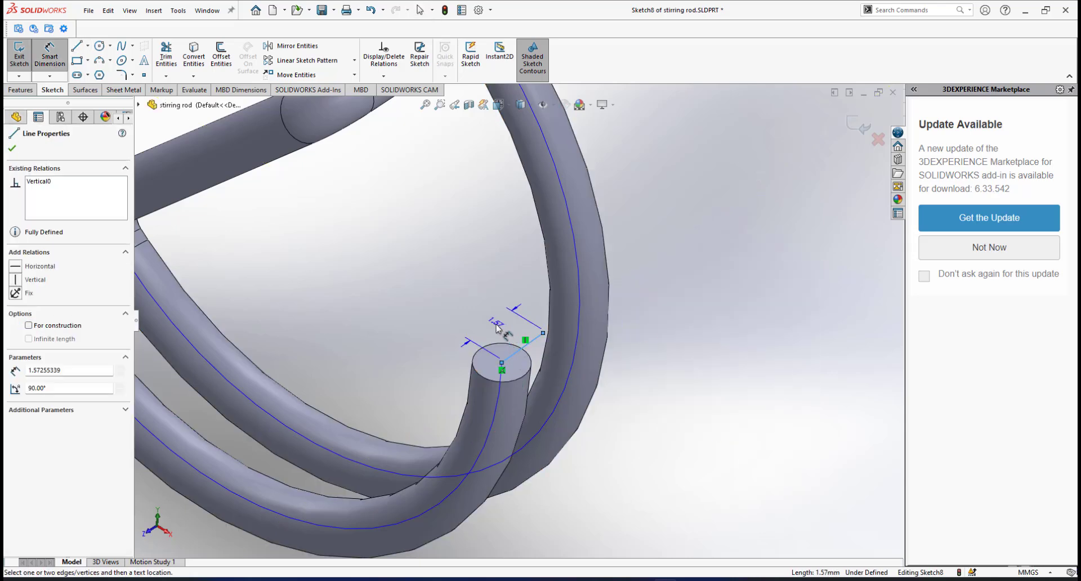
left_click(495, 324)
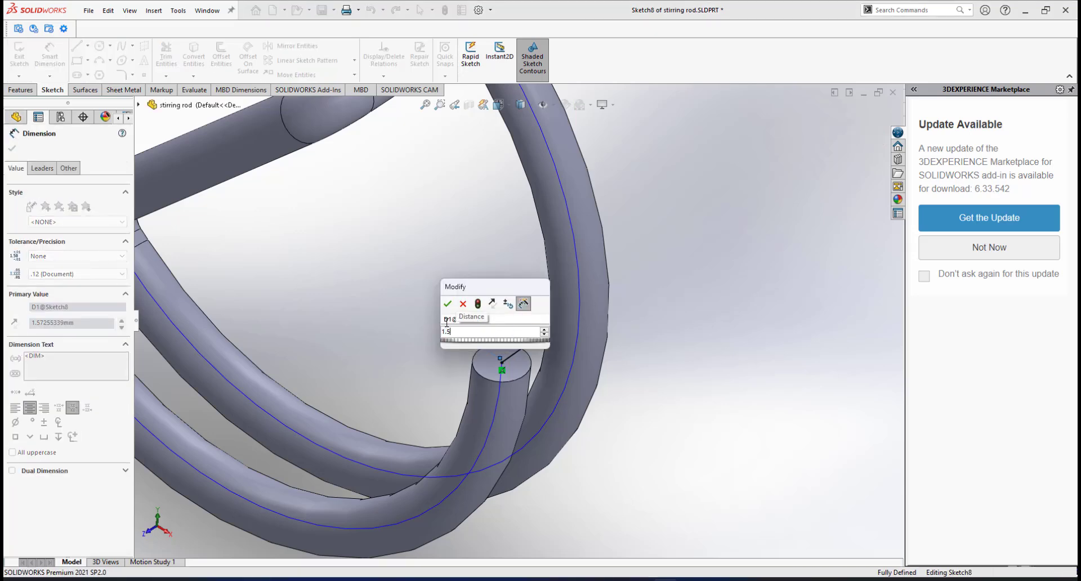
key("Return")
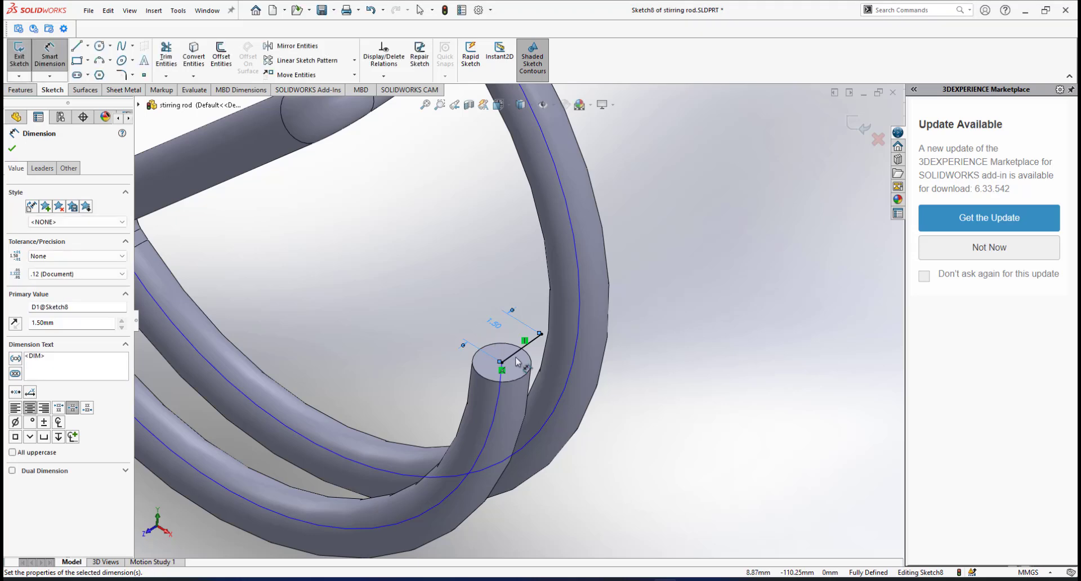
scroll(524, 353, "down", 3)
right_click(727, 293)
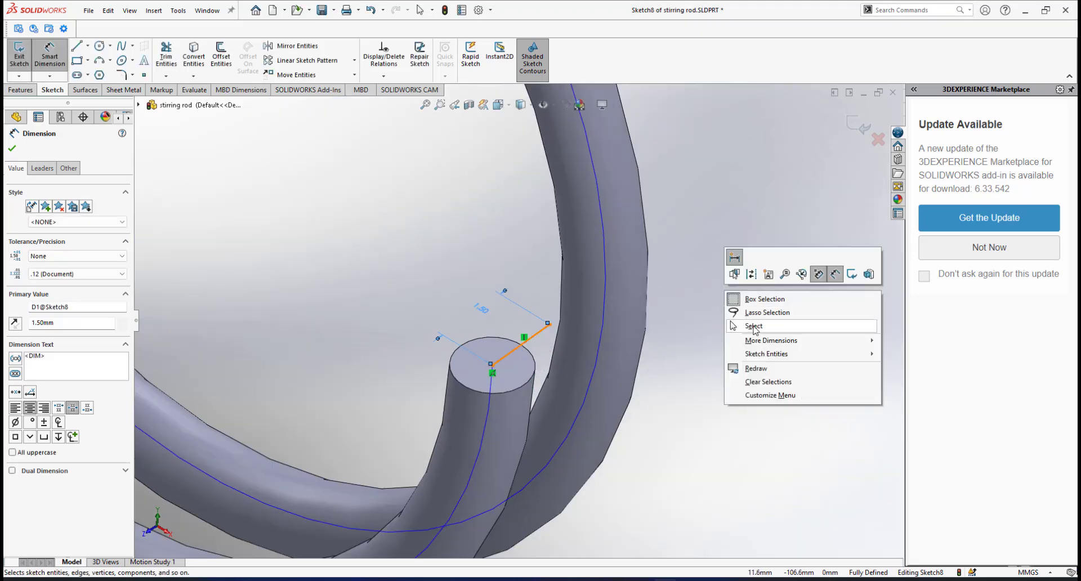
left_click(755, 329)
Deselect the profile sketch and start a new Swept Surface feature.
scroll(532, 373, "up", 6)
scroll(510, 327, "down", 2)
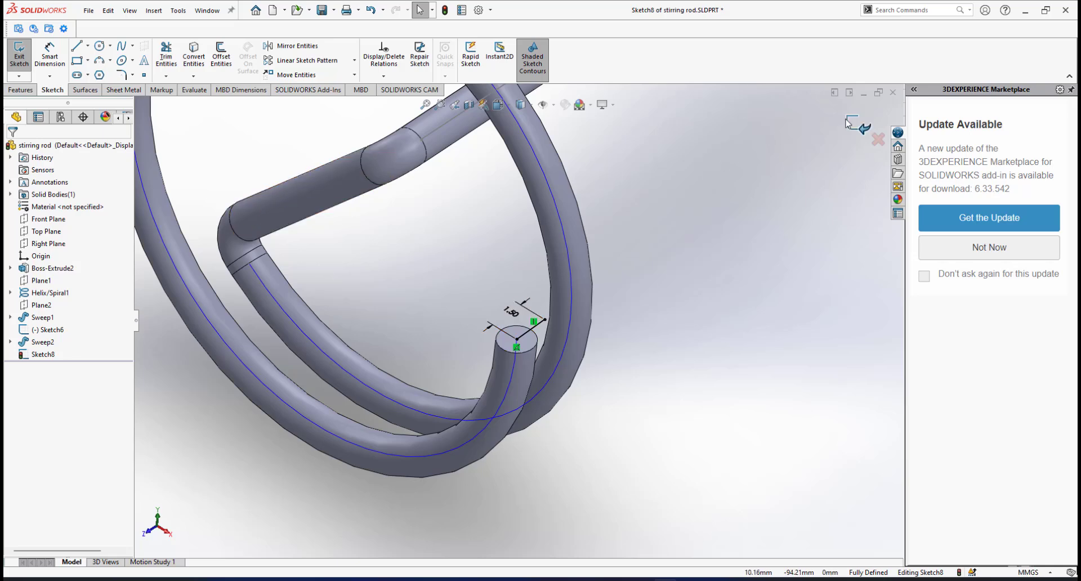
scroll(548, 332, "down", 2)
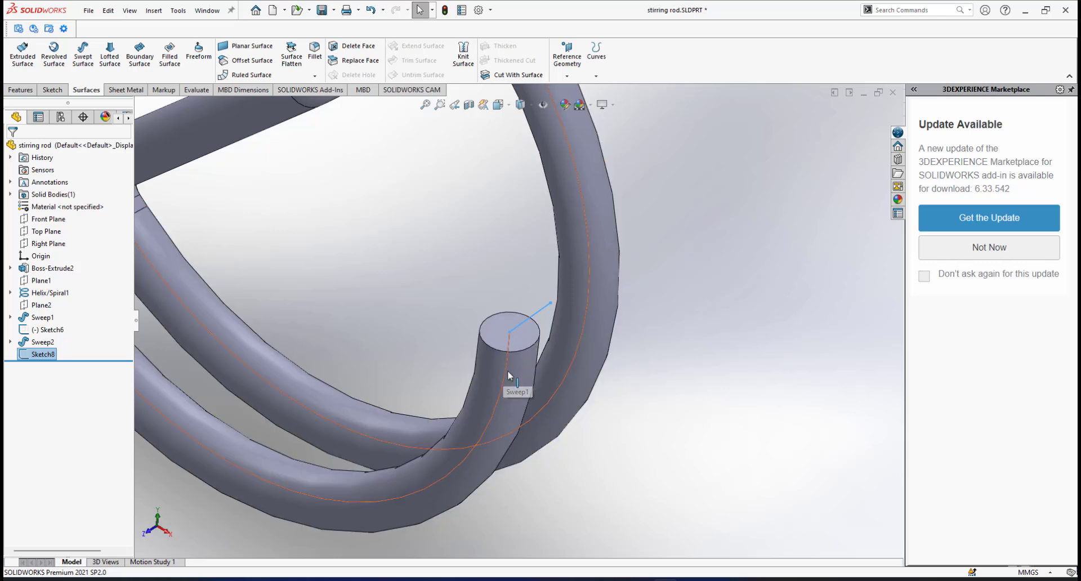
scroll(507, 372, "up", 5)
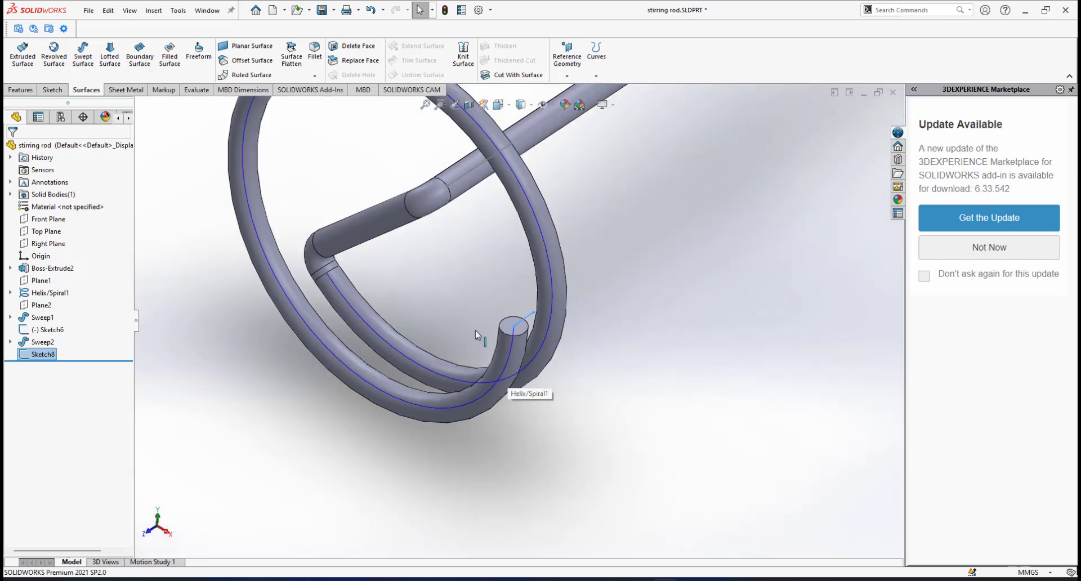
scroll(501, 299, "down", 4)
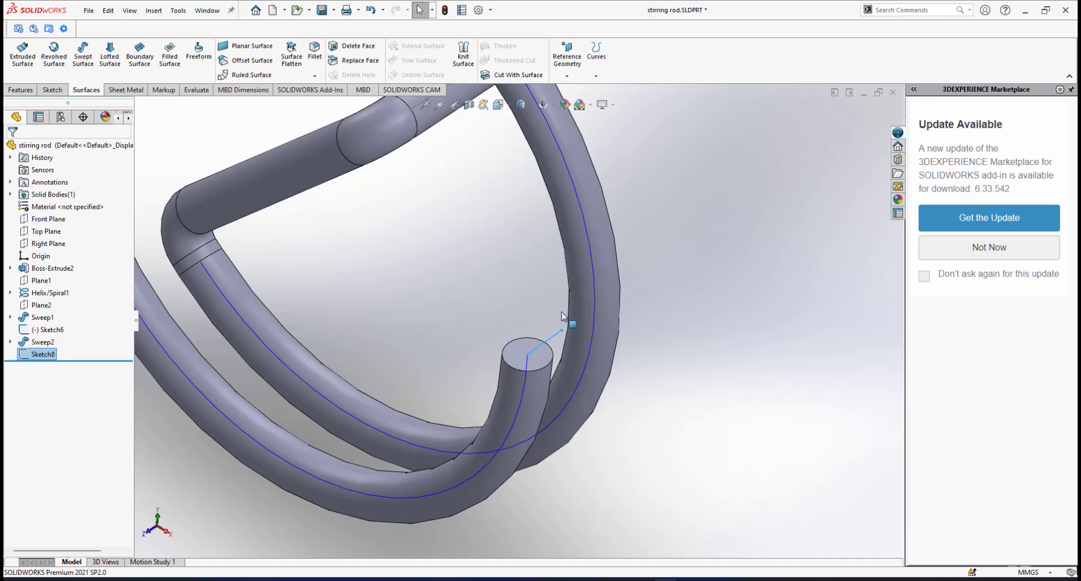
scroll(420, 360, "up", 3)
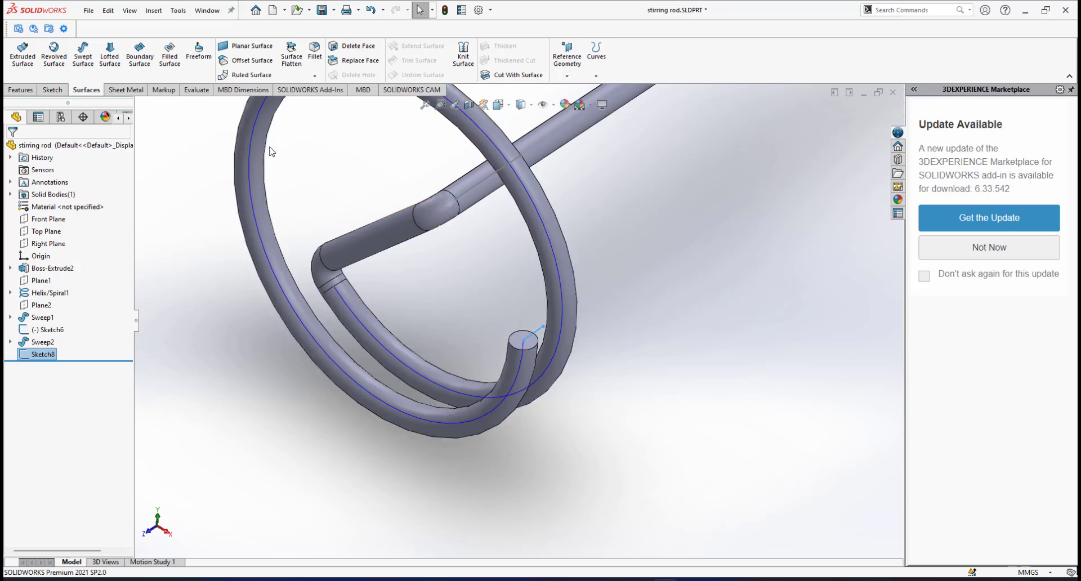
scroll(511, 294, "up", 1)
scroll(510, 294, "down", 1)
left_click(685, 303)
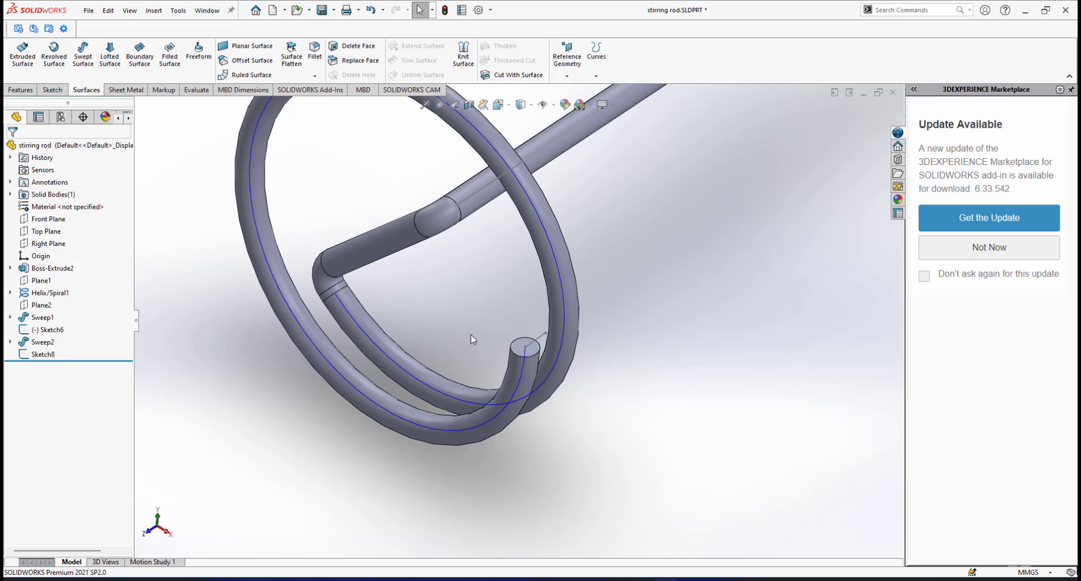
scroll(539, 288, "down", 1)
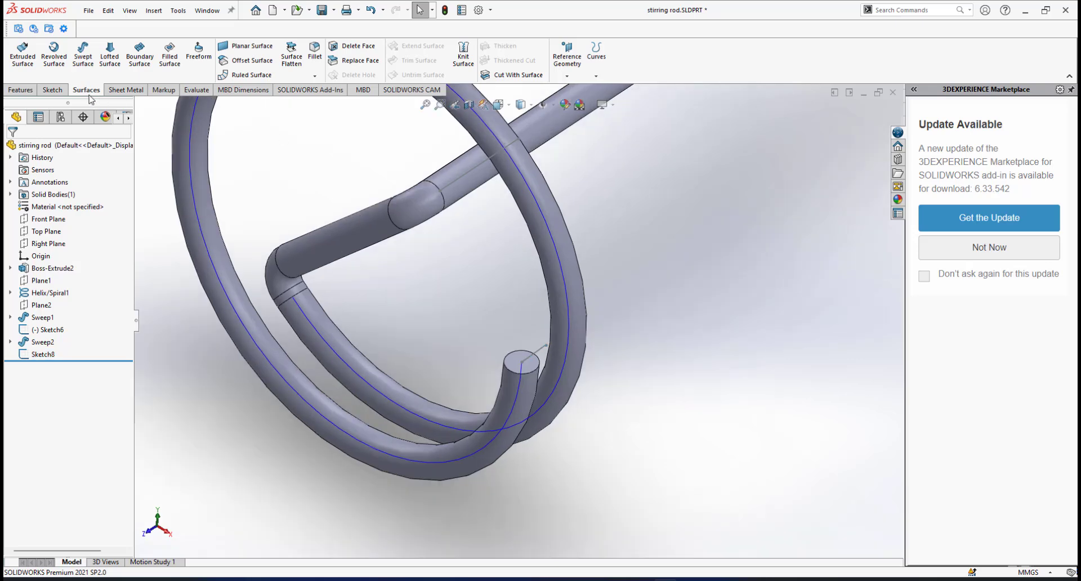
left_click(79, 59)
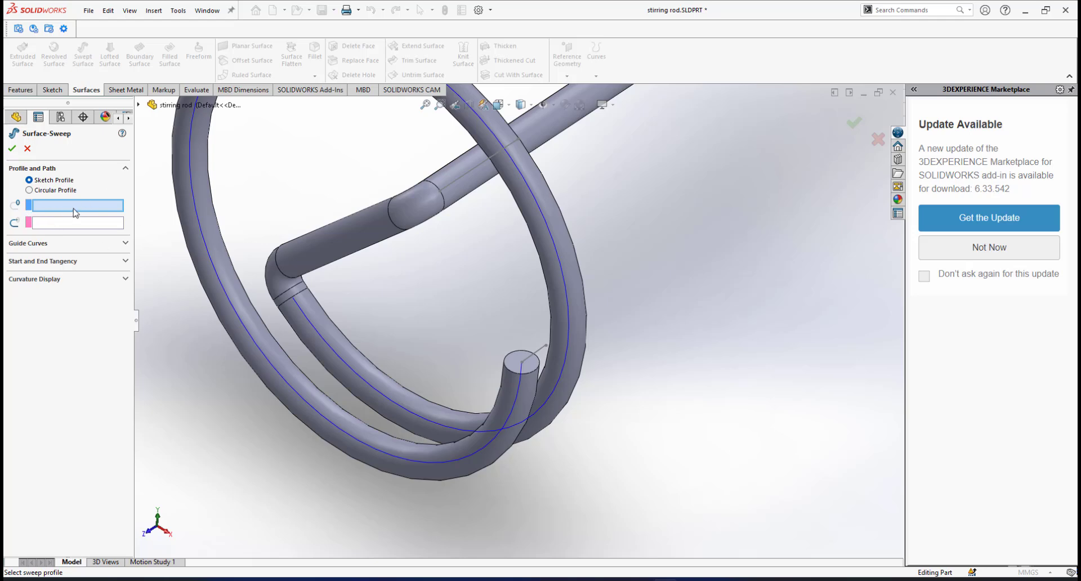
Use Sketch8 as the sweep profile and Helix/Spiral1 as the path, then orbit to check the ribbon preview.
scroll(573, 360, "down", 2)
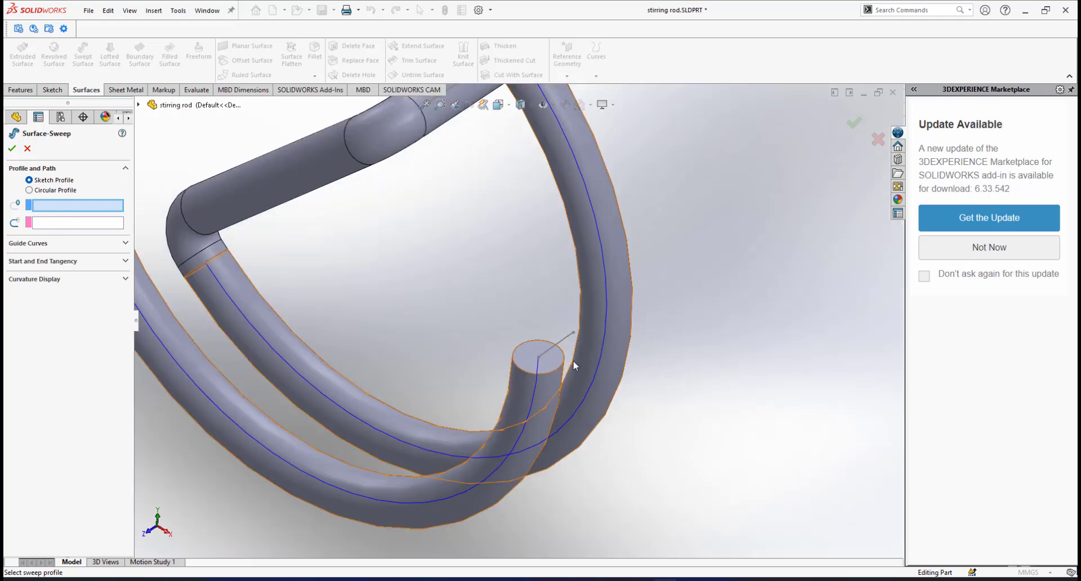
left_click(568, 345)
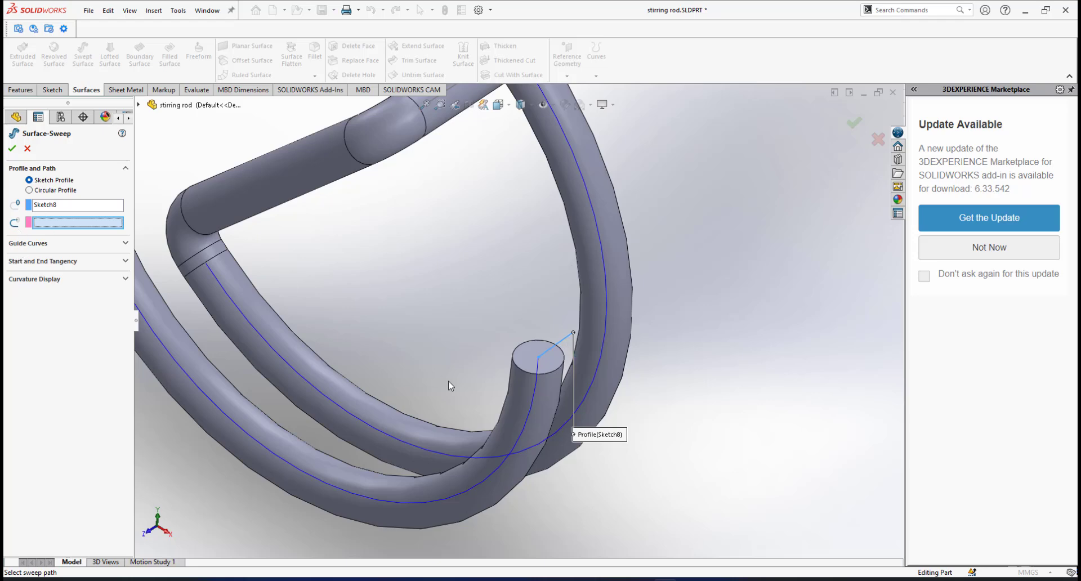
left_click(533, 387)
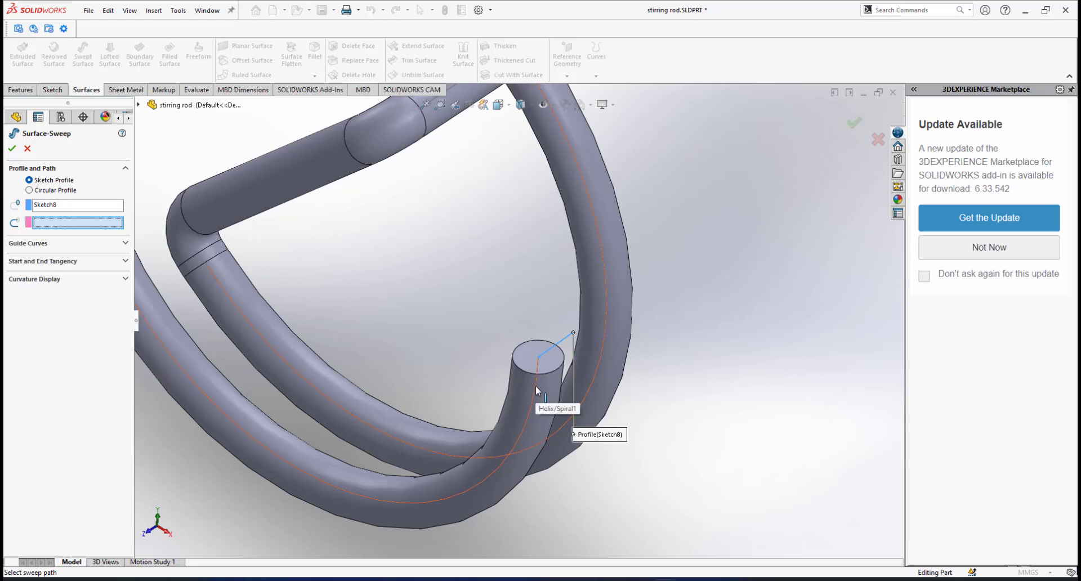
scroll(523, 343, "up", 4)
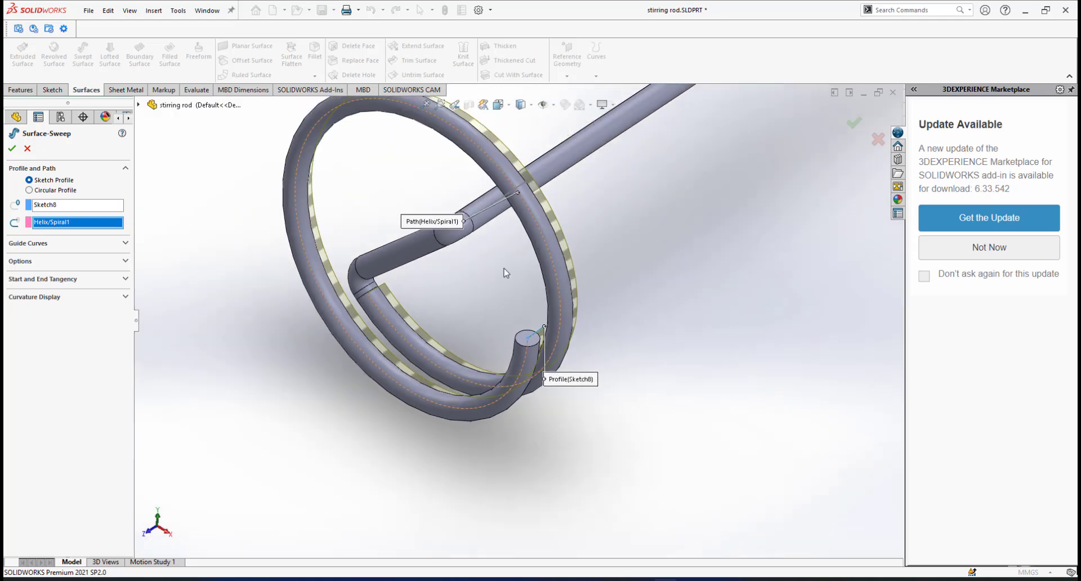
middle_click_drag(506, 273, 499, 287)
mouse_move(499, 326)
middle_mouse_down()
mouse_move(457, 346)
mouse_move(490, 336)
mouse_move(491, 313)
mouse_move(493, 327)
middle_mouse_up()
scroll(493, 386, "up", 1)
scroll(493, 386, "down", 2)
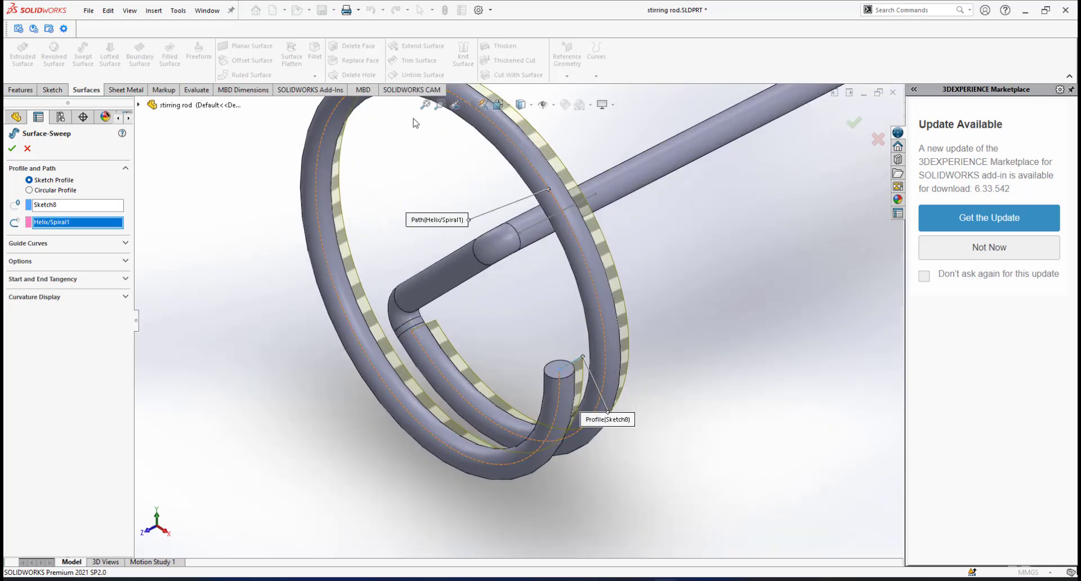
scroll(532, 341, "up", 3)
scroll(492, 270, "down", 2)
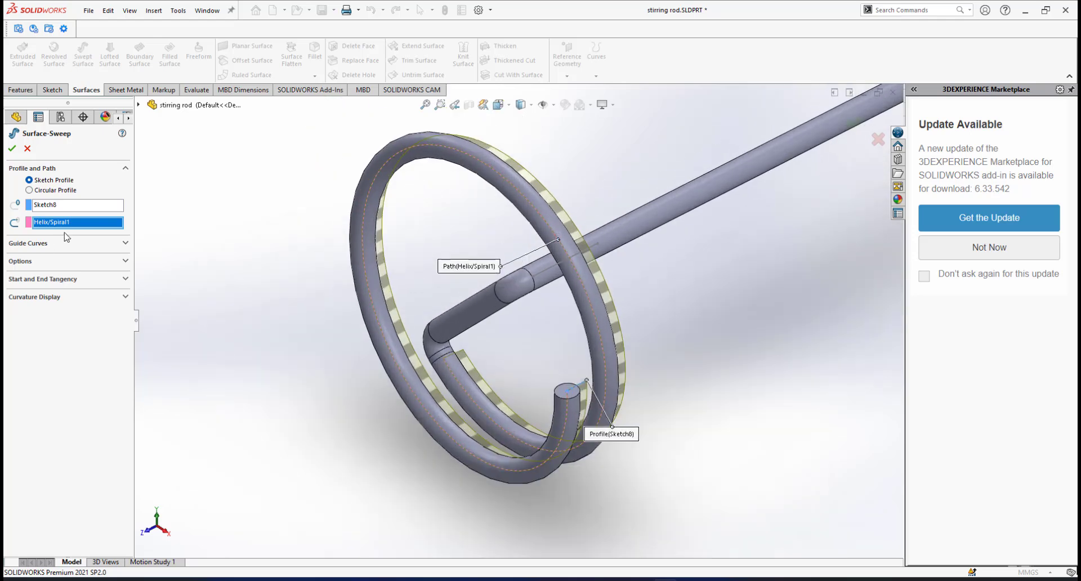
Set Profile Twist to Specify Twist Value, measured in Revolutions, with 50 in Direction 1.
left_click(75, 264)
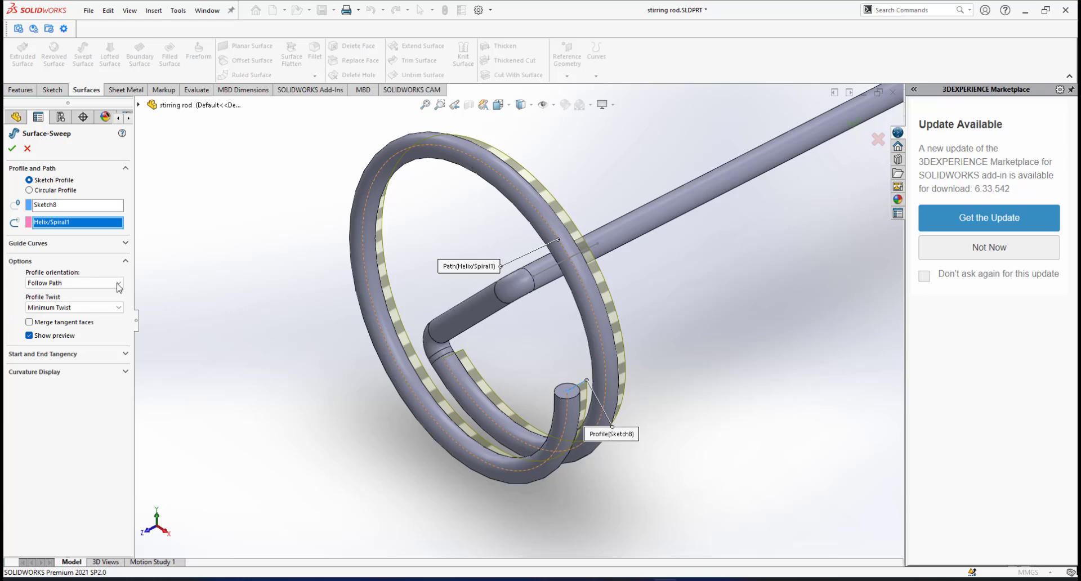
left_click(73, 314)
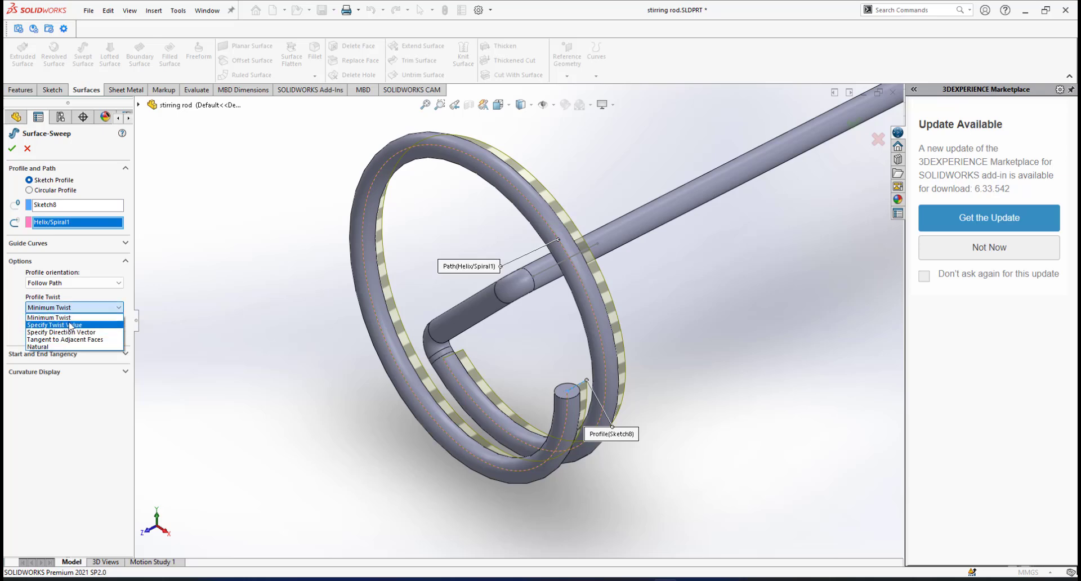
left_click(70, 325)
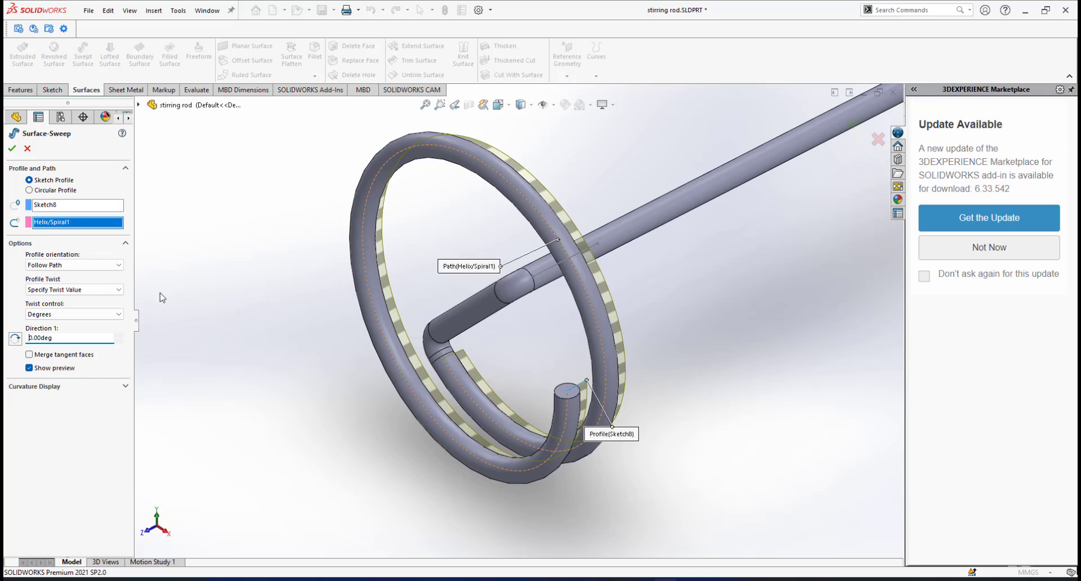
left_click(65, 315)
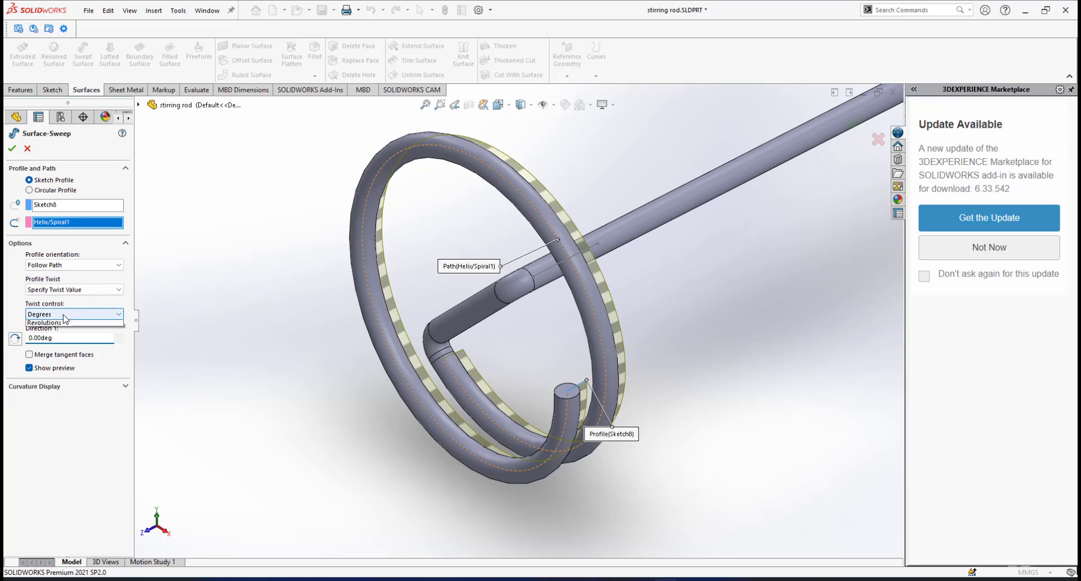
left_click(55, 341)
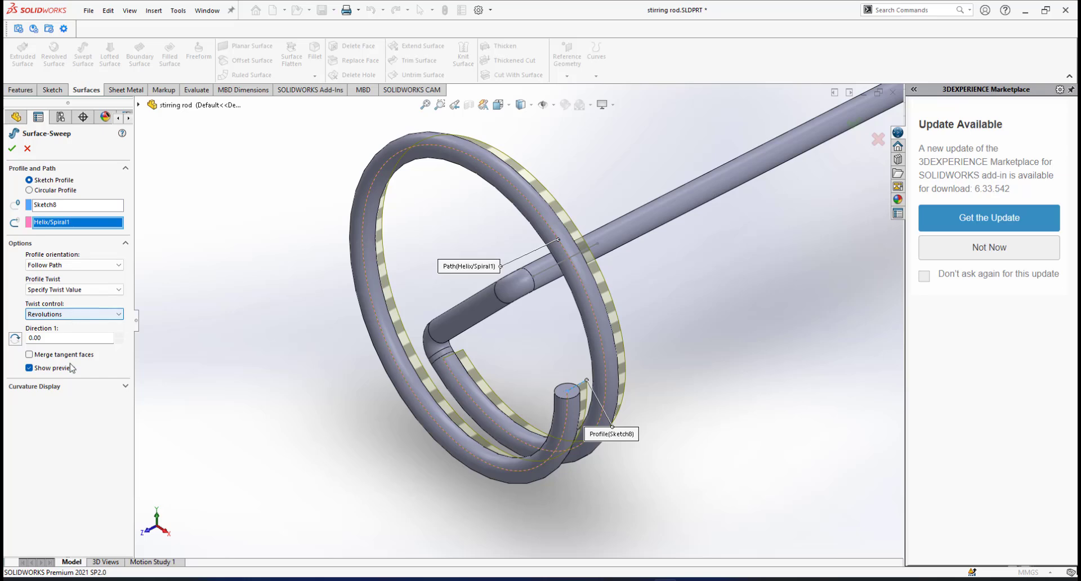
left_click(56, 336)
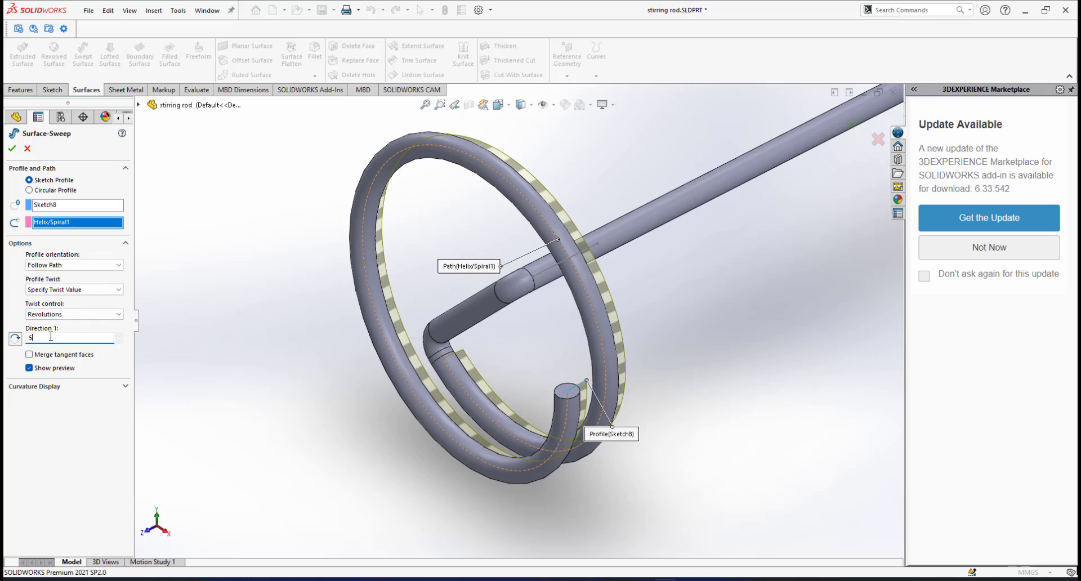
key("Return")
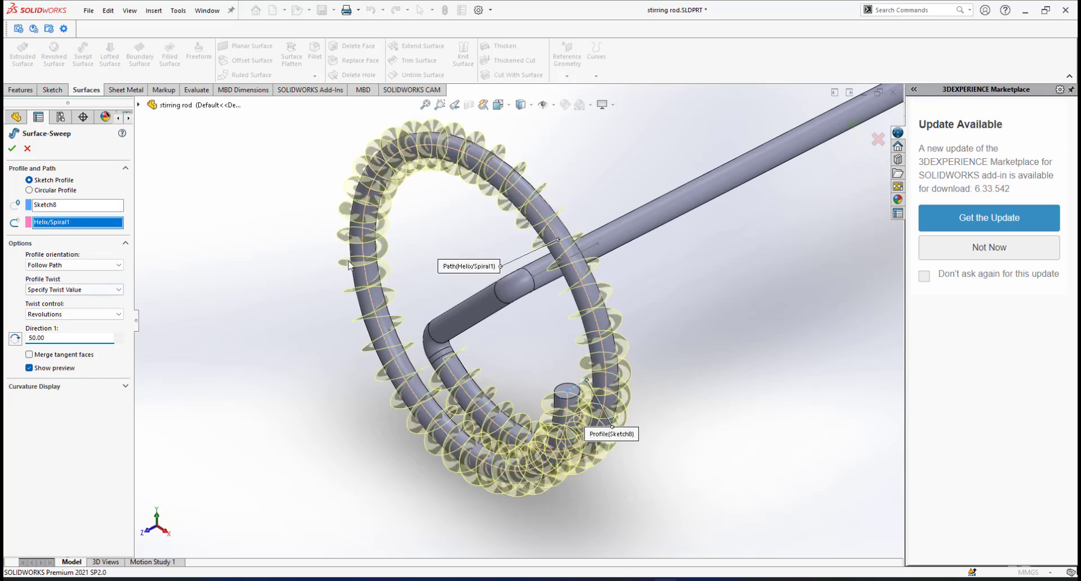
Verify the 50-revolution twist in the preview and build Surface-Sweep2.
scroll(601, 373, "down", 2)
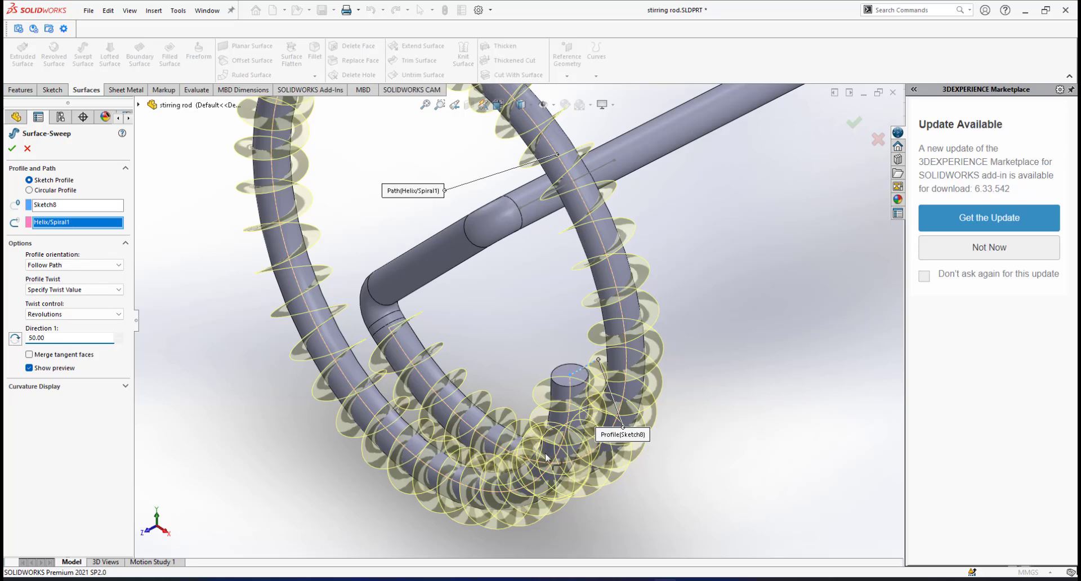
scroll(450, 304, "up", 2)
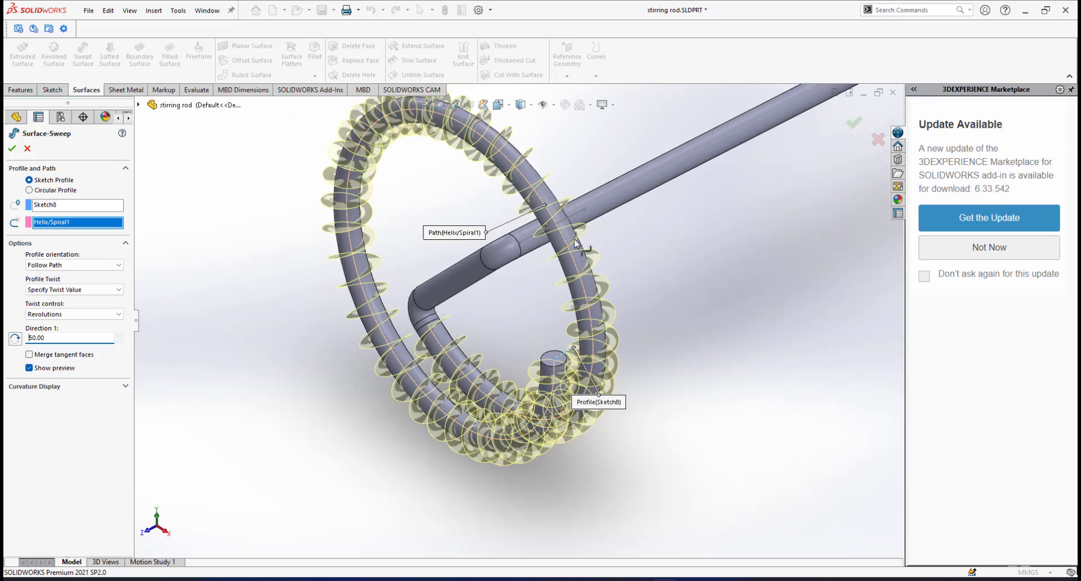
left_click(69, 315)
left_click(43, 339)
left_click(48, 340)
left_click_drag(45, 339, 26, 345)
middle_click_drag(345, 356, 475, 324)
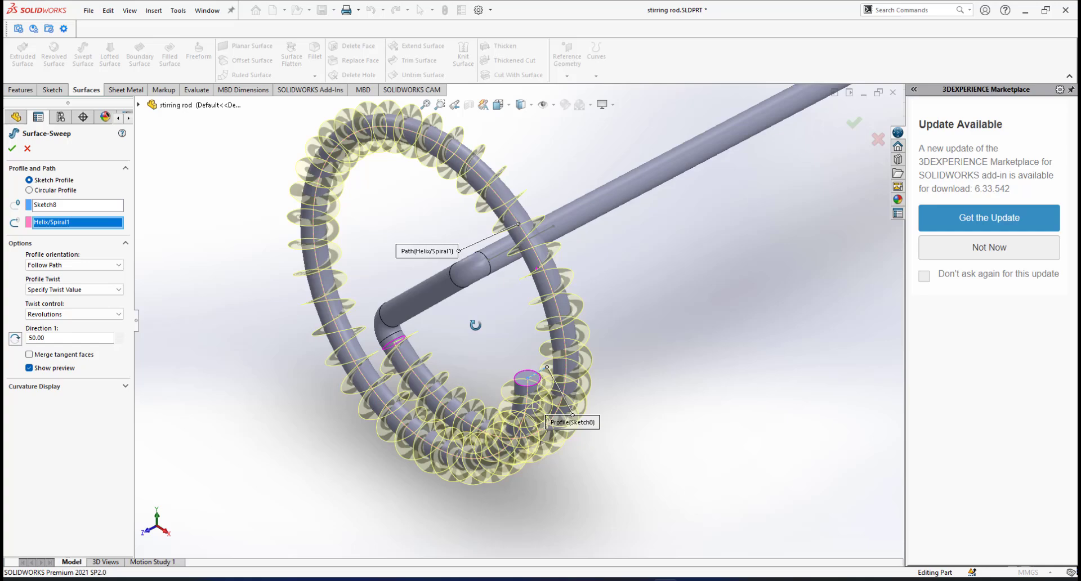
left_click(11, 149)
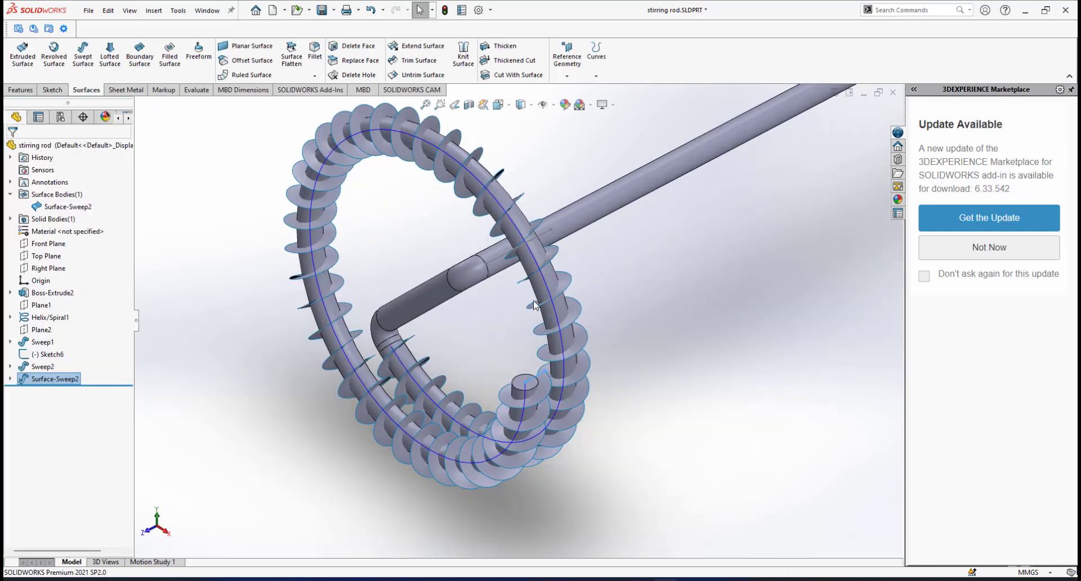
middle_click_drag(535, 306, 557, 330)
key("Escape")
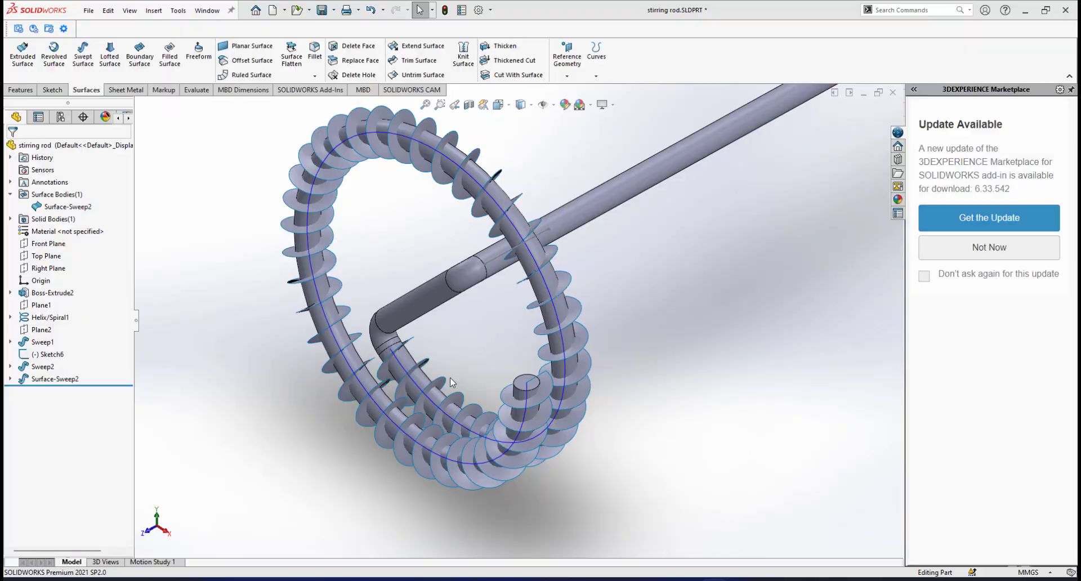
scroll(461, 373, "down", 2)
scroll(507, 358, "up", 1)
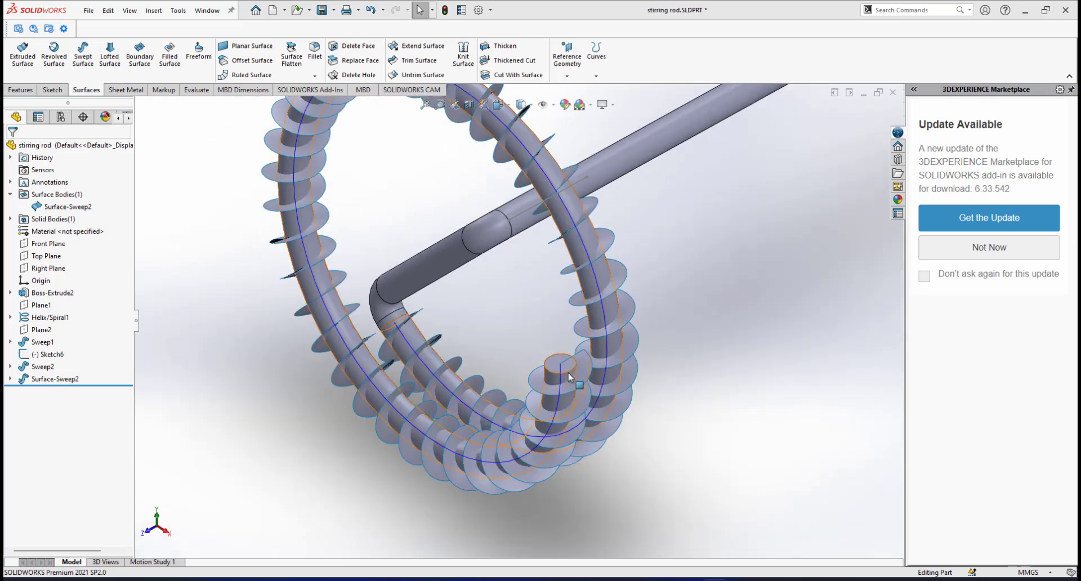
scroll(557, 363, "up", 3)
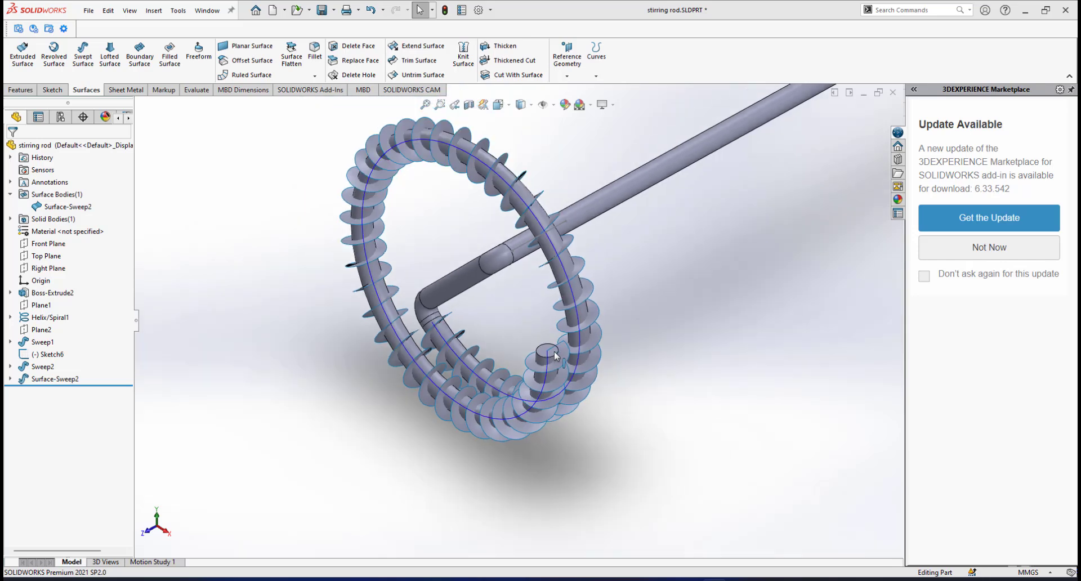
scroll(554, 356, "down", 3)
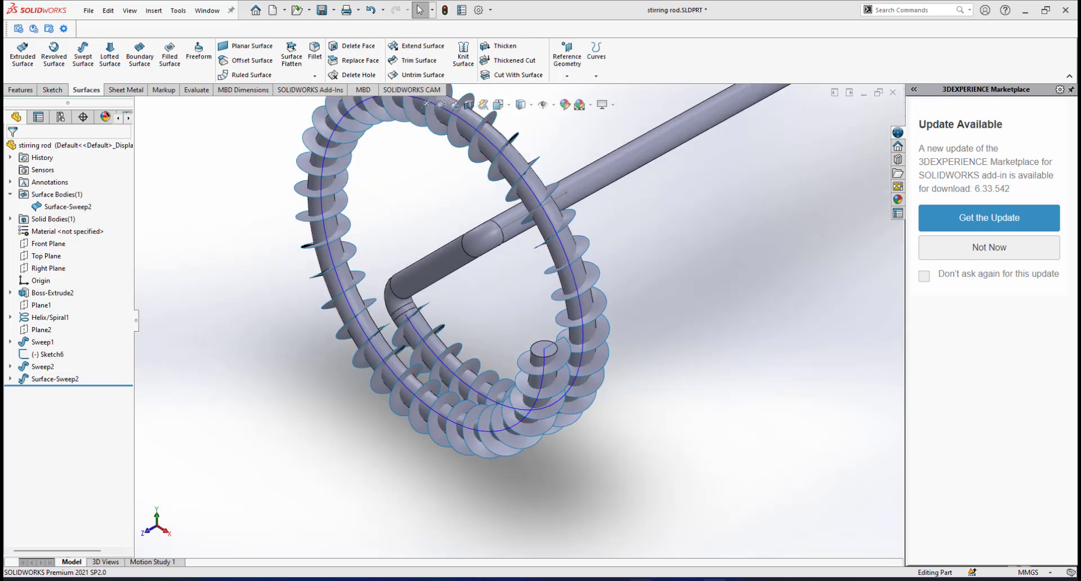
left_click(618, 528)
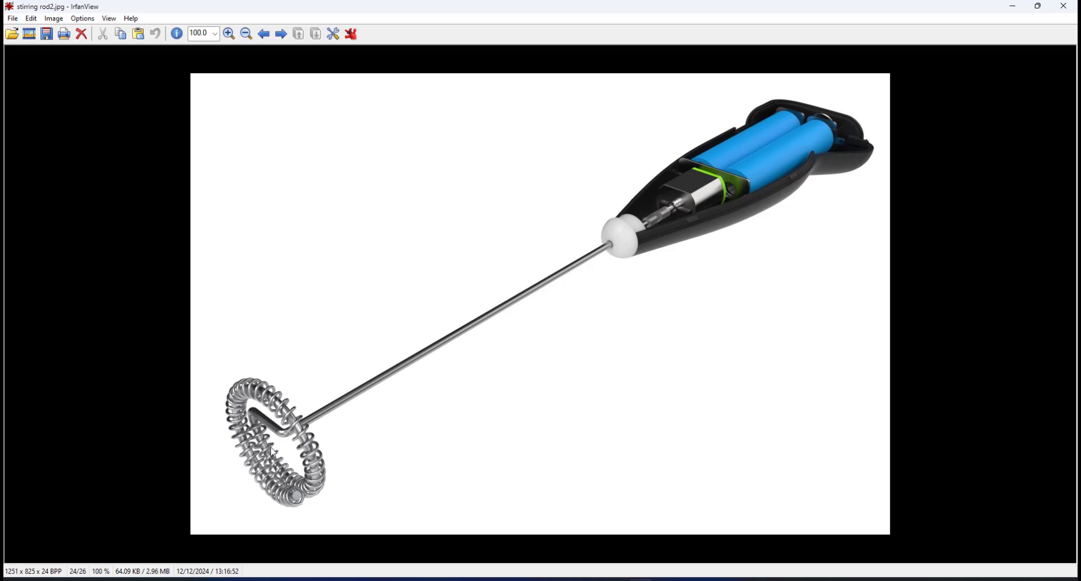
left_click(665, 580)
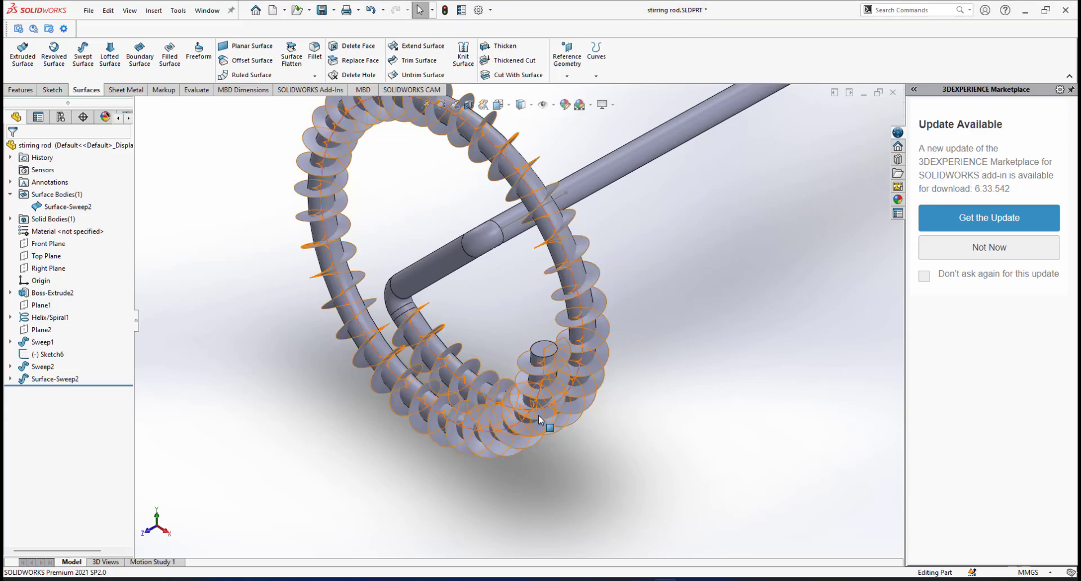
Select the Surface-Sweep2 twisted fin surface on the ring and bring up the Sketch commands.
left_click(520, 374)
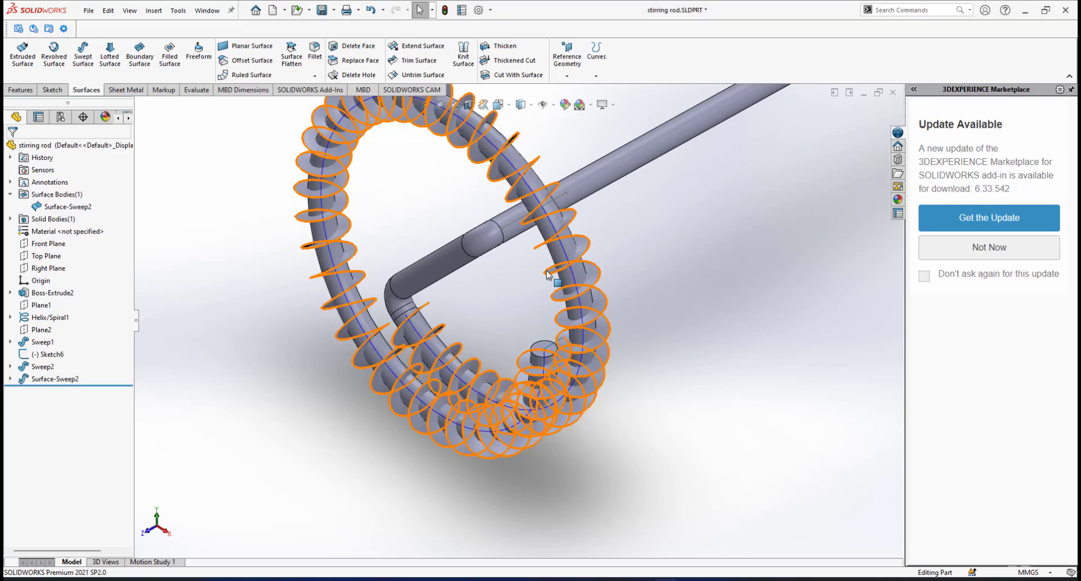
scroll(555, 276, "down", 2)
scroll(549, 275, "up", 2)
scroll(549, 274, "down", 2)
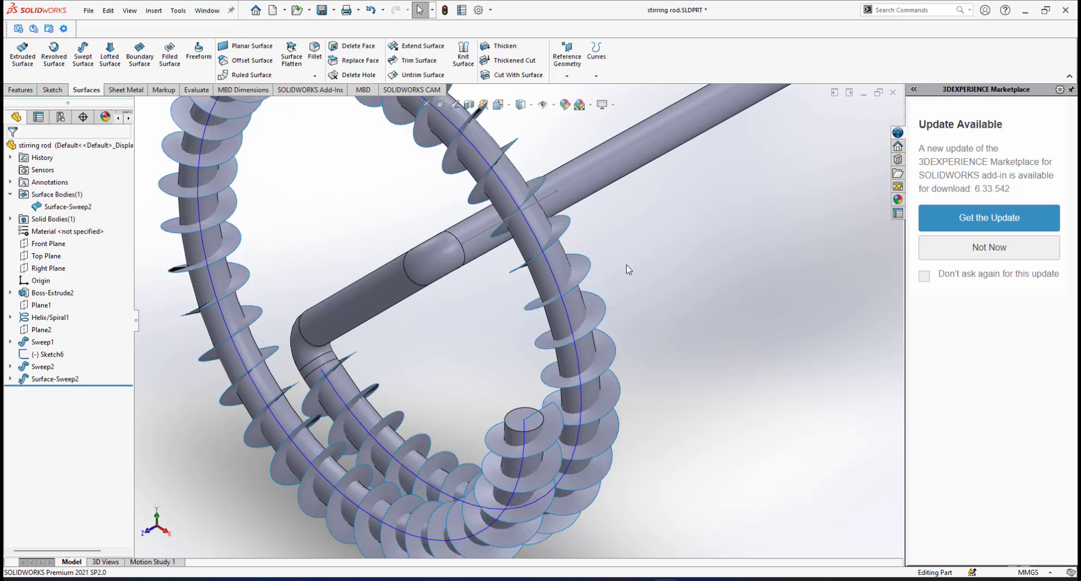
scroll(600, 295, "up", 2)
scroll(469, 322, "down", 1)
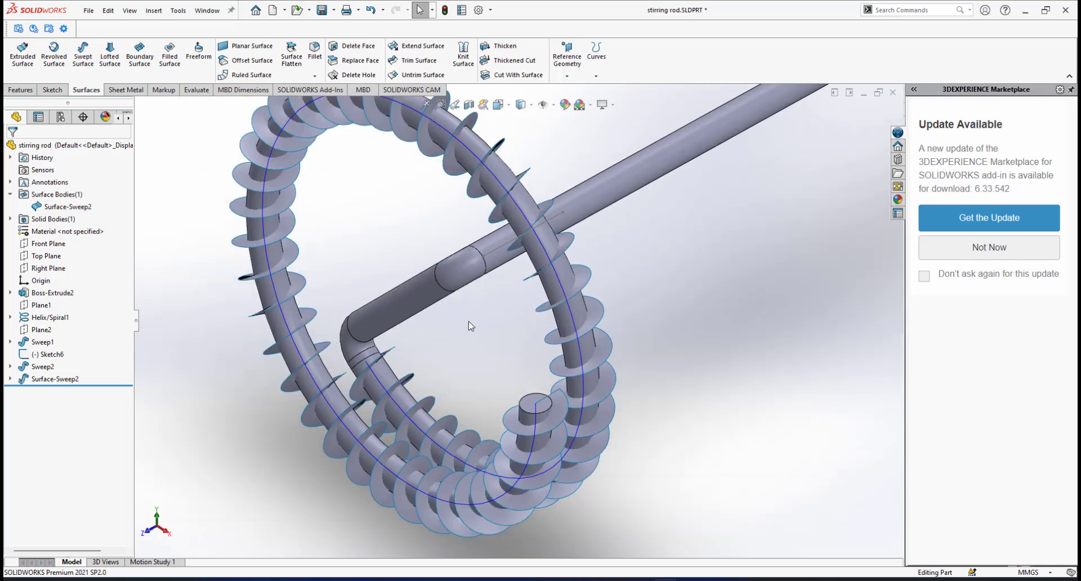
scroll(519, 311, "up", 2)
scroll(519, 302, "down", 1)
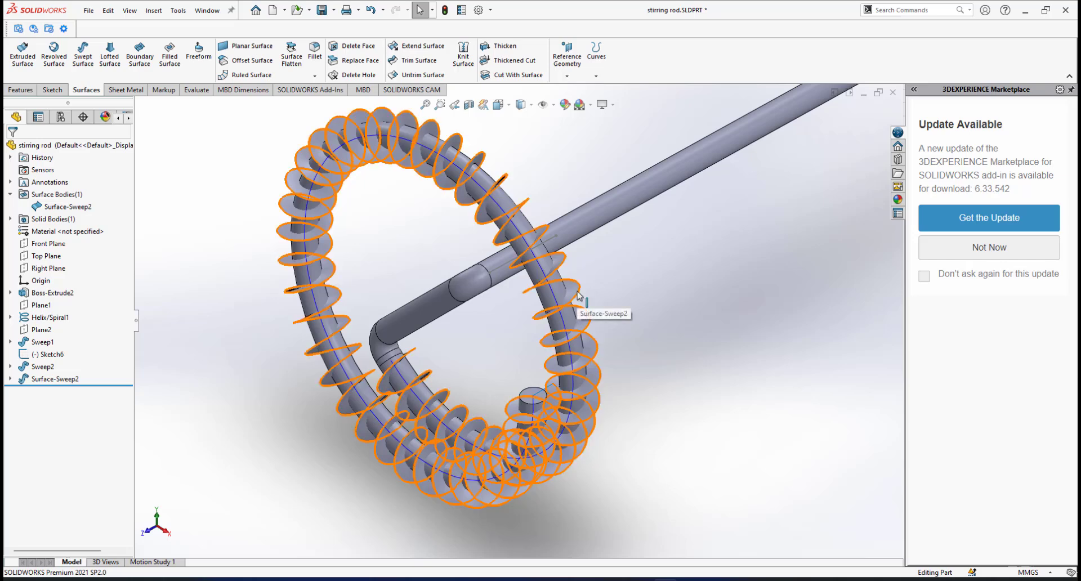
left_click(580, 296)
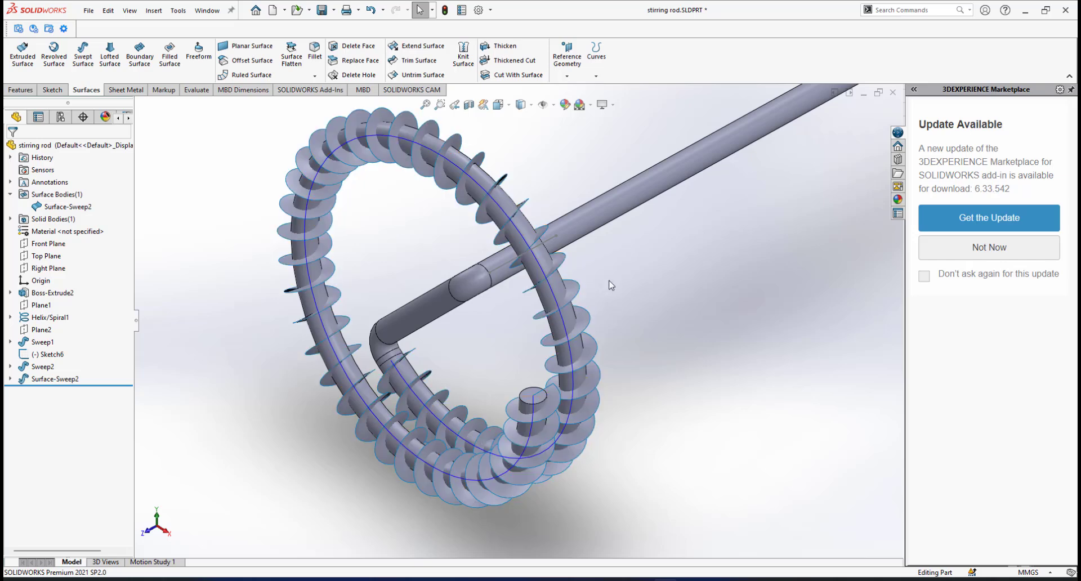
left_click(54, 90)
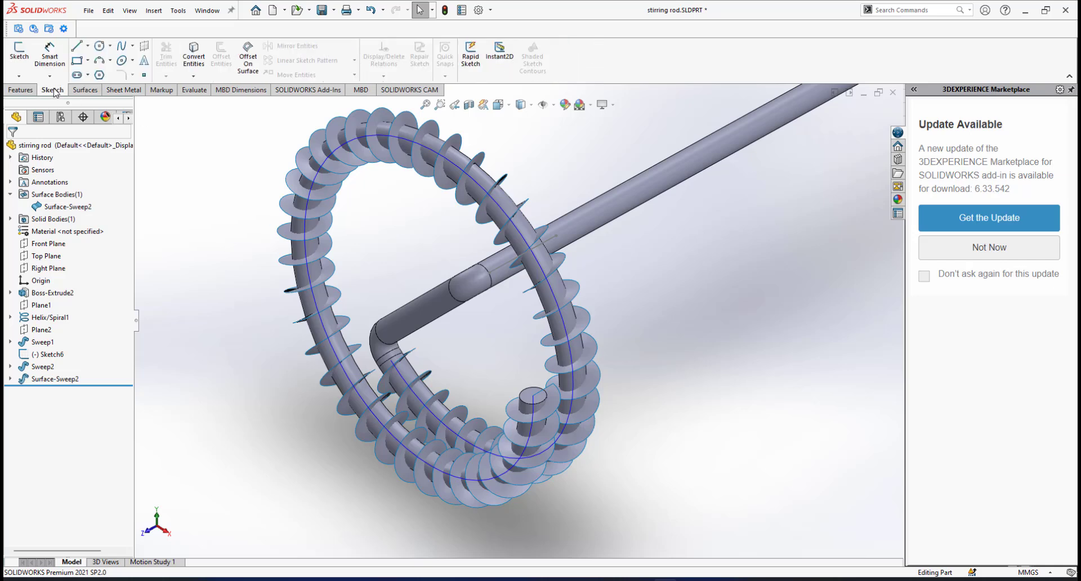
Create 3DSketch4 by converting Surface-Sweep2's edges into 3D sketch curves, then exit the sketch.
left_click(19, 76)
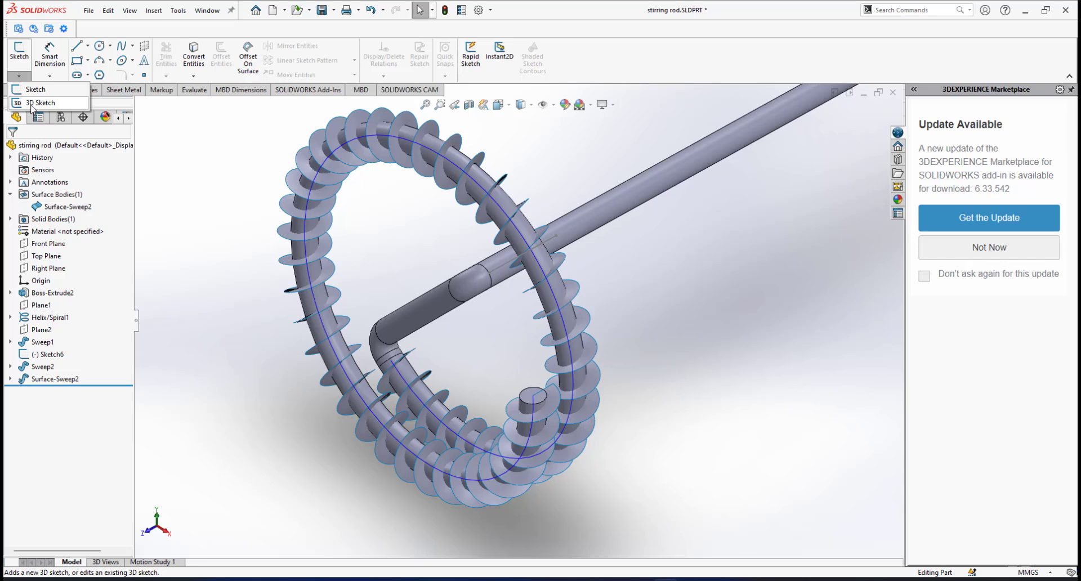
left_click(33, 103)
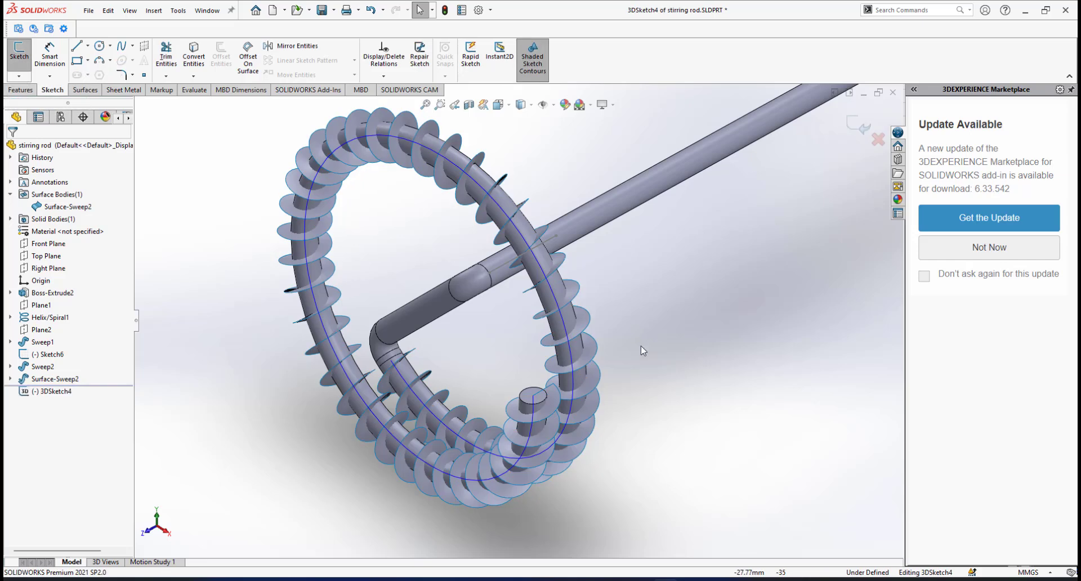
left_click(580, 298)
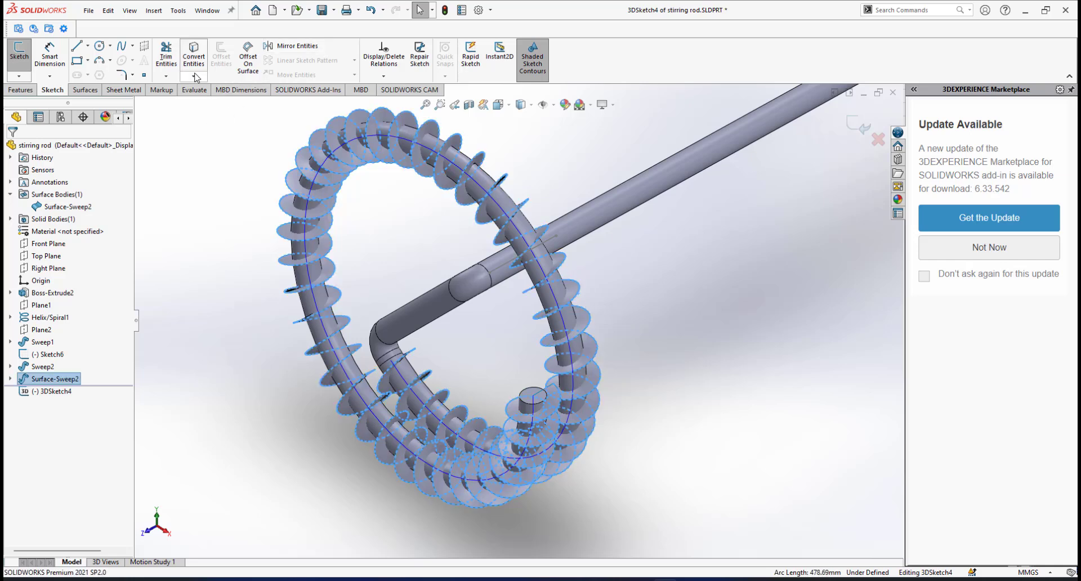
left_click(194, 56)
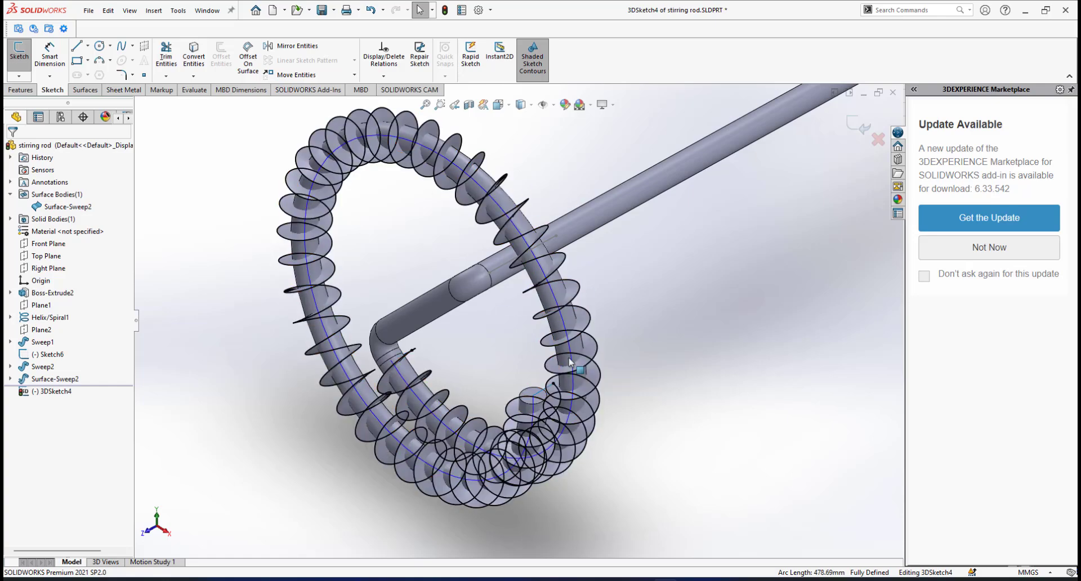
scroll(563, 384, "down", 1)
scroll(515, 307, "up", 1)
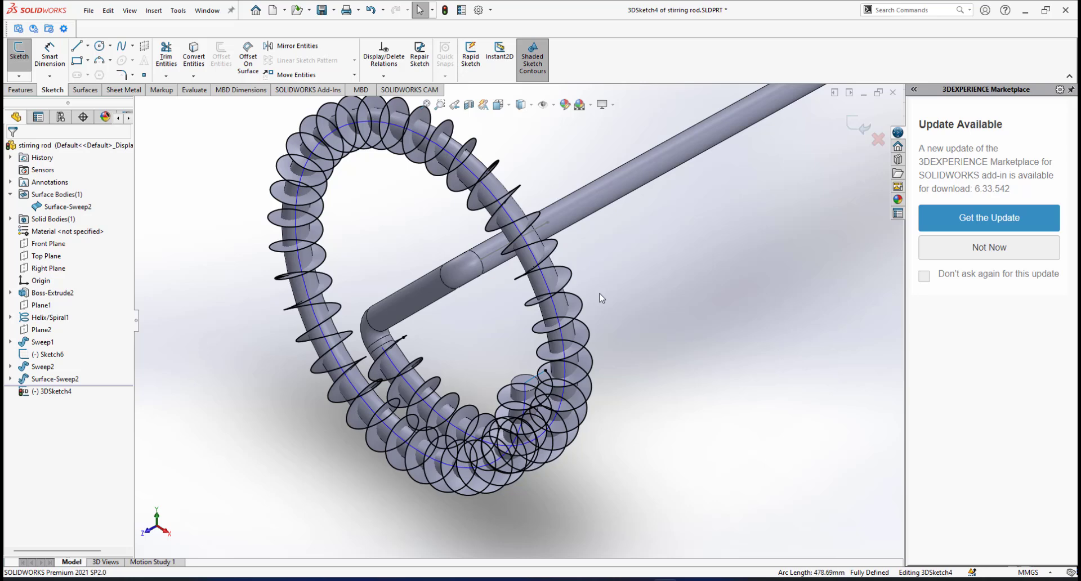
left_click(857, 125)
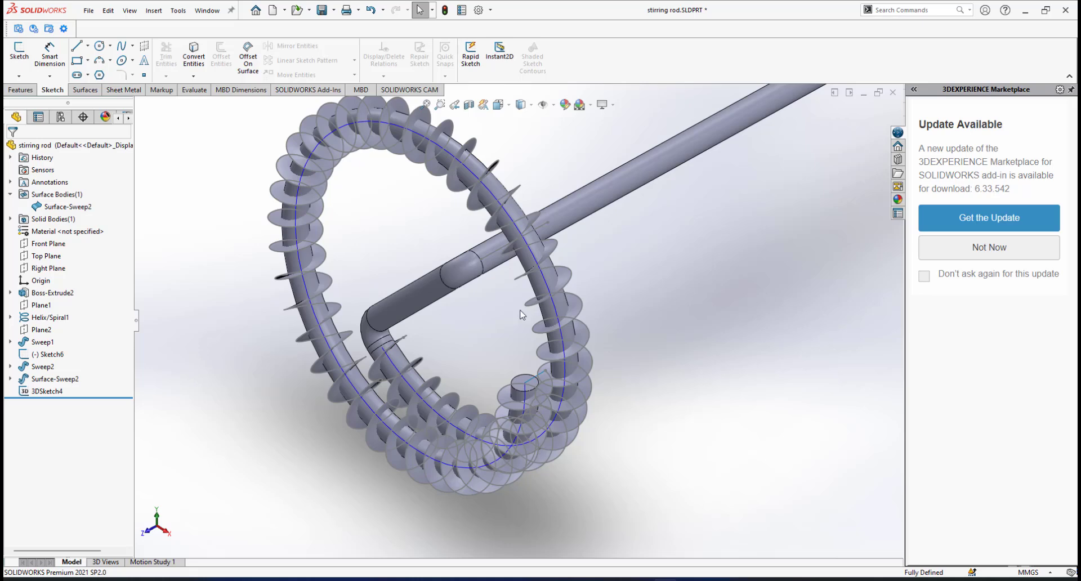
Hide the Surface-Sweep2 fin surface so only the spiral curves remain.
middle_click_drag(453, 292, 549, 298)
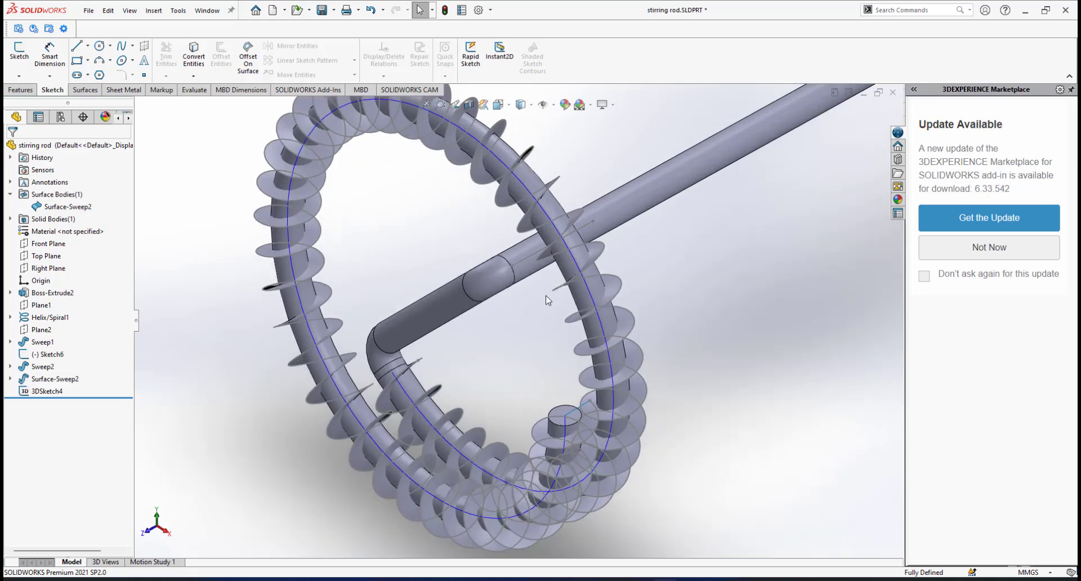
left_click(615, 291)
left_click(661, 265)
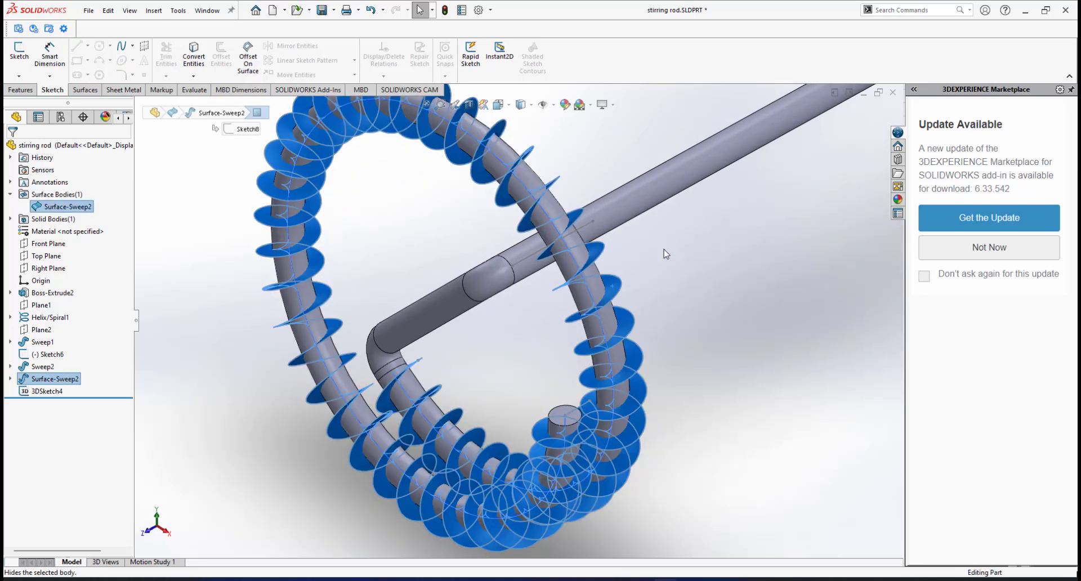
scroll(636, 318, "up", 2)
left_click(636, 317)
Orbit and zoom to inspect the spiral's end near the tube tip.
middle_click_drag(591, 401, 588, 376)
scroll(479, 363, "down", 1)
middle_click_drag(439, 351, 446, 381)
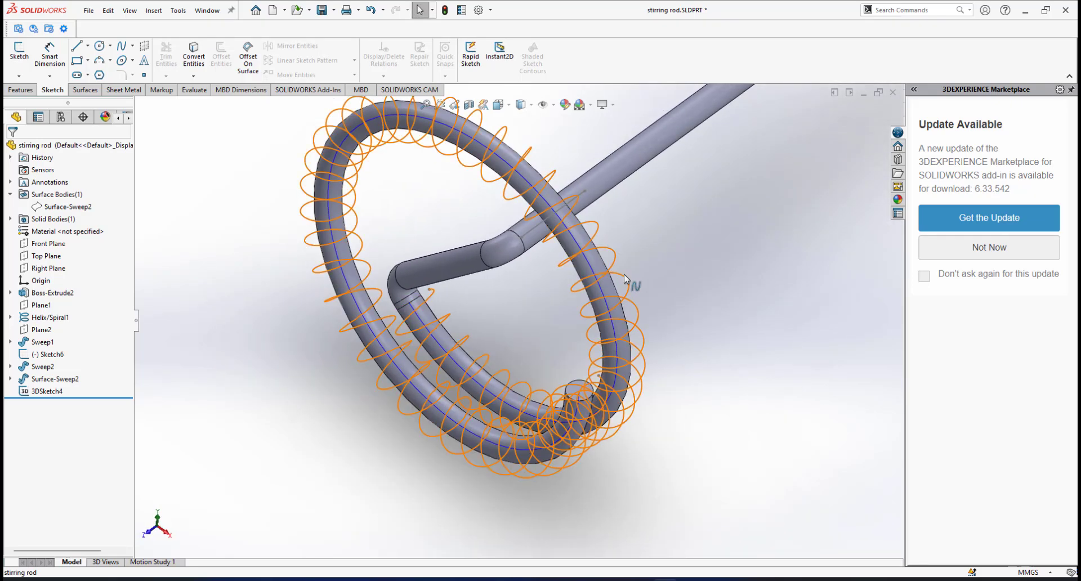
scroll(579, 389, "down", 2)
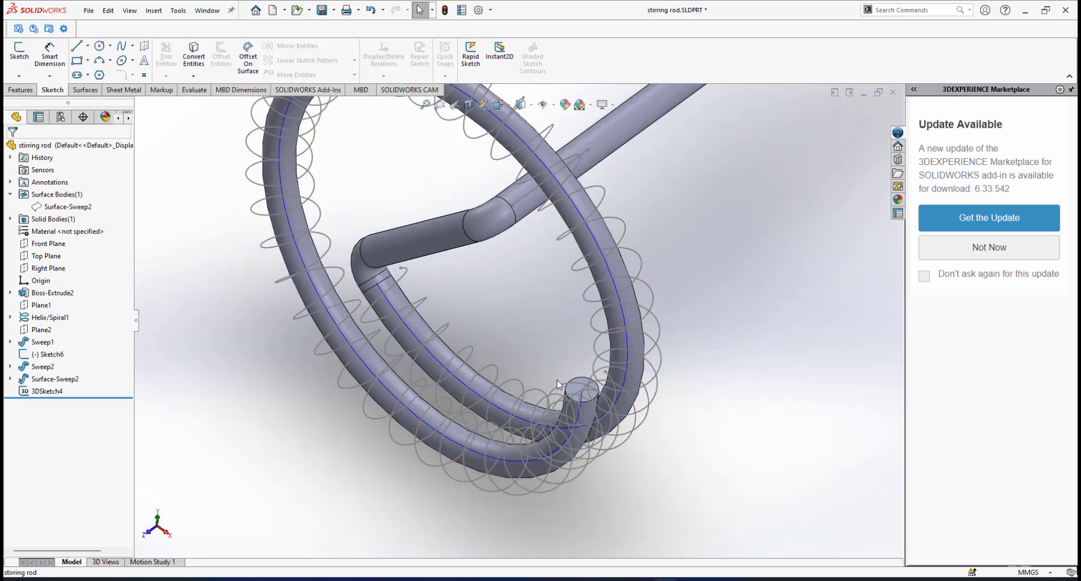
scroll(557, 376, "up", 3)
scroll(558, 375, "down", 2)
scroll(524, 282, "up", 3)
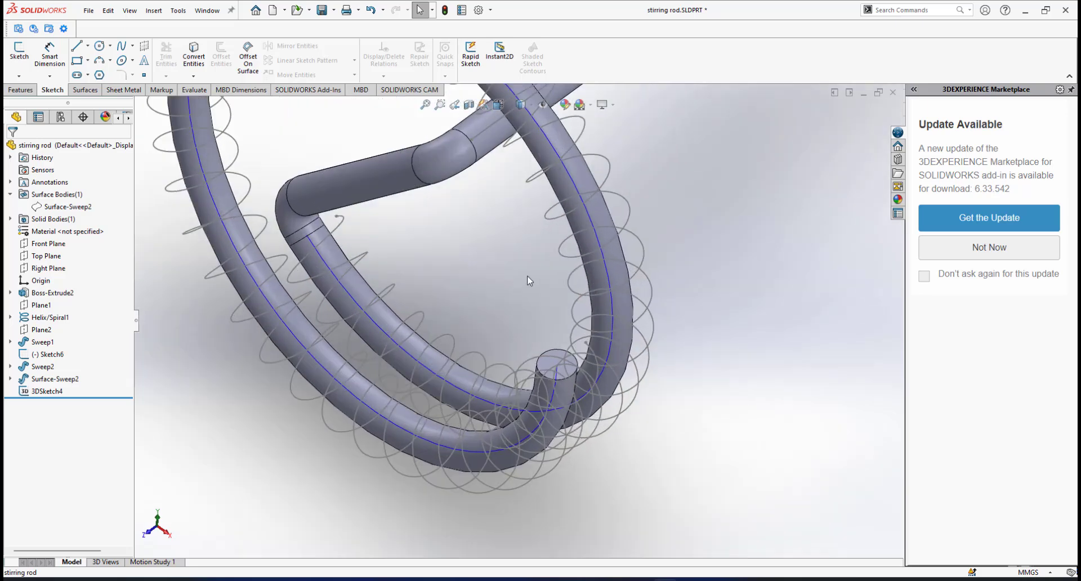
scroll(514, 376, "down", 3)
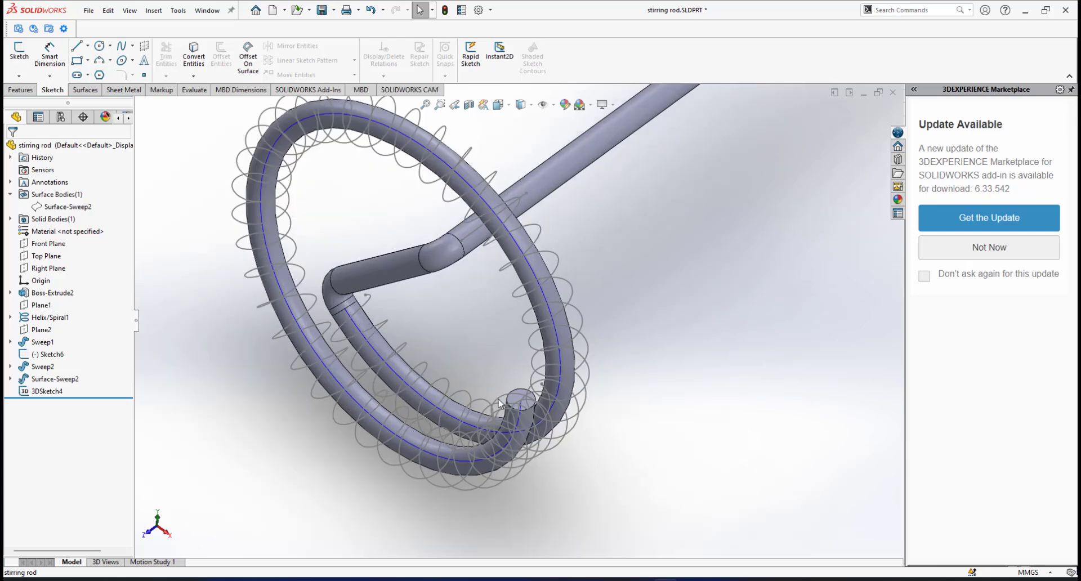
scroll(527, 388, "down", 2)
scroll(521, 382, "up", 4)
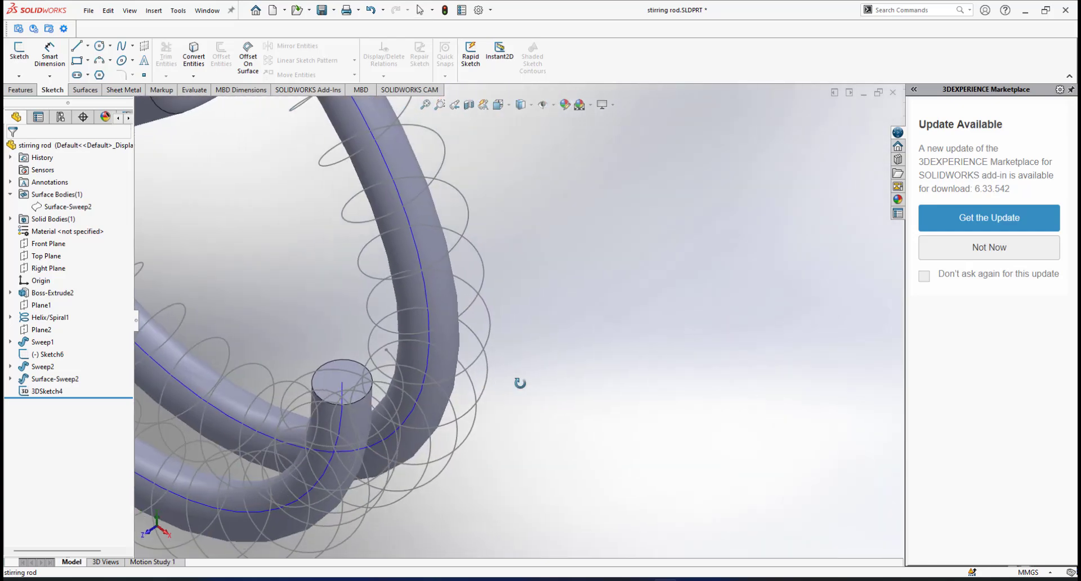
scroll(471, 292, "up", 2)
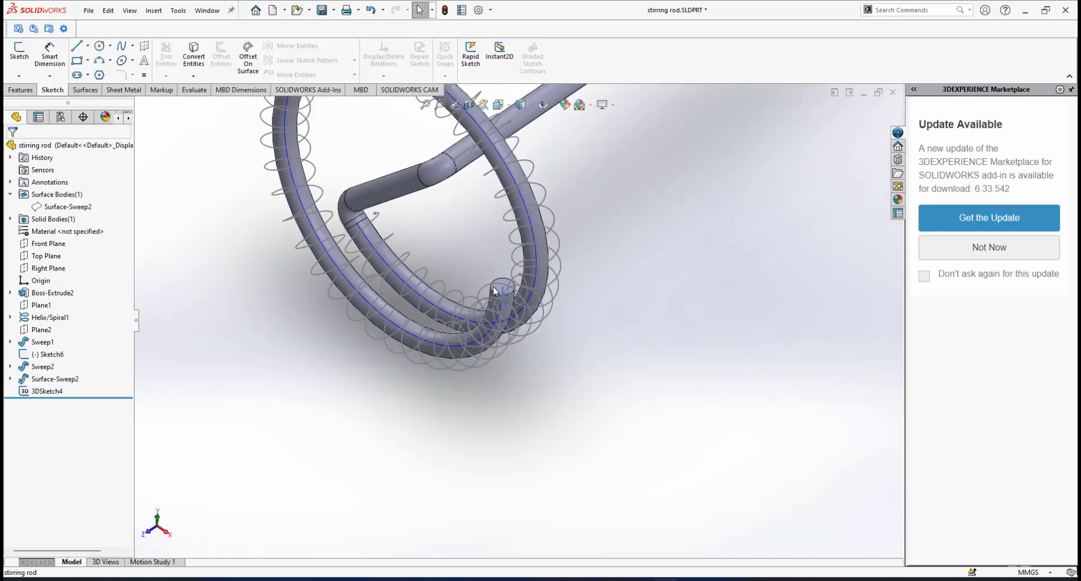
scroll(495, 291, "down", 4)
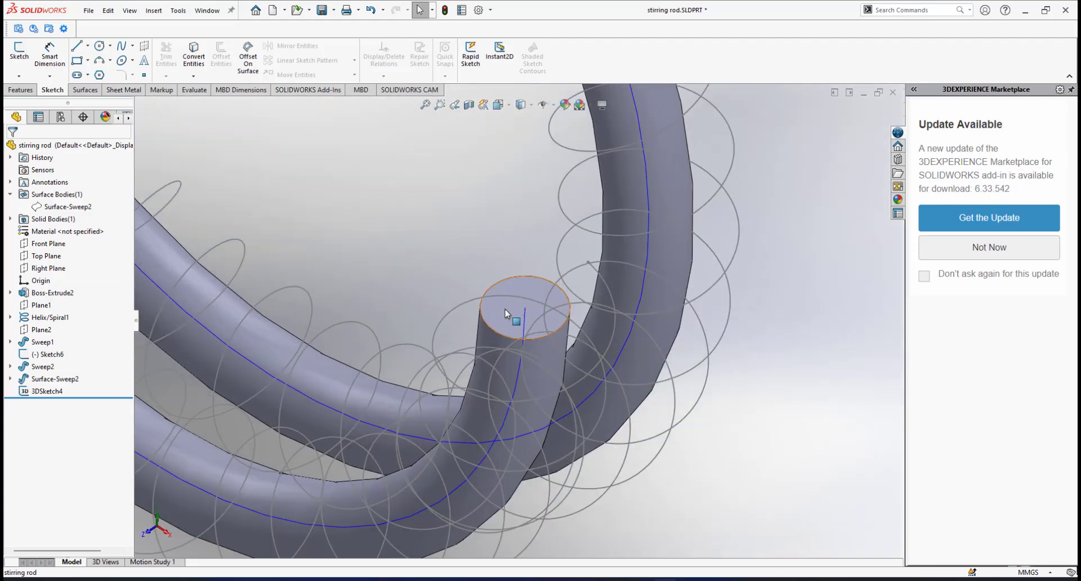
middle_click_drag(495, 292, 606, 283)
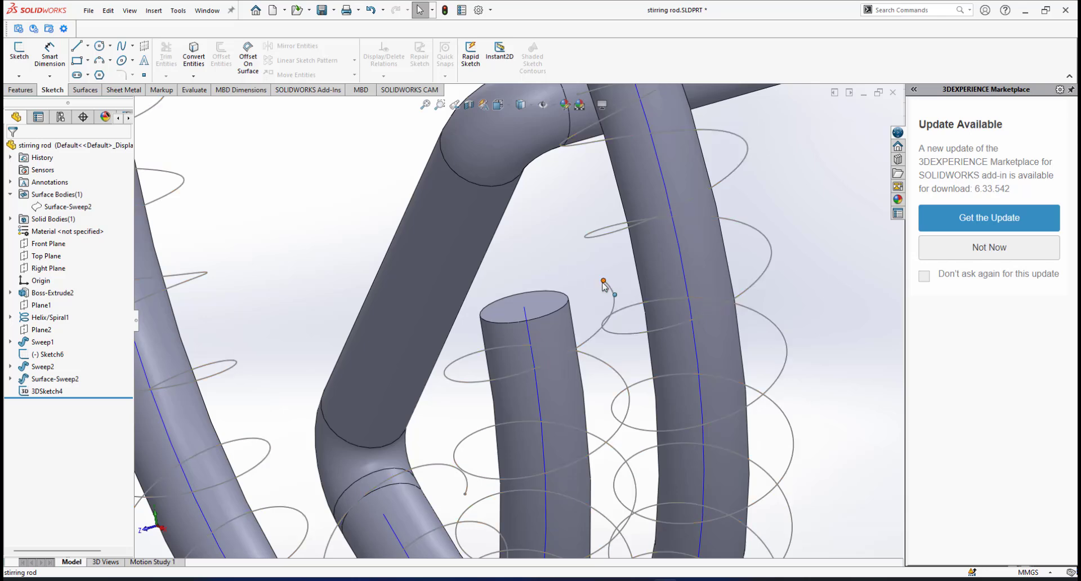
scroll(603, 285, "down", 2)
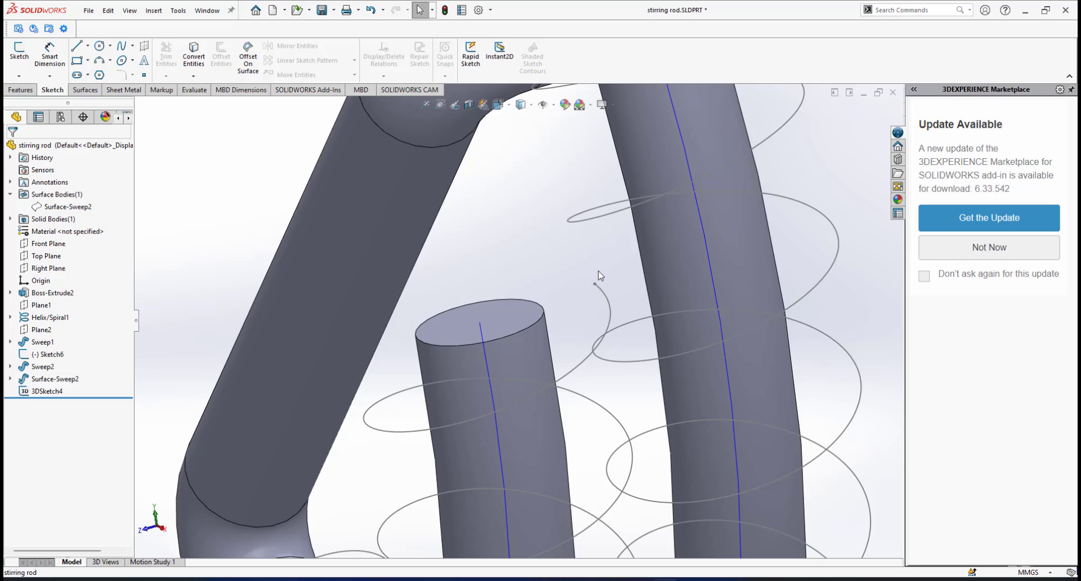
scroll(612, 291, "up", 1)
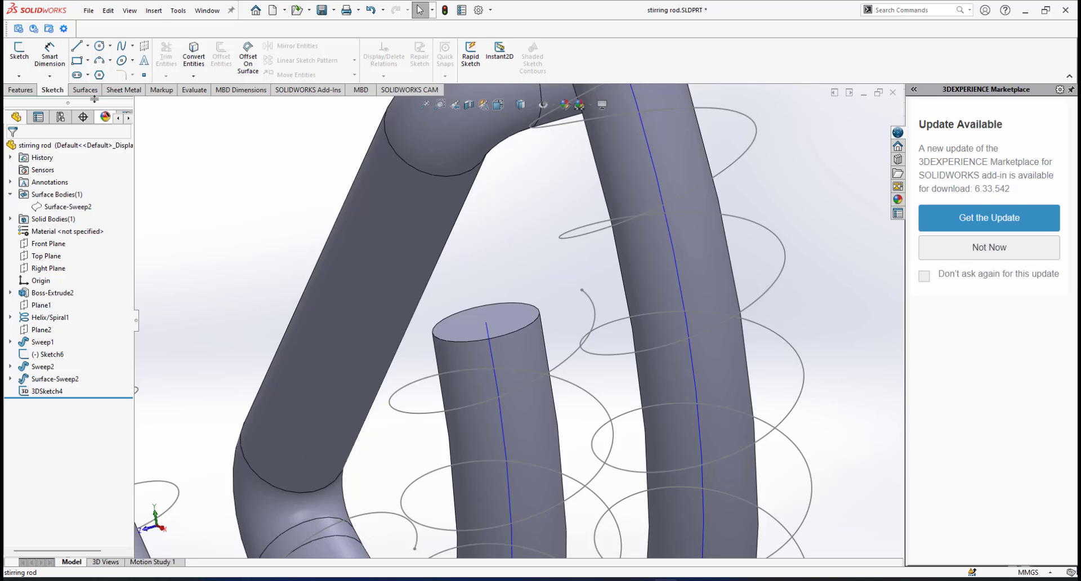
Create Plane3 referenced on the spiral curve and its end point.
left_click(21, 90)
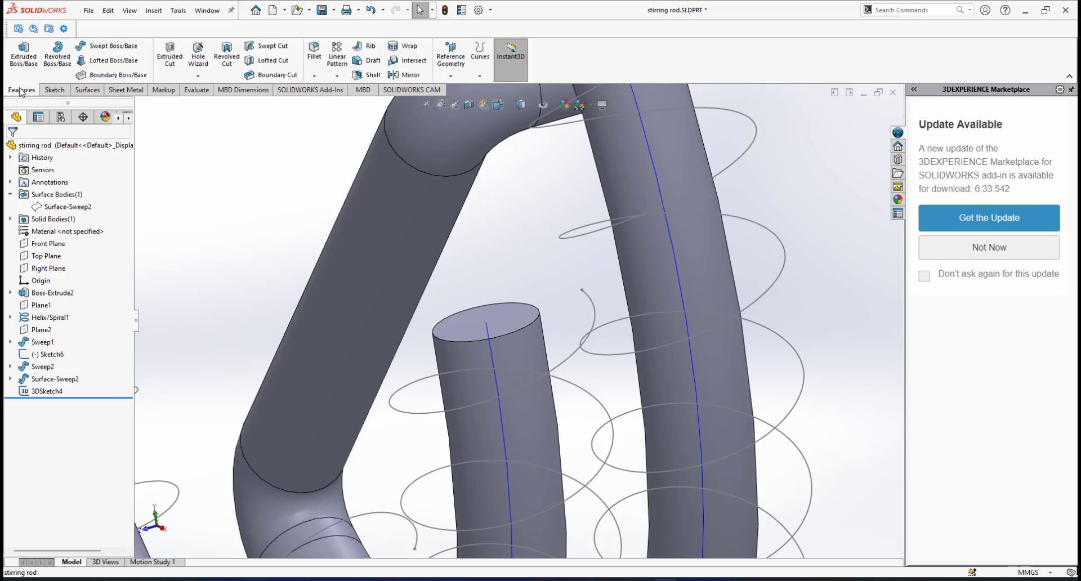
left_click(452, 75)
left_click(459, 90)
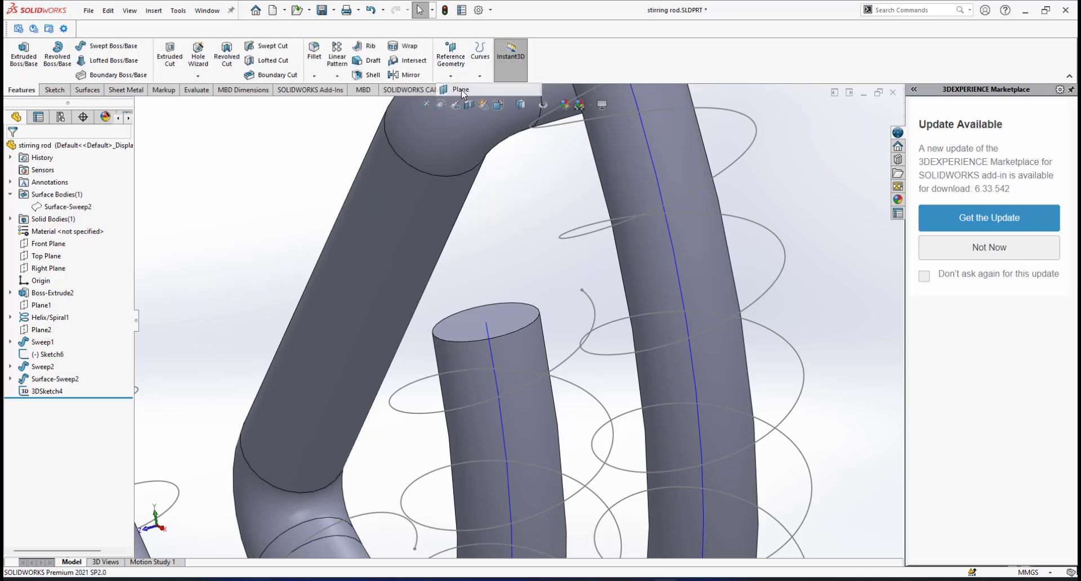
scroll(586, 302, "down", 4)
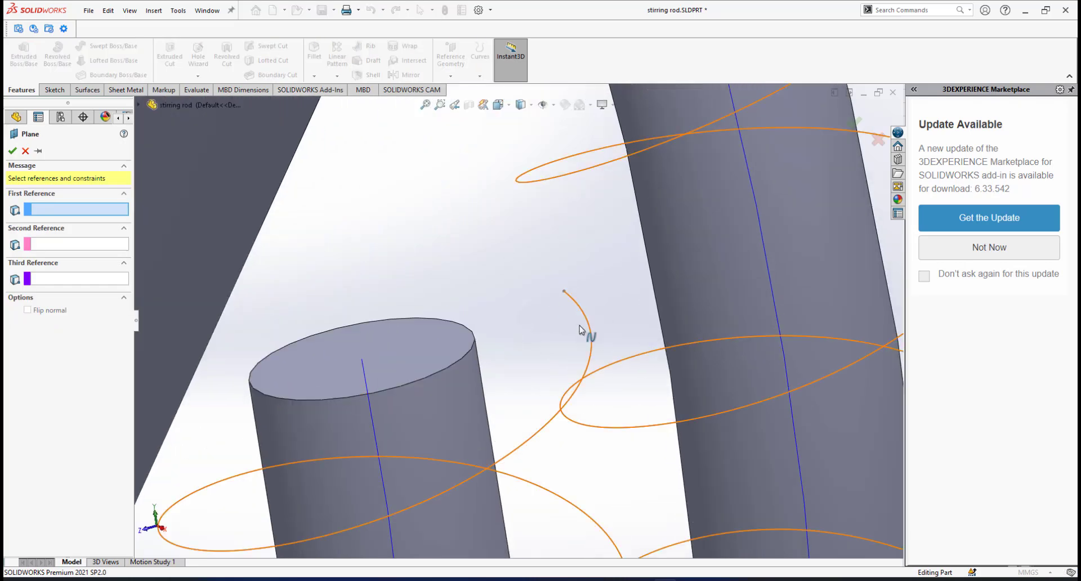
scroll(563, 331, "up", 3)
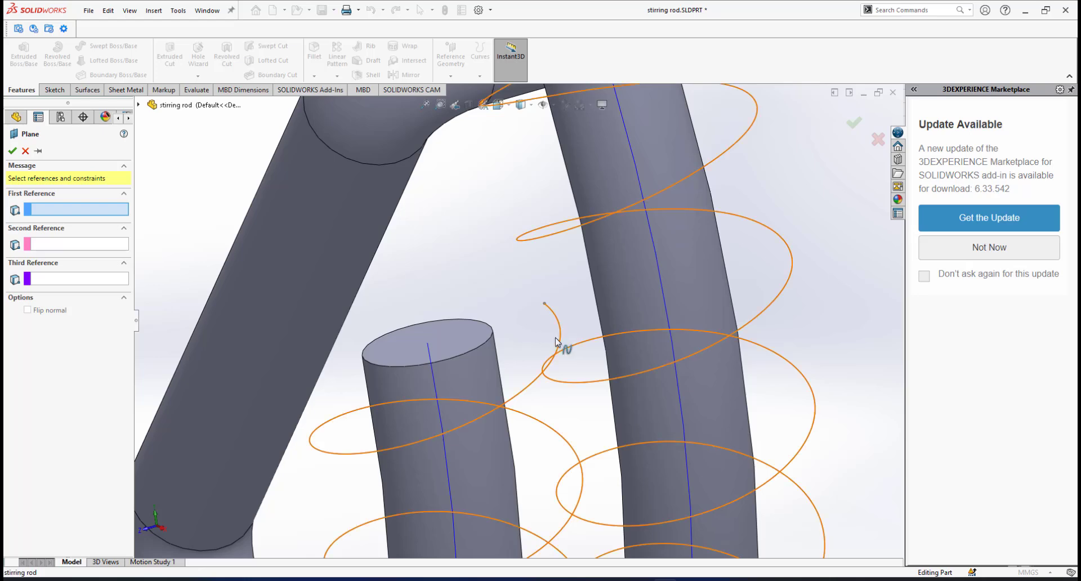
left_click(560, 343)
left_click(545, 305)
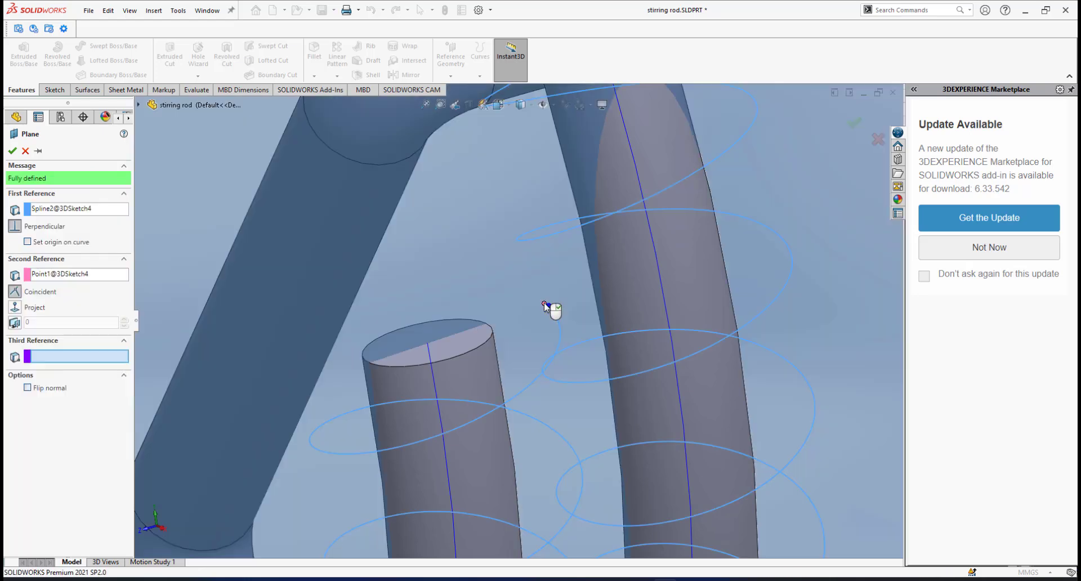
left_click(12, 150)
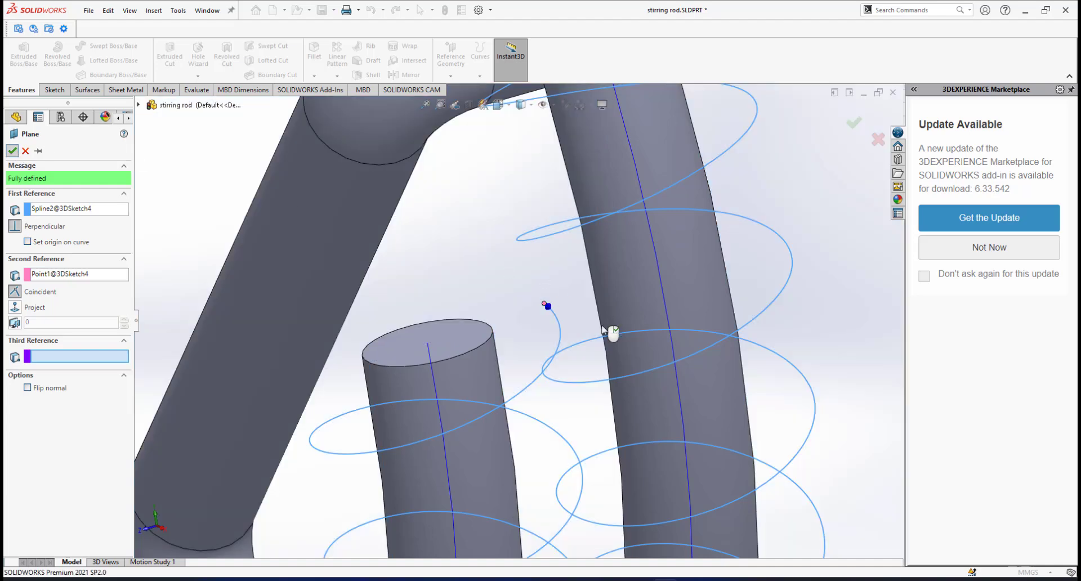
Shrink Plane3 by dragging its four corners in close to the tube end.
scroll(555, 326, "up", 3)
scroll(554, 327, "up", 6)
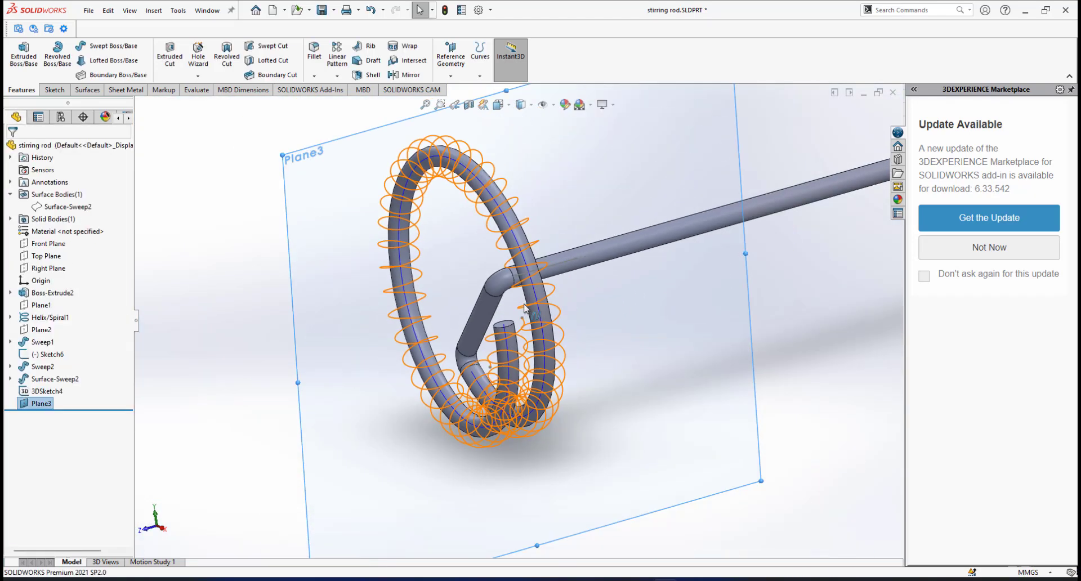
left_click_drag(664, 107, 579, 236)
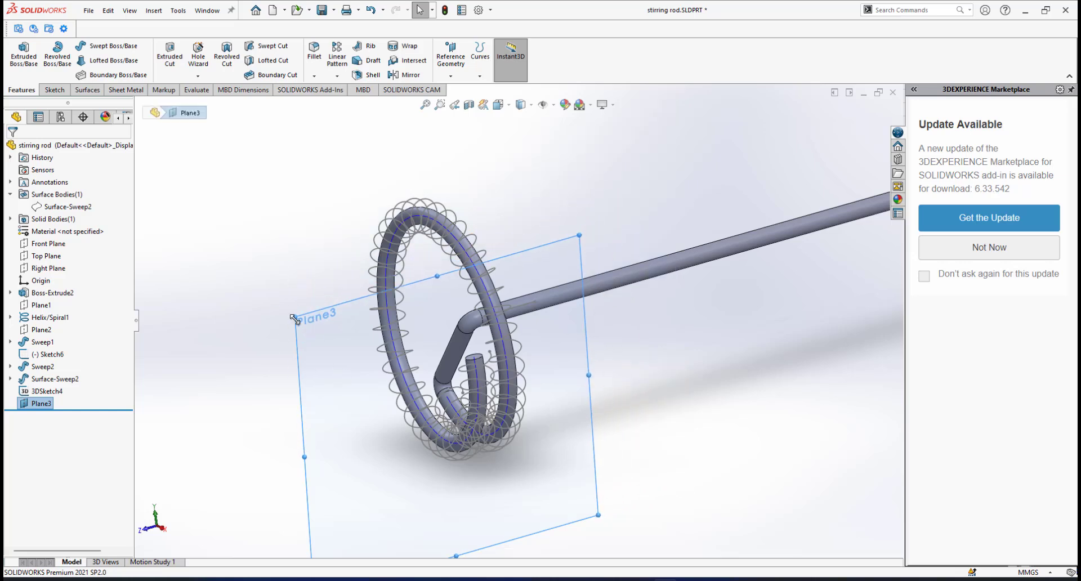
left_click_drag(295, 319, 412, 290)
scroll(505, 504, "down", 2)
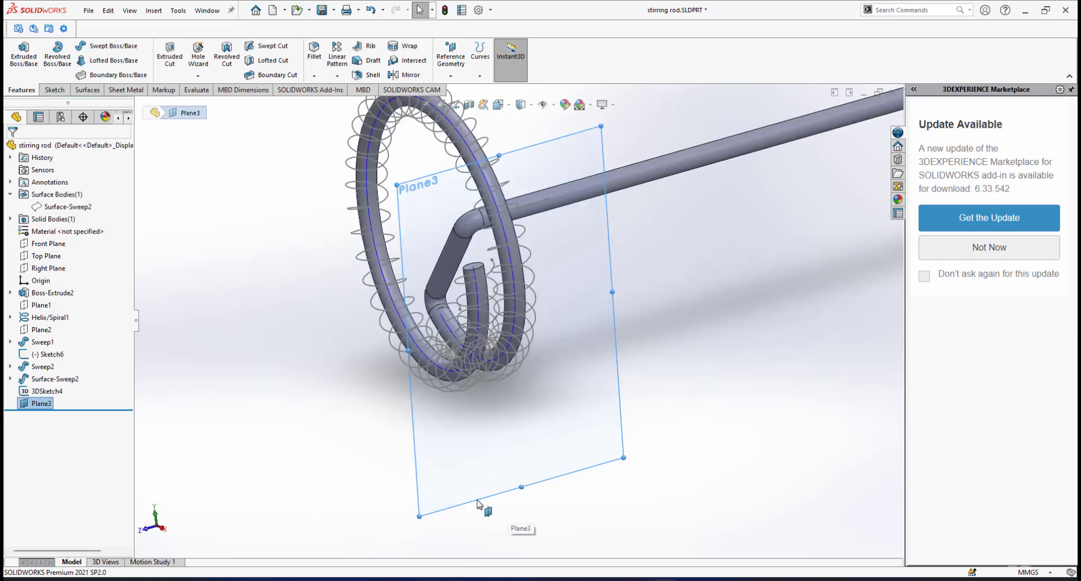
left_click_drag(419, 515, 443, 342)
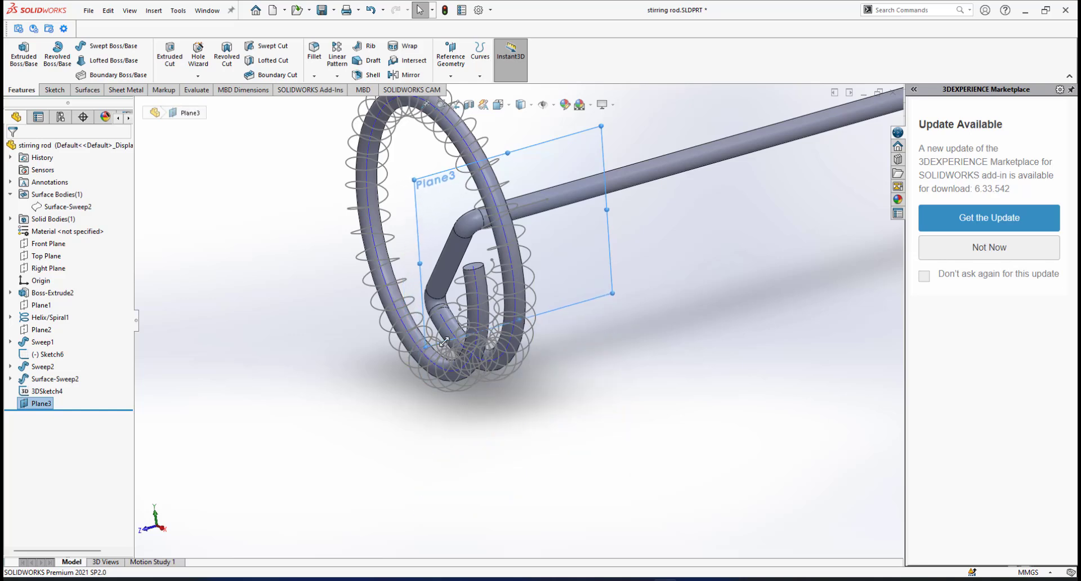
scroll(550, 302, "down", 1)
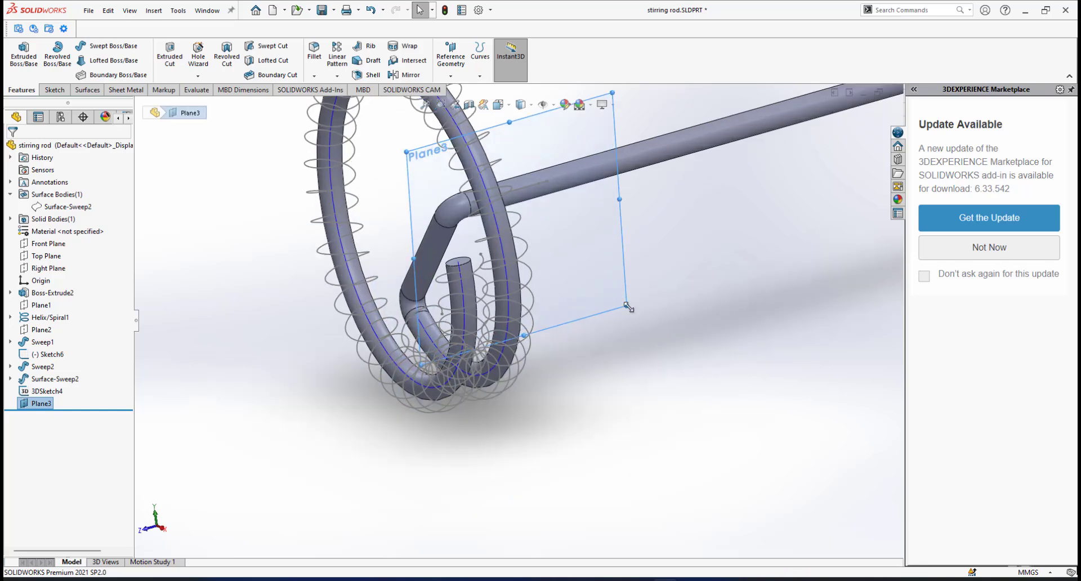
left_click_drag(628, 307, 563, 295)
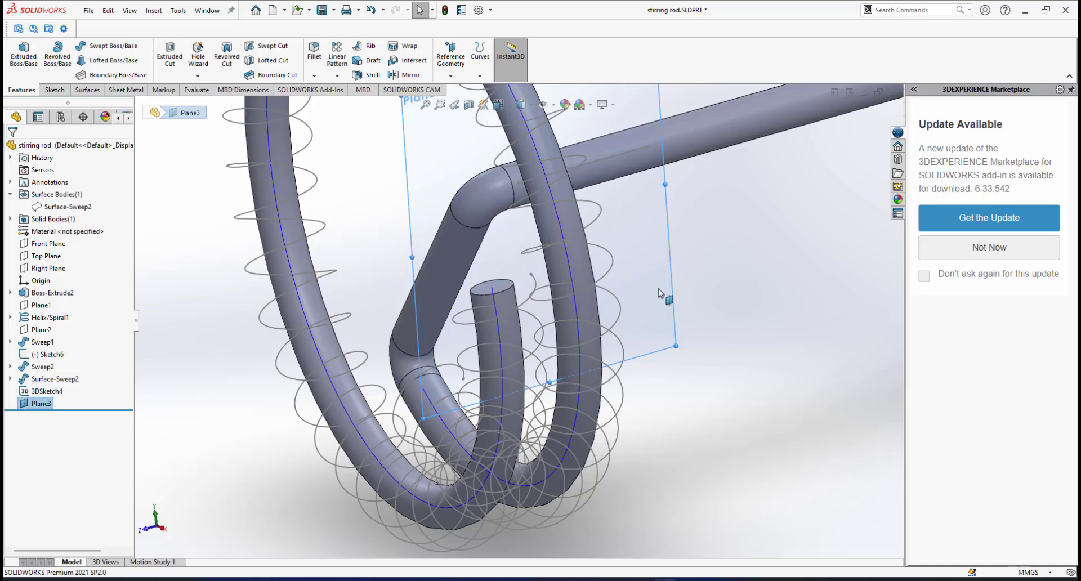
scroll(546, 272, "down", 2)
scroll(529, 297, "up", 2)
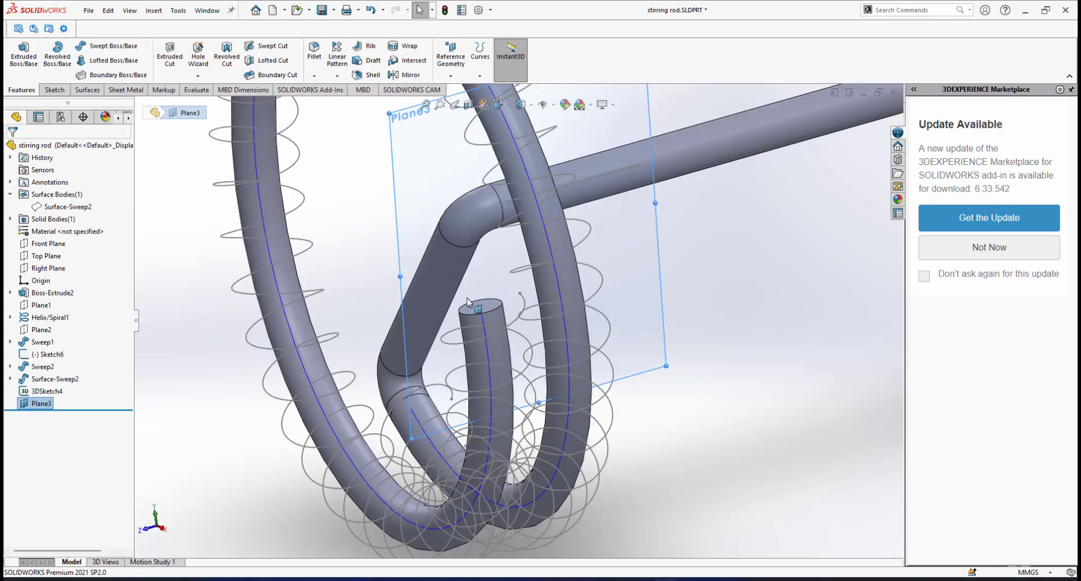
Zoom and orbit for a close-up of the spiral start at the open tube end.
left_click(491, 311)
middle_click_drag(491, 311, 606, 366)
scroll(412, 296, "down", 2)
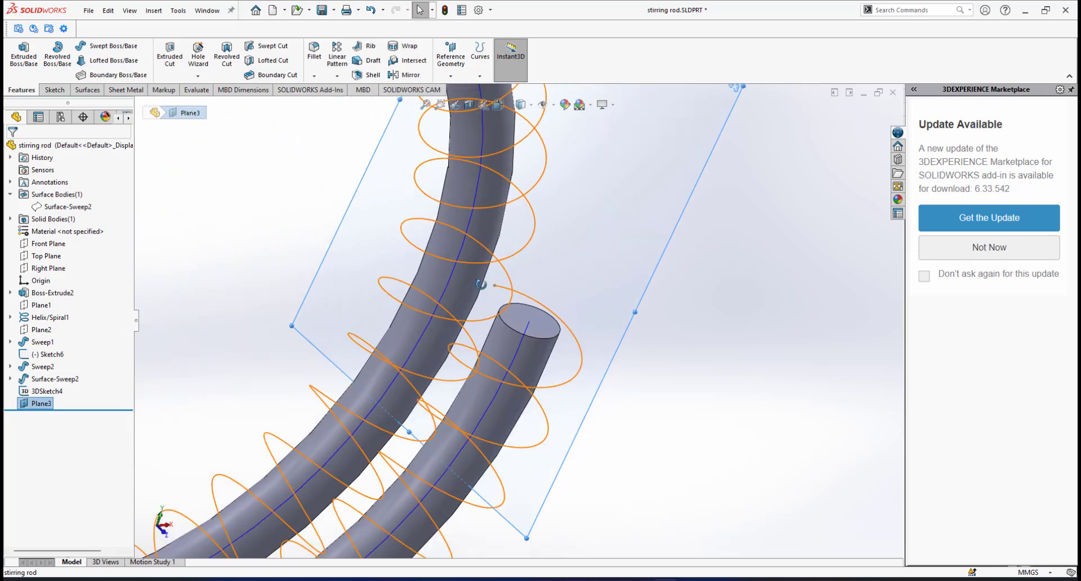
middle_click_drag(479, 284, 497, 302)
scroll(509, 290, "down", 2)
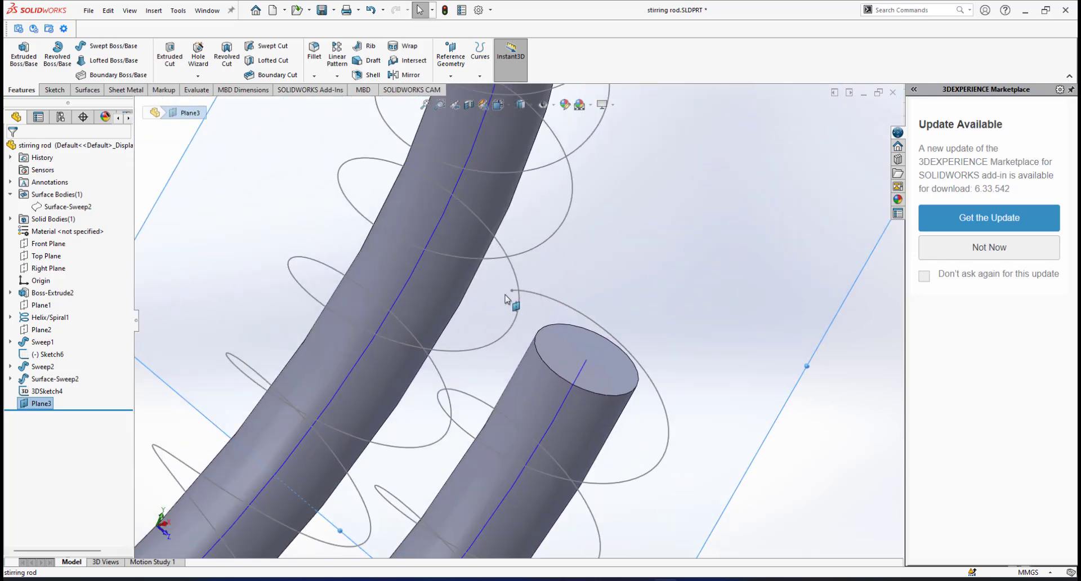
Sketch a small circle on Plane3 centred on the spiral's end point.
left_click(823, 341)
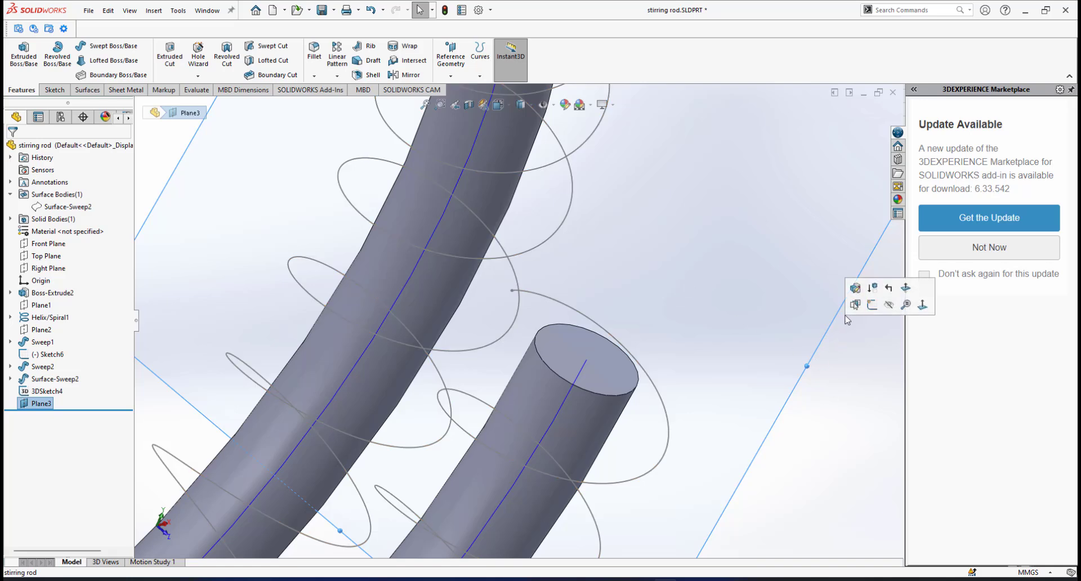
left_click(872, 304)
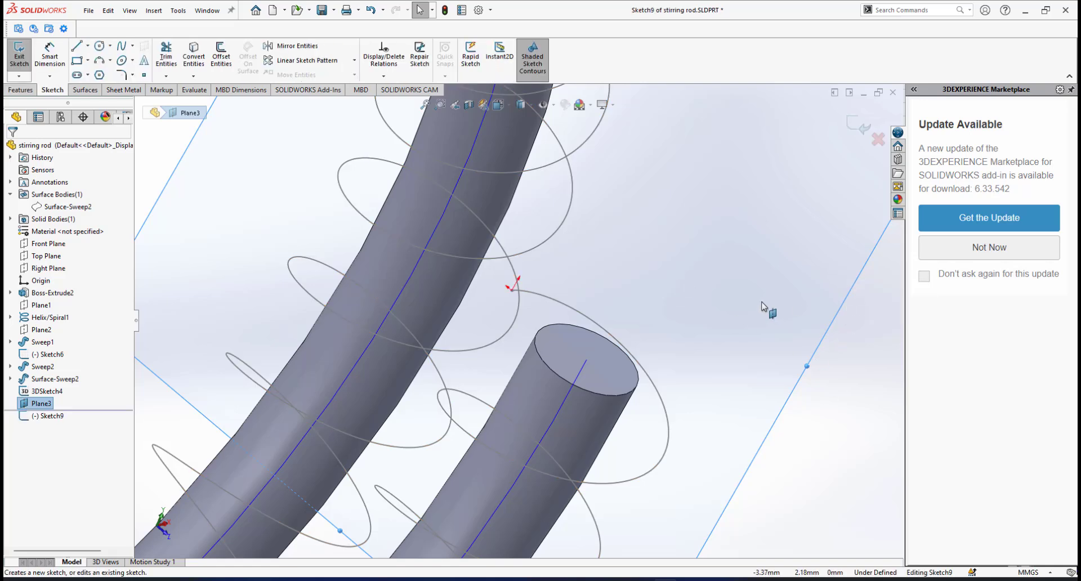
left_click(99, 46)
scroll(517, 316, "up", 2)
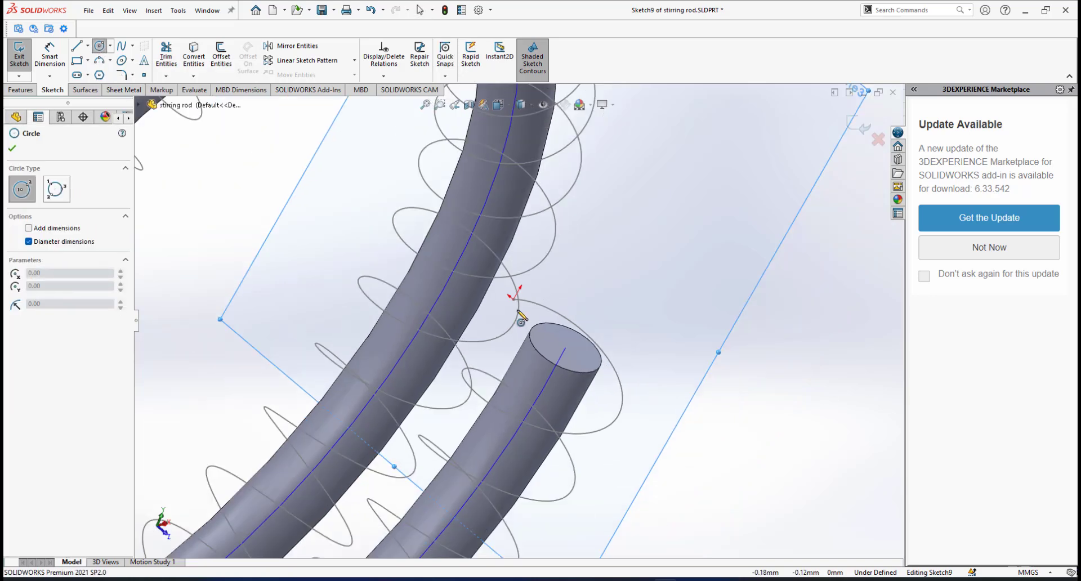
scroll(513, 309, "down", 3)
left_click(510, 293)
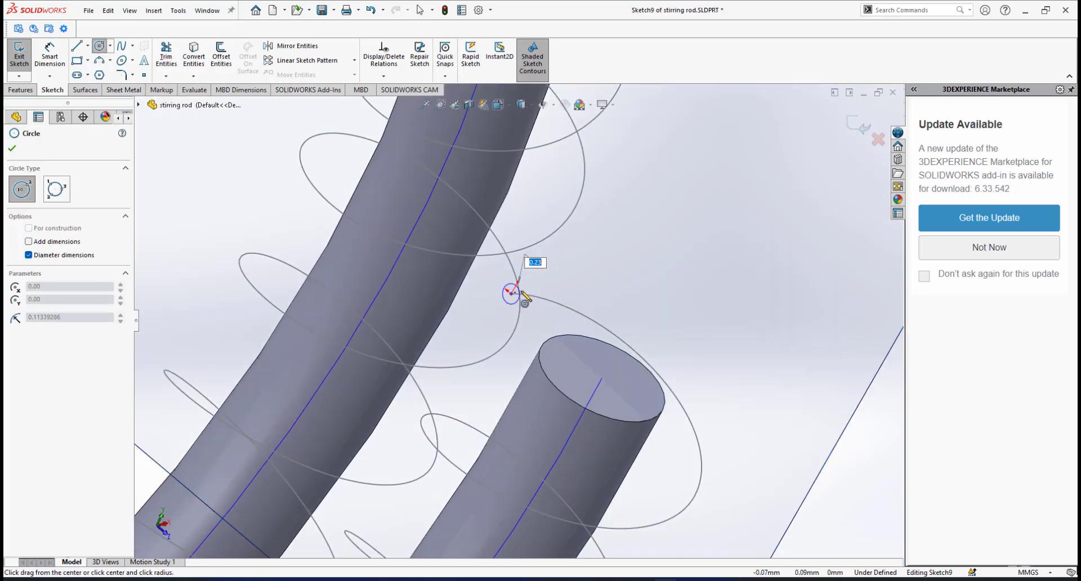
left_click(533, 297)
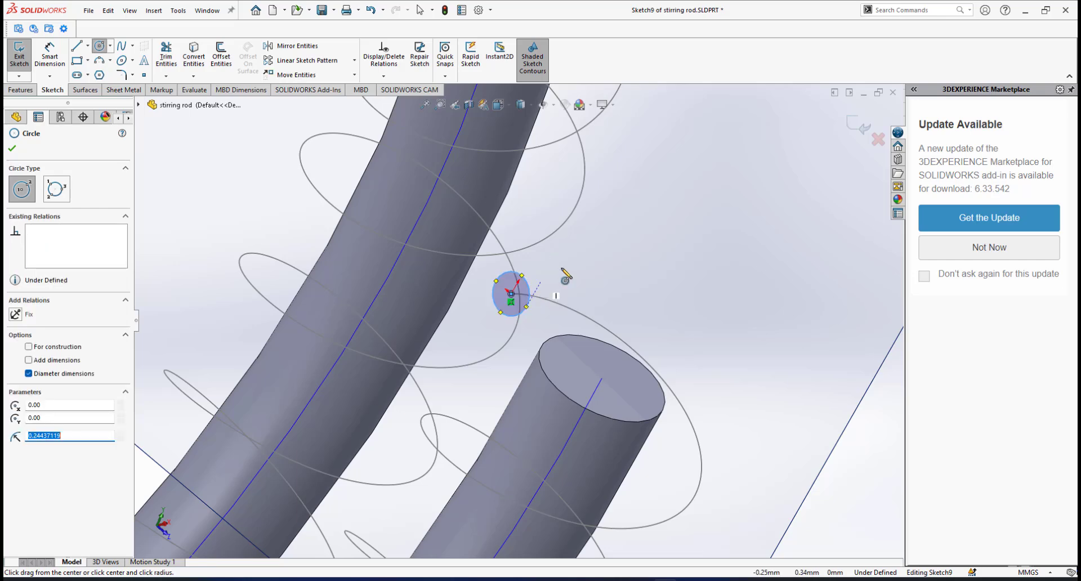
Dimension the circle to 0.50 mm diameter and exit Sketch9.
right_click(620, 240)
left_click(761, 222)
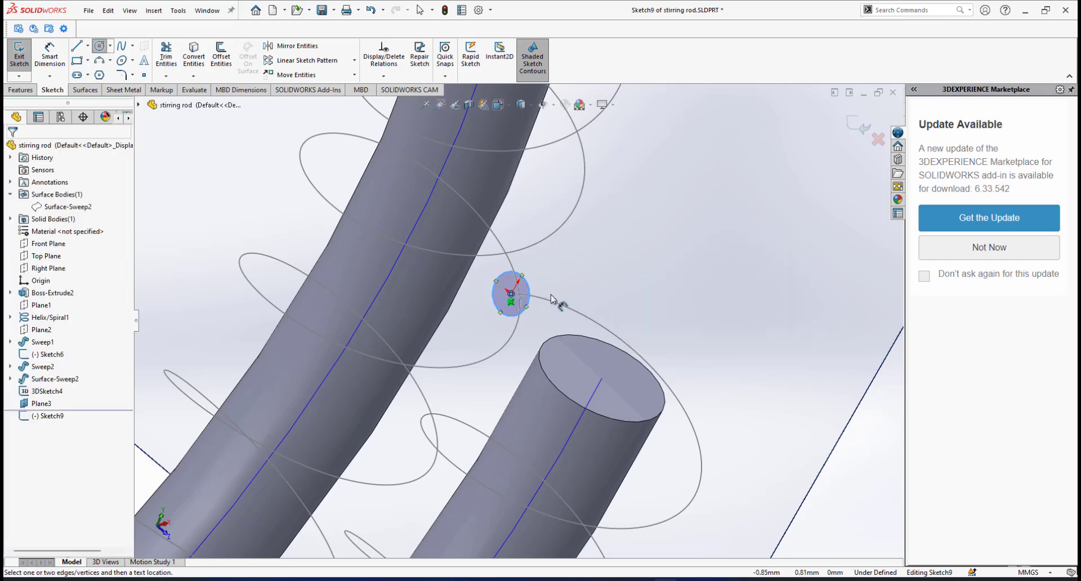
left_click(529, 285)
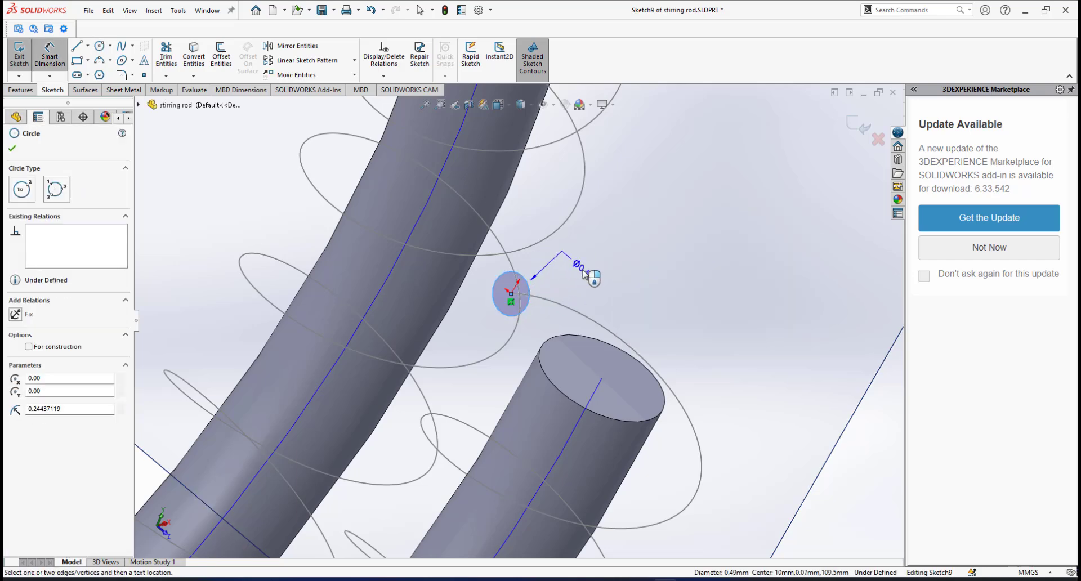
left_click(614, 279)
left_click(610, 280)
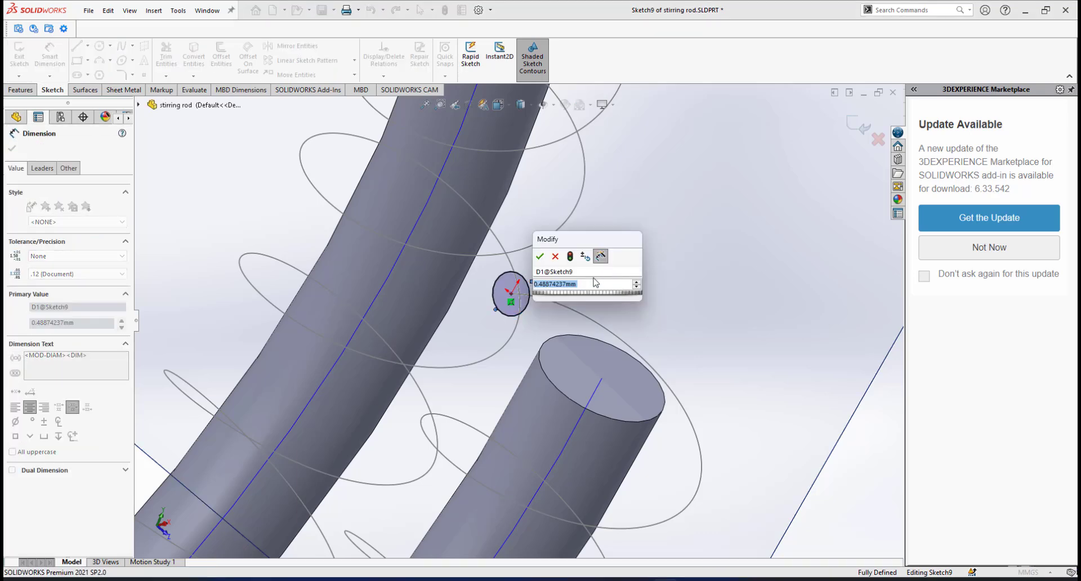
key("Return")
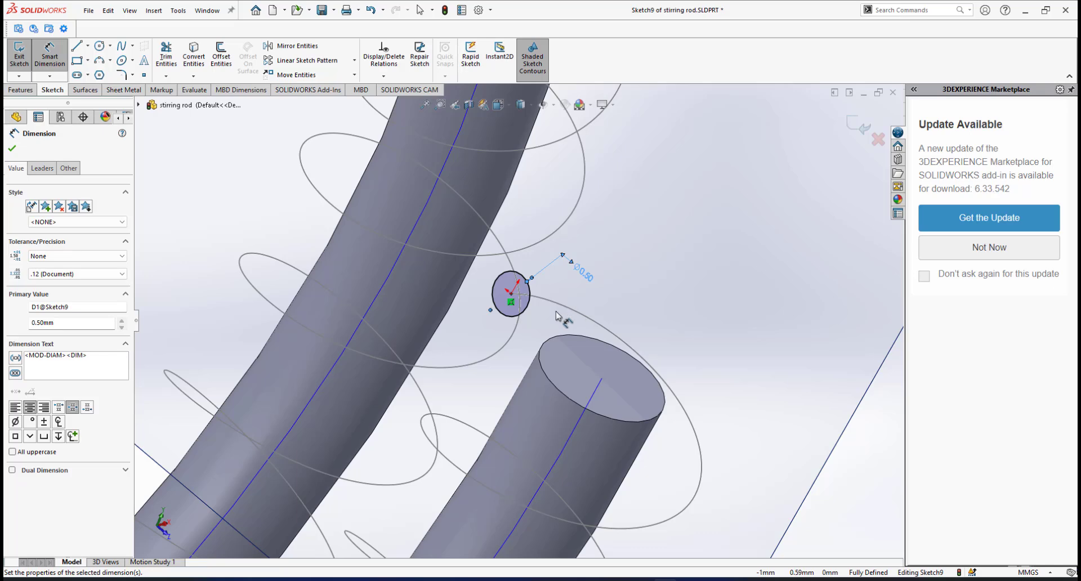
mouse_move(556, 315)
middle_mouse_down()
mouse_move(503, 313)
mouse_move(511, 299)
mouse_move(539, 306)
middle_mouse_up()
scroll(474, 343, "down", 2)
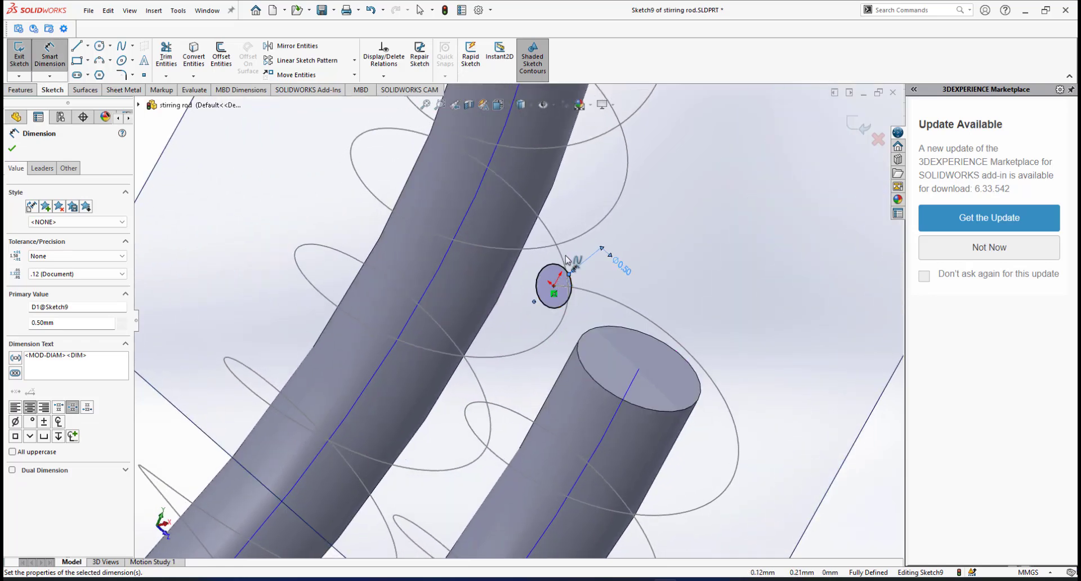
scroll(629, 280, "up", 3)
left_click(857, 125)
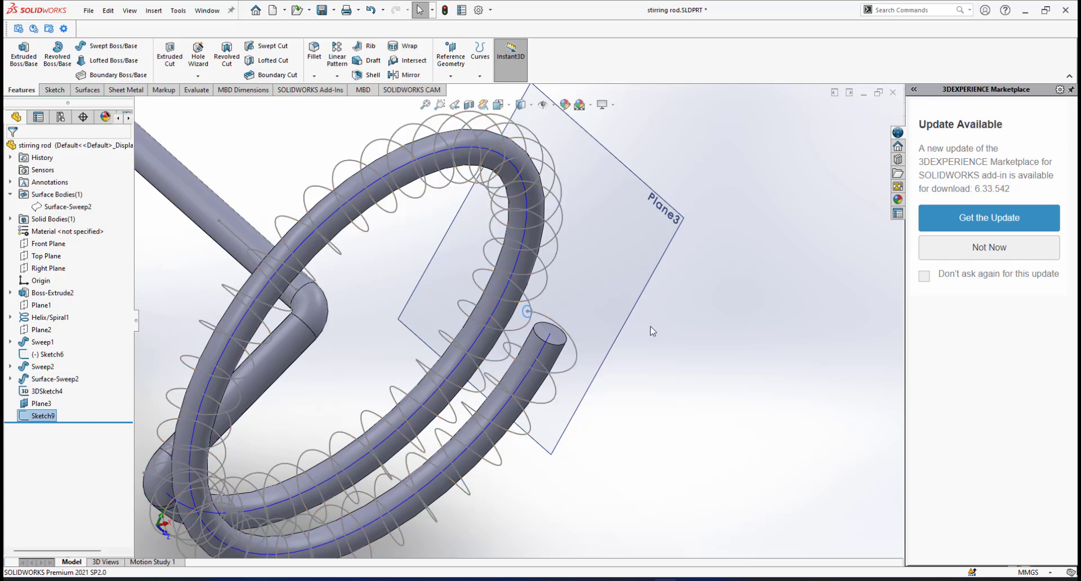
Hide Plane3 and zoom in on the helix end.
left_click(662, 262)
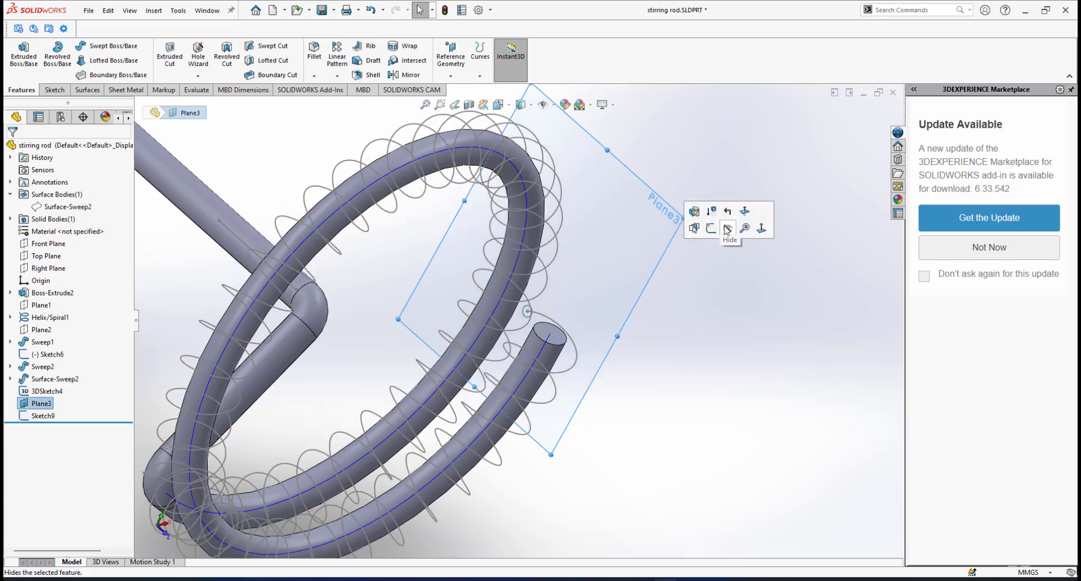
left_click(727, 229)
scroll(586, 299, "down", 5)
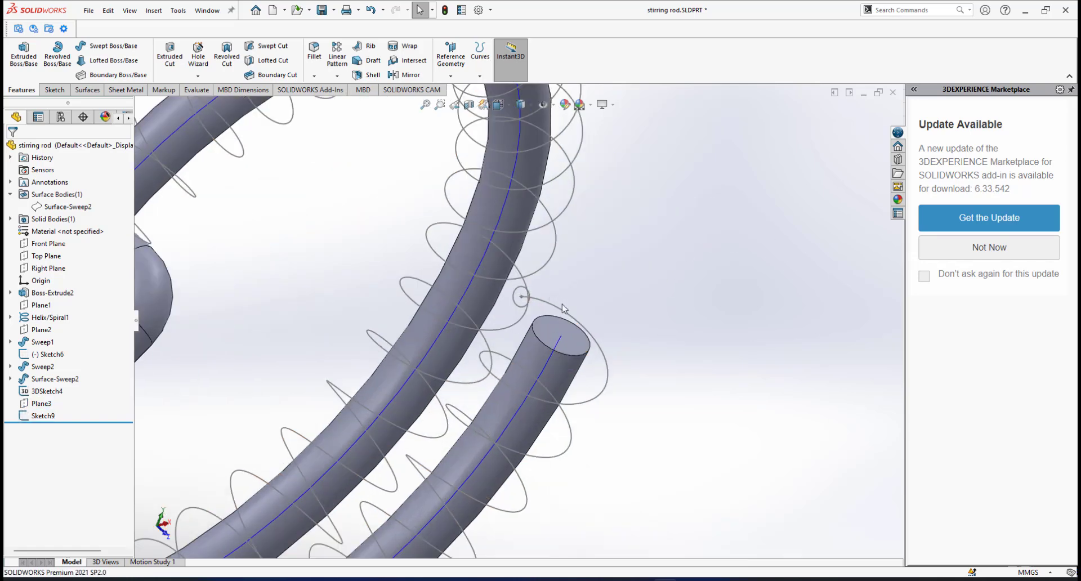
scroll(419, 273, "up", 5)
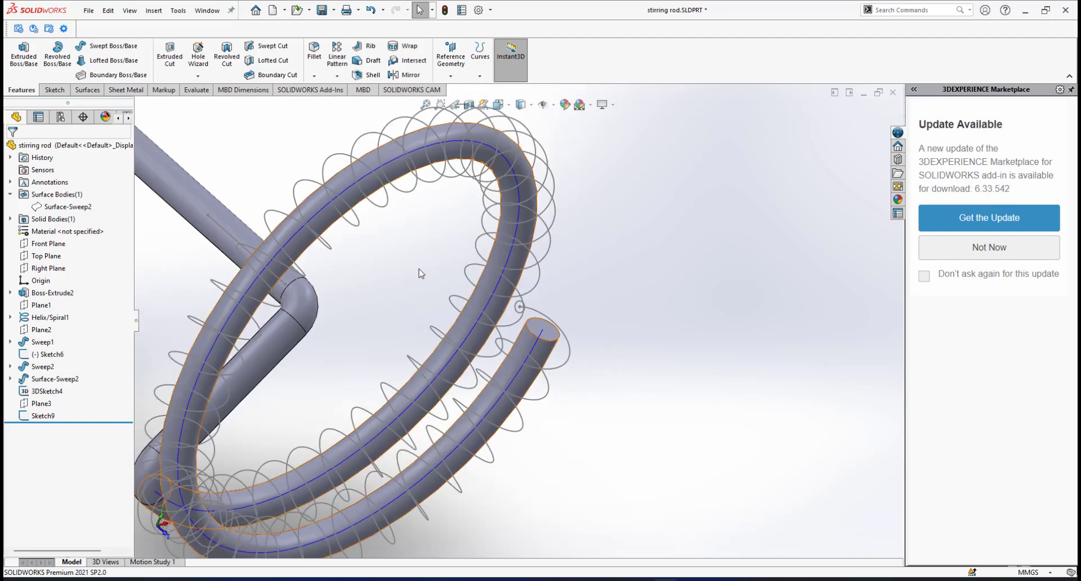
scroll(549, 298, "down", 5)
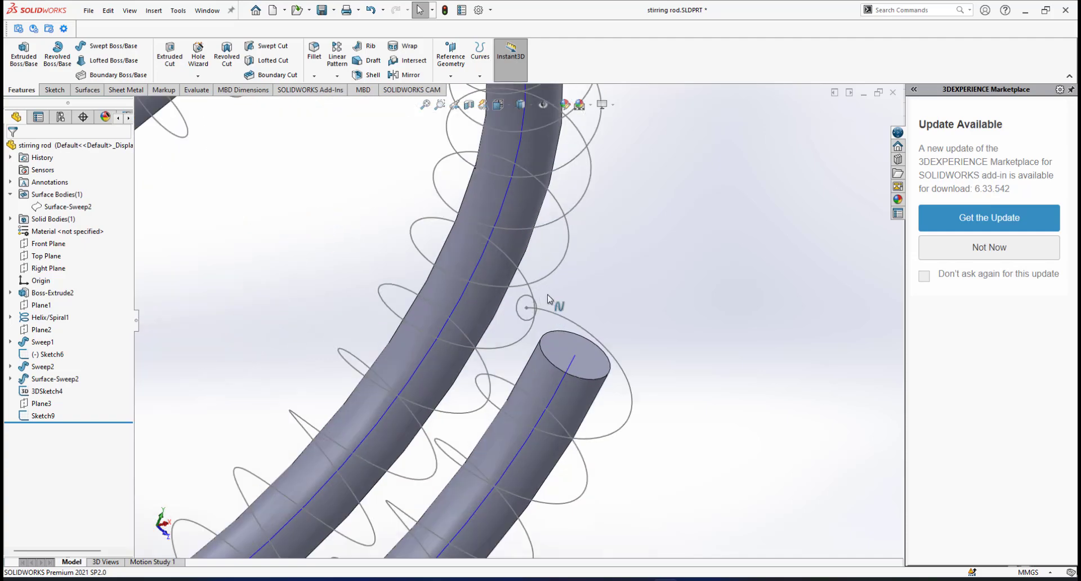
scroll(541, 301, "down", 3)
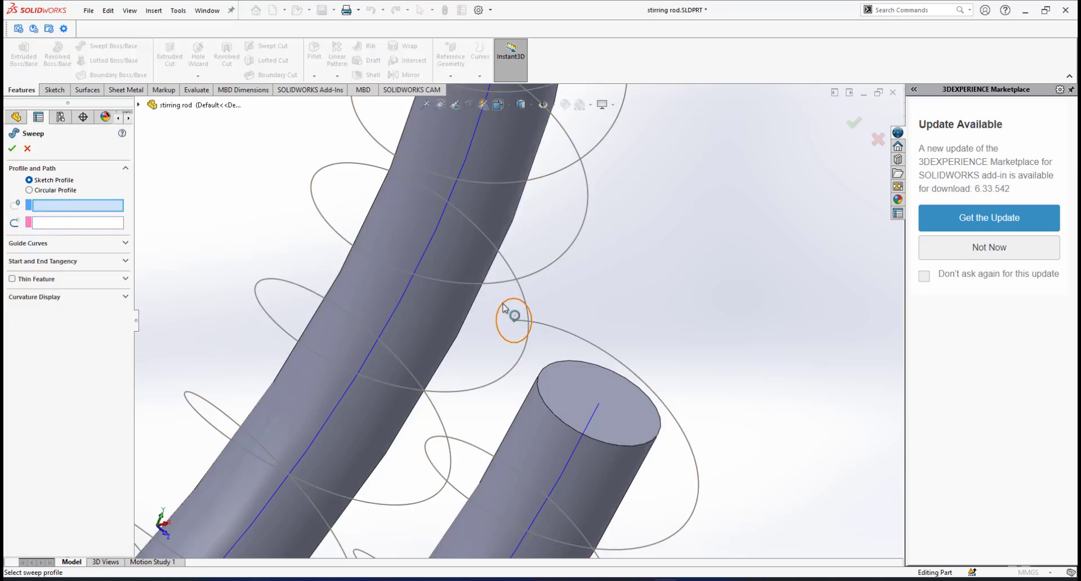
Set Sketch9's 0.50 mm circle as the sweep profile for the wire along 3DSketch4.
left_click(496, 320)
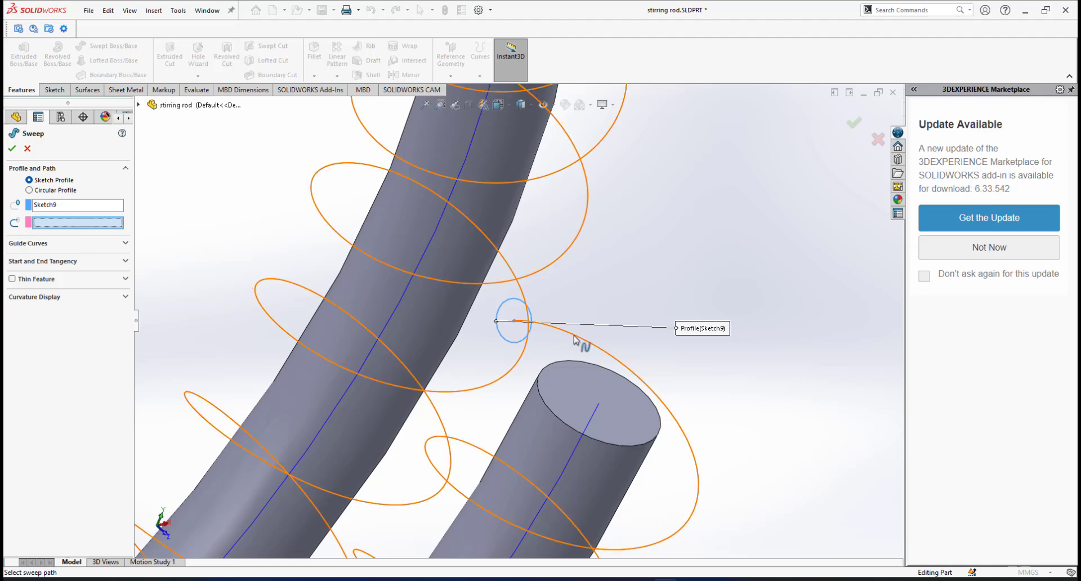
scroll(582, 317, "up", 7)
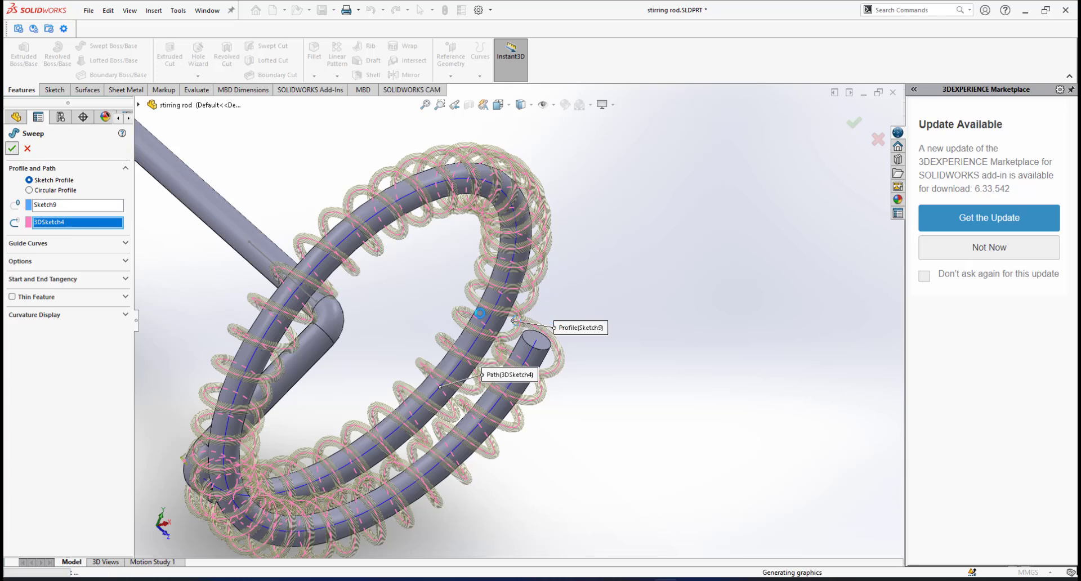
scroll(513, 308, "up", 3)
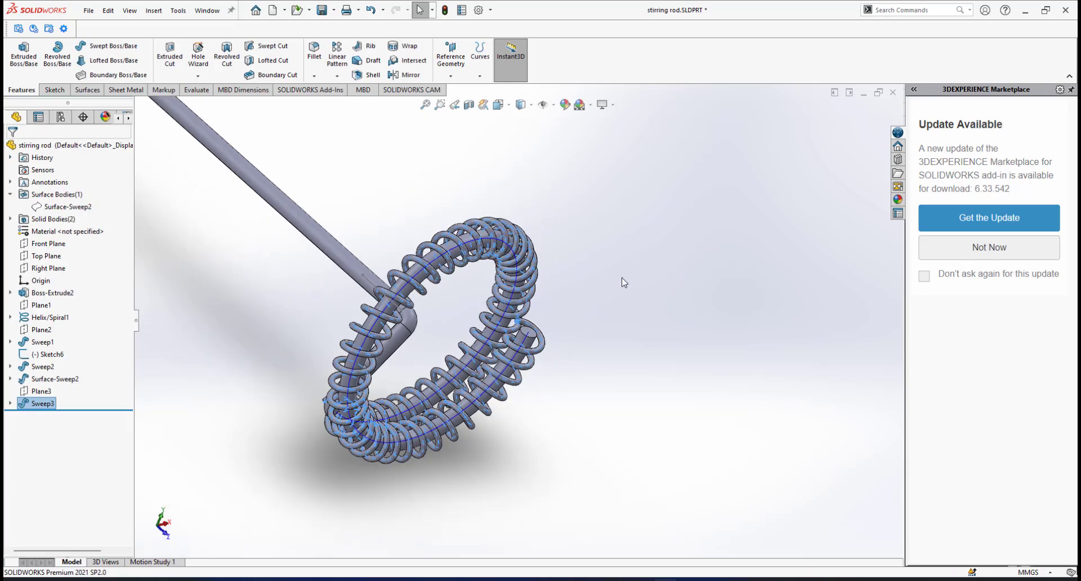
Switch to the Isometric view and orbit to face the wire-wrapped ring.
middle_click_drag(622, 282, 594, 299)
scroll(588, 300, "up", 3)
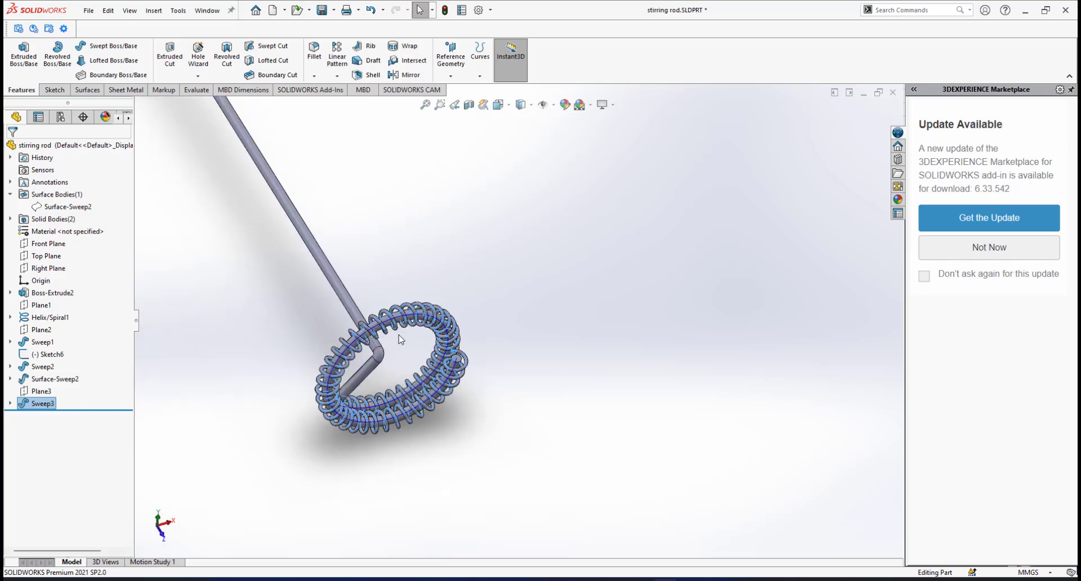
key("space")
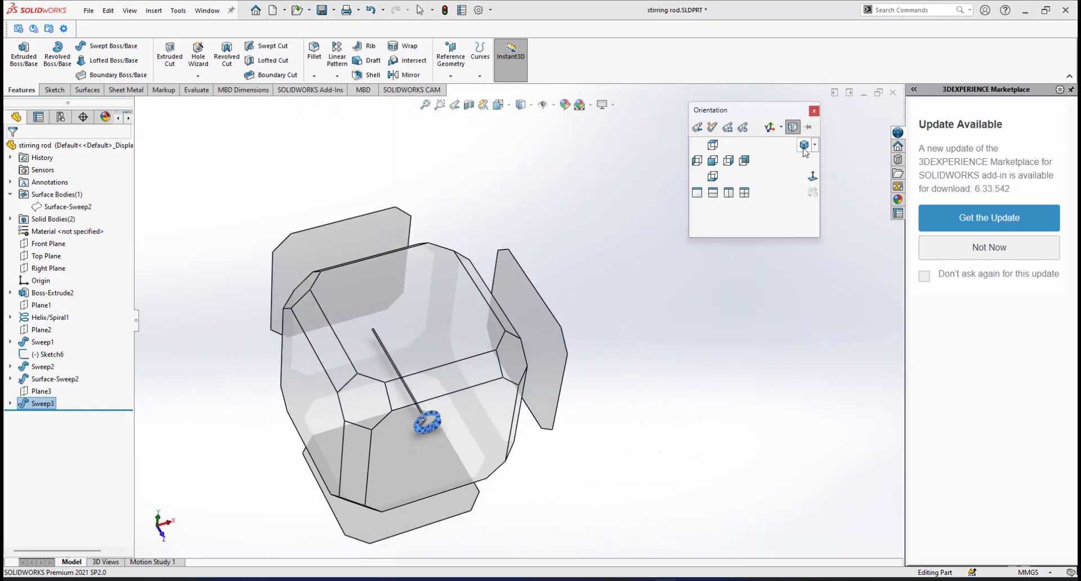
left_click(803, 145)
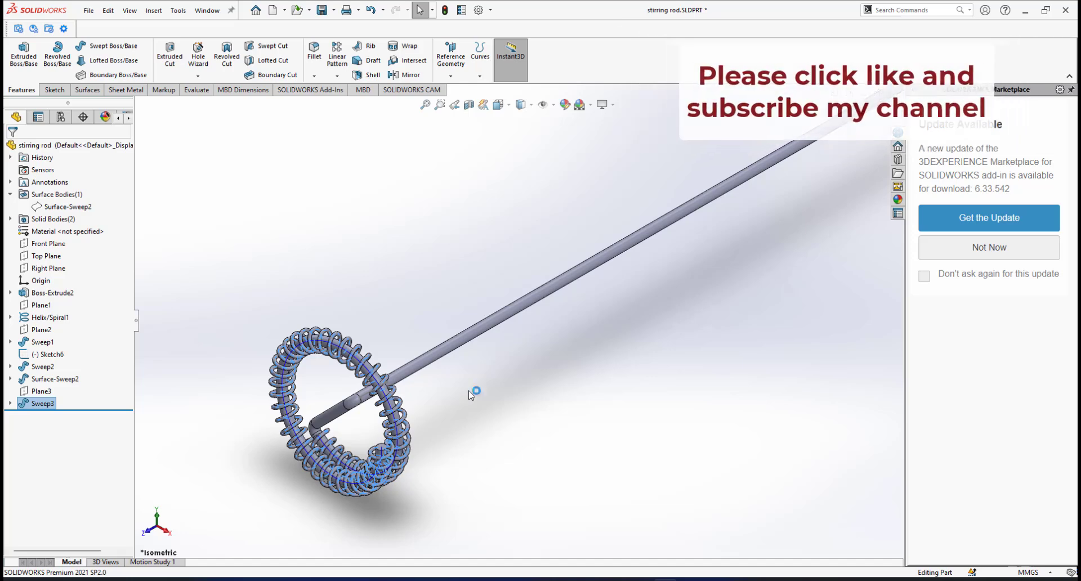
middle_click_drag(470, 394, 344, 277)
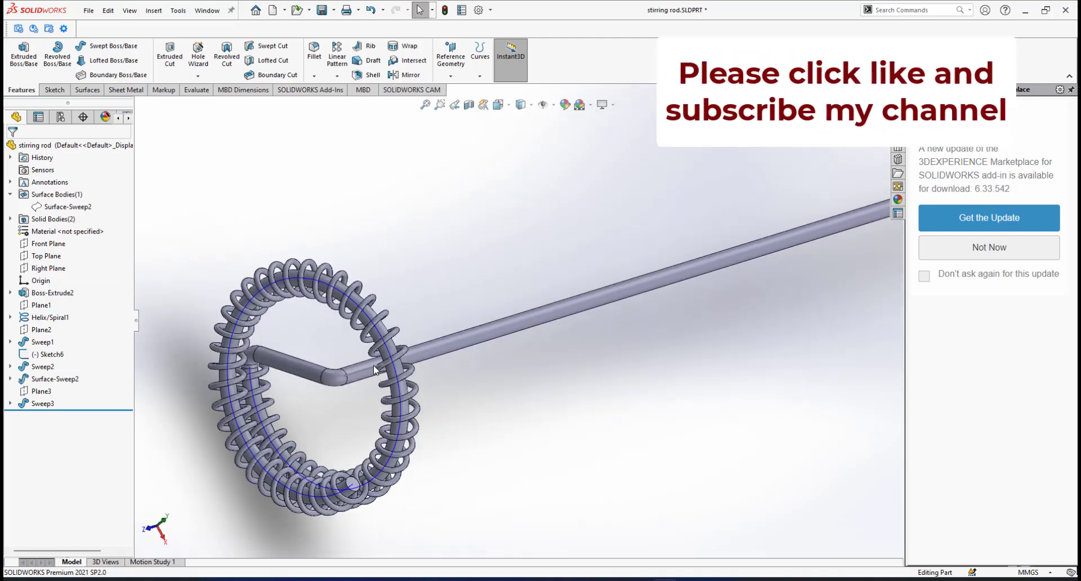